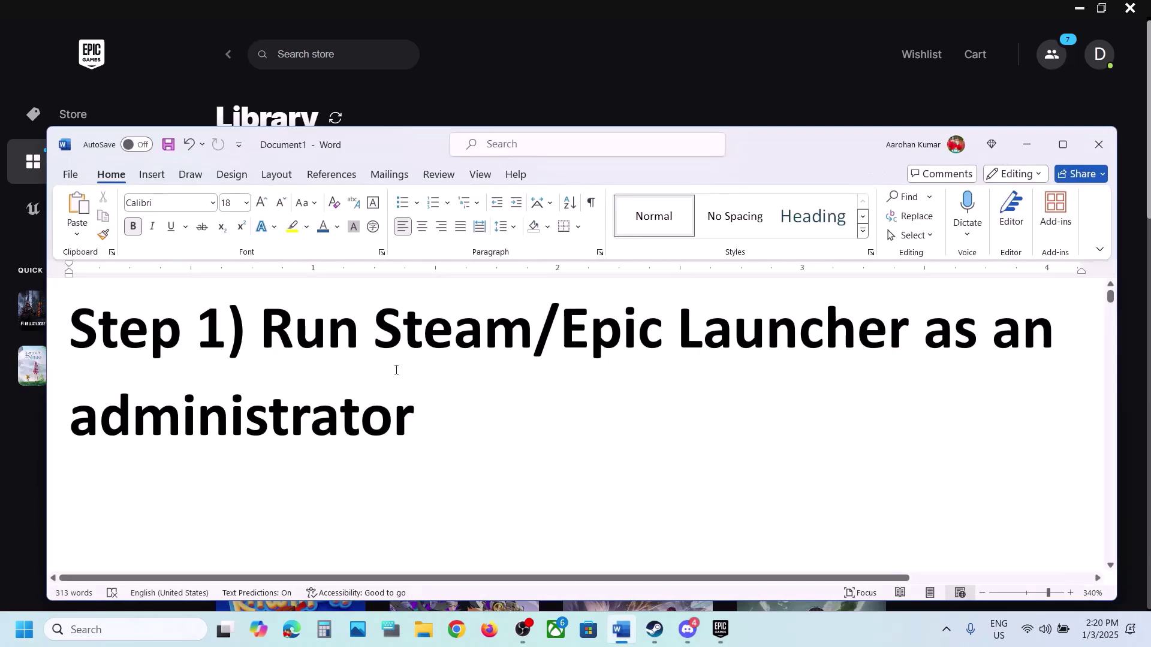
Step: Switch to Steam and bring up its Exit command, leaving the client running
left_click(727, 60)
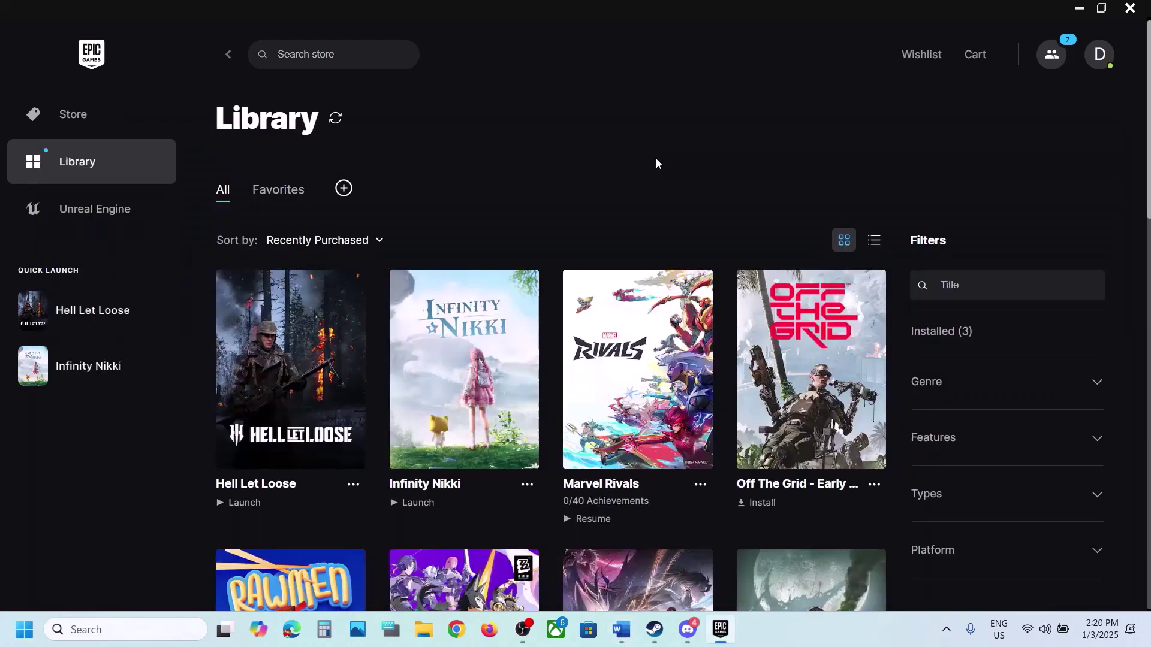
left_click(655, 630)
left_click(38, 14)
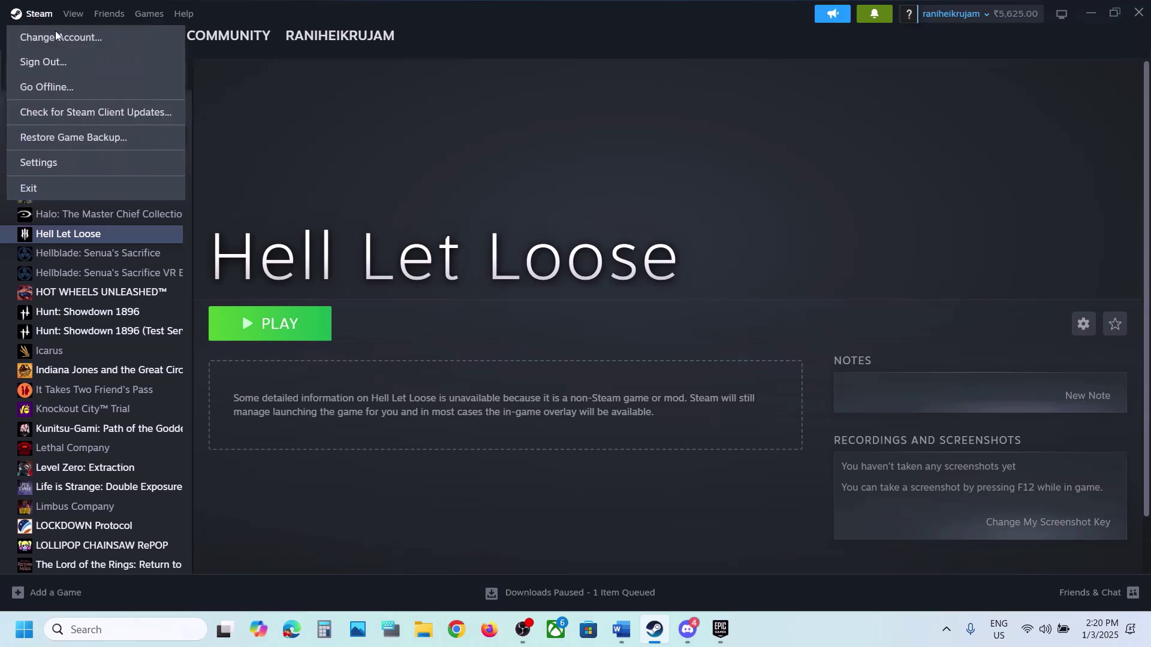
left_click(520, 167)
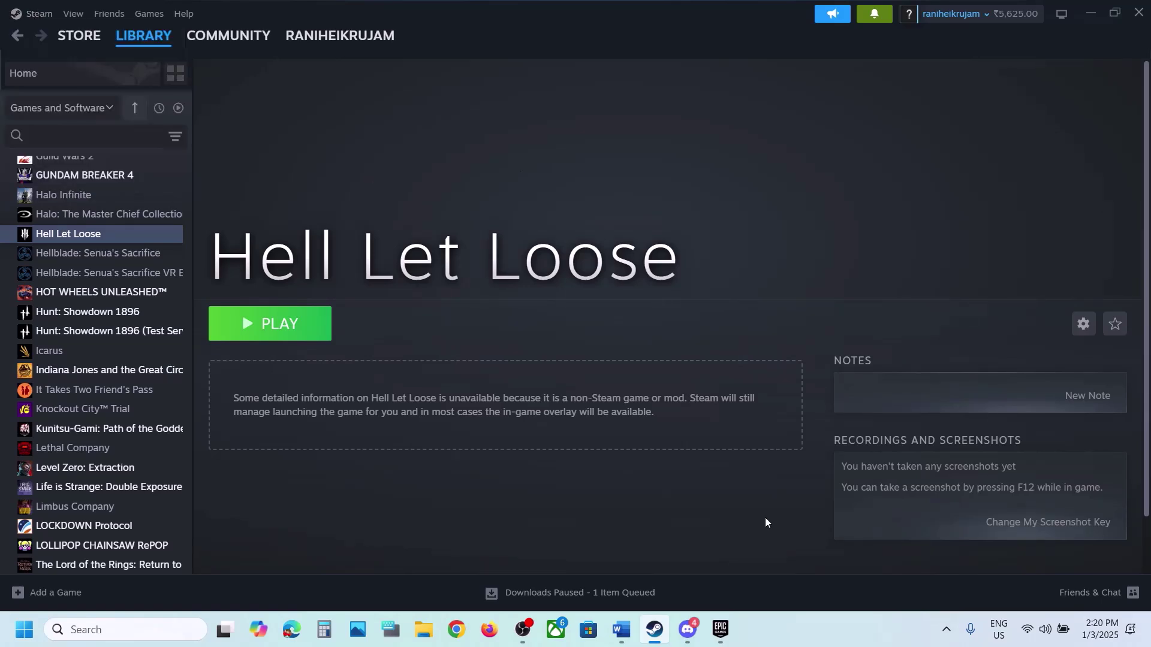
Step: Switch to the Epic Games Launcher and bring up its background Exit command, leaving the launcher running
left_click(720, 630)
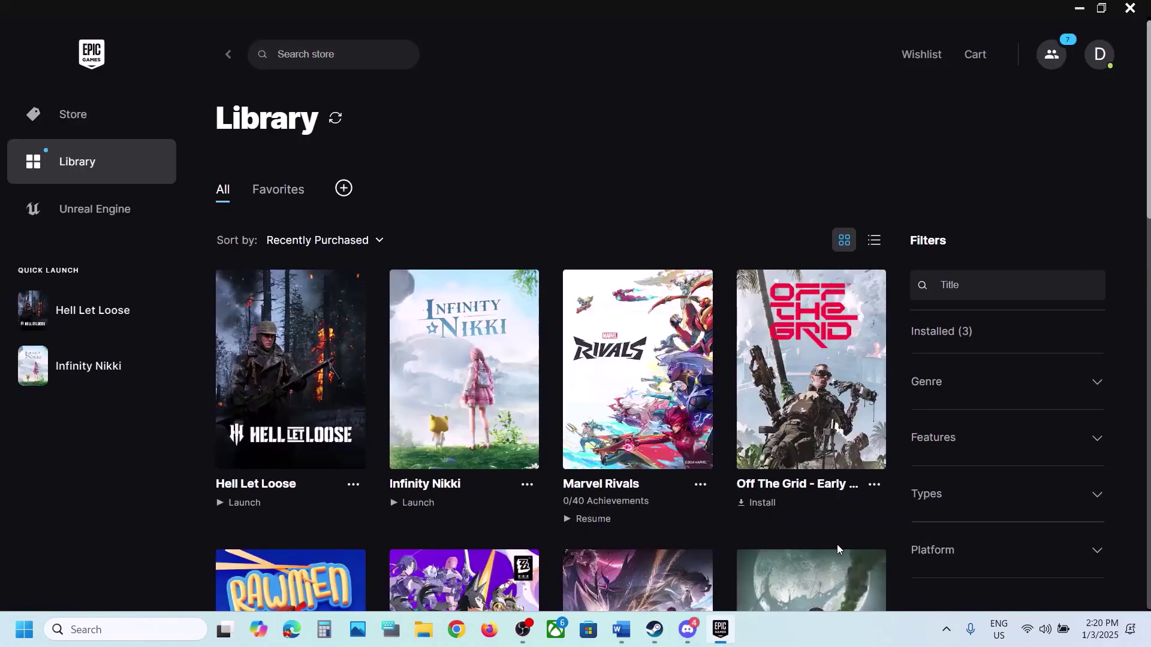
left_click(946, 629)
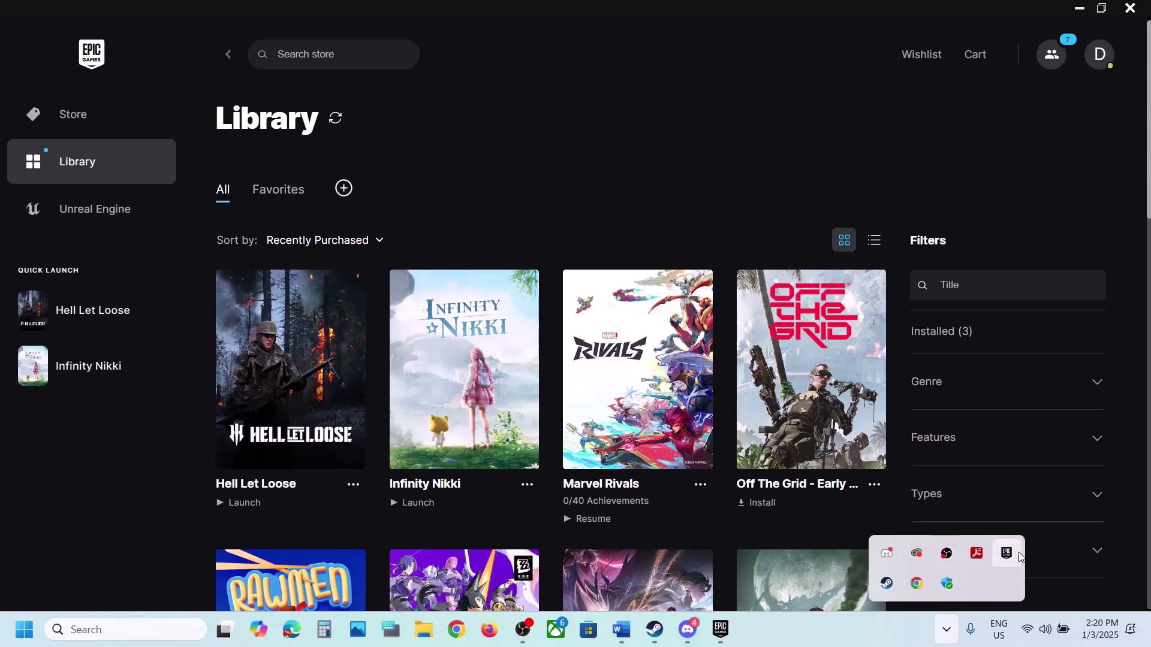
right_click(1007, 564)
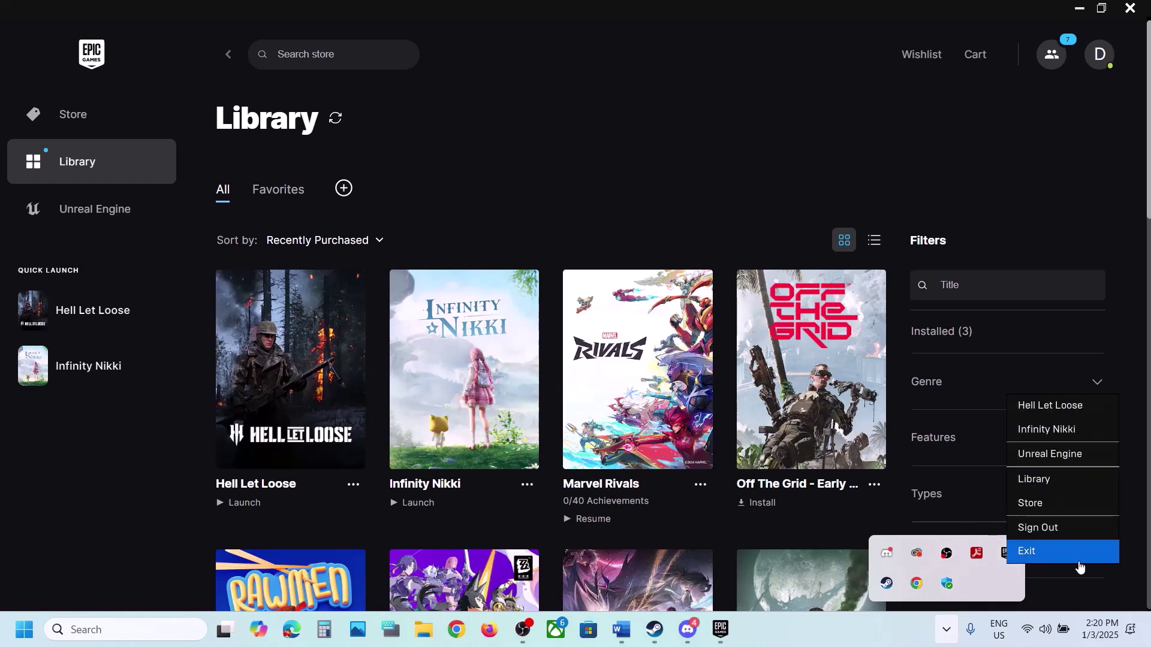
left_click(678, 85)
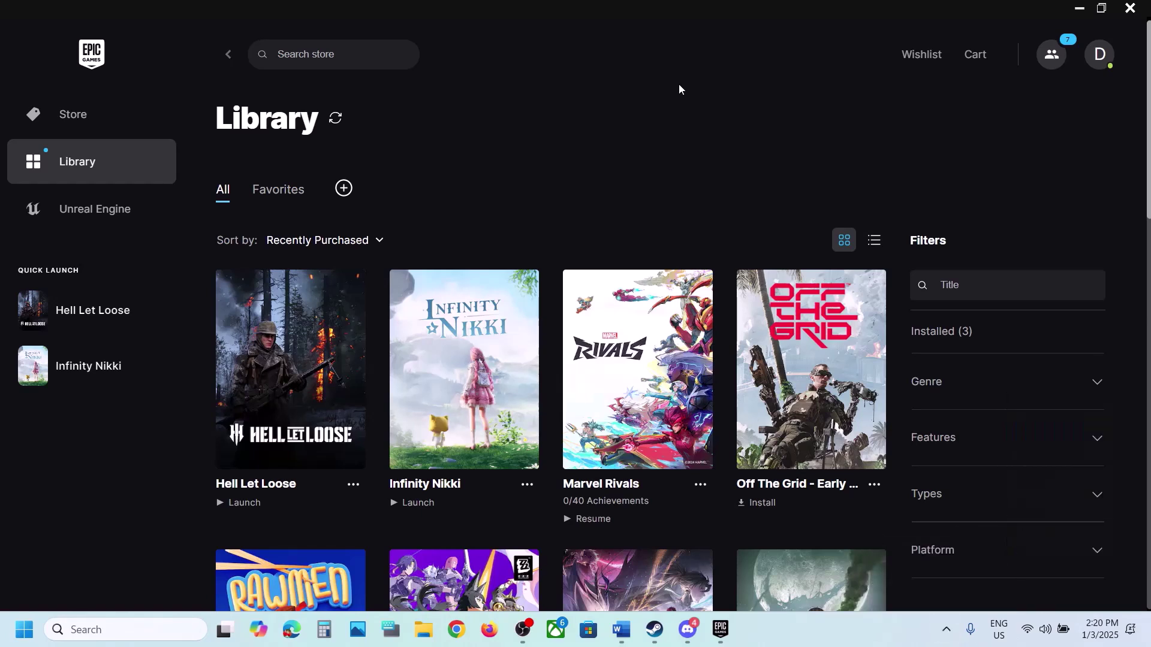
Step: Search Windows for "steam" and bring up the Run as administrator option for the Steam app
left_click(101, 628)
type("steam")
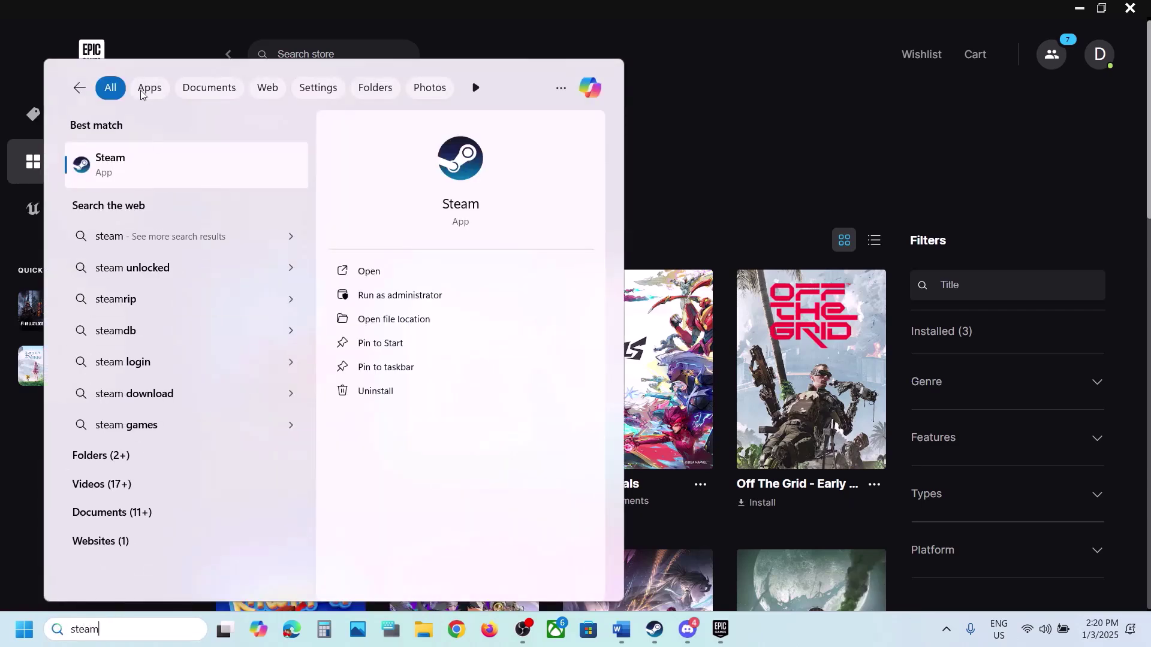
right_click(121, 169)
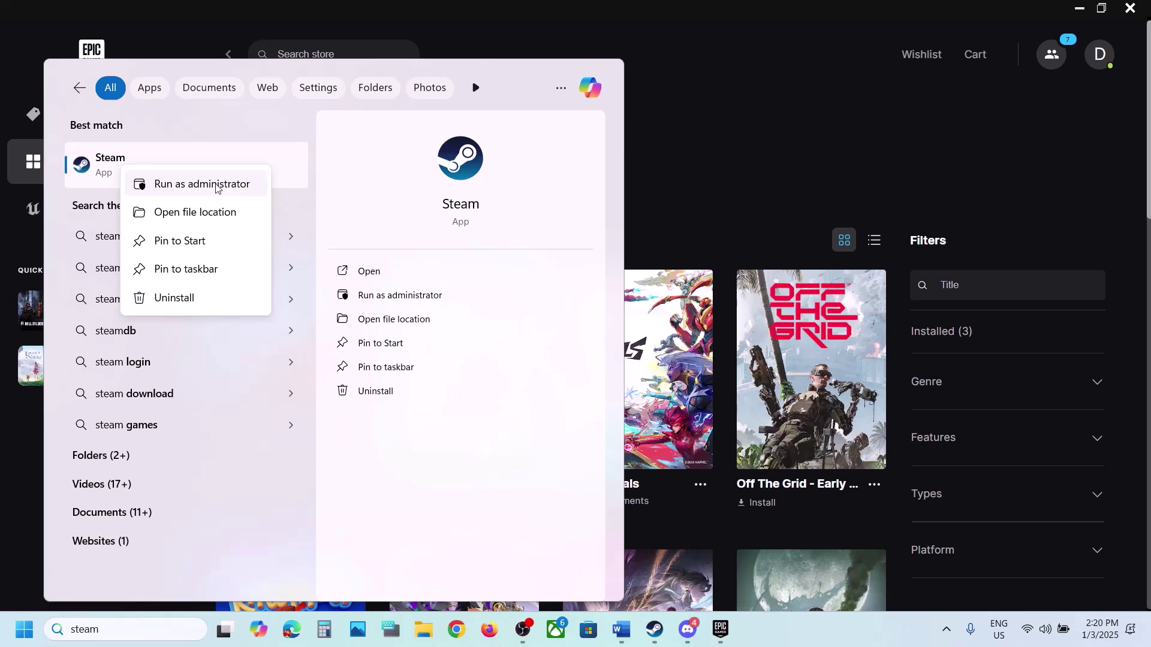
Step: Search Windows for "epic" and bring up the Run as administrator option for Epic Games Launcher, leaving it unused
left_click(114, 635)
type("epic")
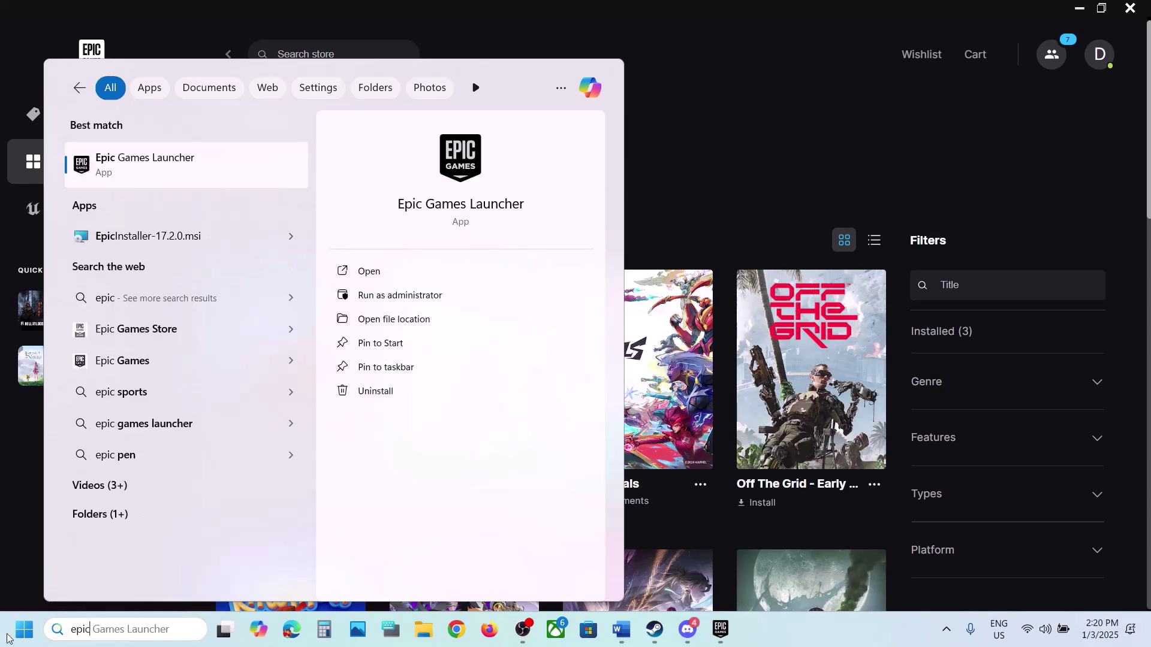
right_click(147, 173)
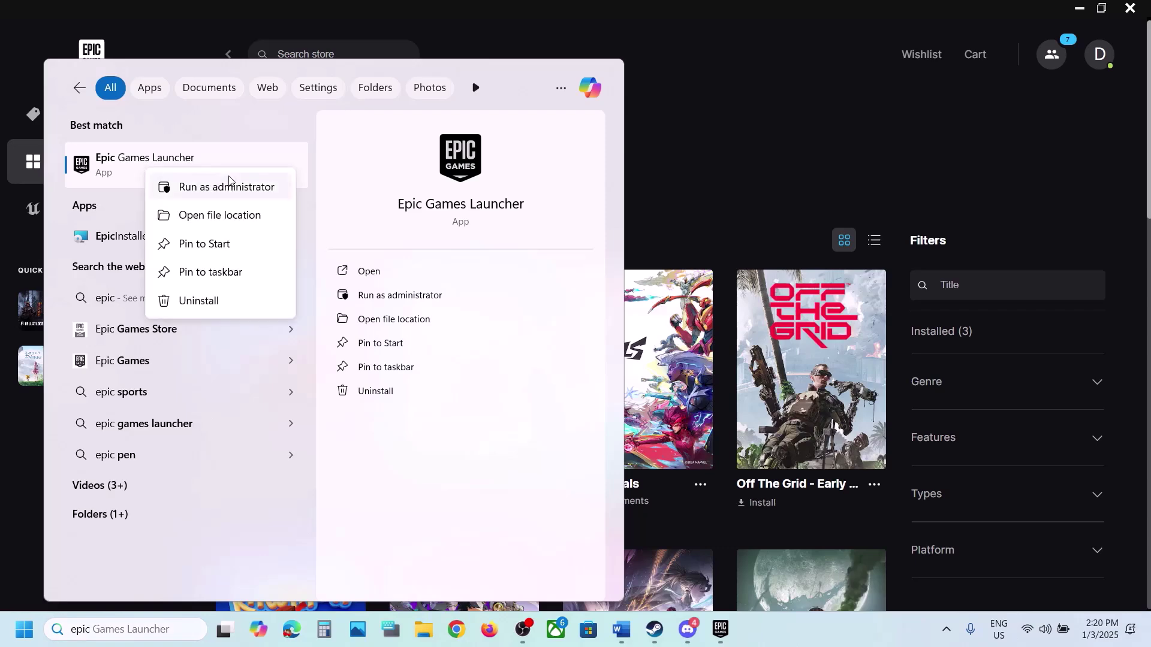
left_click(869, 127)
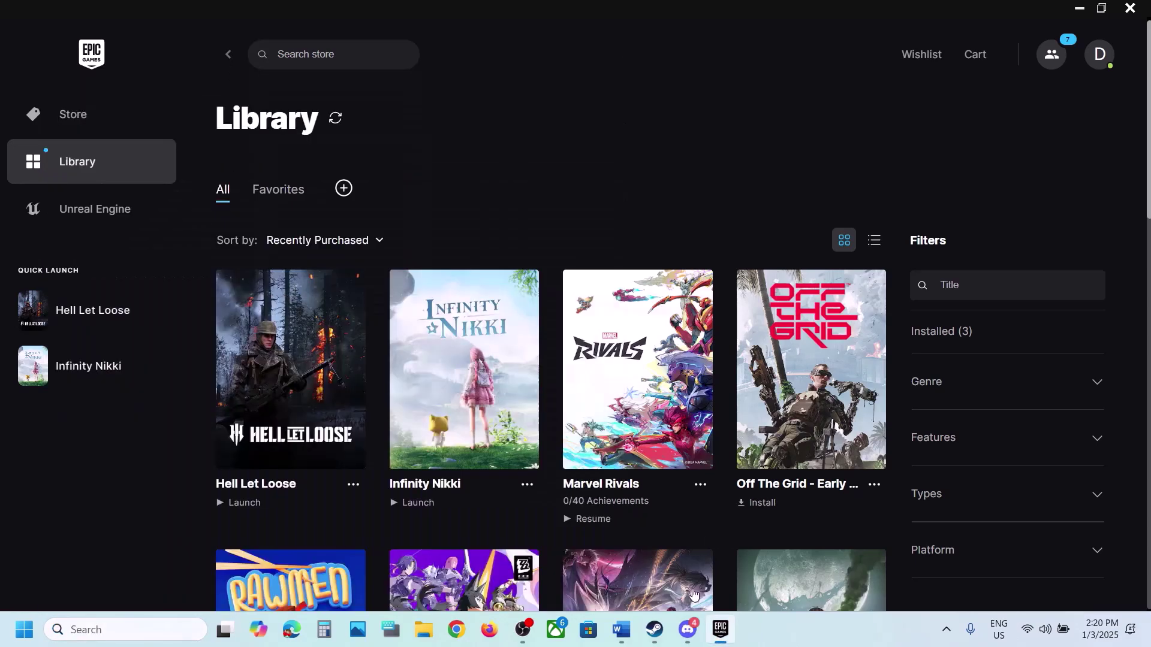
Step: Switch to the Word document, maximize it, and highlight the NVIDIA and AMD driver links under Step 2
left_click(621, 629)
scroll(432, 430, "down", 3)
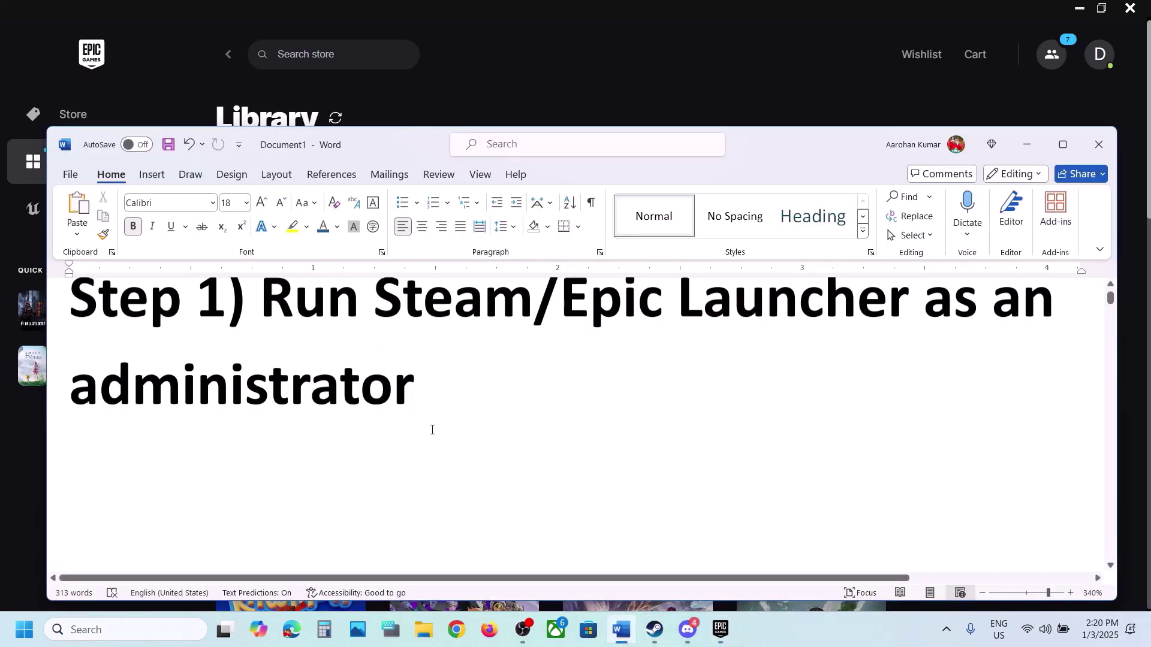
left_click(1062, 144)
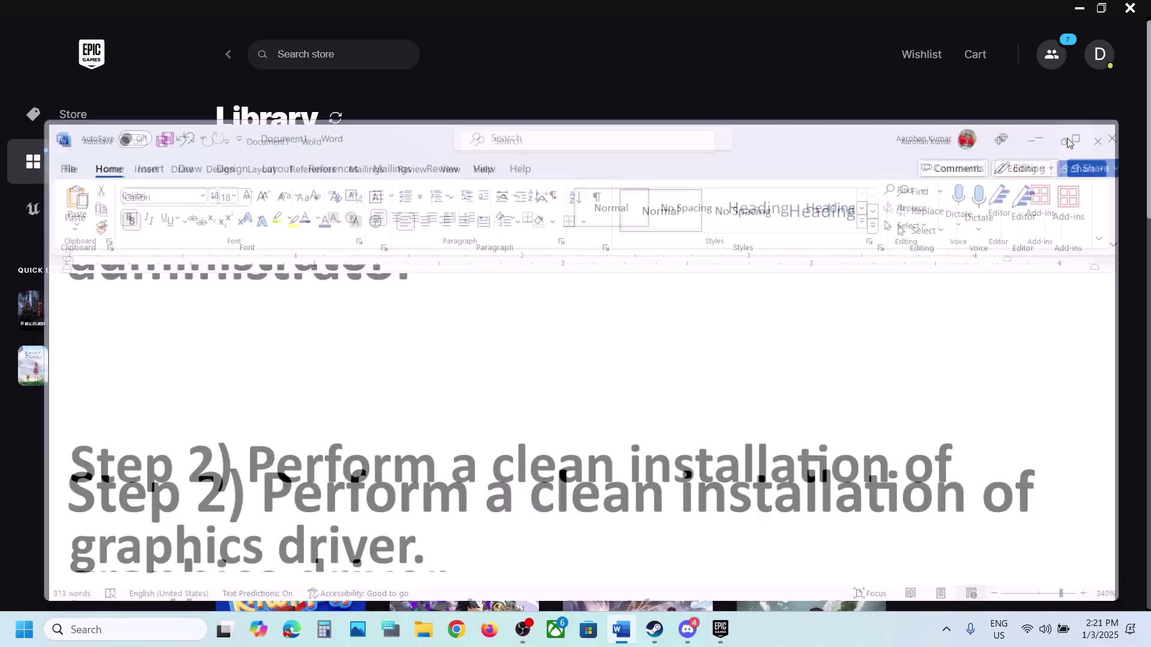
scroll(421, 409, "down", 3)
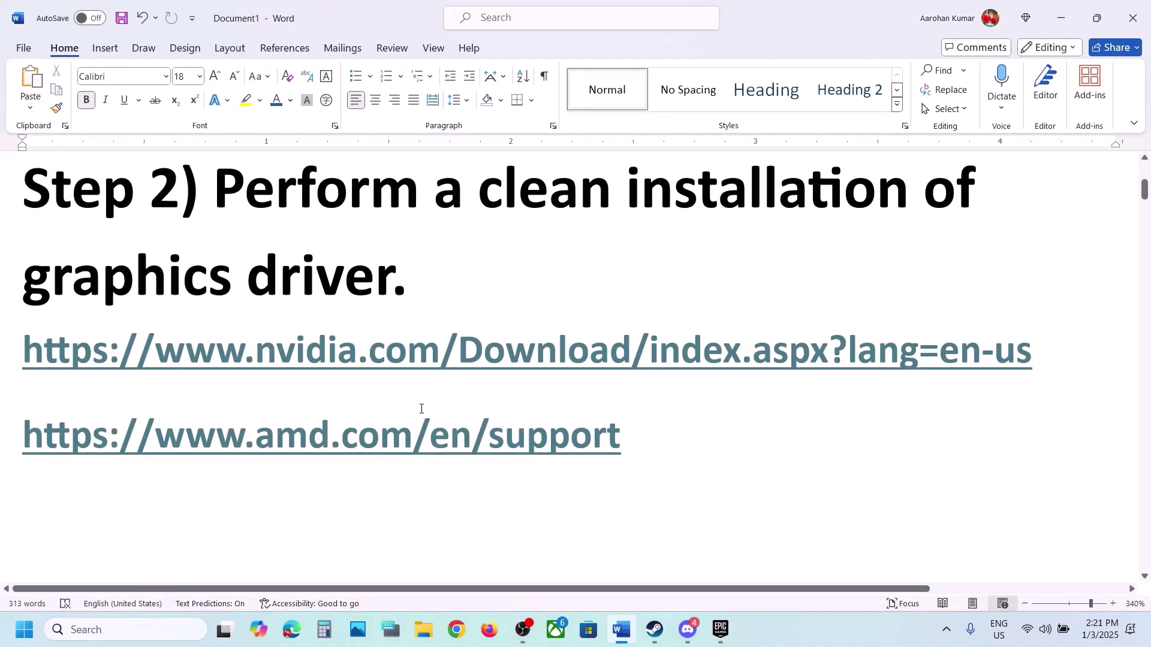
left_click_drag(155, 355, 663, 380)
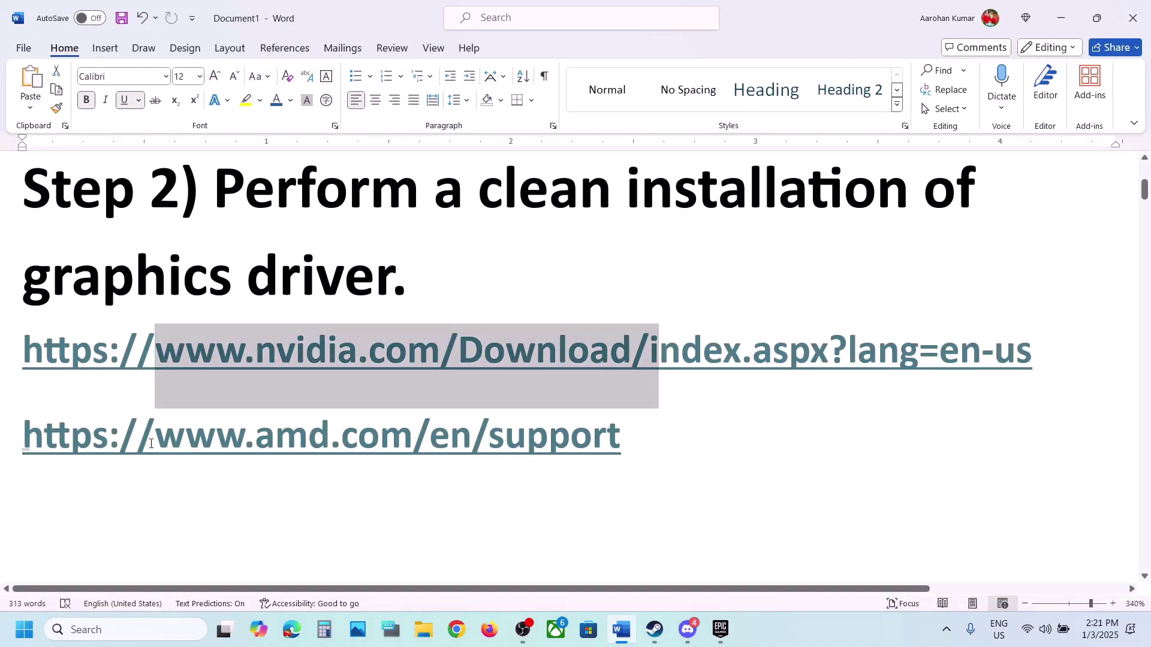
left_click_drag(155, 434, 463, 438)
left_click_drag(307, 354, 535, 358)
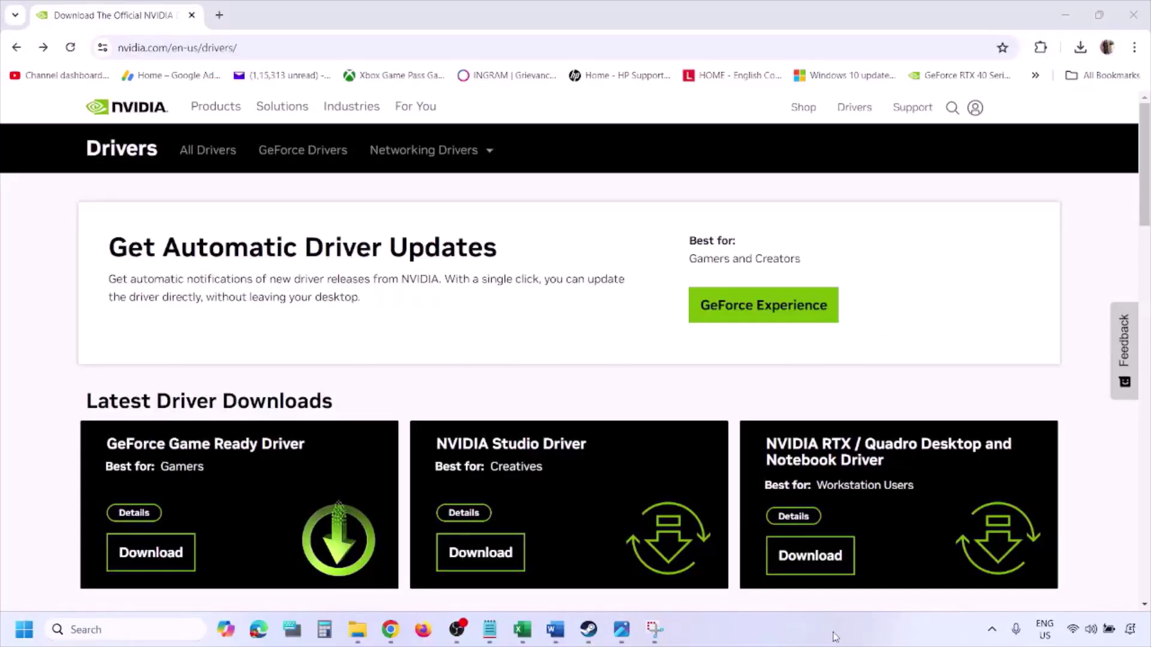
Step: Choose Windows 11 on the NVIDIA drivers page and search for the GeForce RTX 3050 Laptop GPU driver
scroll(269, 367, "down", 8)
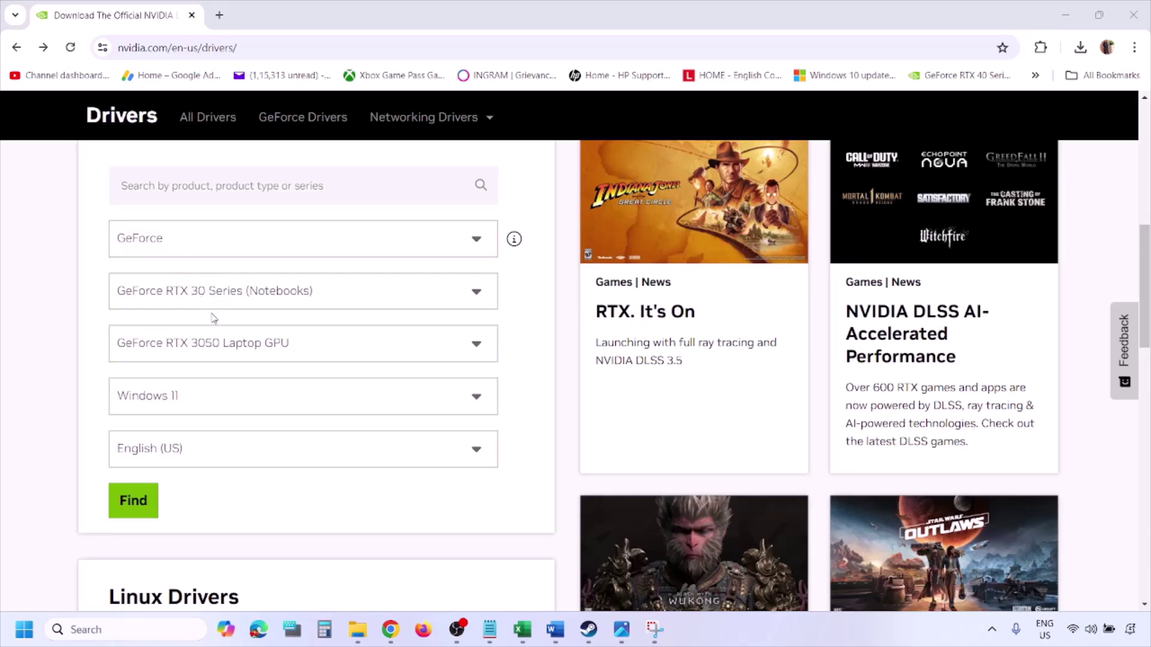
left_click(190, 400)
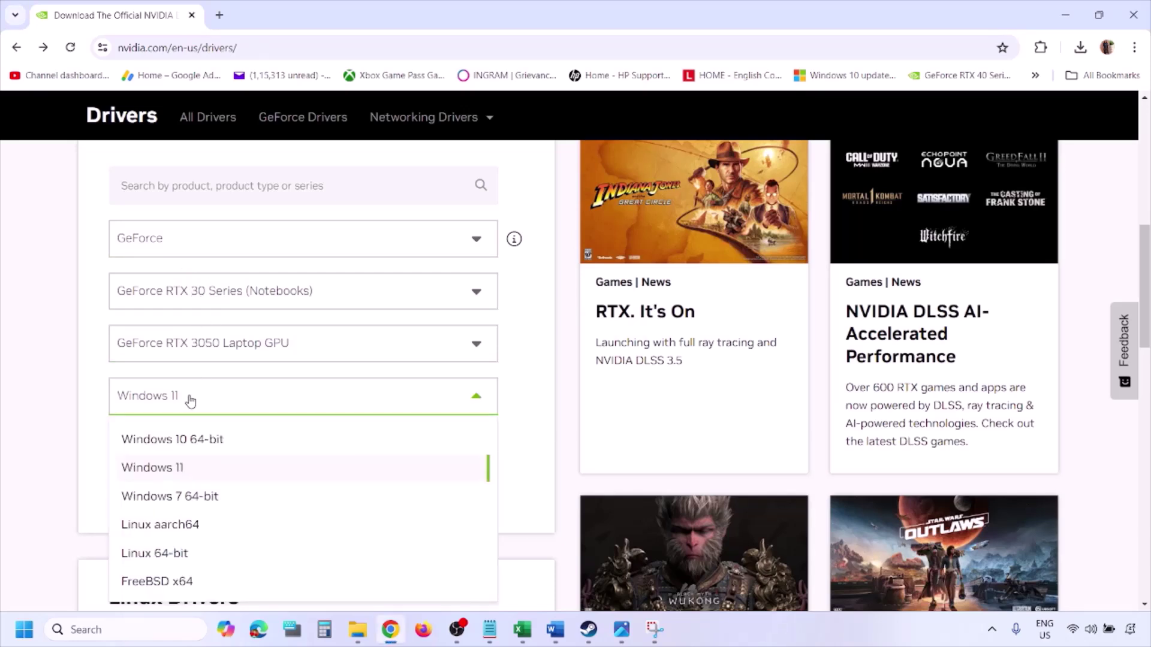
left_click(164, 468)
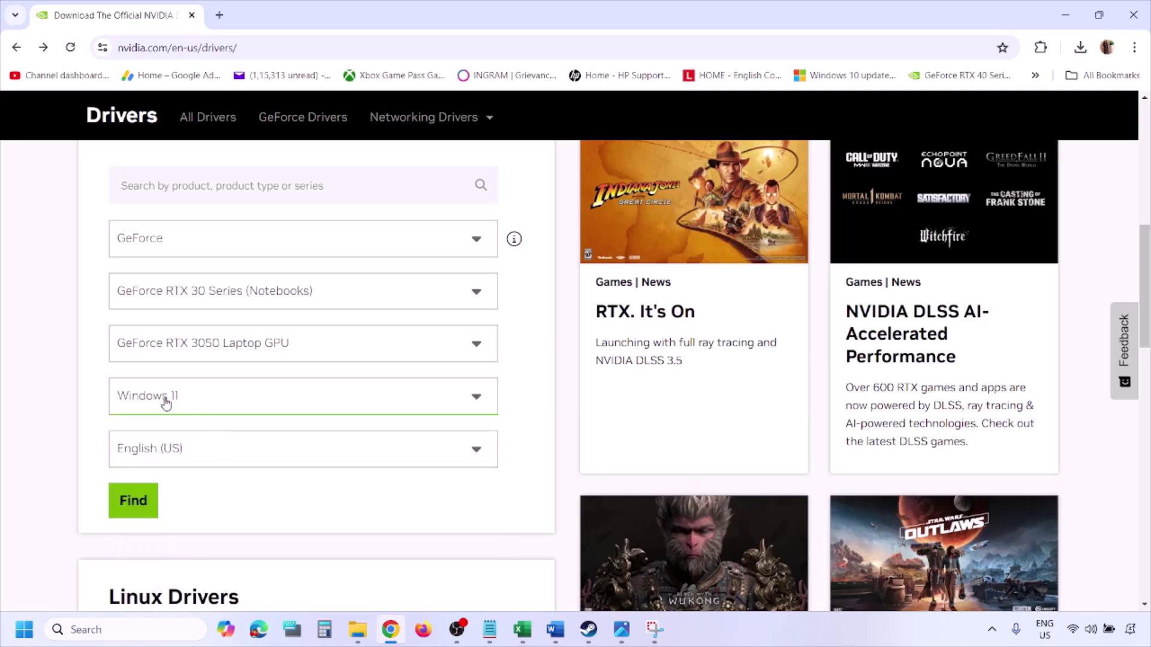
left_click(133, 501)
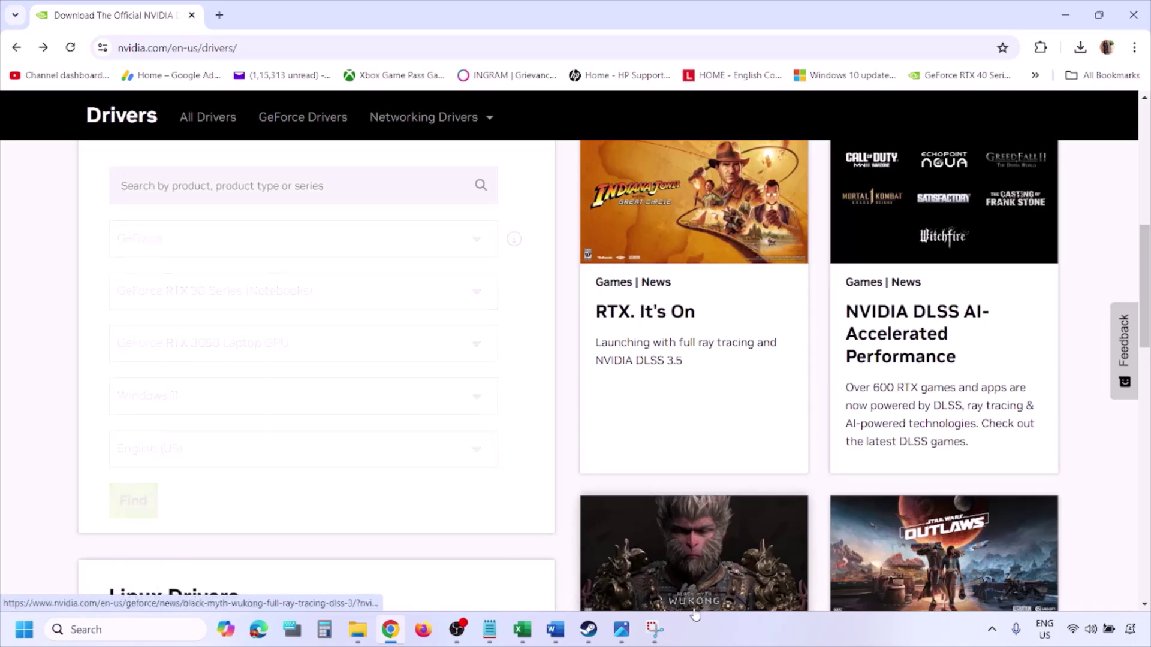
Step: Switch to Photos, review the NVIDIA driver clean installation images 1.png through 5.png, and open the Windows power options
left_click(621, 629)
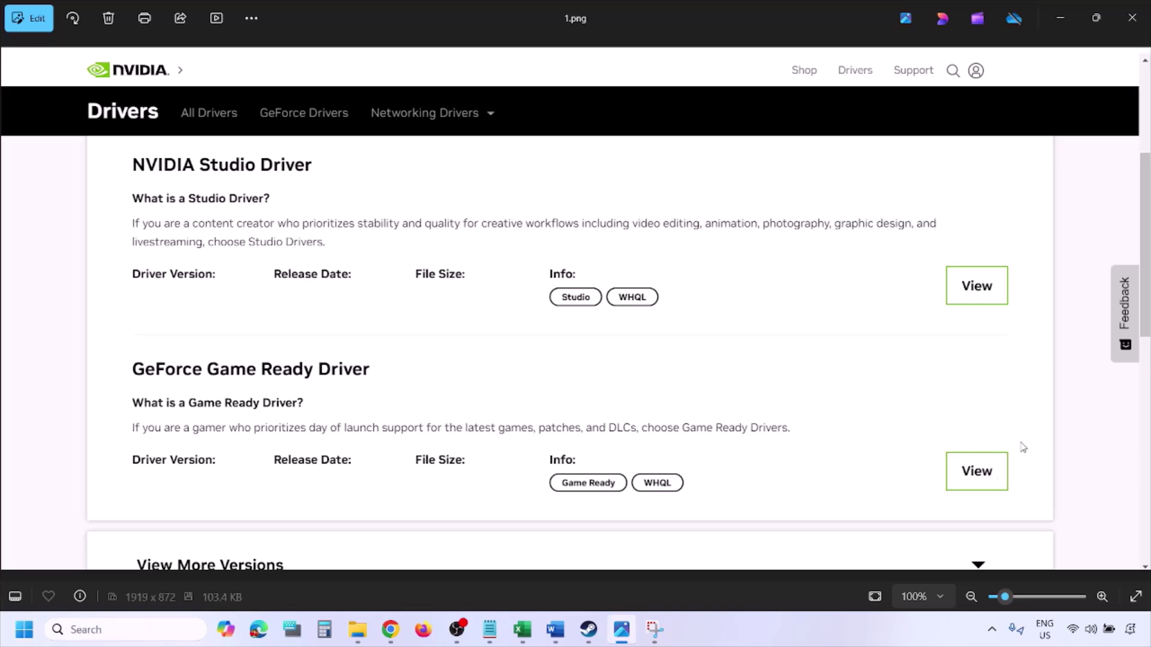
key("Right")
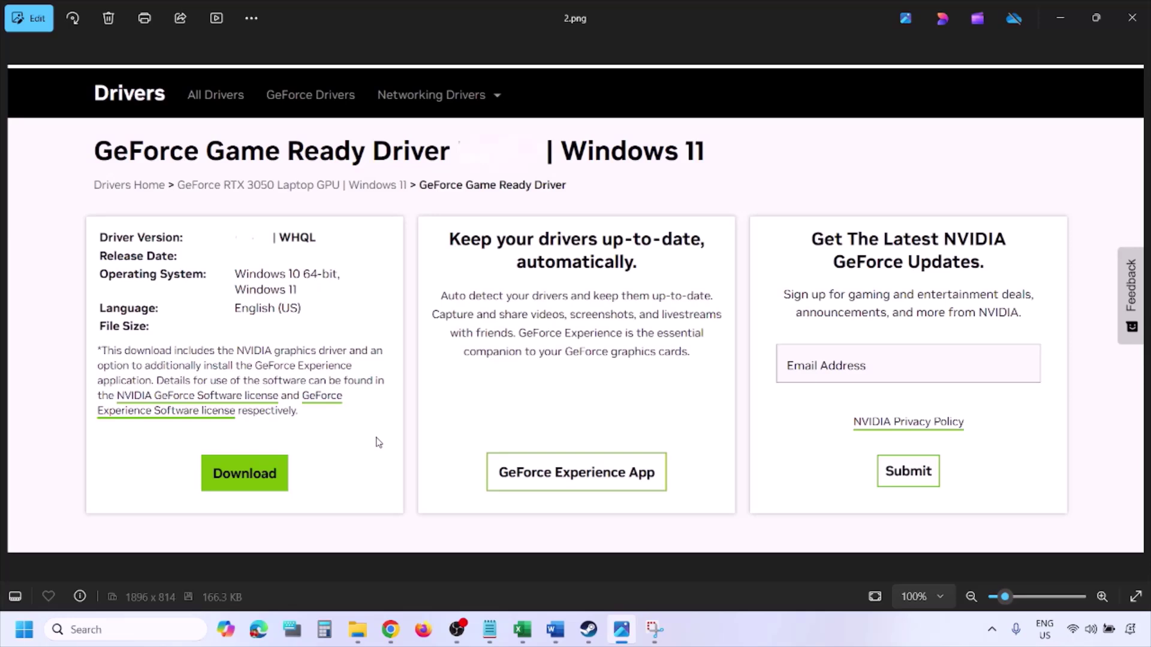
key("Right")
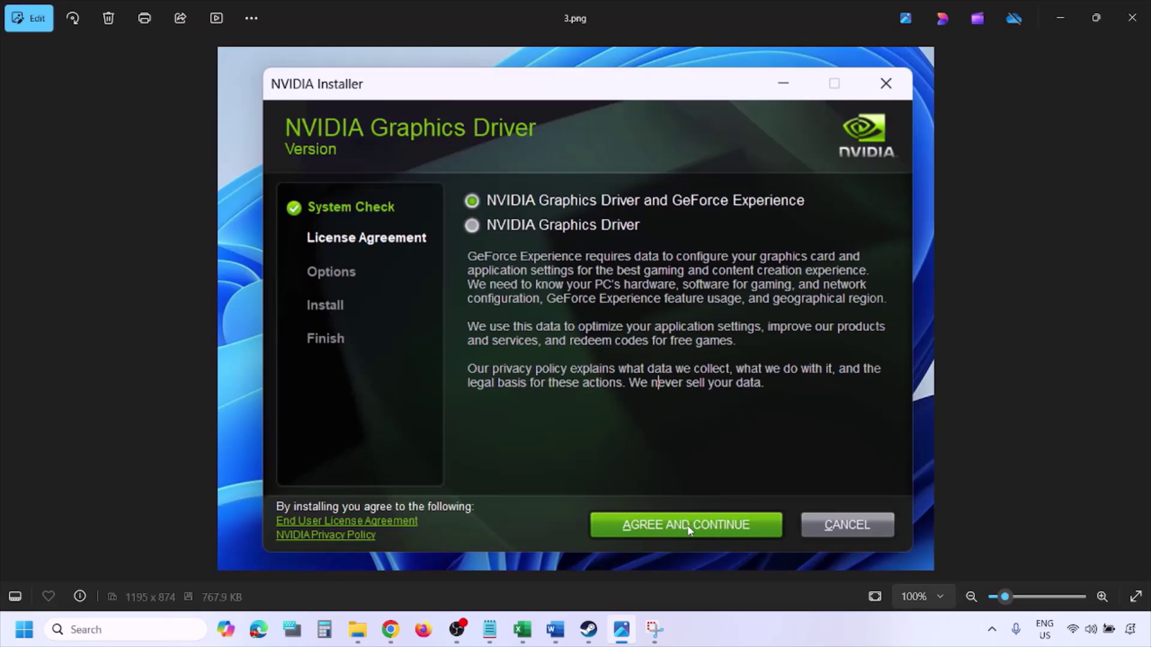
key("Right")
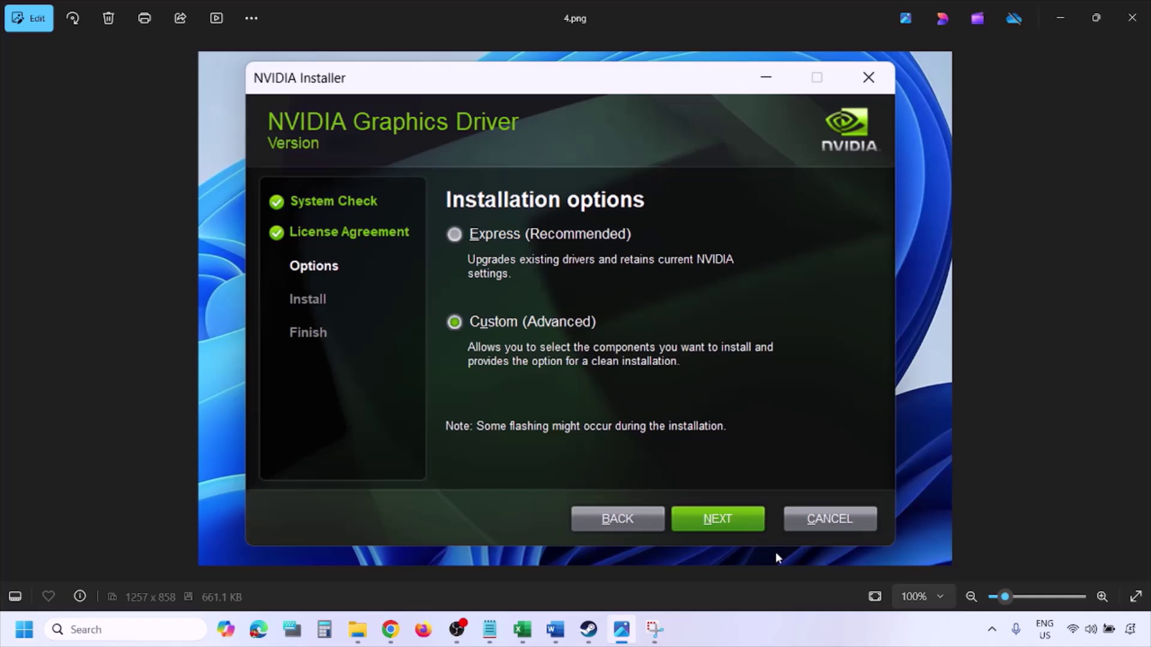
key("Right")
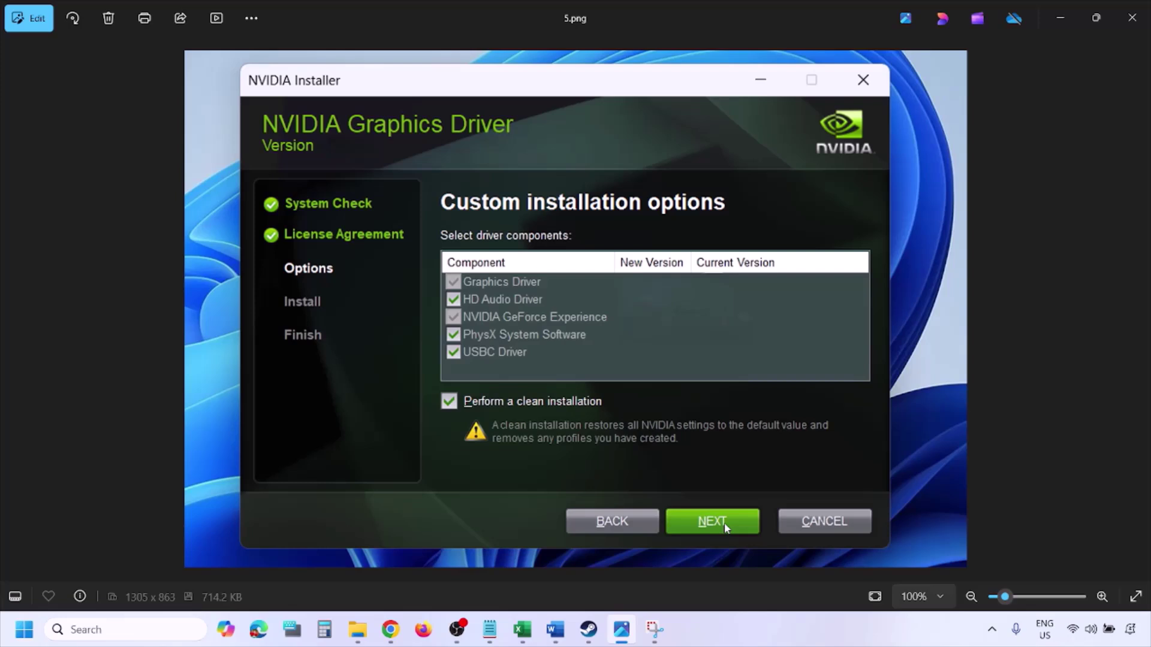
left_click(24, 629)
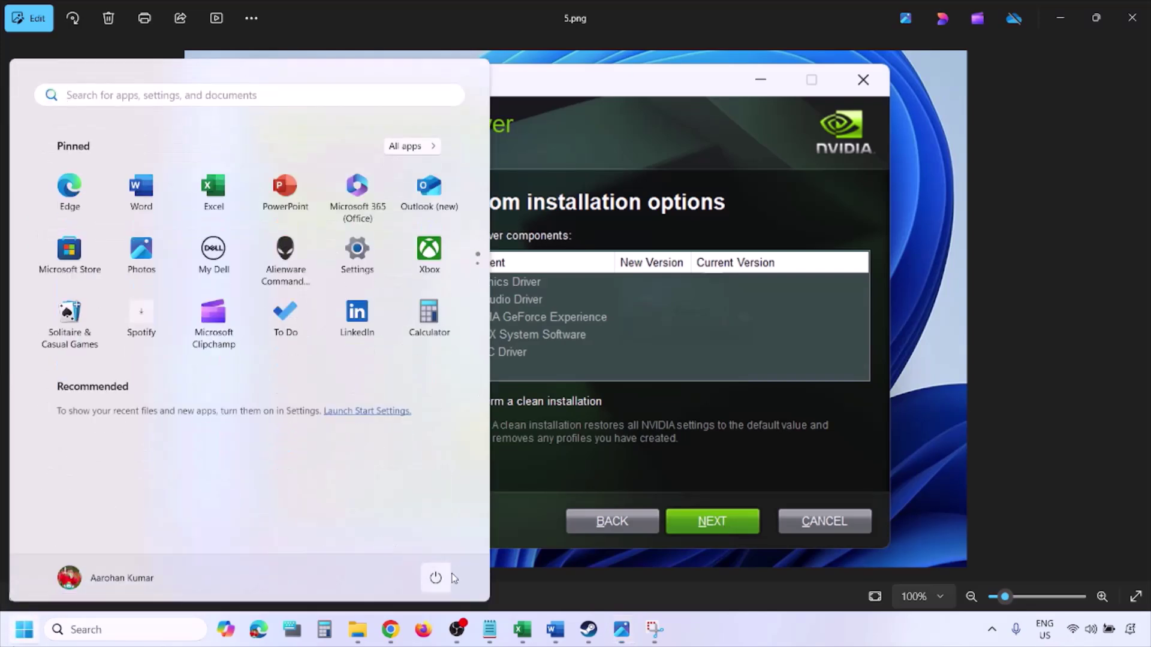
left_click(438, 579)
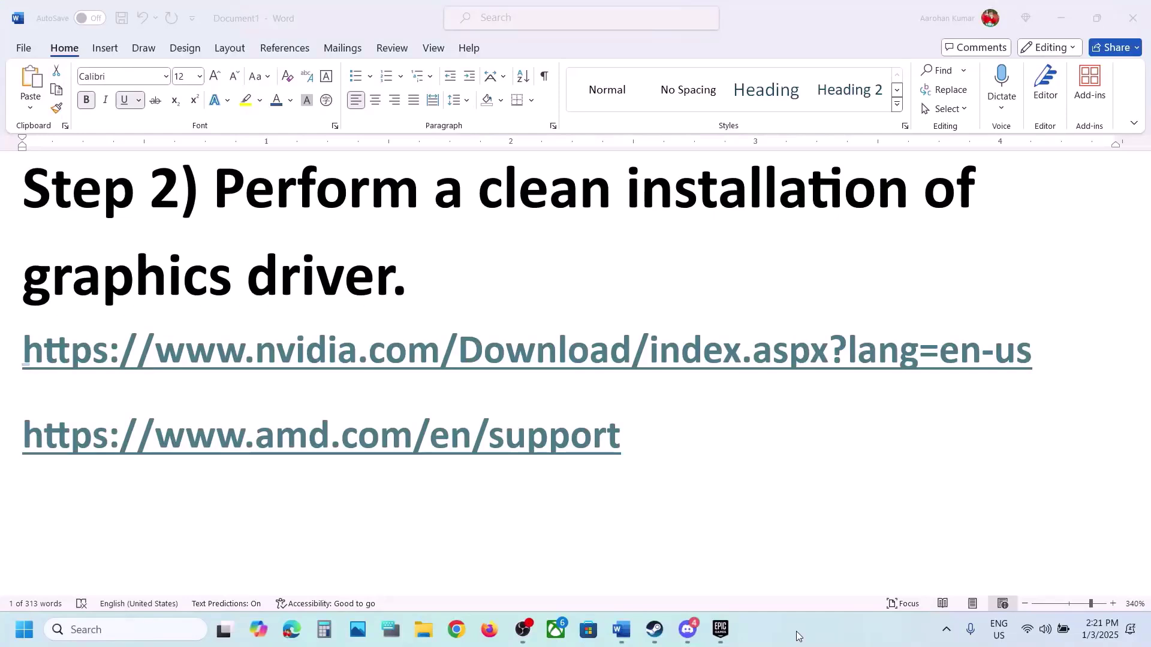
Step: Highlight the AMD support link in the Word document, clear the selection, and go on to the Step 3 heading
left_click(640, 440)
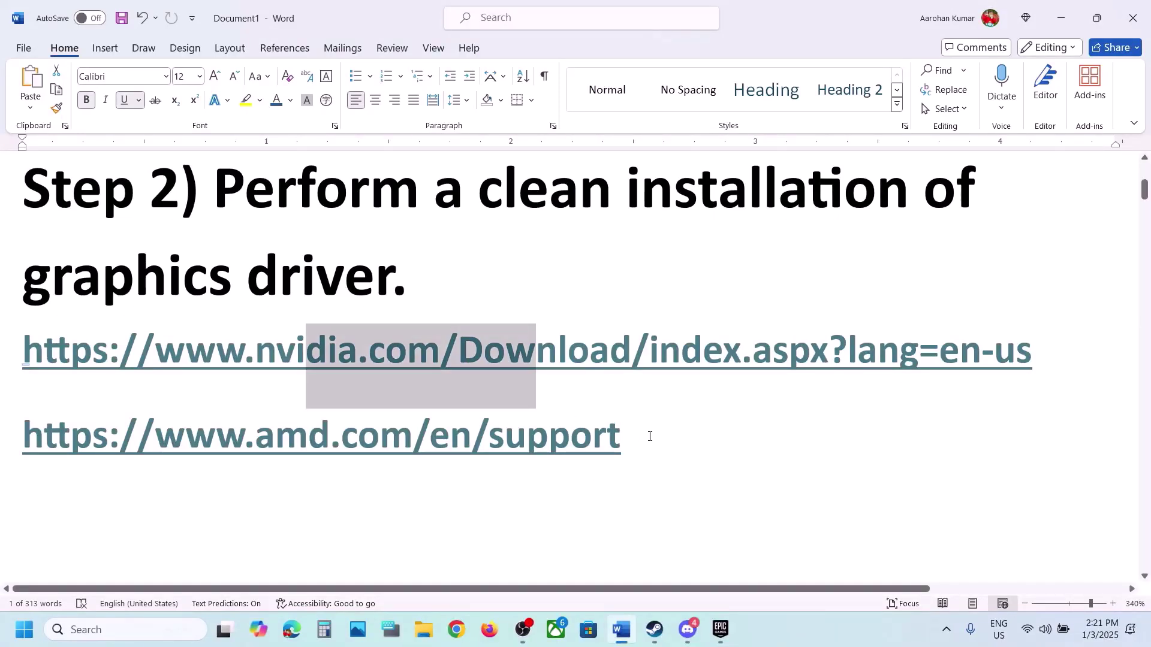
left_click_drag(650, 436, 93, 462)
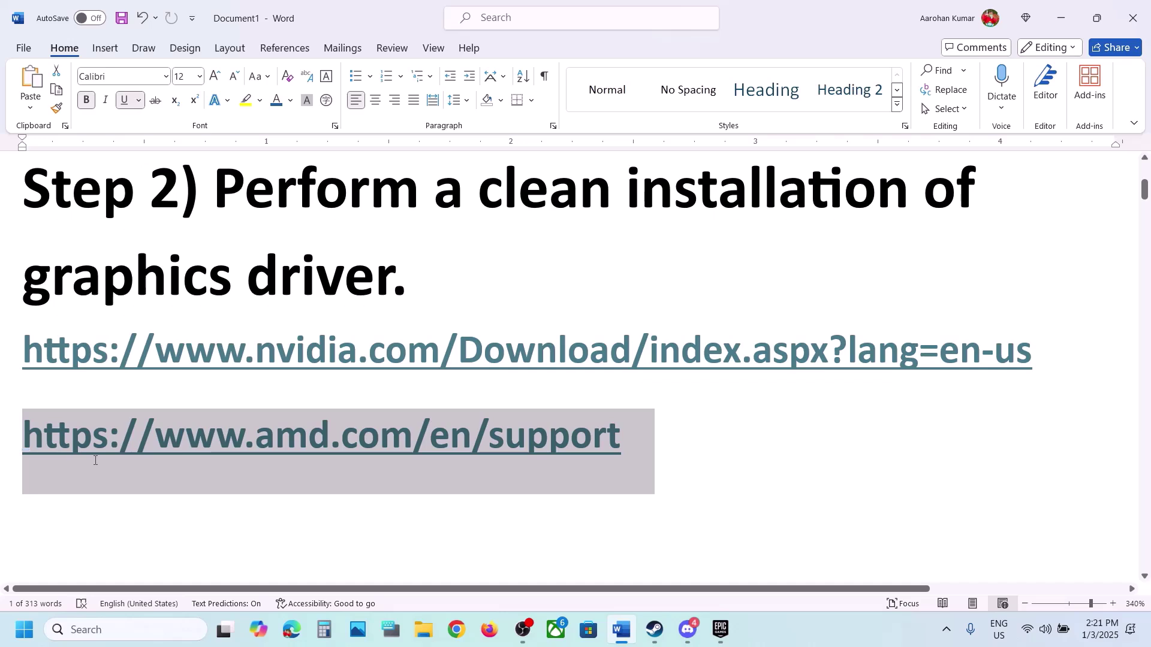
left_click(95, 460)
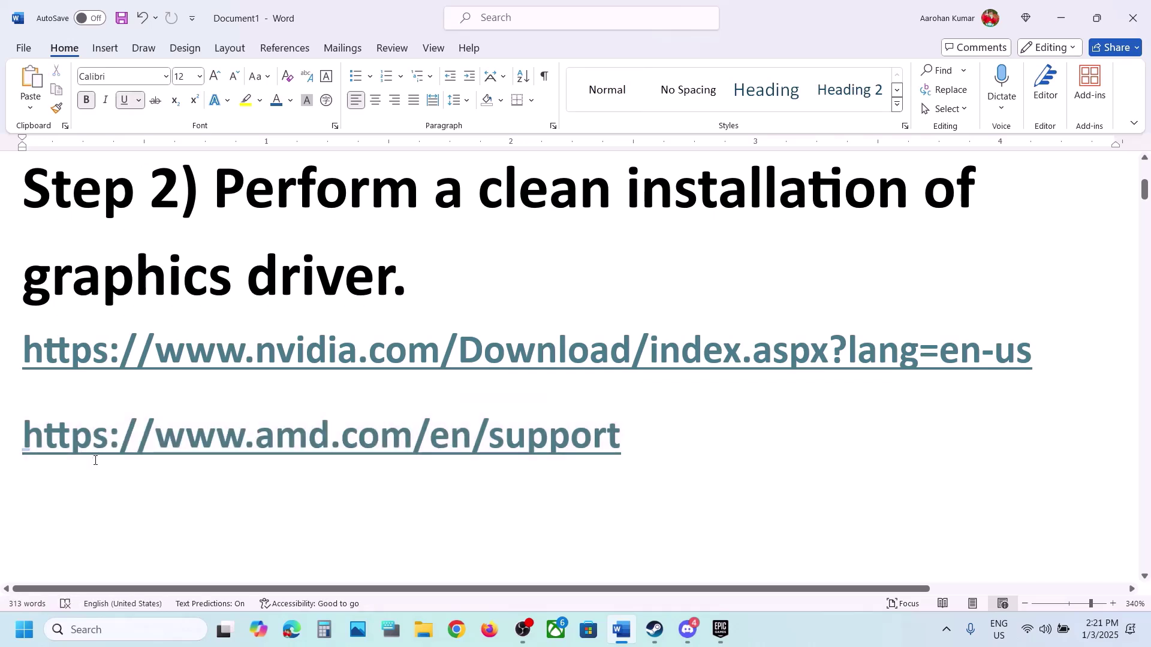
scroll(94, 460, "down", 5)
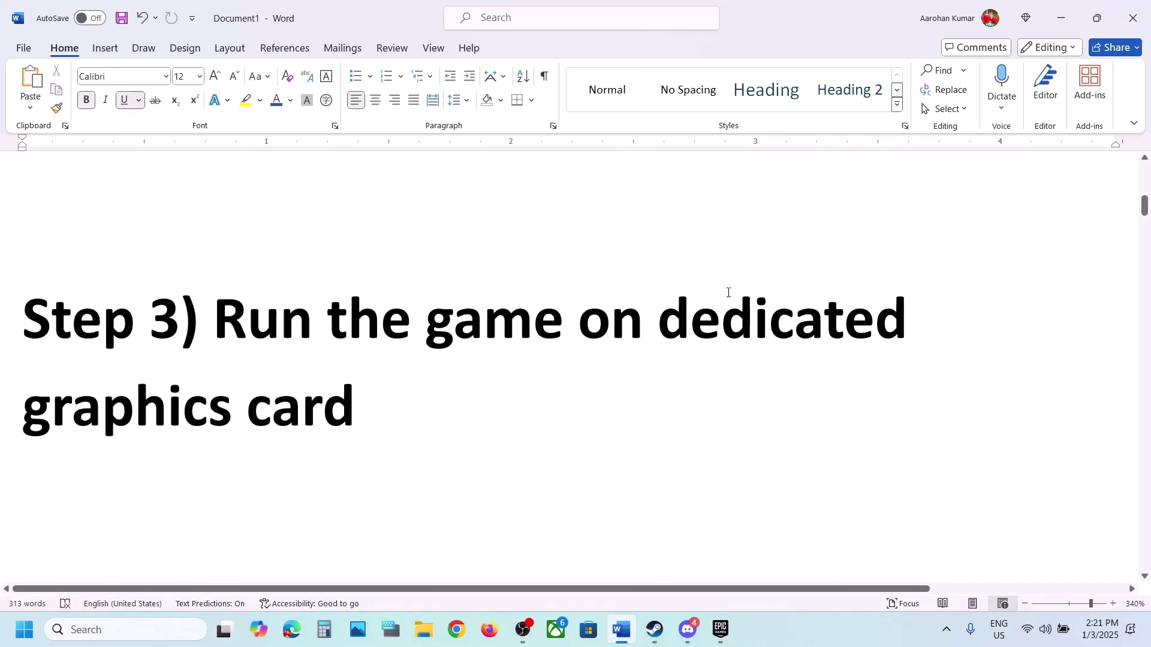
Step: Copy the word "graphics" from the Step 3 heading, search Windows for it, and open Graphics settings
double_click(128, 401)
key("ctrl+c")
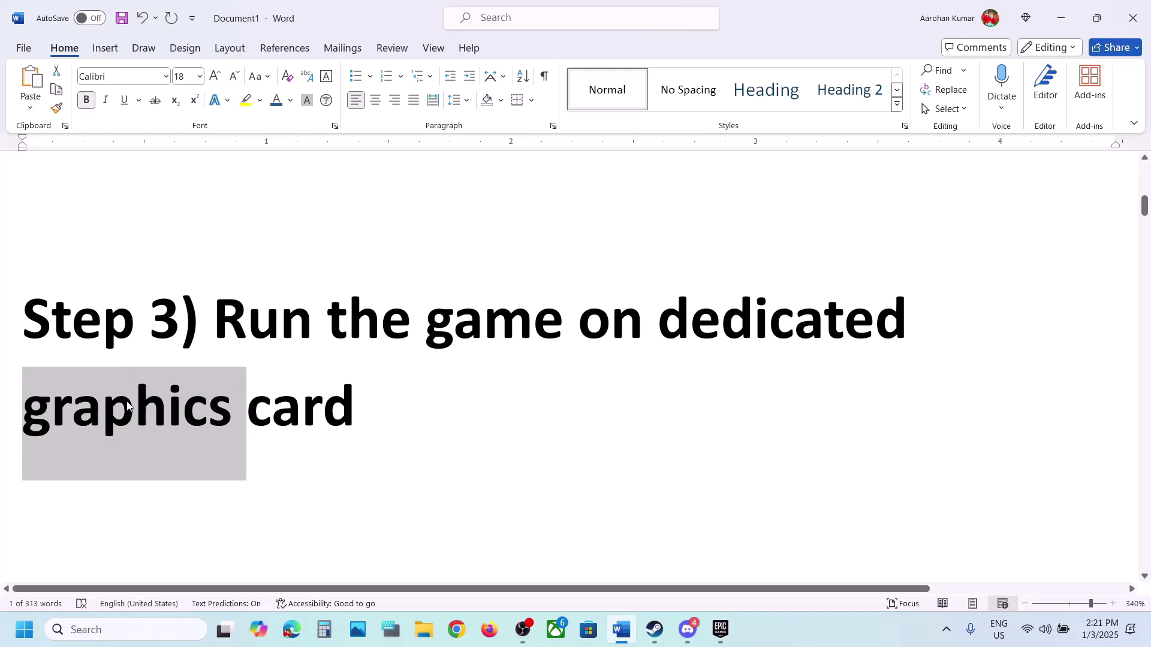
left_click(130, 624)
key("ctrl+v")
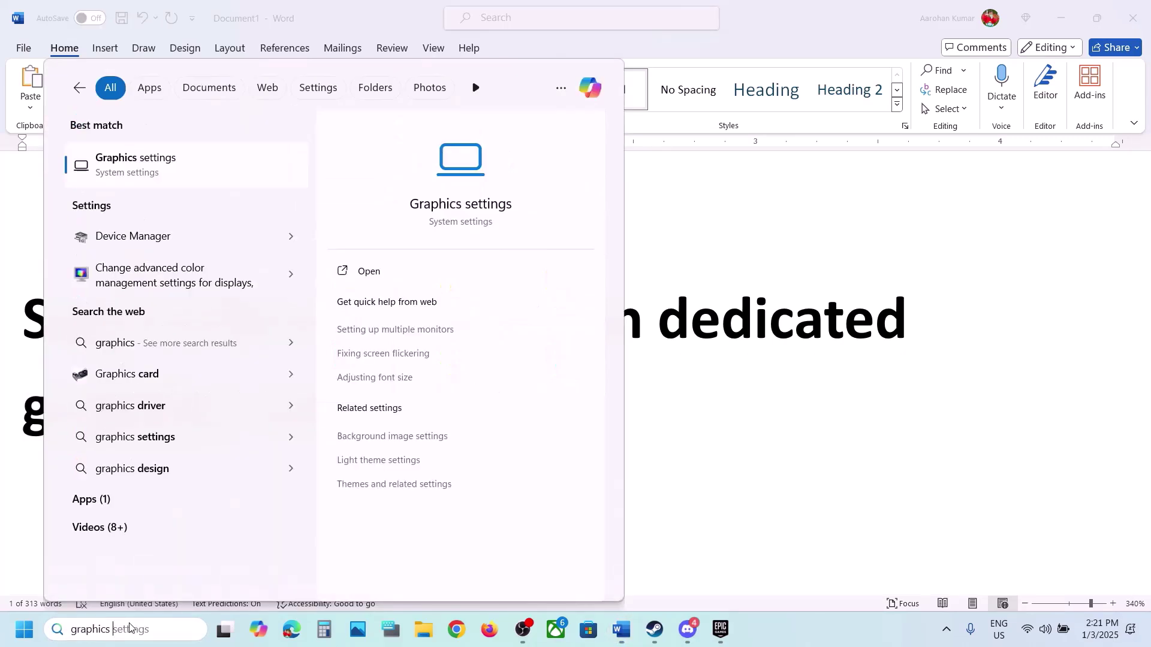
left_click(200, 173)
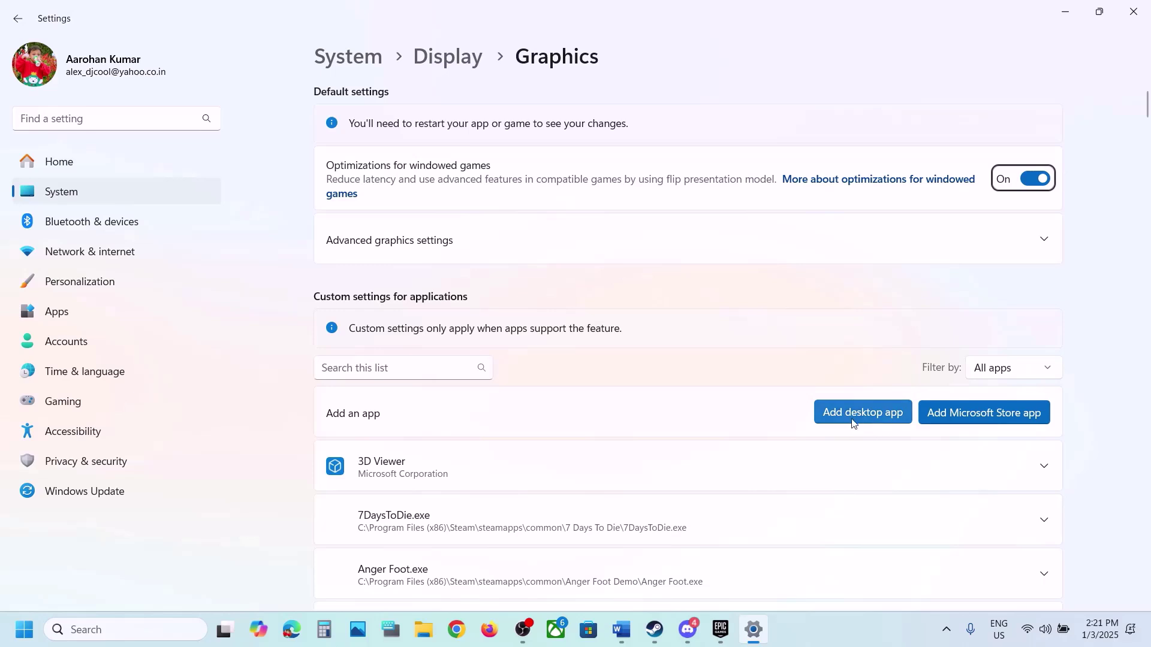
Step: Add the desktop app HLLEpicGamesStore from C:\Program Files\Epic Games\HellLetLooseG0WU4 to the custom graphics settings list
left_click(858, 414)
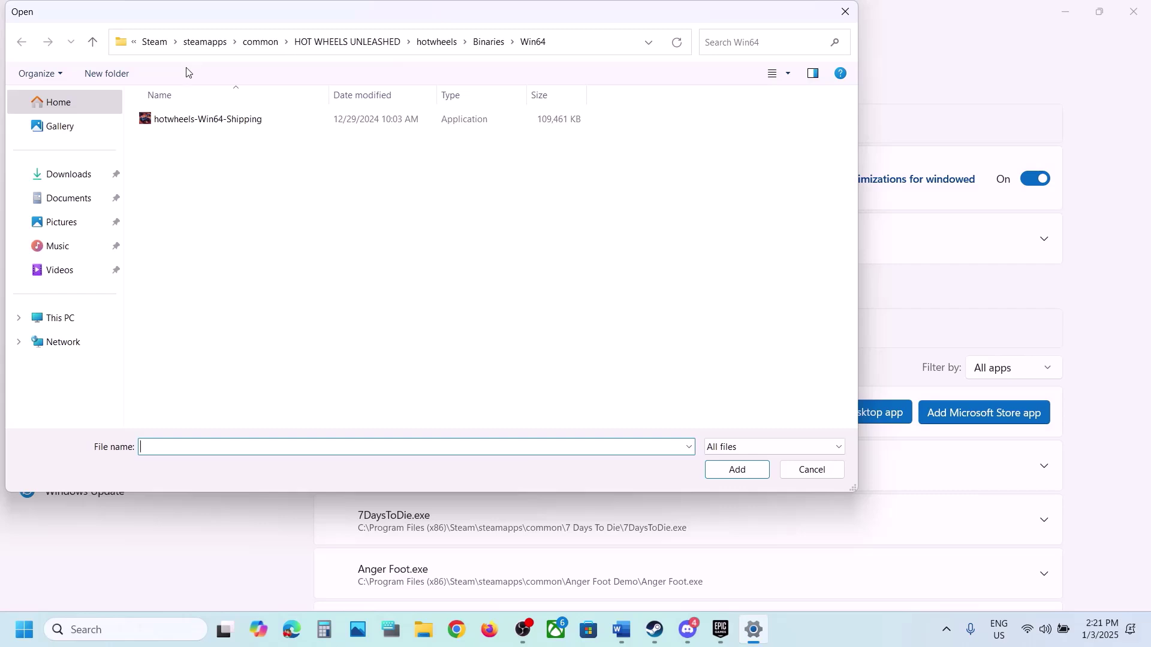
left_click(258, 43)
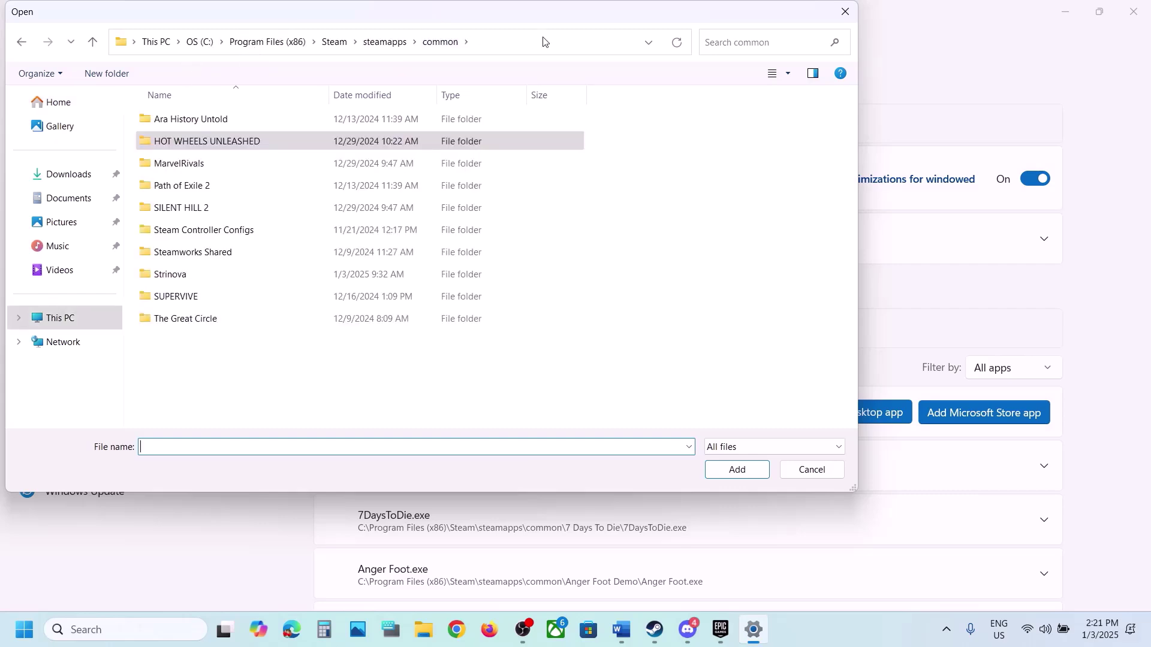
left_click(519, 47)
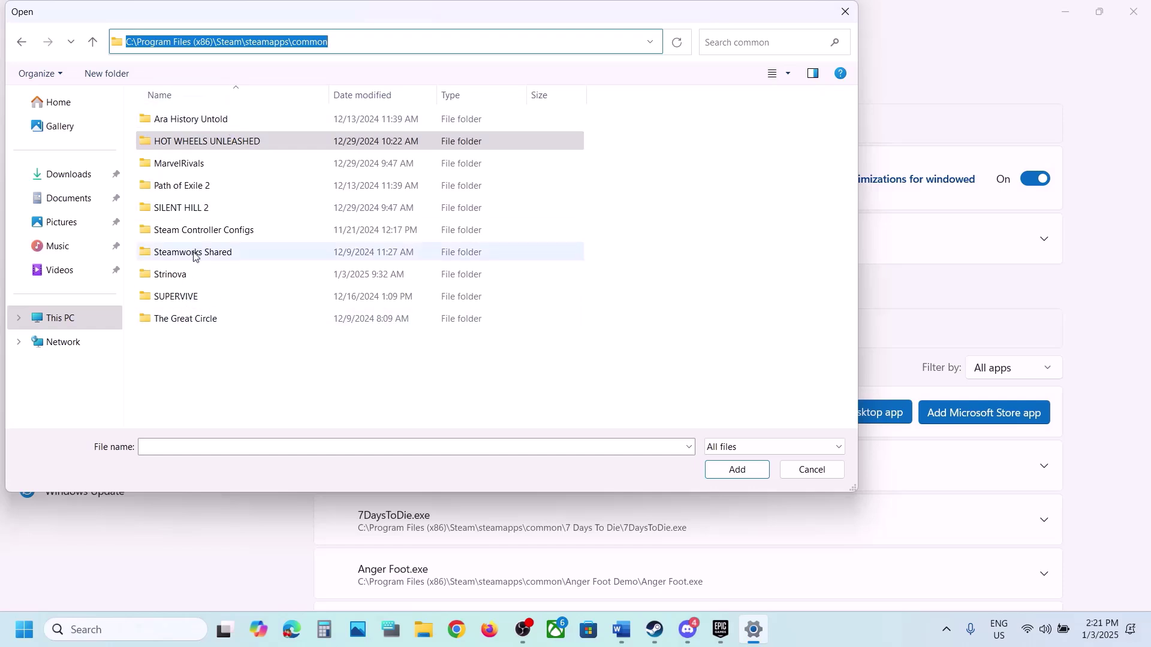
left_click(93, 43)
left_click(93, 44)
left_click(92, 45)
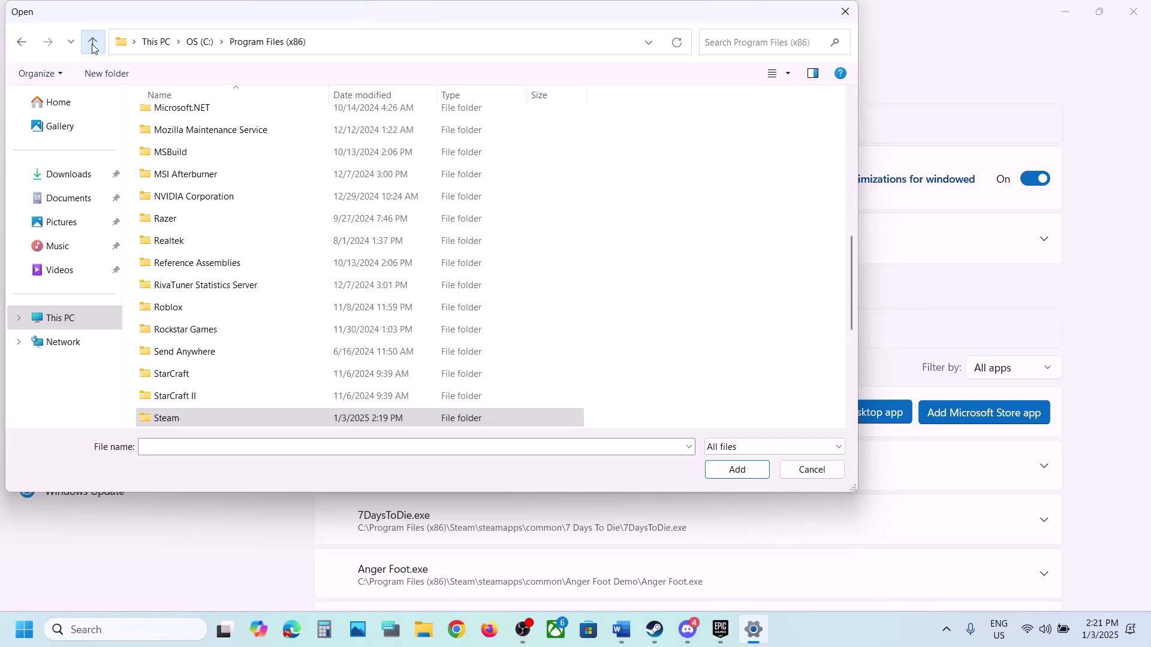
left_click(92, 48)
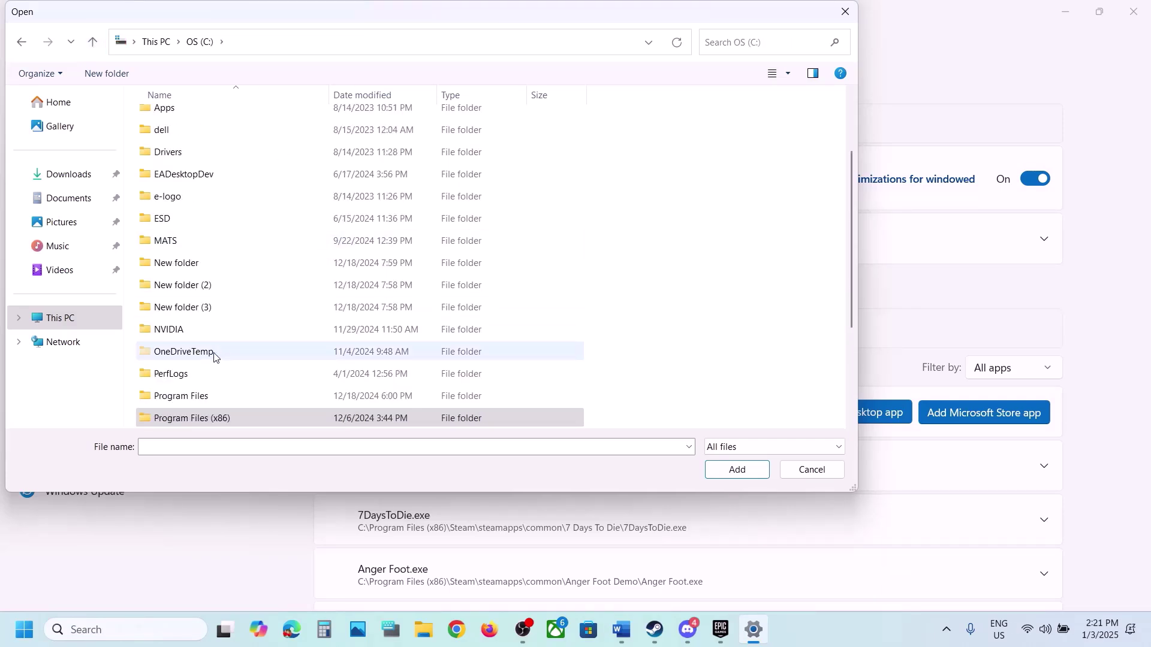
double_click(186, 393)
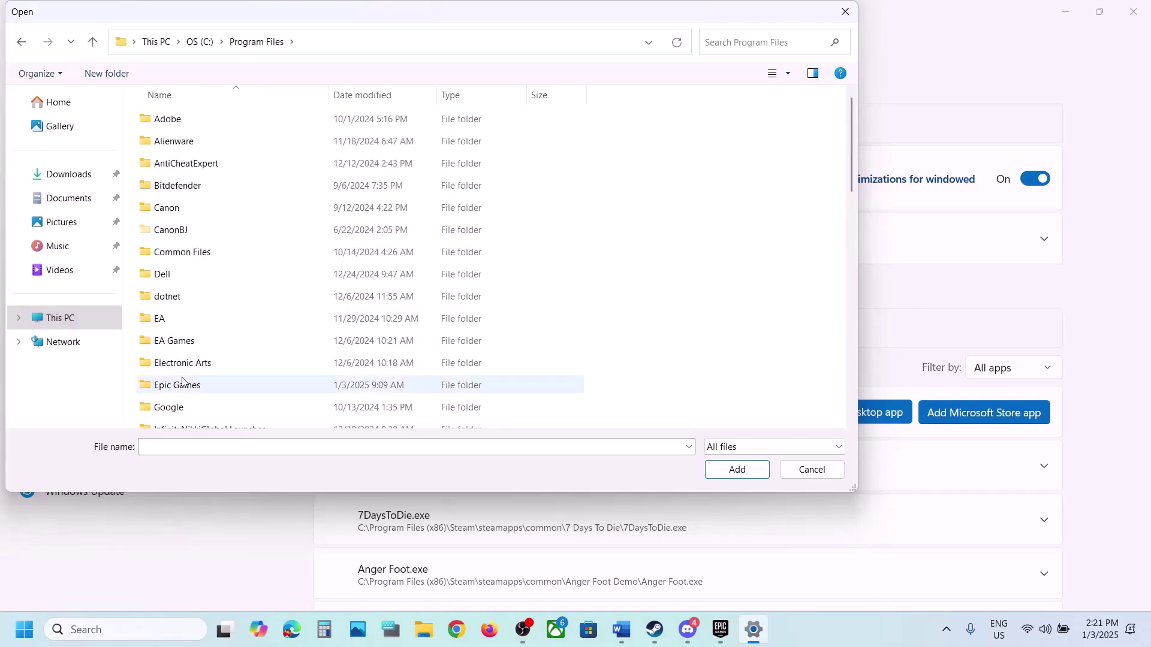
double_click(179, 382)
double_click(232, 121)
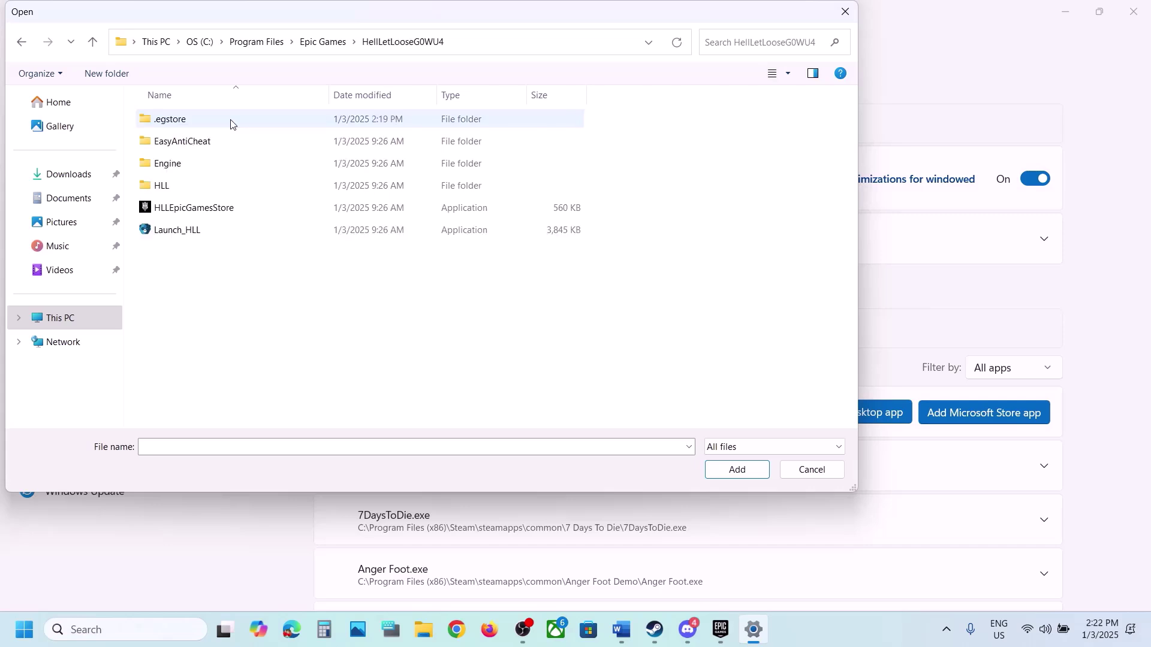
left_click(192, 213)
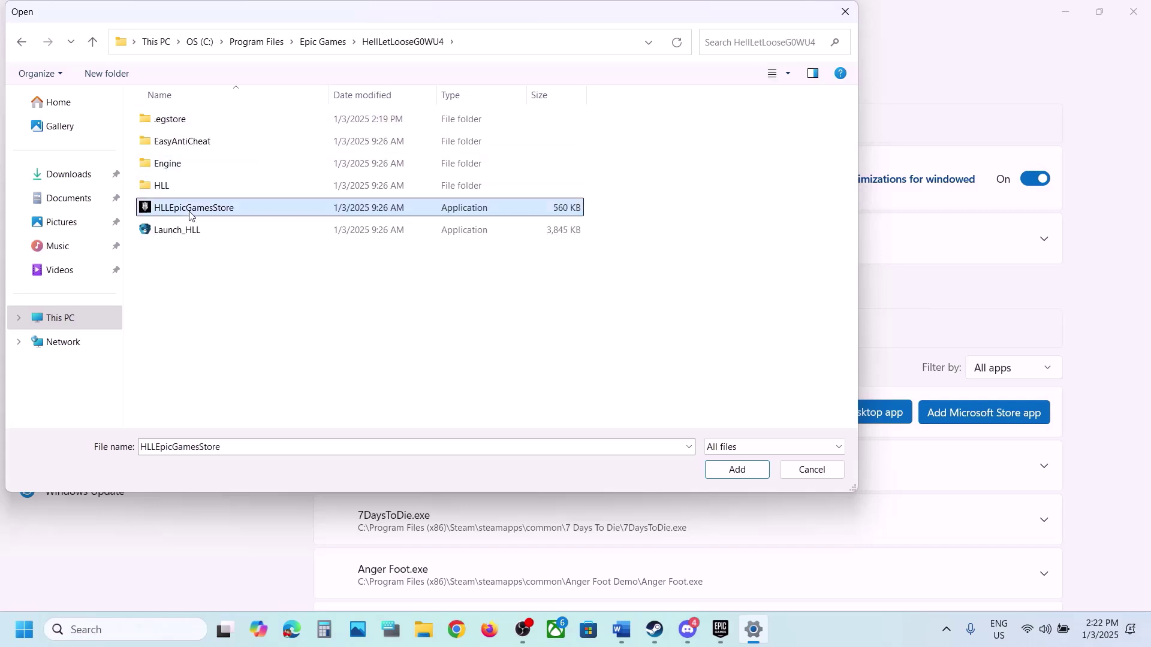
left_click(738, 469)
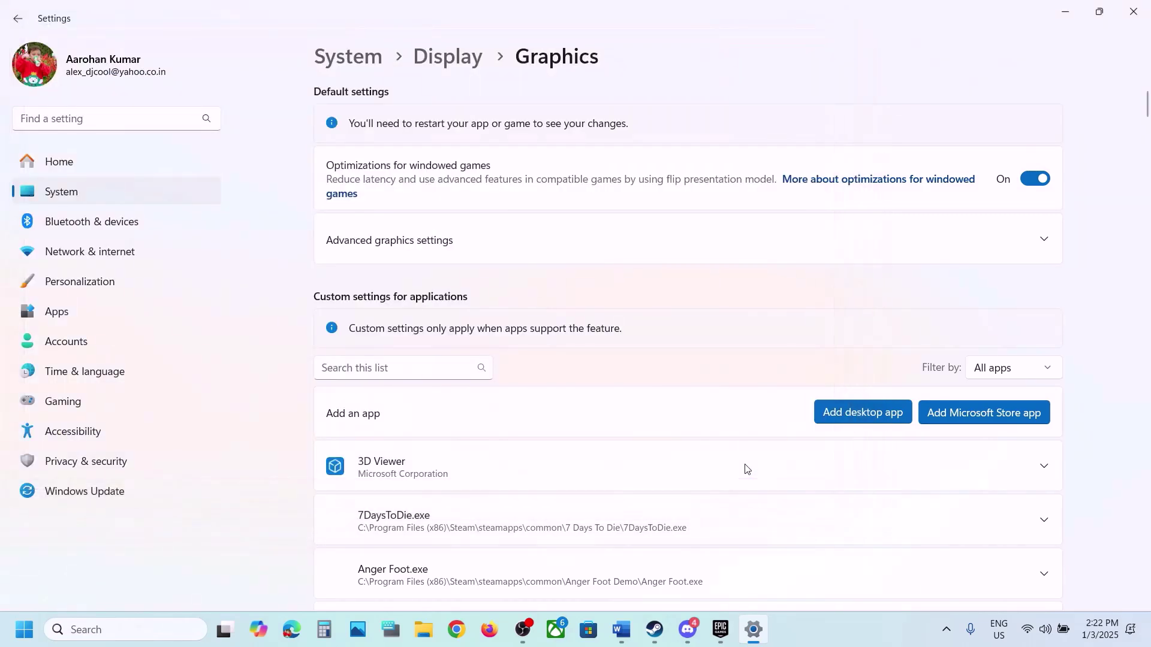
Step: Set the GPU preference of the Hell Let Loose HLLEpicGamesStore.exe entry to High Performance (NVIDIA GeForce RTX 3050 Laptop GPU)
scroll(524, 492, "down", 8)
scroll(524, 492, "down", 5)
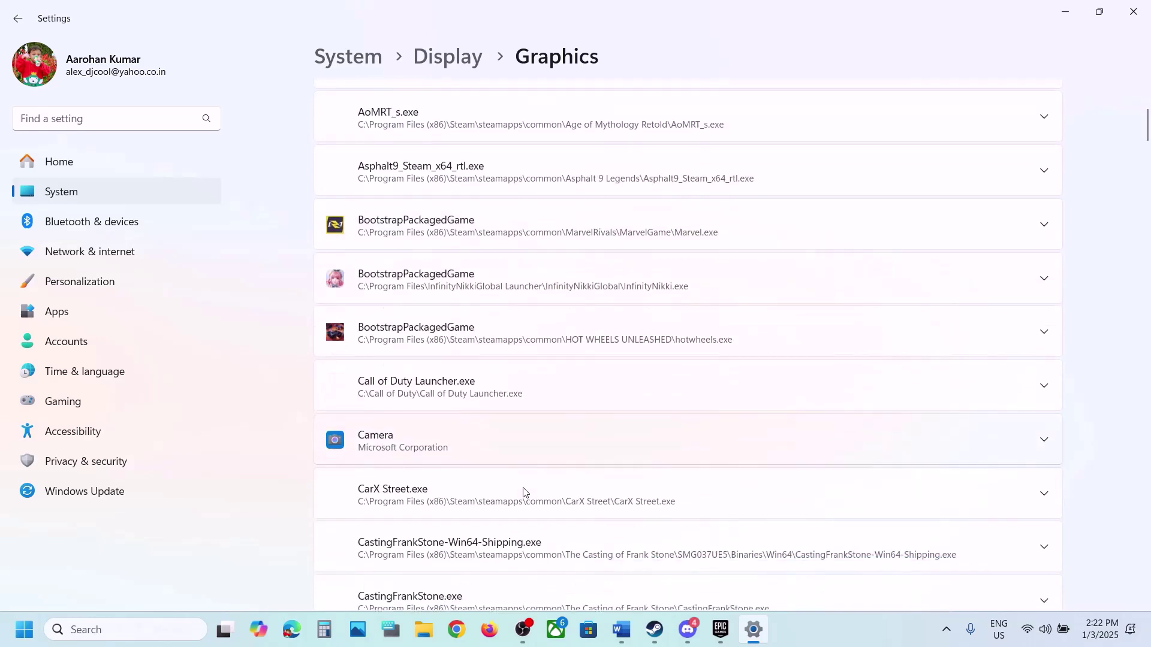
left_click(847, 641)
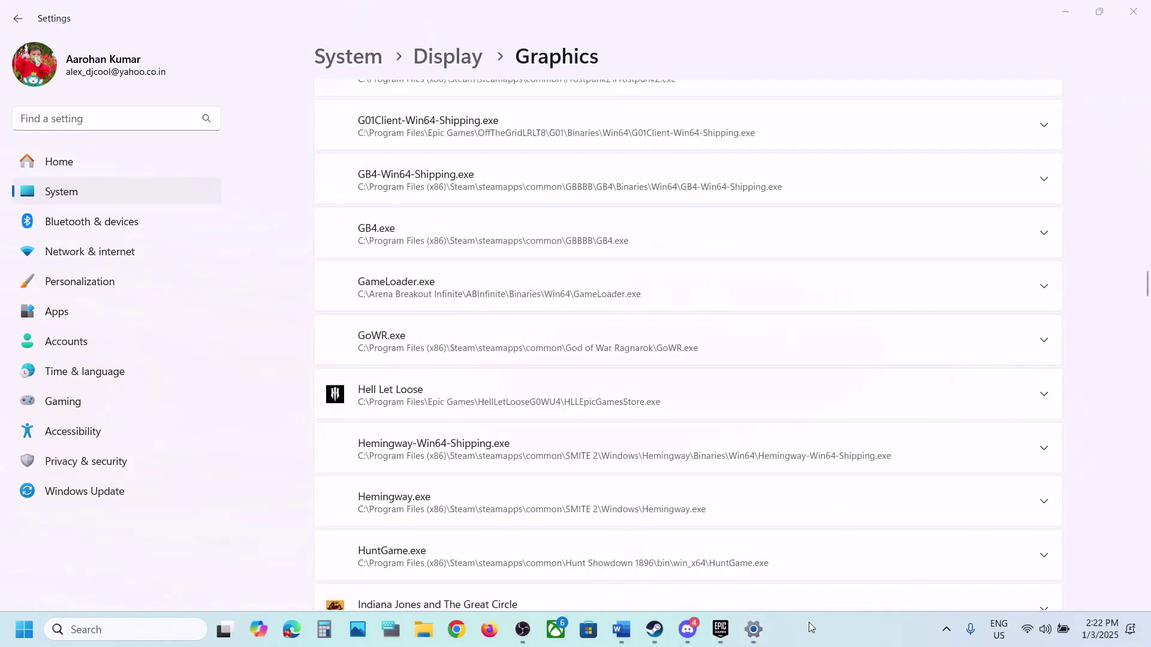
left_click(692, 397)
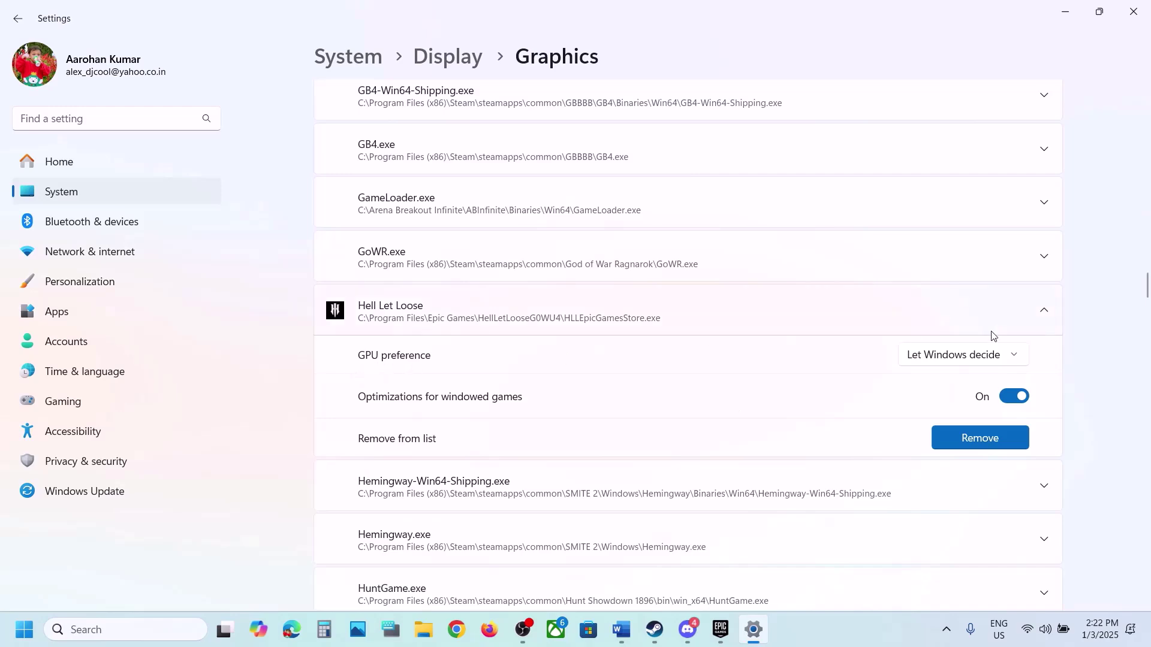
left_click(962, 360)
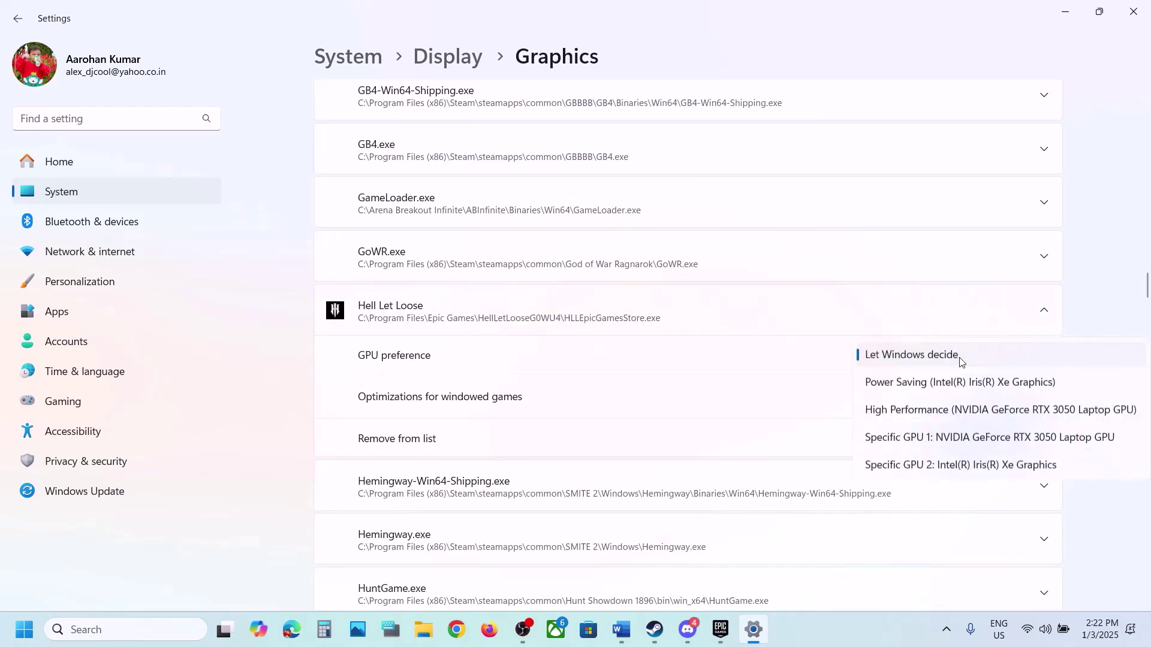
left_click(930, 414)
Step: Add the desktop app HLLEpicGamesStore-Win64-Shipping from the game's HLL\Binaries\Win64 folder to the graphics list
scroll(606, 376, "up", 20)
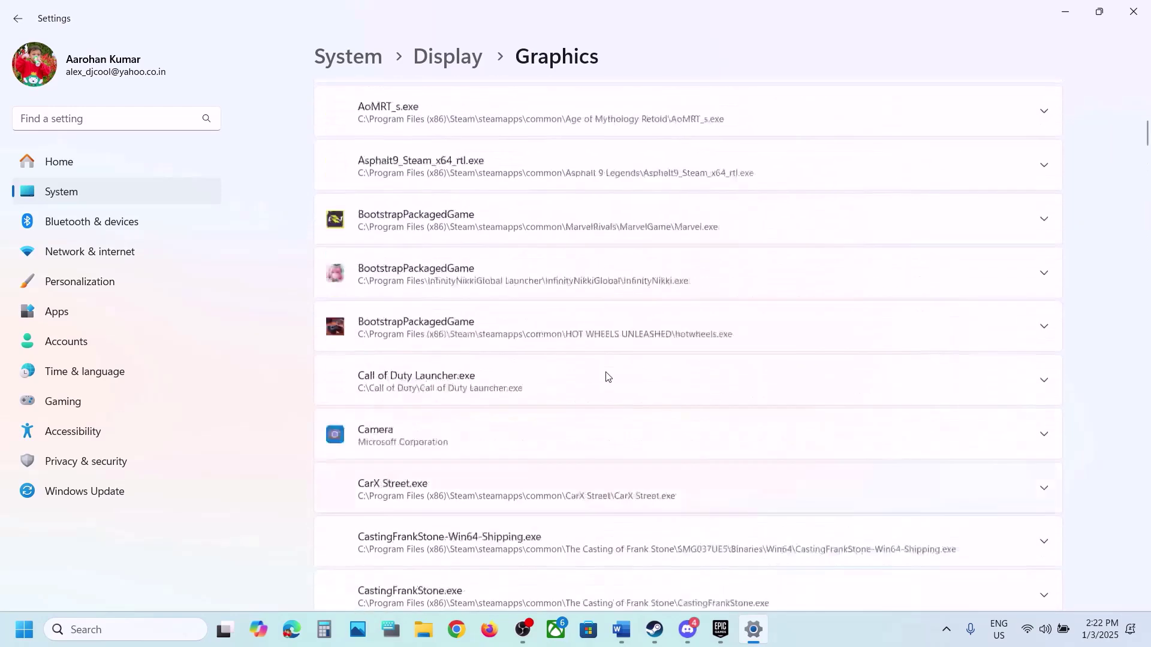
left_click(891, 419)
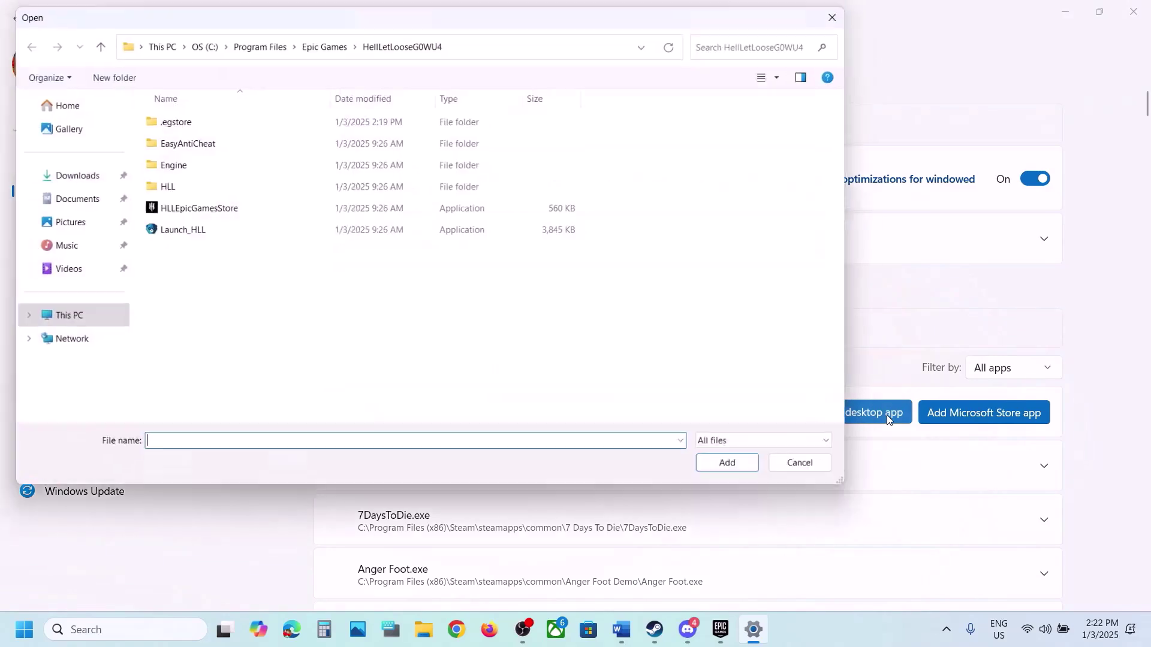
double_click(167, 187)
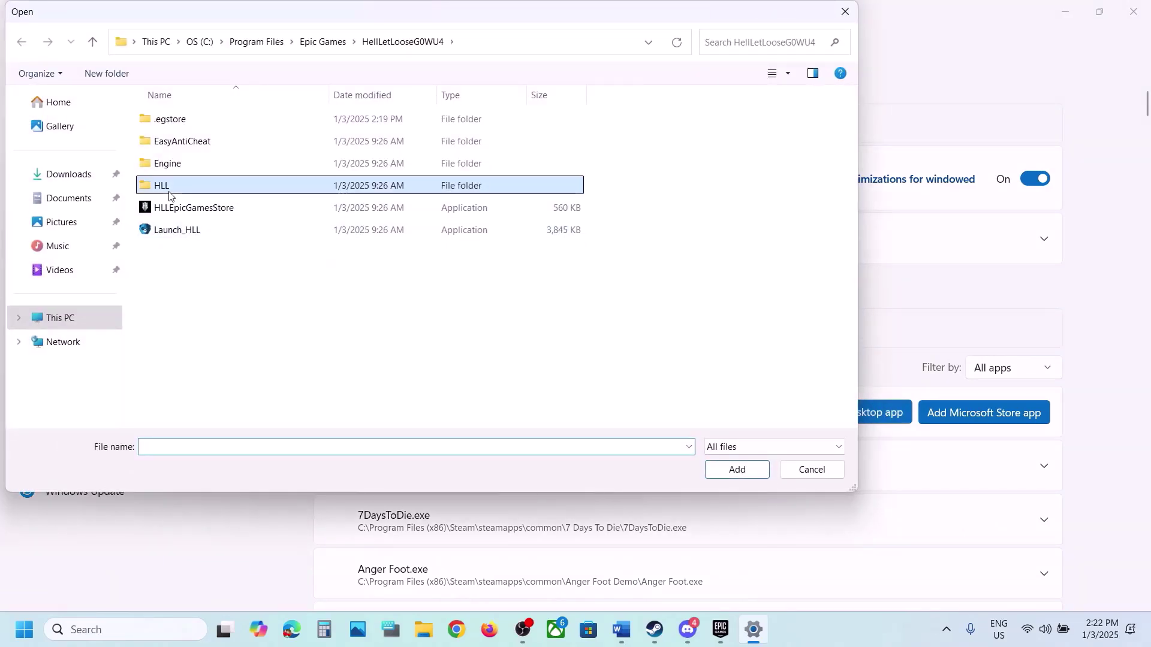
left_click(206, 121)
double_click(206, 123)
double_click(208, 123)
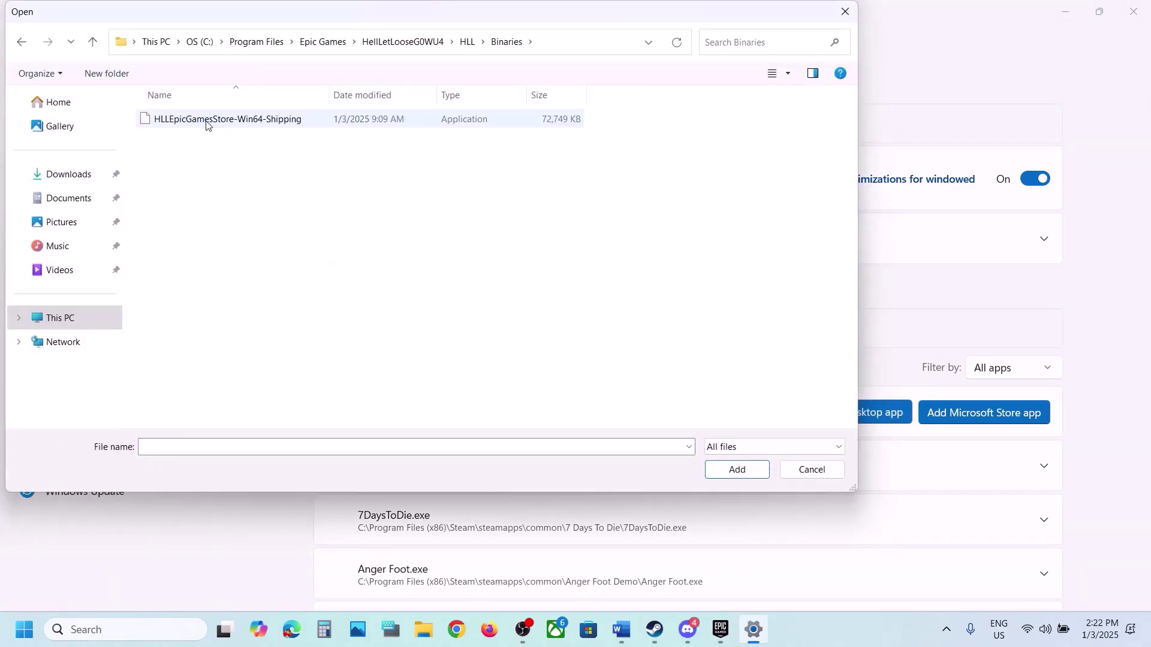
left_click(287, 120)
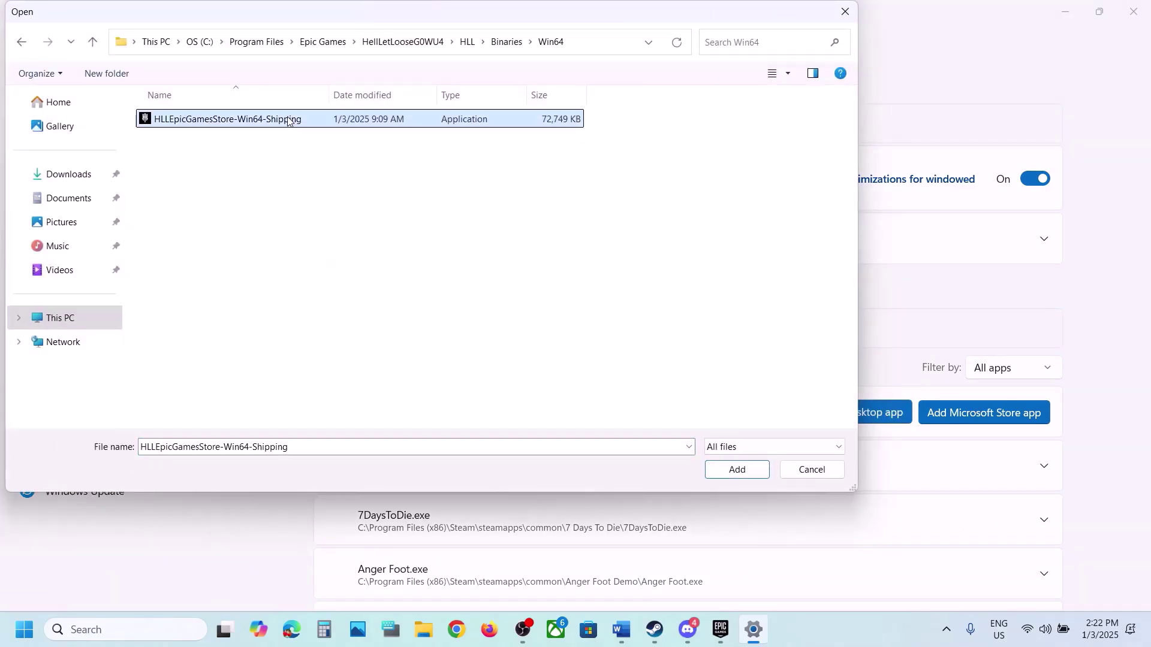
left_click(734, 469)
Step: Set the HLLEpicGamesStore-Win64-Shipping.exe entry's GPU preference to High Performance (NVIDIA GeForce RTX 3050 Laptop GPU) and close Settings
scroll(437, 465, "down", 20)
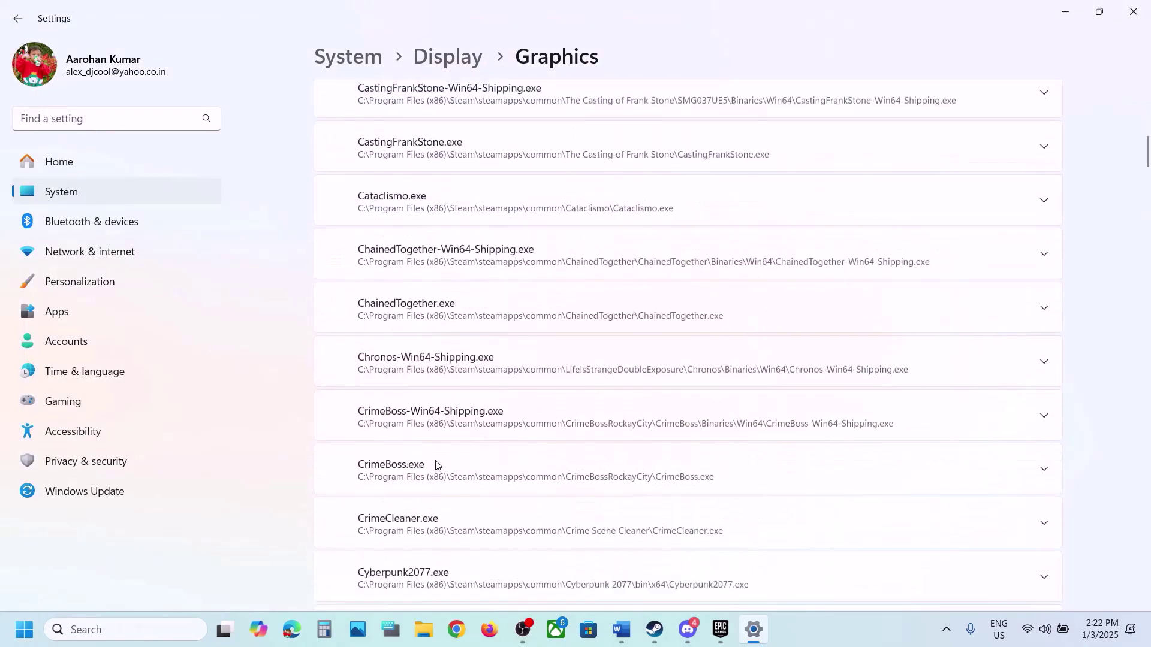
scroll(435, 465, "down", 15)
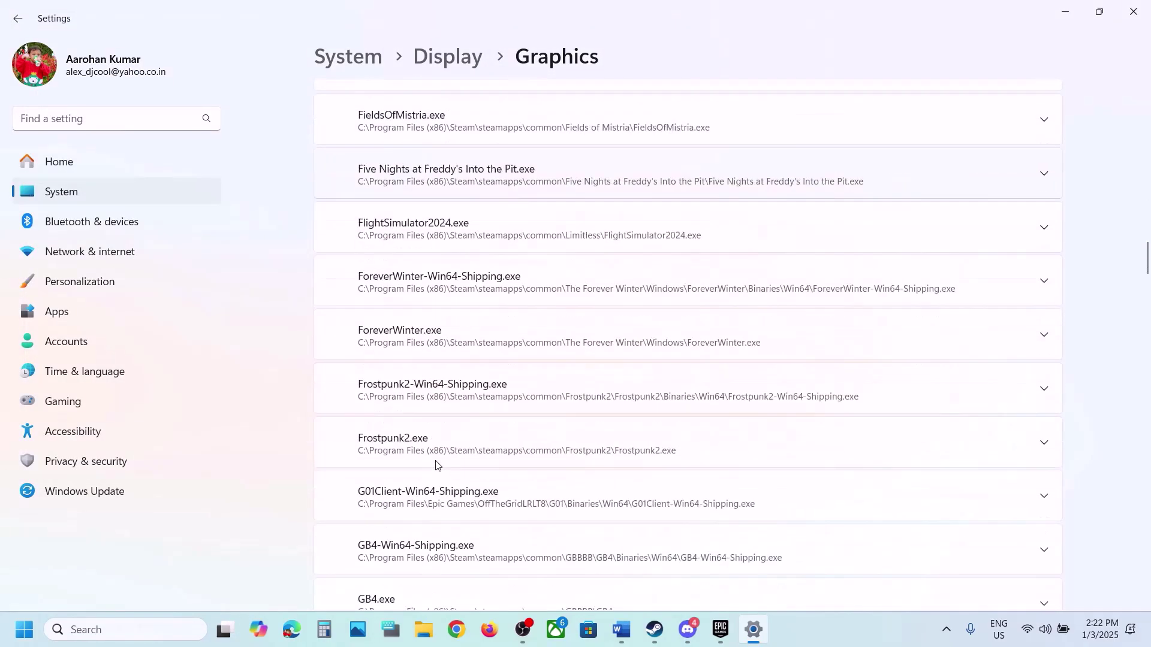
left_click(522, 308)
scroll(521, 316, "up", 1)
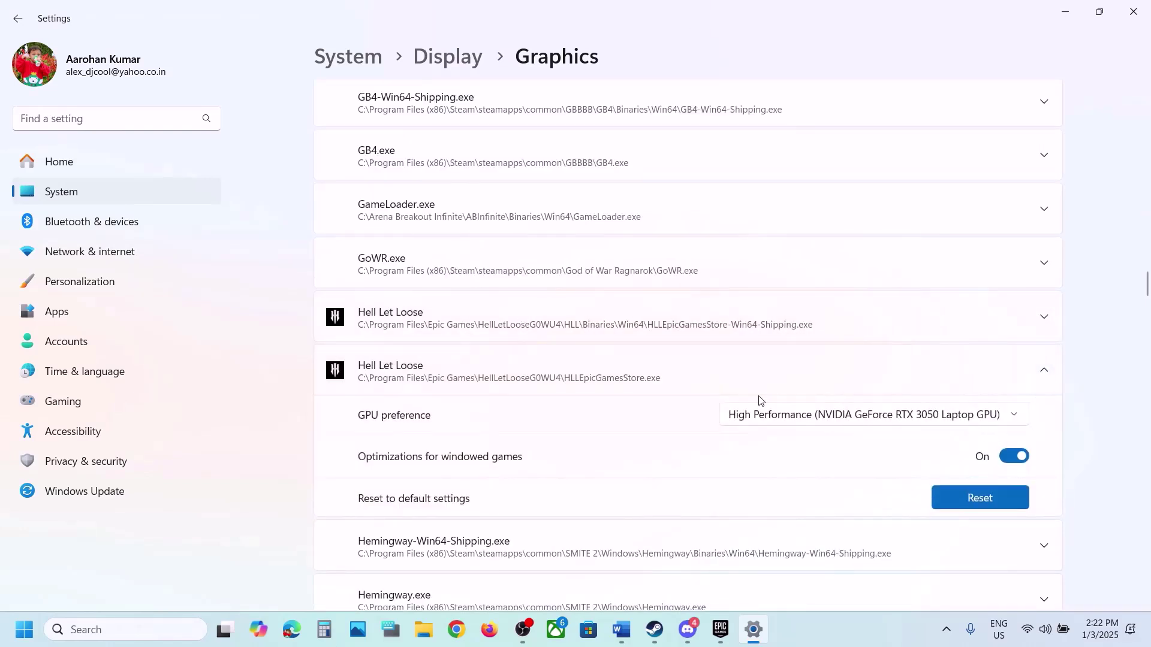
left_click(512, 324)
scroll(742, 359, "up", 1)
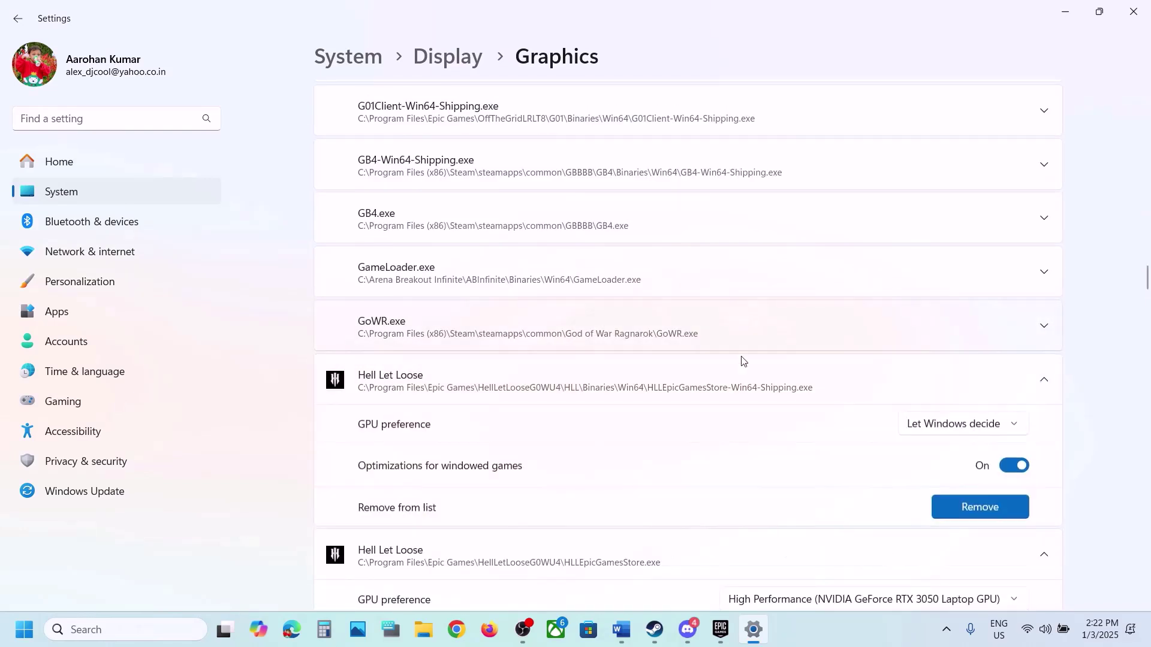
left_click(955, 433)
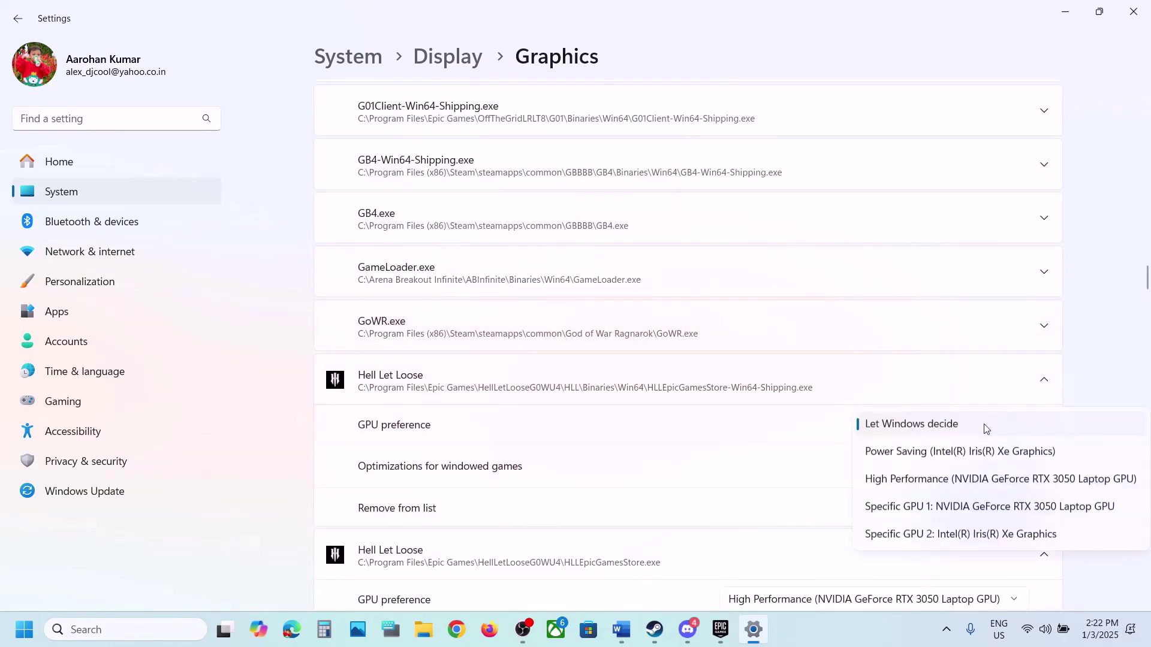
left_click(926, 480)
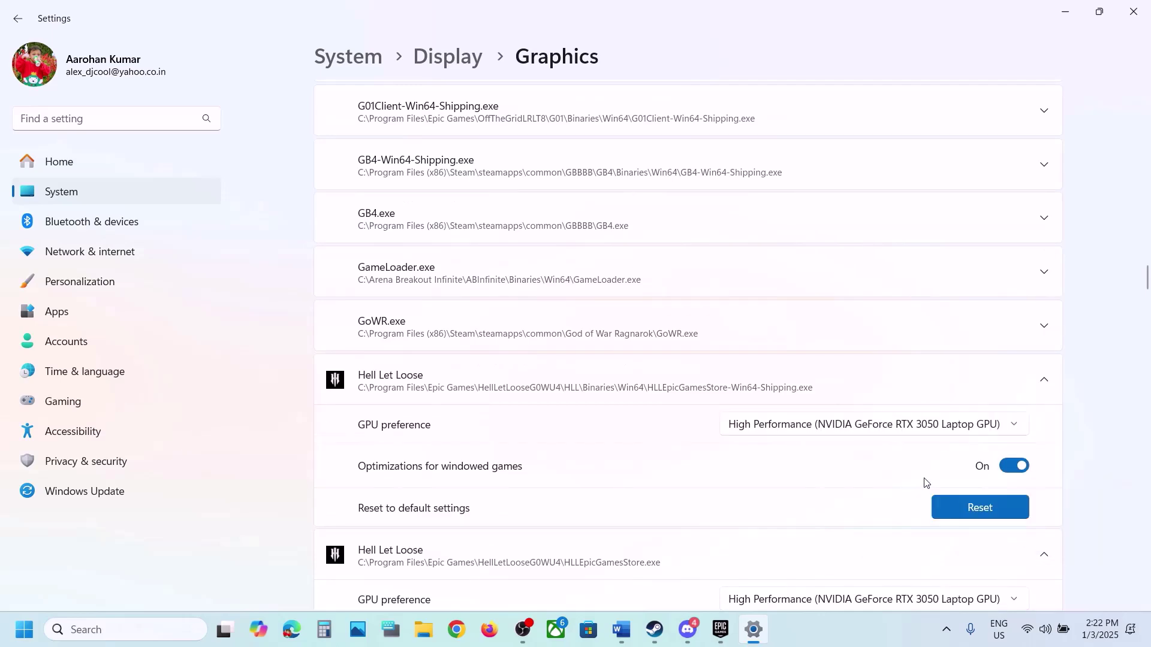
left_click(1133, 12)
Step: Go to the Step 4 heading in the Word document and highlight "Set date, time zone to automatic"
scroll(458, 425, "down", 5)
scroll(457, 425, "down", 3)
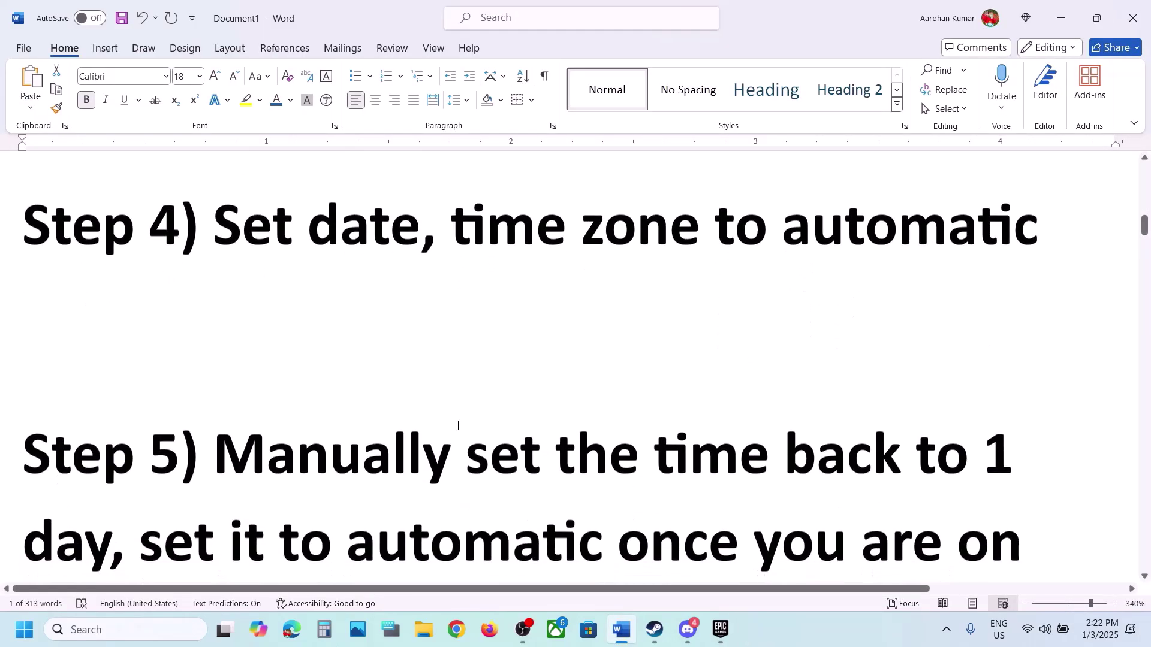
scroll(334, 419, "up", 3)
left_click_drag(236, 393, 1037, 387)
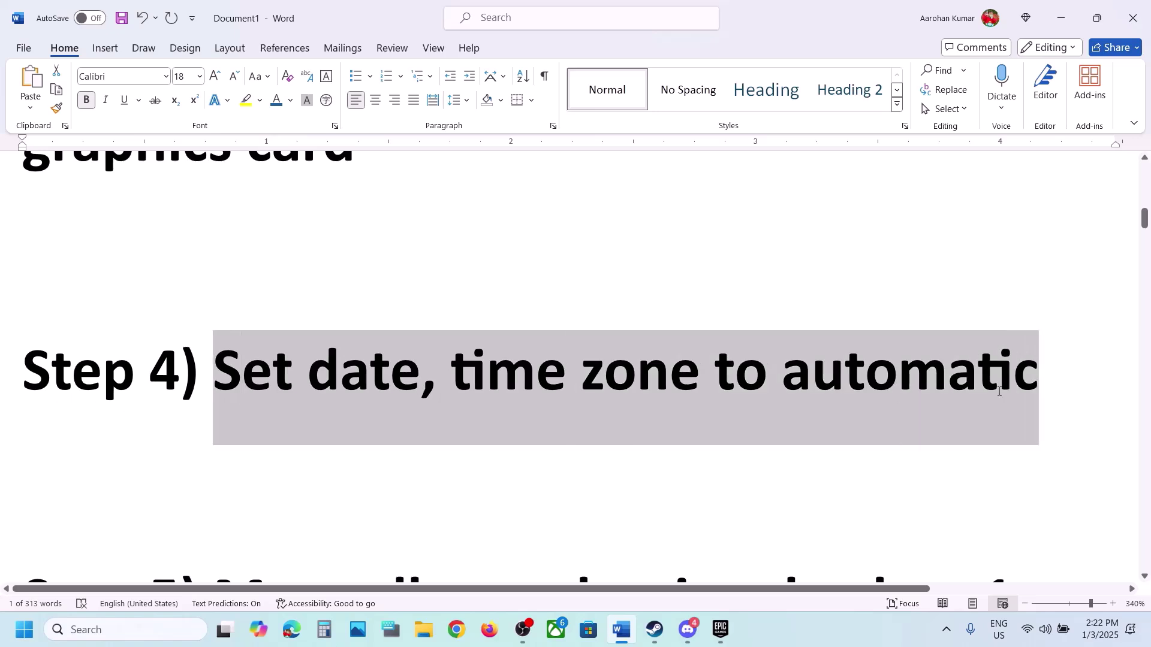
Step: Open the Date & time page in Windows Settings and synchronize the clock with the time server
key("super+i")
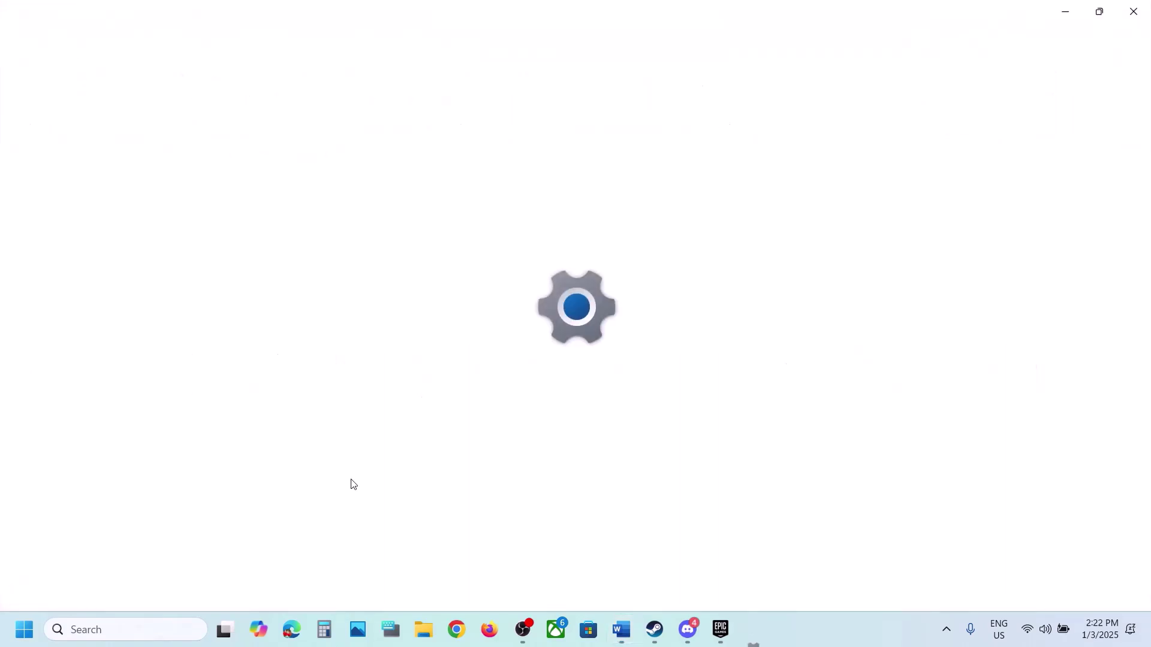
left_click(83, 369)
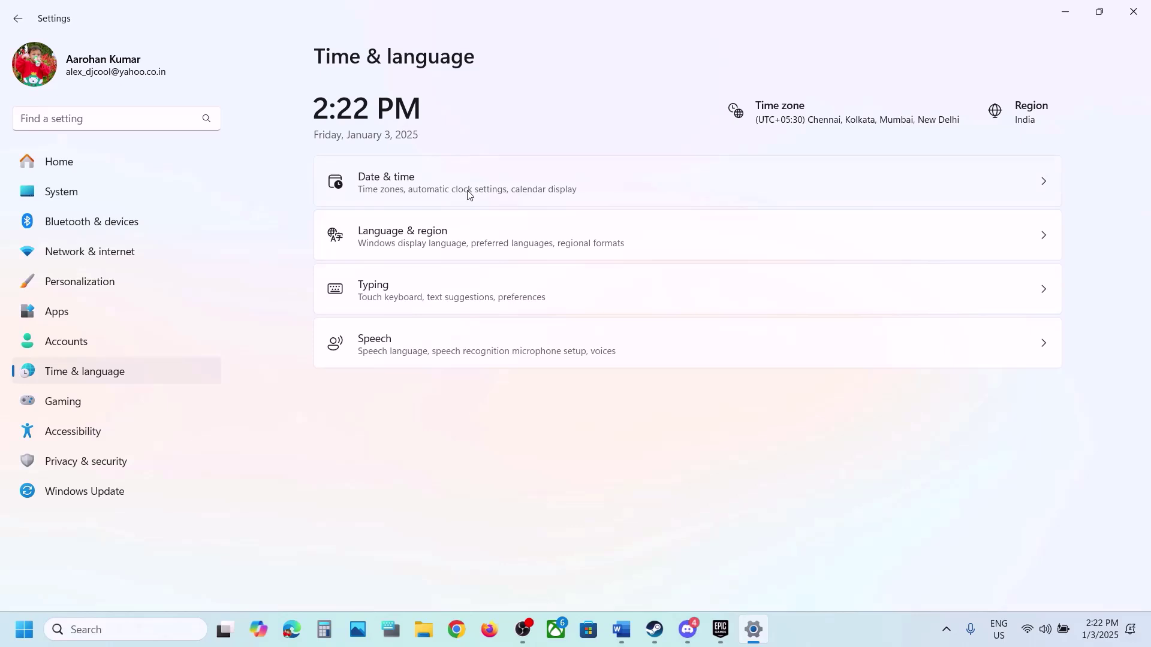
left_click(468, 195)
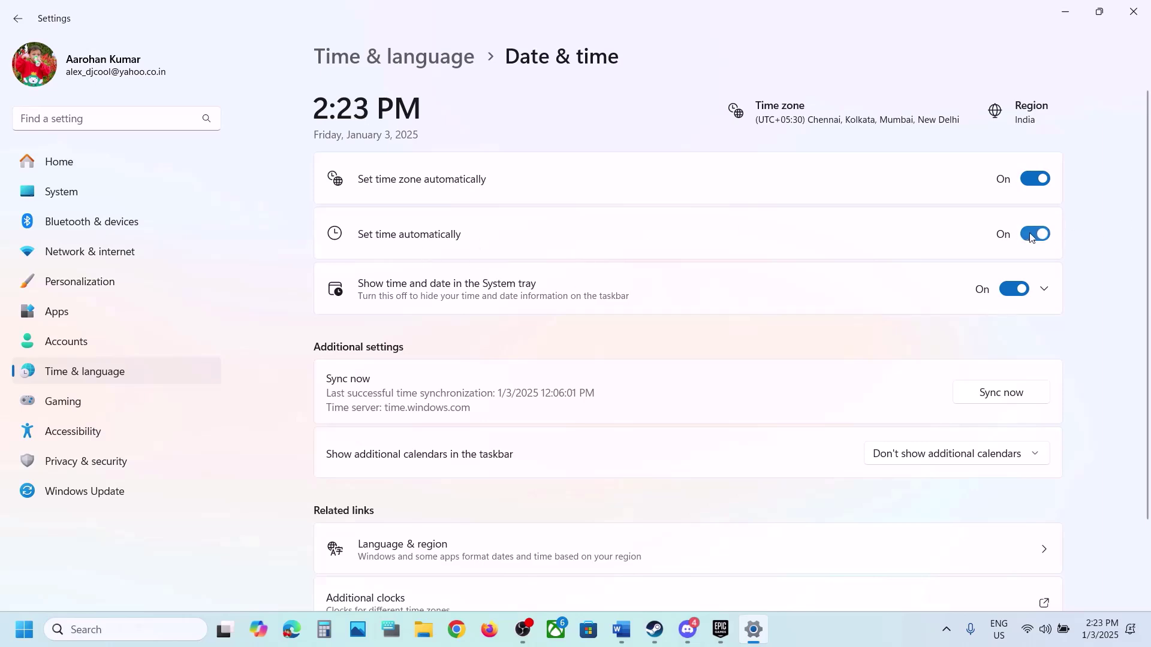
left_click(991, 396)
Step: Return to the Word document and highlight the Step 5 instruction about manually setting the time back 1 day
left_click(616, 642)
scroll(483, 360, "down", 3)
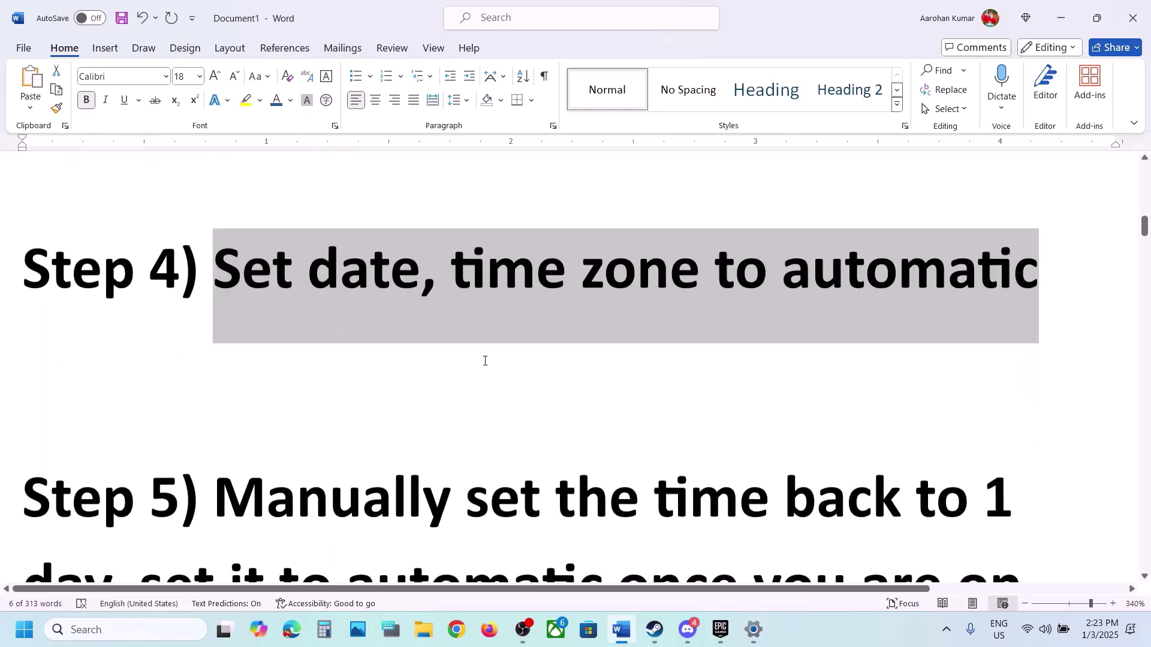
left_click_drag(240, 325, 124, 422)
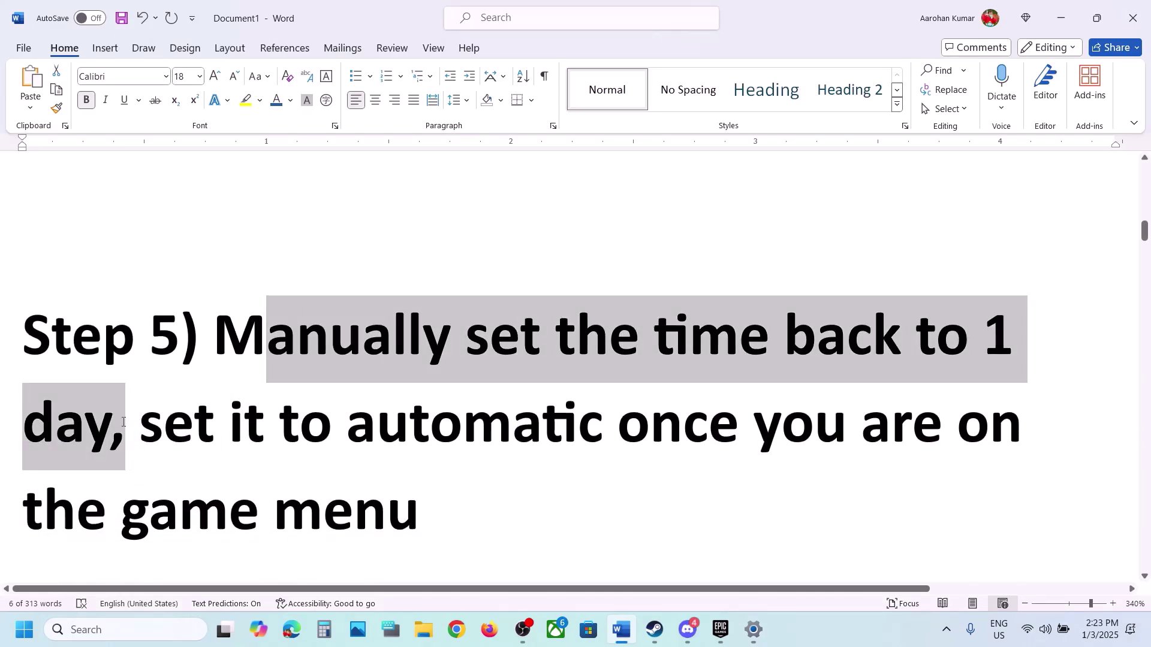
Step: Turn off automatic time in Windows Settings and manually set the date to January 2, 2025
left_click(1049, 23)
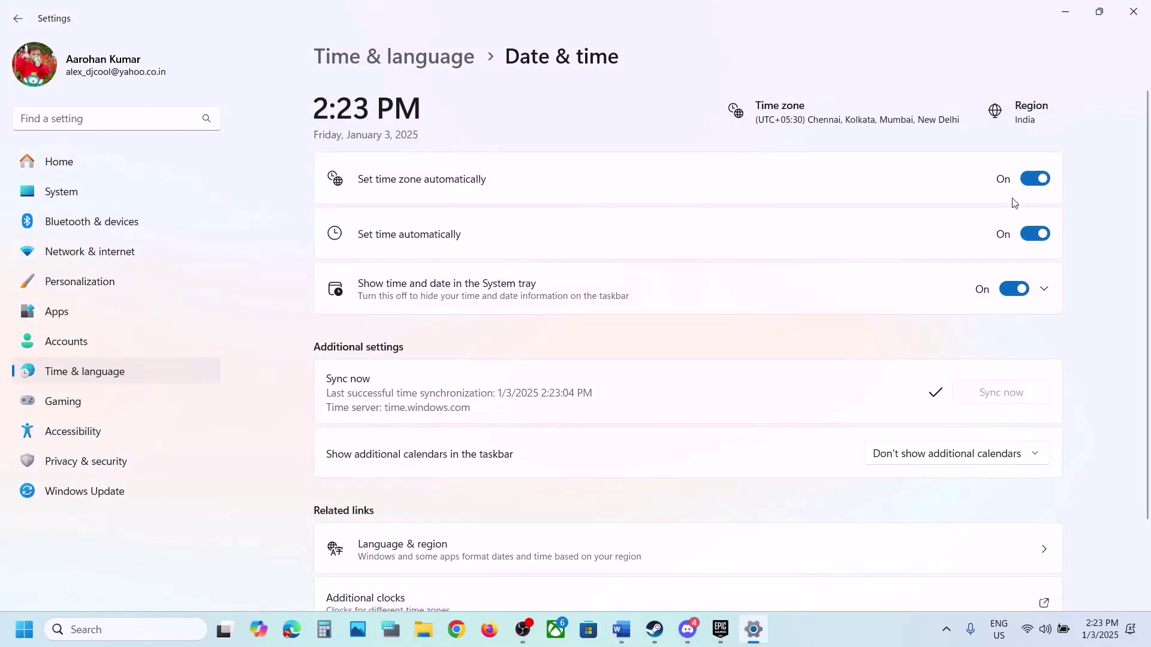
left_click(1032, 234)
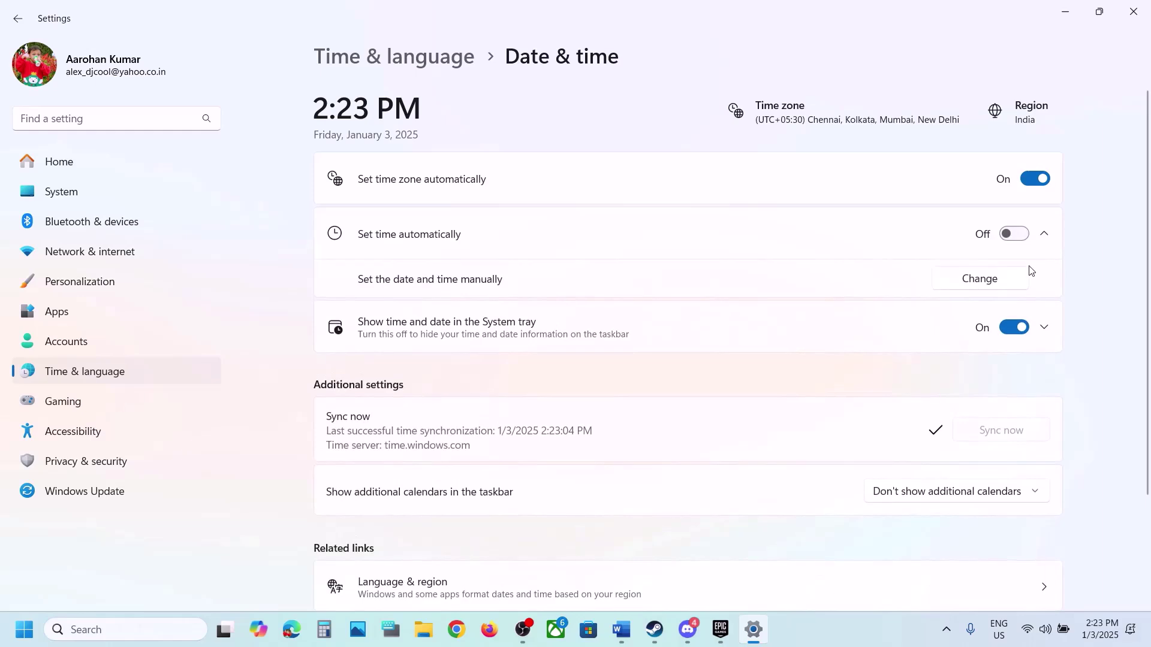
left_click(983, 284)
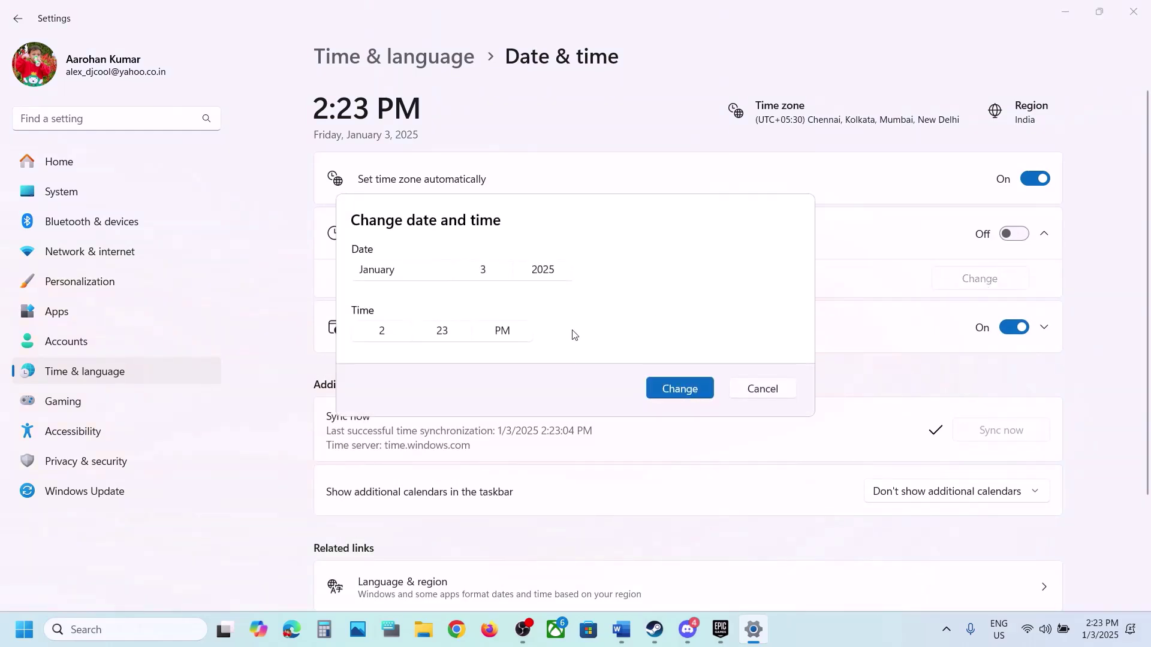
left_click(484, 277)
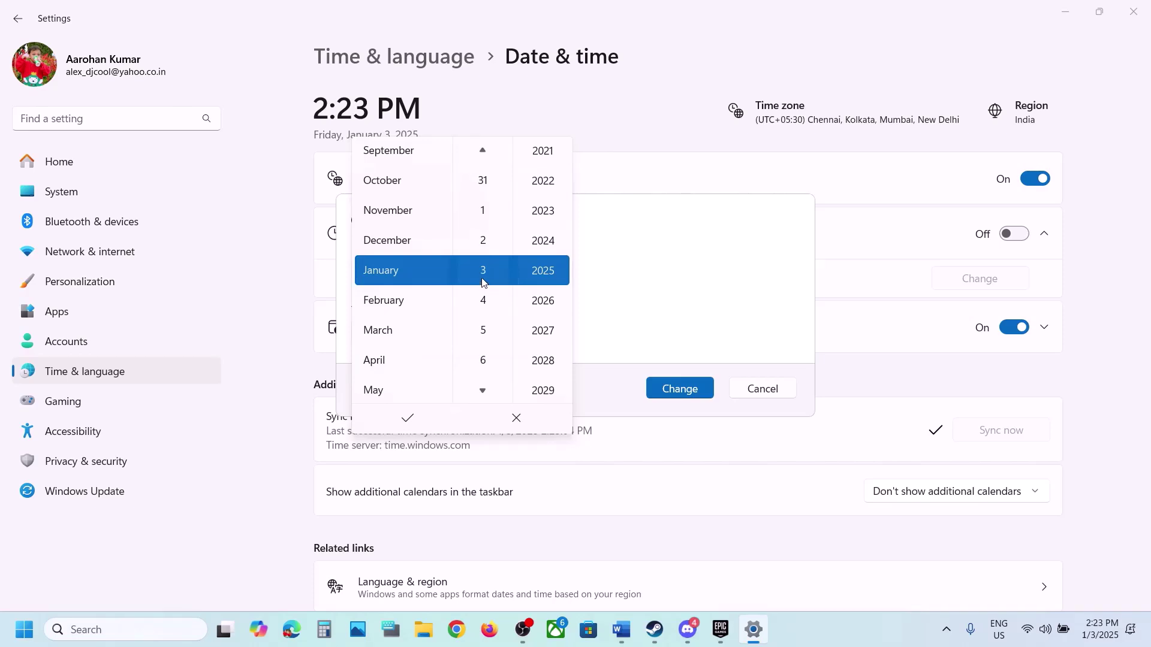
scroll(483, 282, "up", 1)
left_click(412, 424)
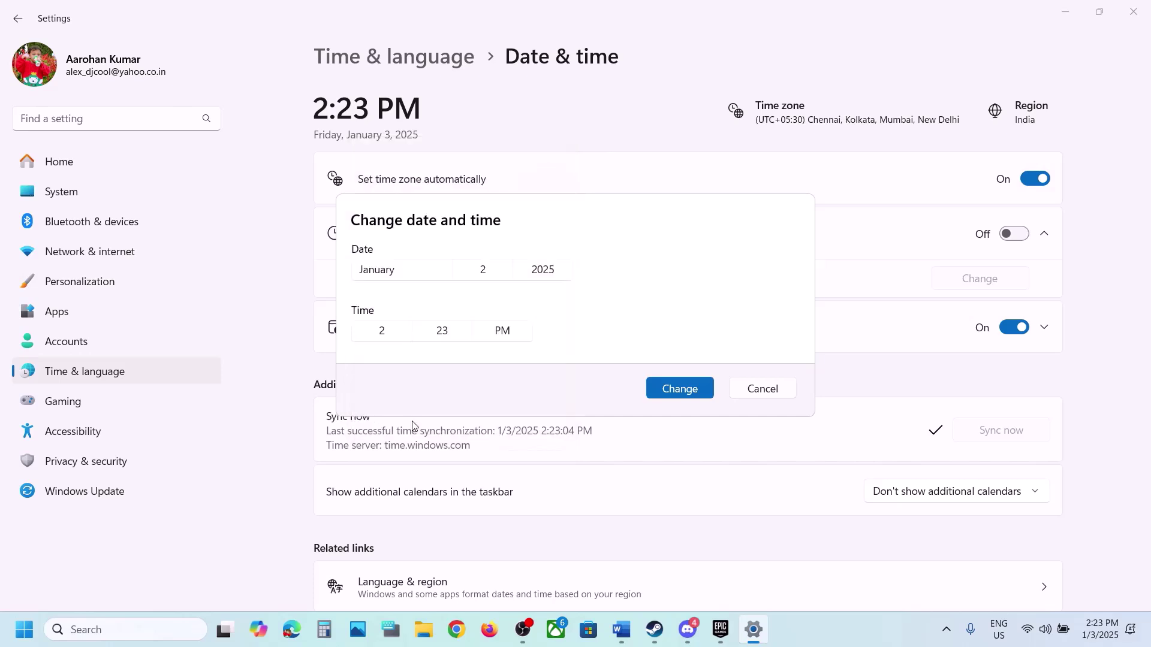
left_click(677, 390)
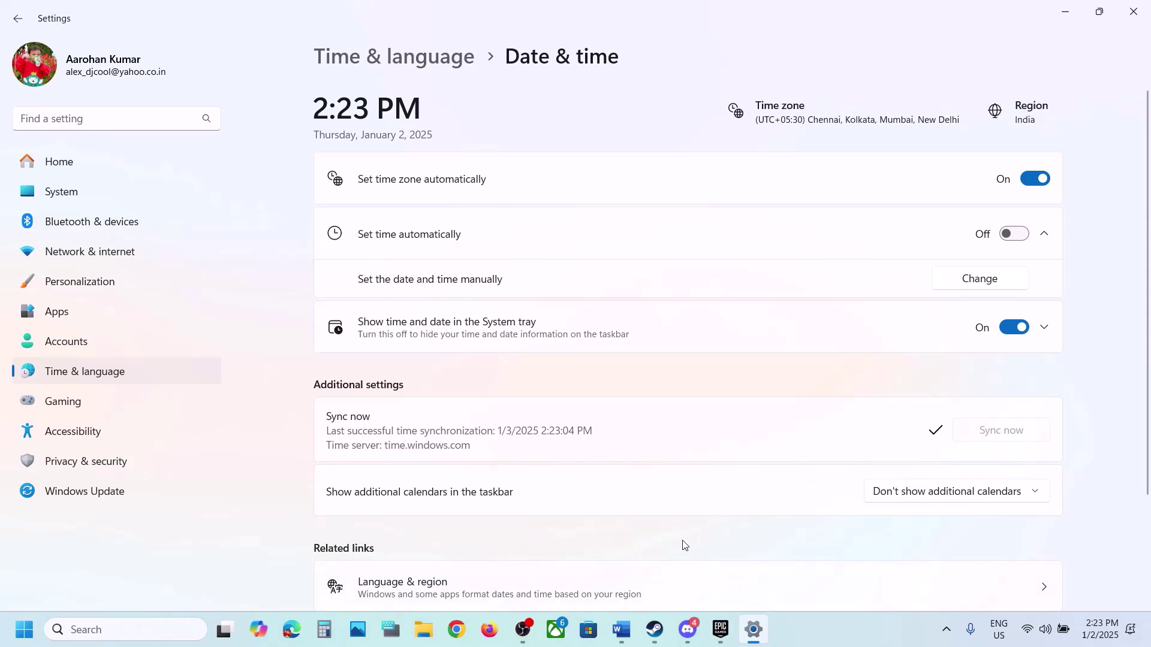
Step: View the Epic Games library, then return to the Word document and highlight "game menu" in Step 5
left_click(715, 636)
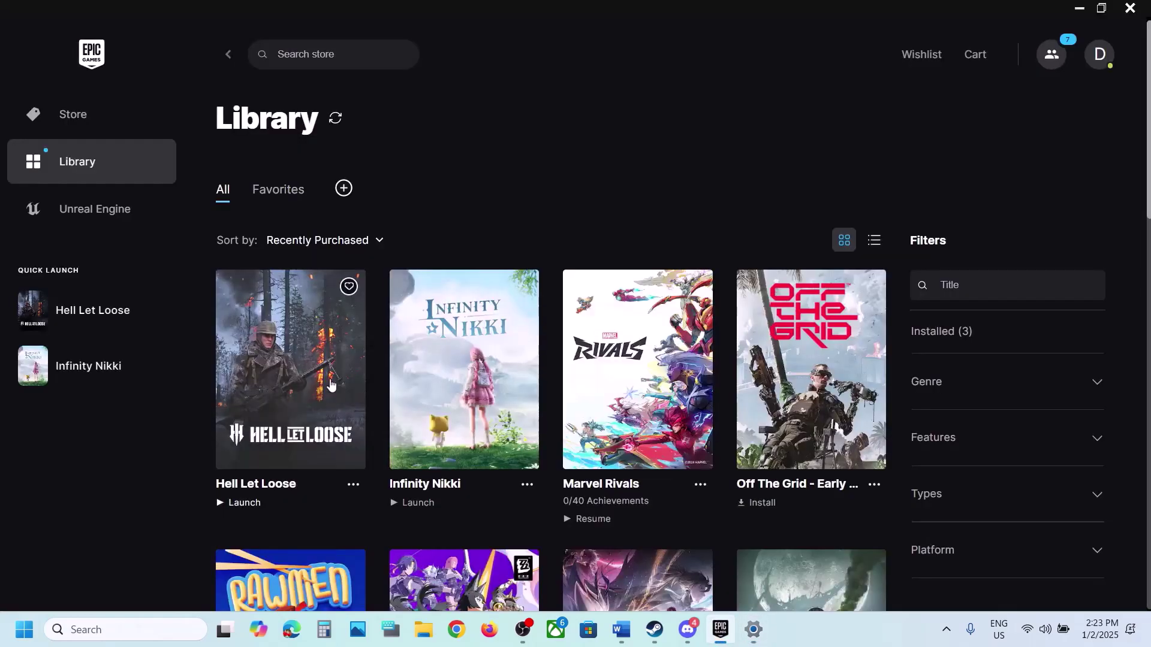
left_click(752, 629)
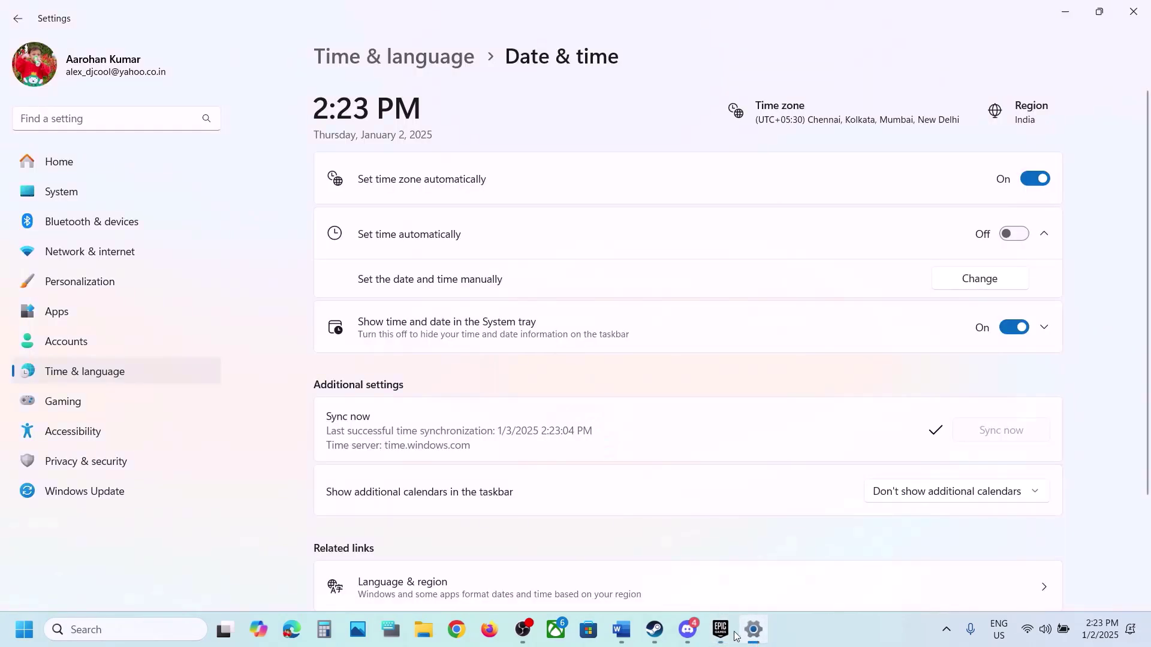
left_click(620, 632)
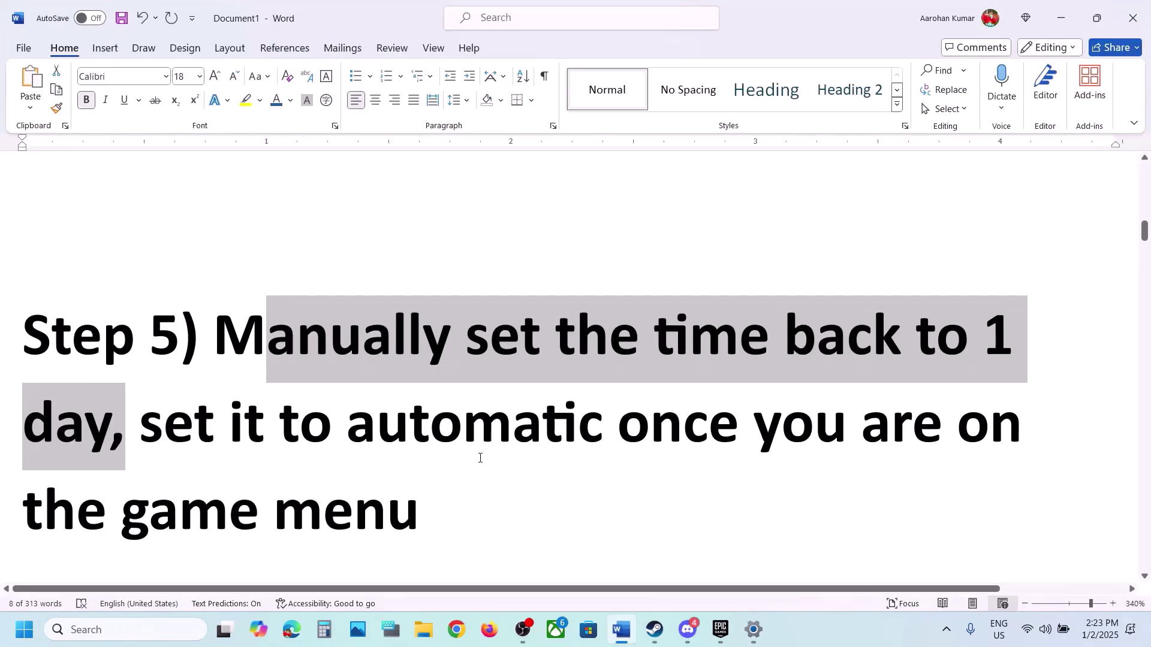
left_click_drag(455, 509, 123, 510)
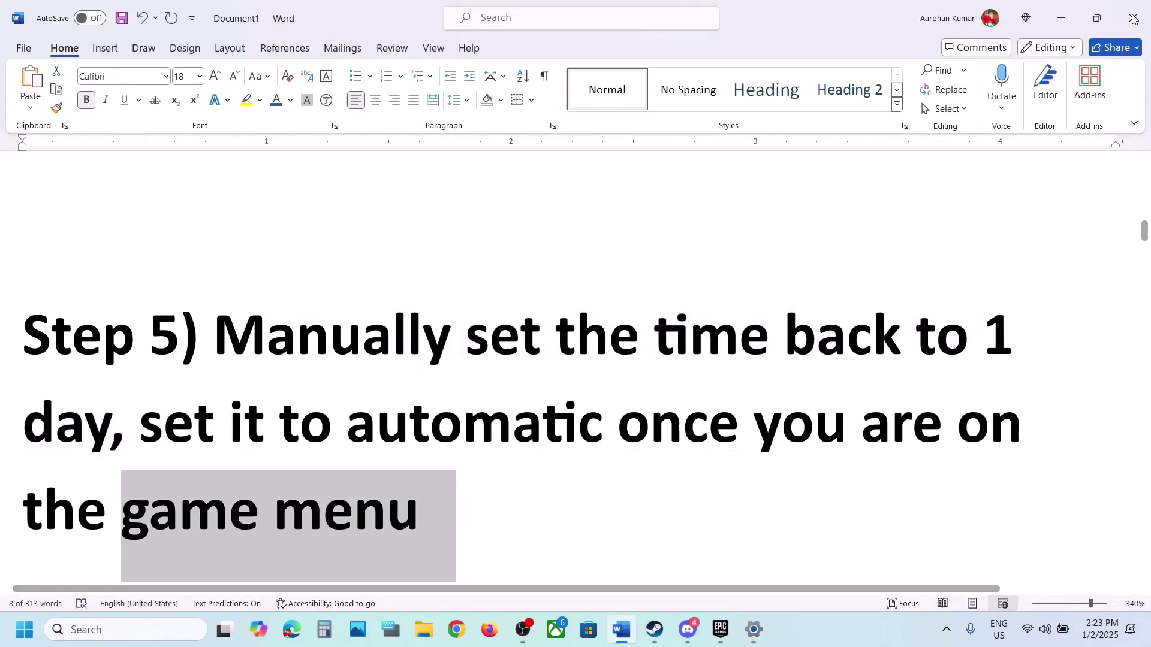
Step: Turn automatic time setting back on in Windows Settings and minimize the Settings window
left_click(1049, 21)
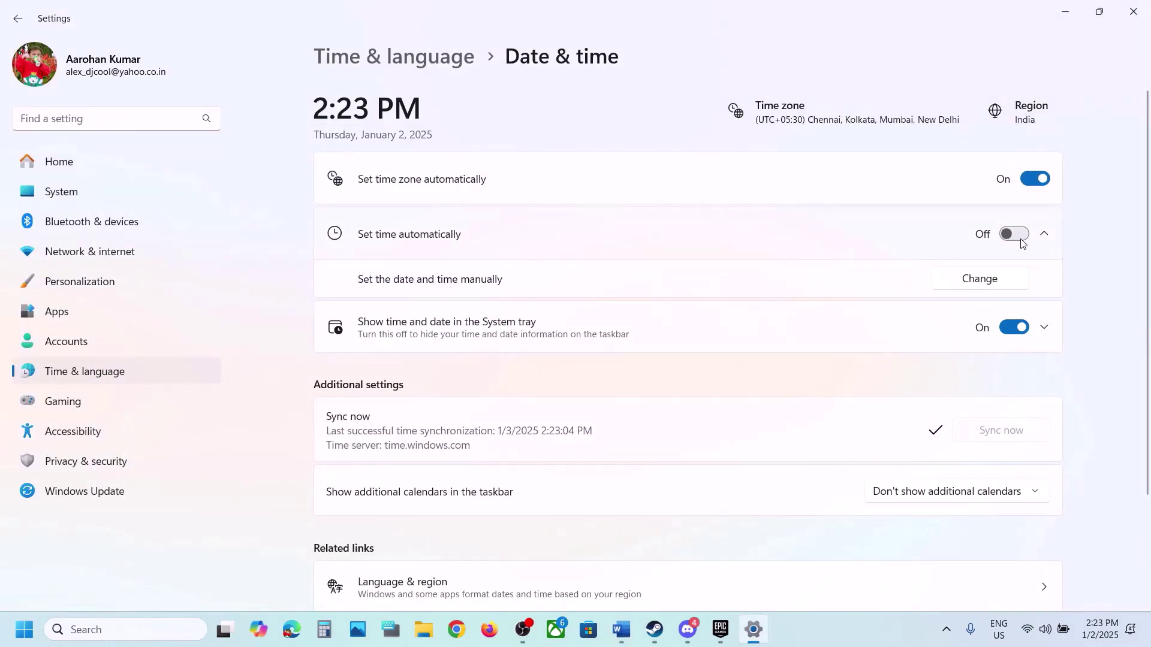
left_click(1020, 238)
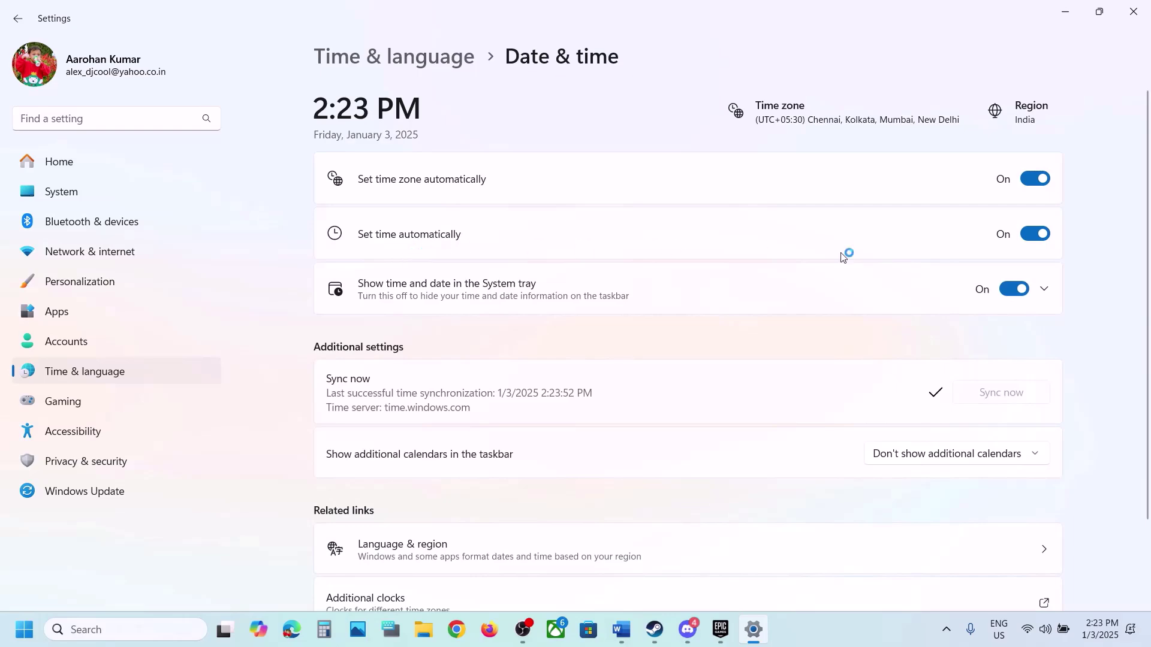
left_click(1072, 19)
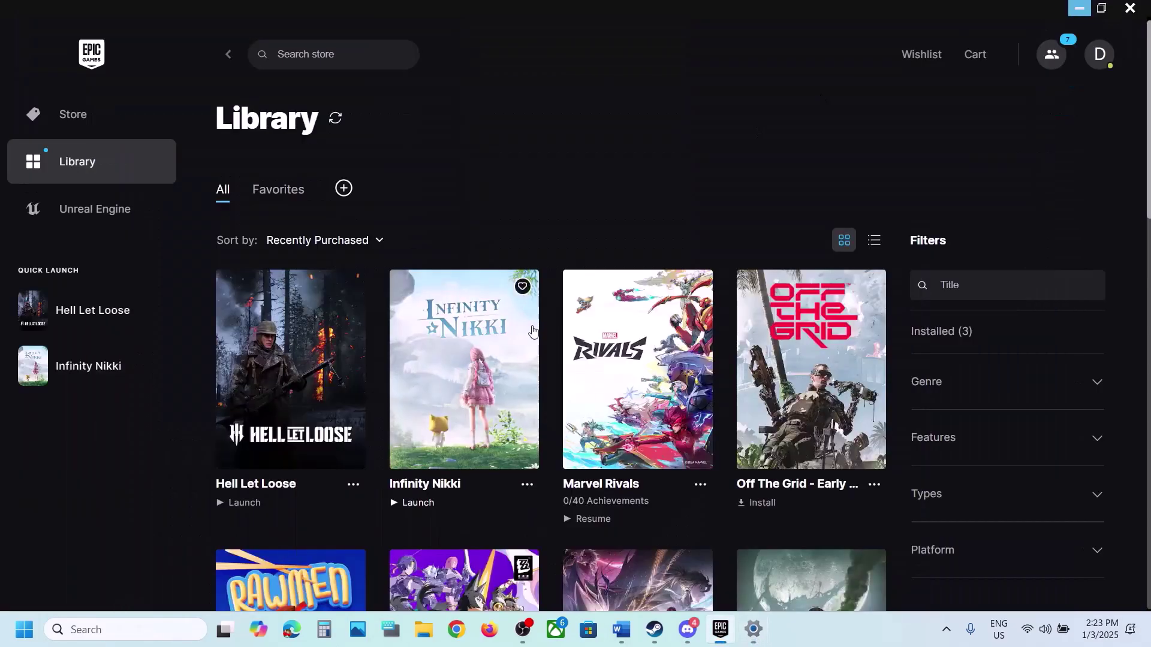
Step: Go to the Step 6 heading in the Word document and highlight "Add all the exe file to antivirus program"
left_click(630, 629)
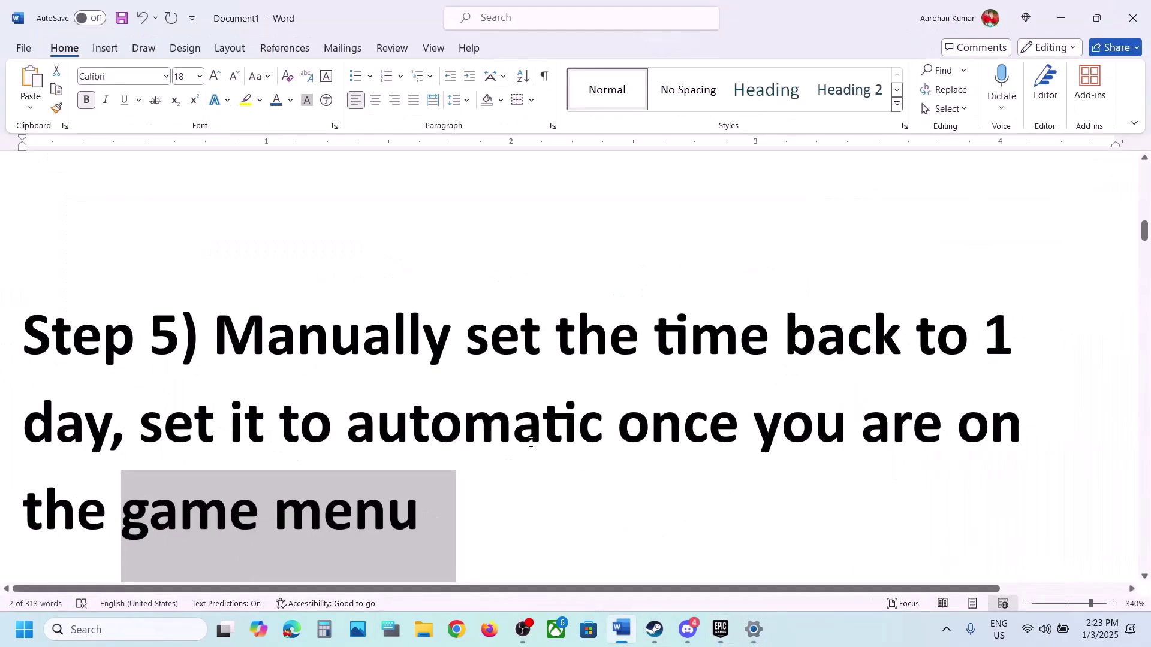
scroll(530, 443, "down", 5)
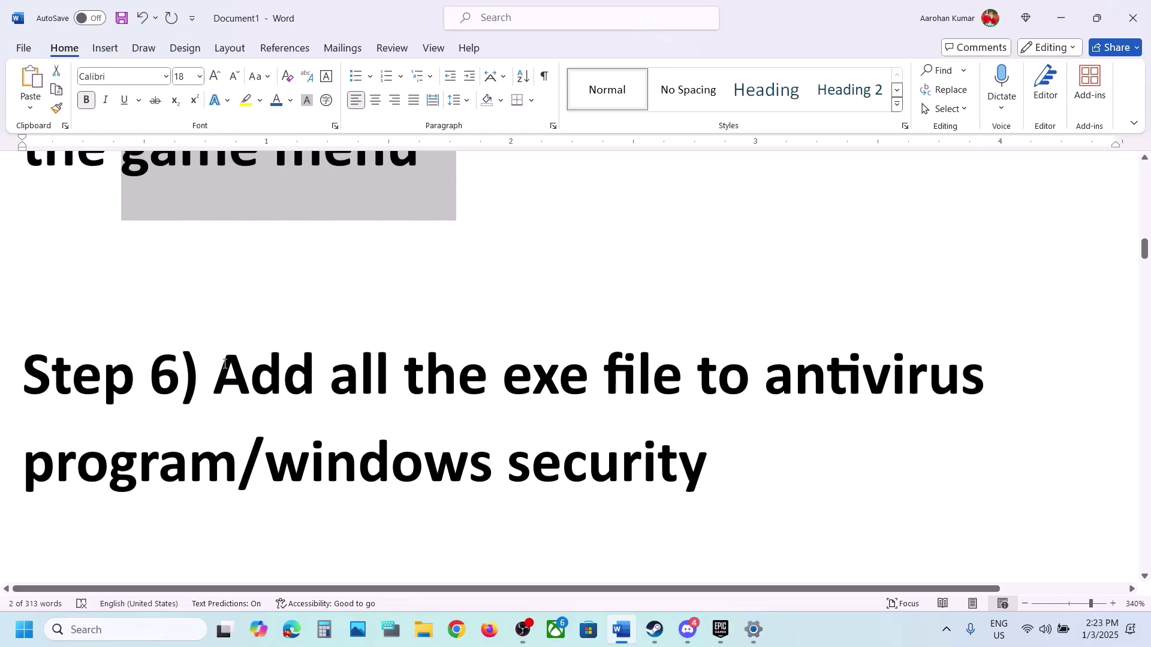
left_click_drag(222, 366, 243, 462)
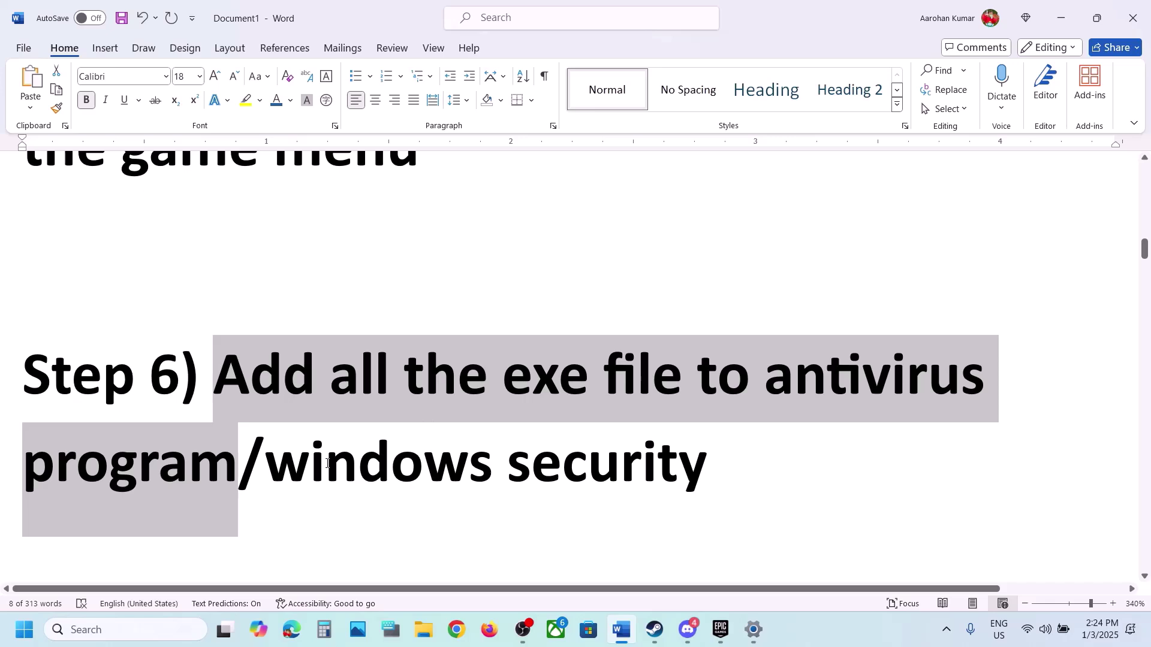
Step: Switch to Settings and open Windows Security's list of apps allowed through Controlled folder access under Ransomware protection
key("alt+Tab")
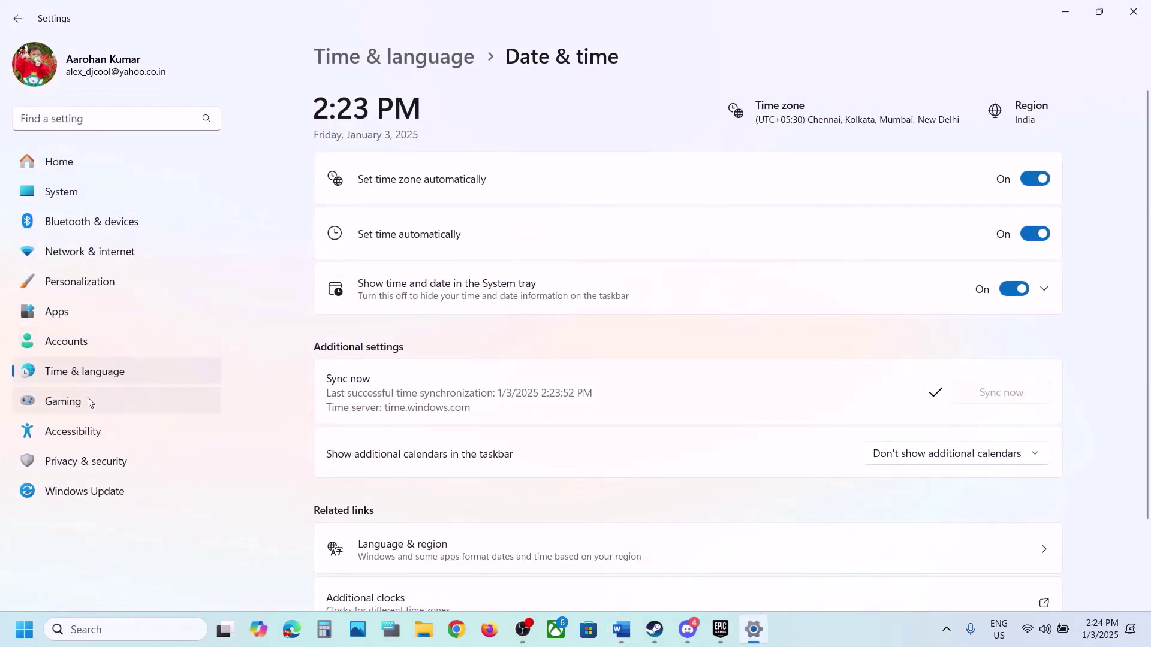
left_click(66, 459)
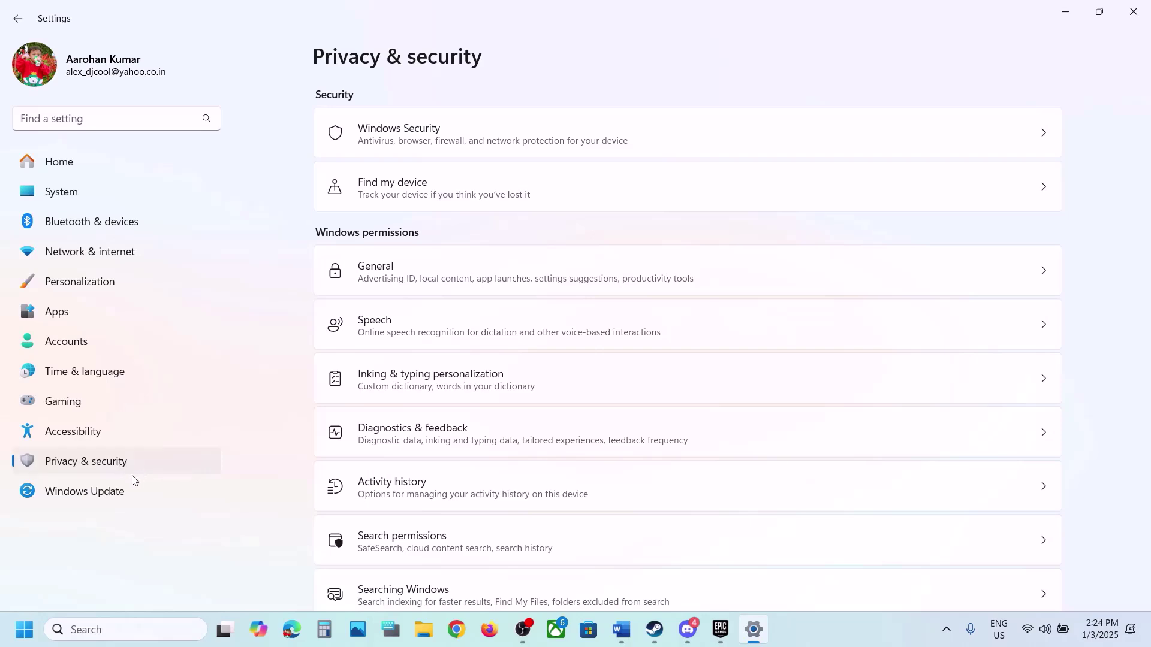
left_click(508, 137)
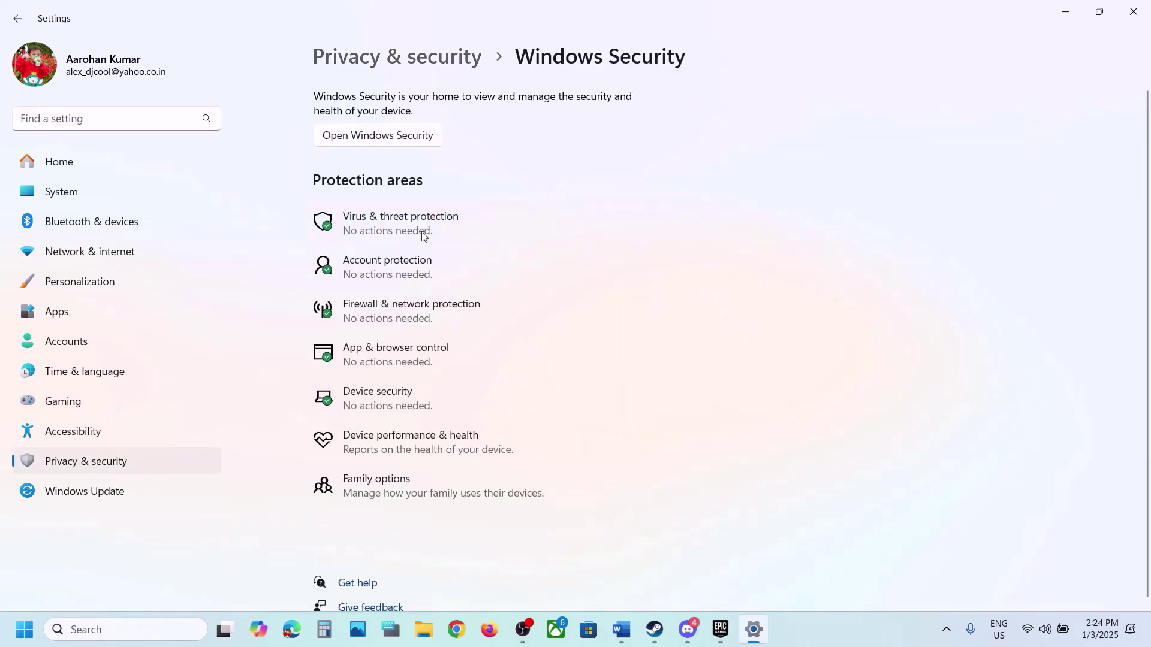
left_click(418, 235)
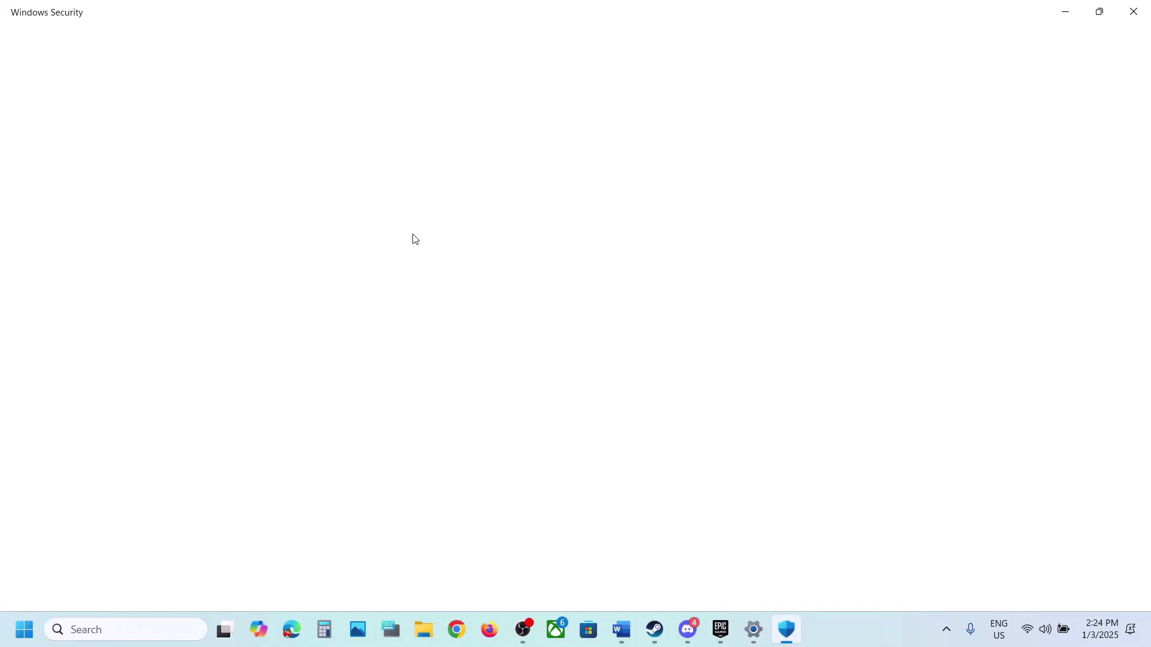
scroll(414, 239, "down", 2)
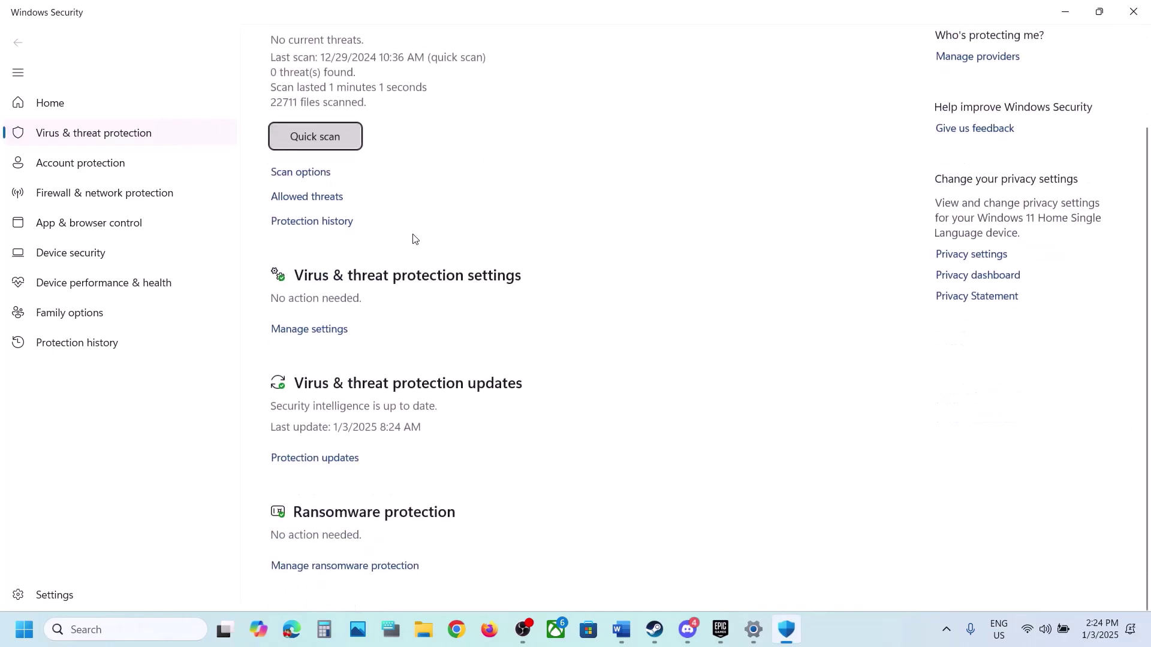
left_click(361, 568)
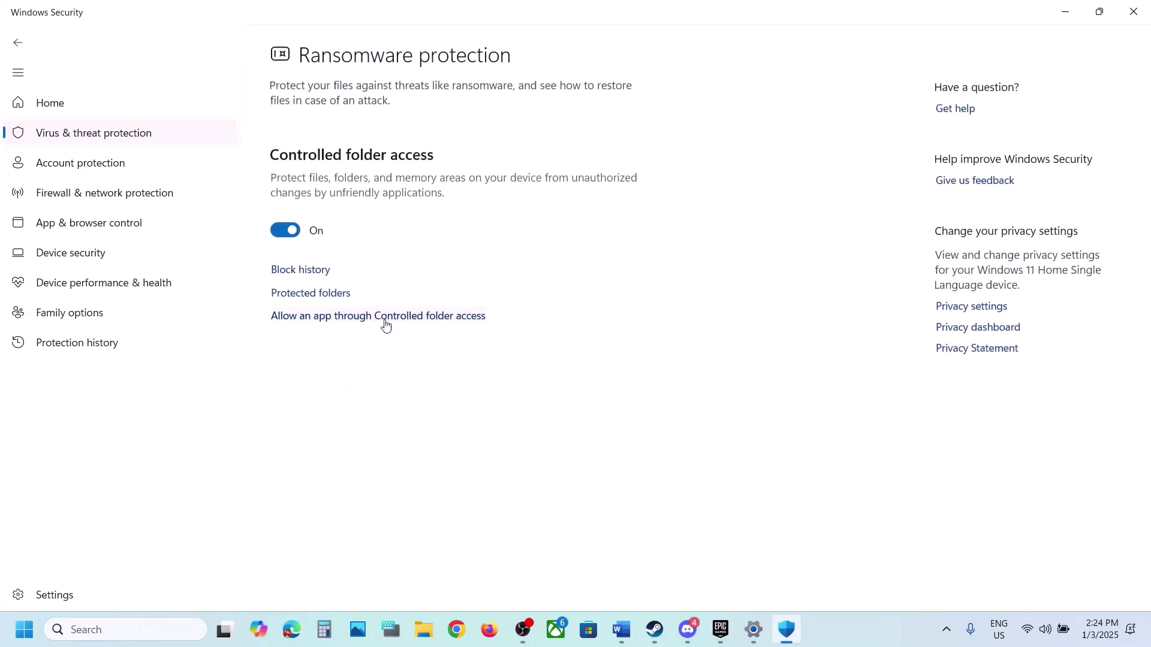
left_click(385, 316)
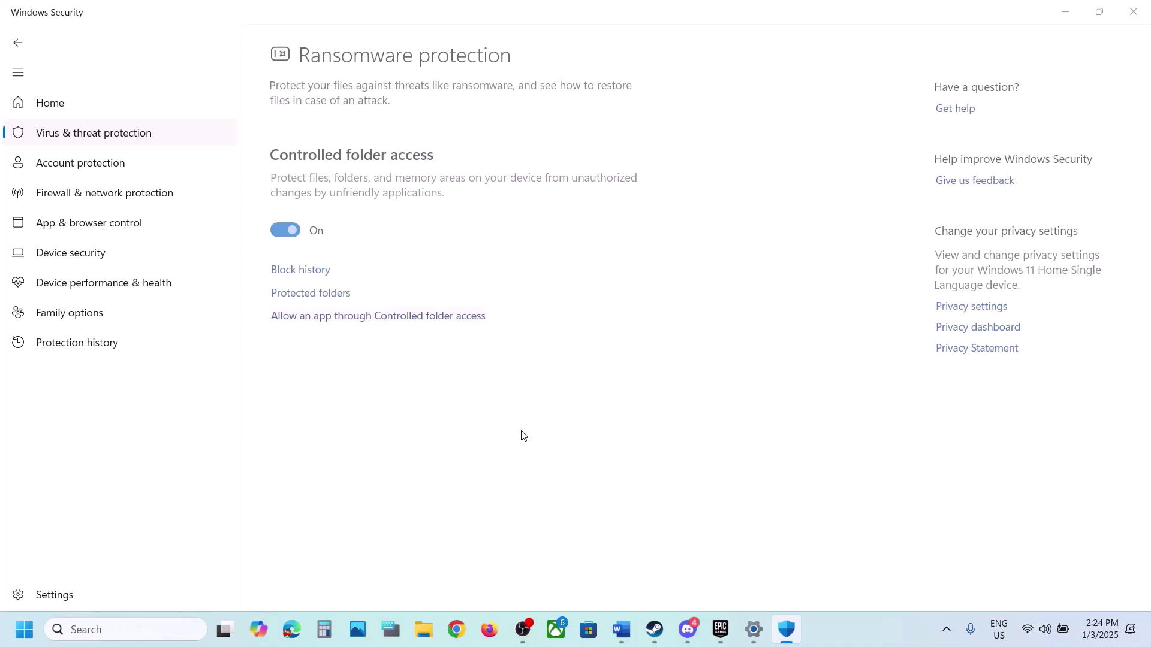
scroll(599, 210, "down", 2)
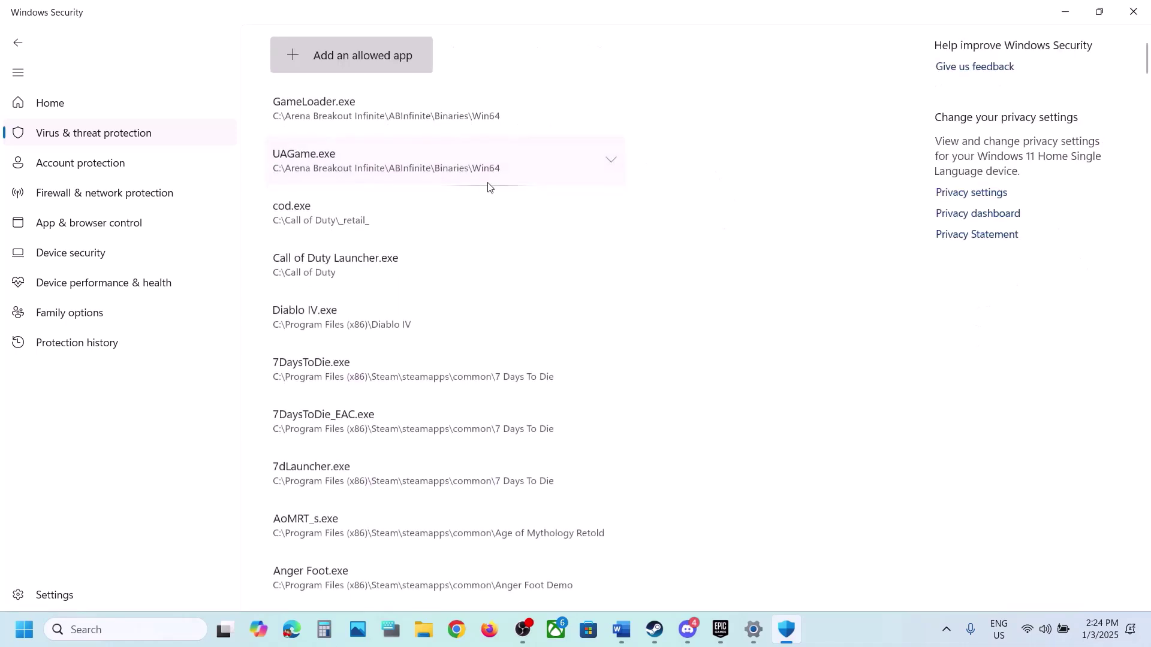
Step: Add HLLEpicGamesStore from the HellLetLooseG0WU4 folder to the apps allowed through Controlled folder access
left_click(372, 63)
left_click(362, 114)
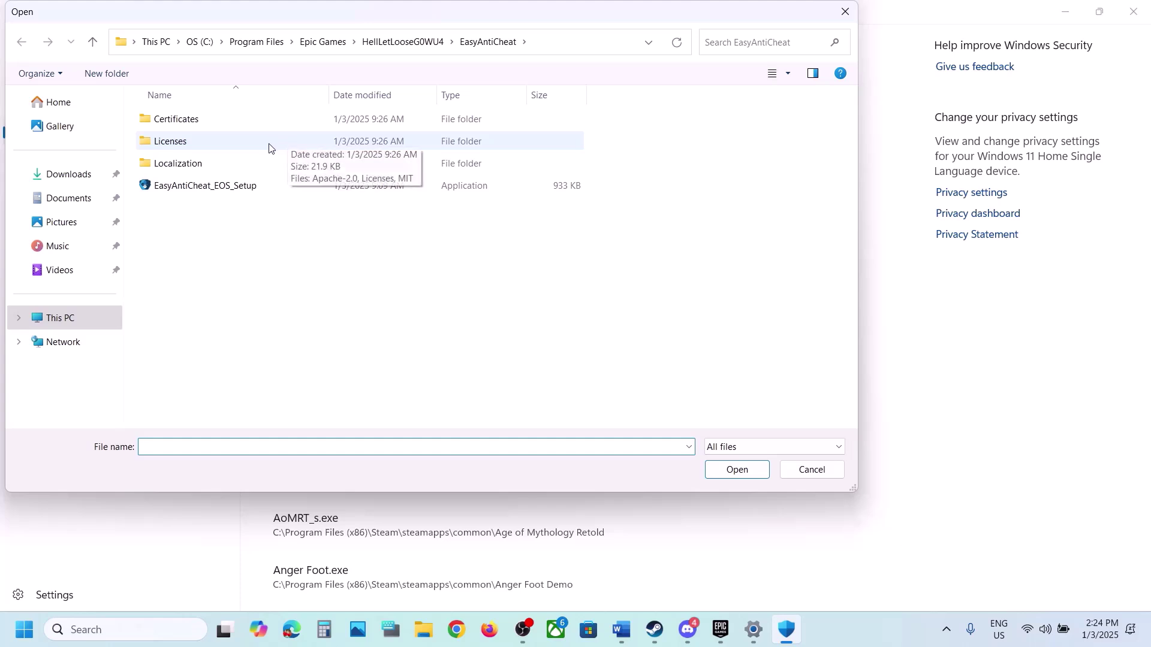
left_click(90, 42)
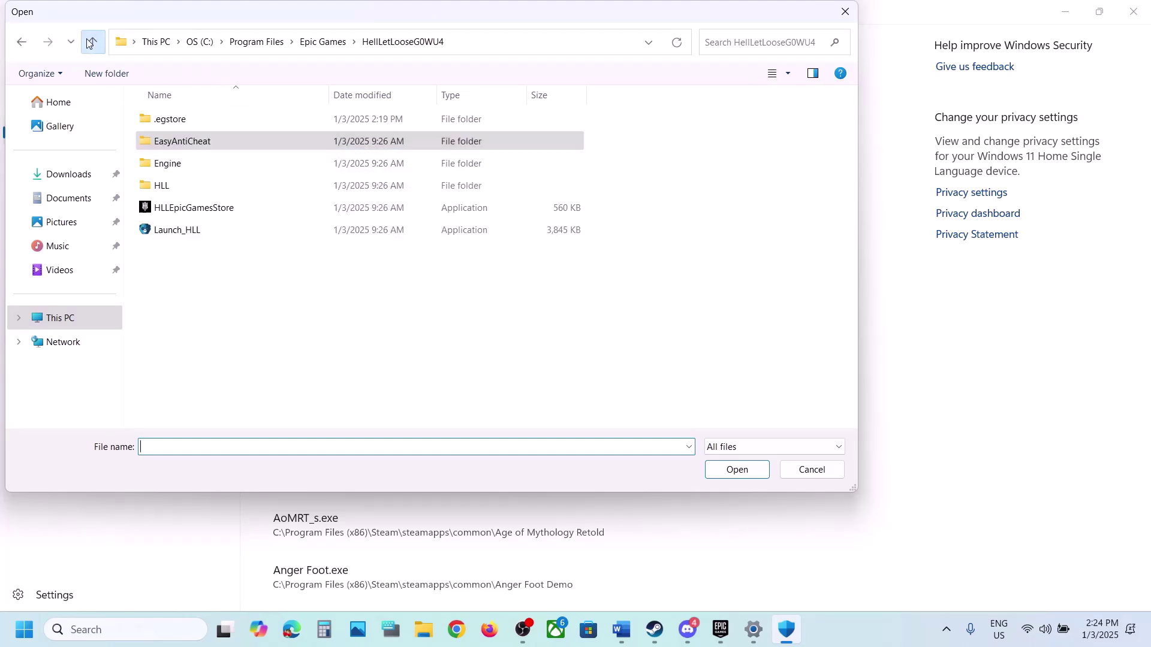
left_click(216, 207)
left_click(736, 470)
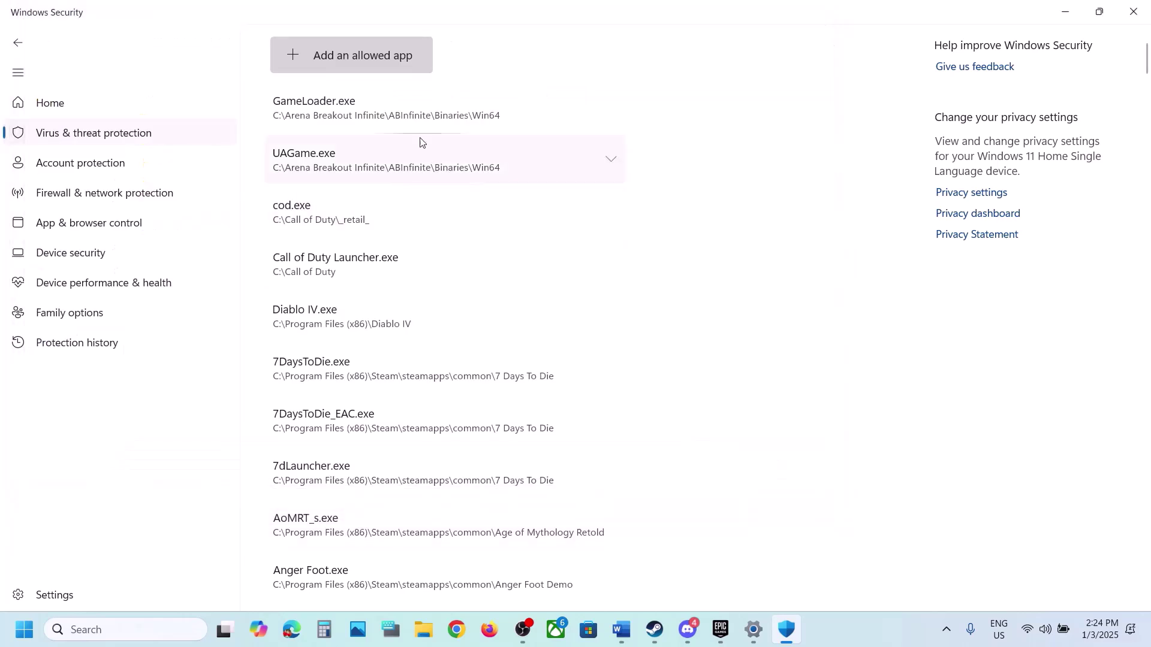
Step: Add Launch_HLL from the HellLetLooseG0WU4 folder to the allowed apps
left_click(387, 65)
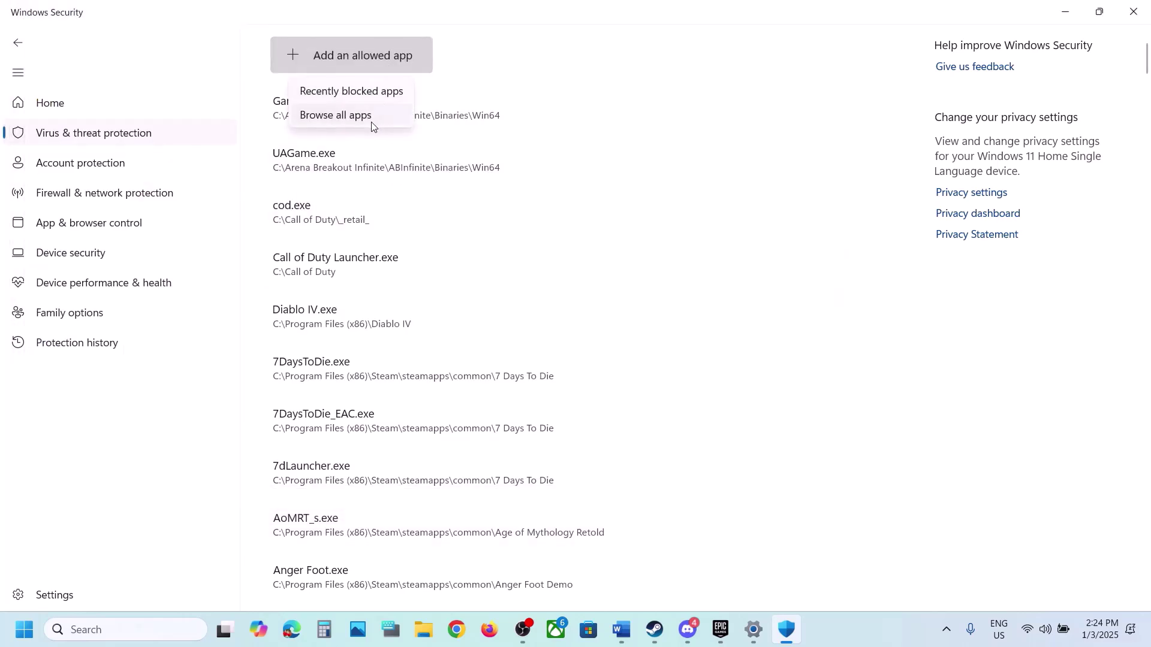
left_click(379, 115)
left_click(212, 226)
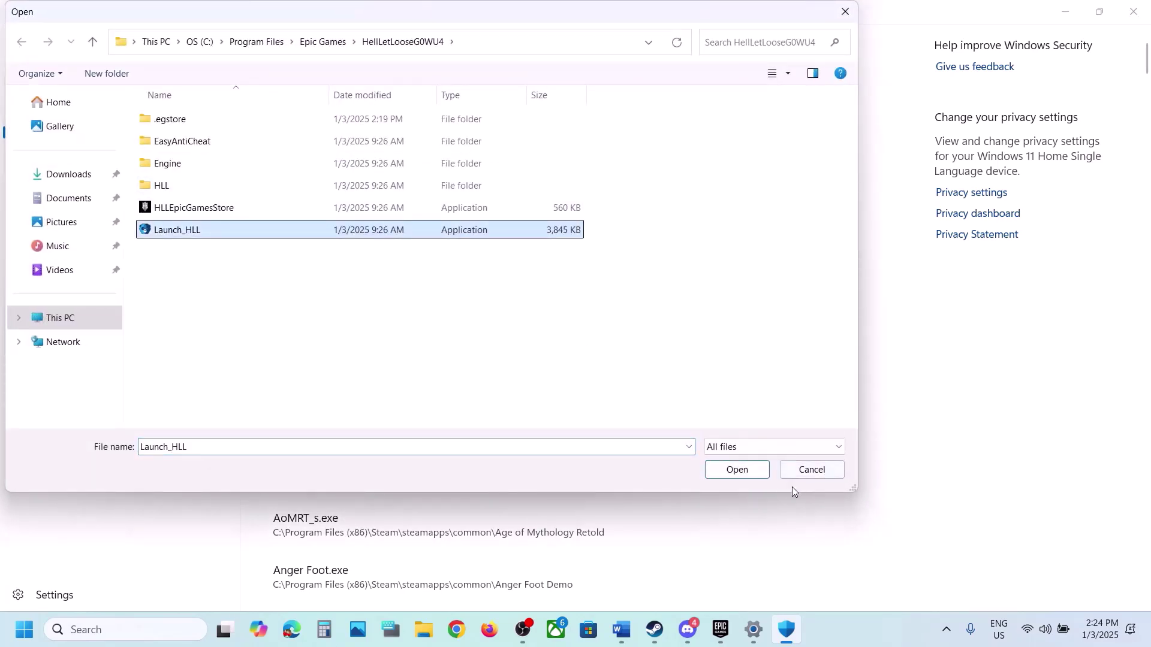
left_click(737, 470)
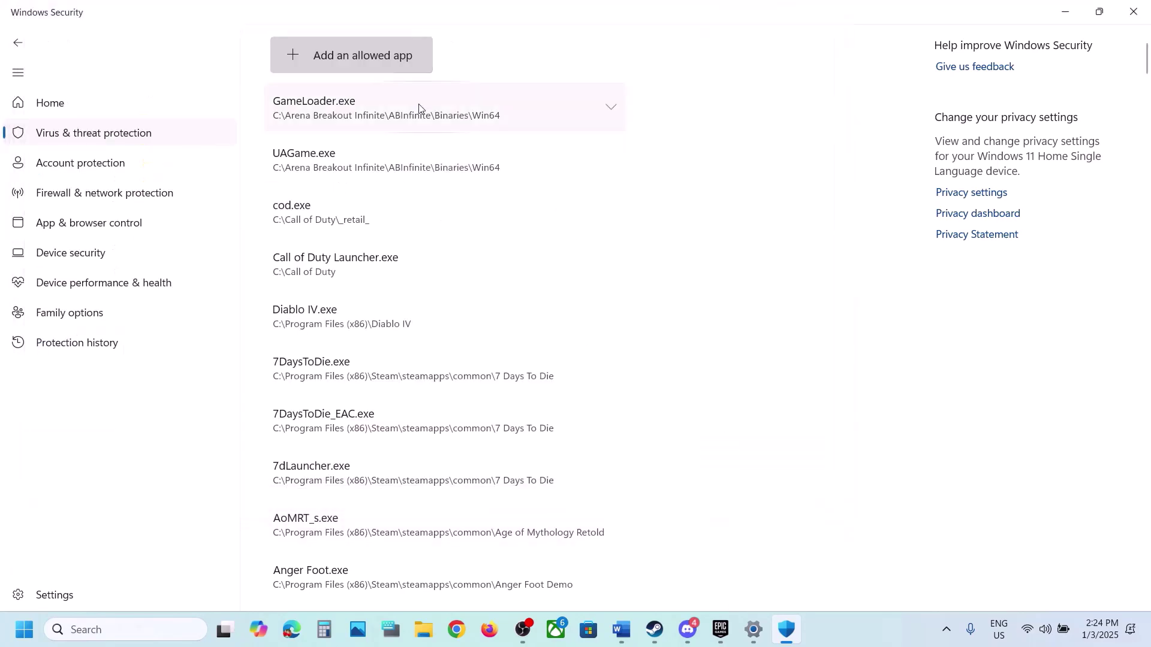
Step: Add HLLEpicGamesStore-Win64-Shipping from the game's HLL\Binaries\Win64 folder to the allowed apps
left_click(375, 67)
left_click(359, 114)
double_click(154, 186)
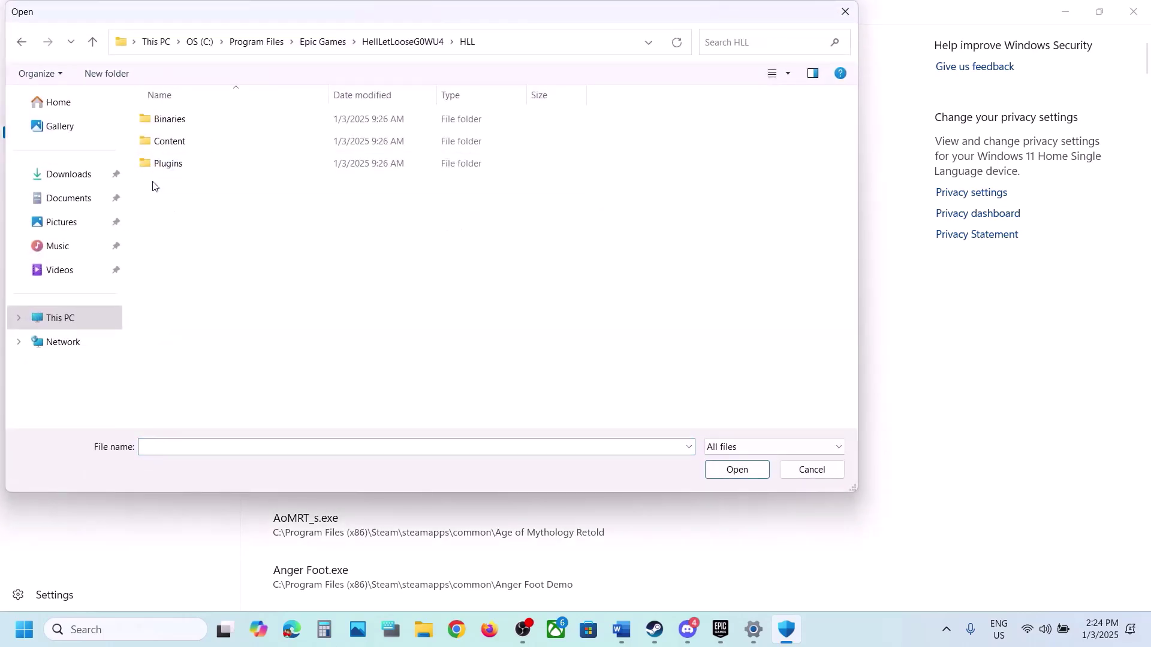
double_click(188, 117)
double_click(188, 119)
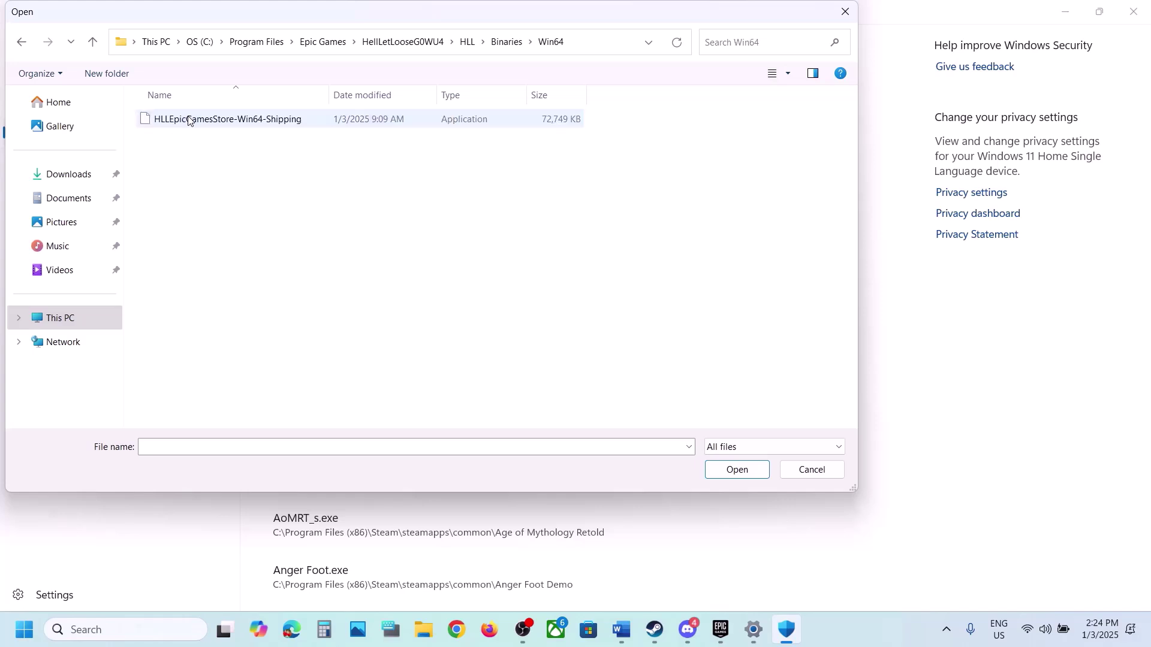
left_click(266, 123)
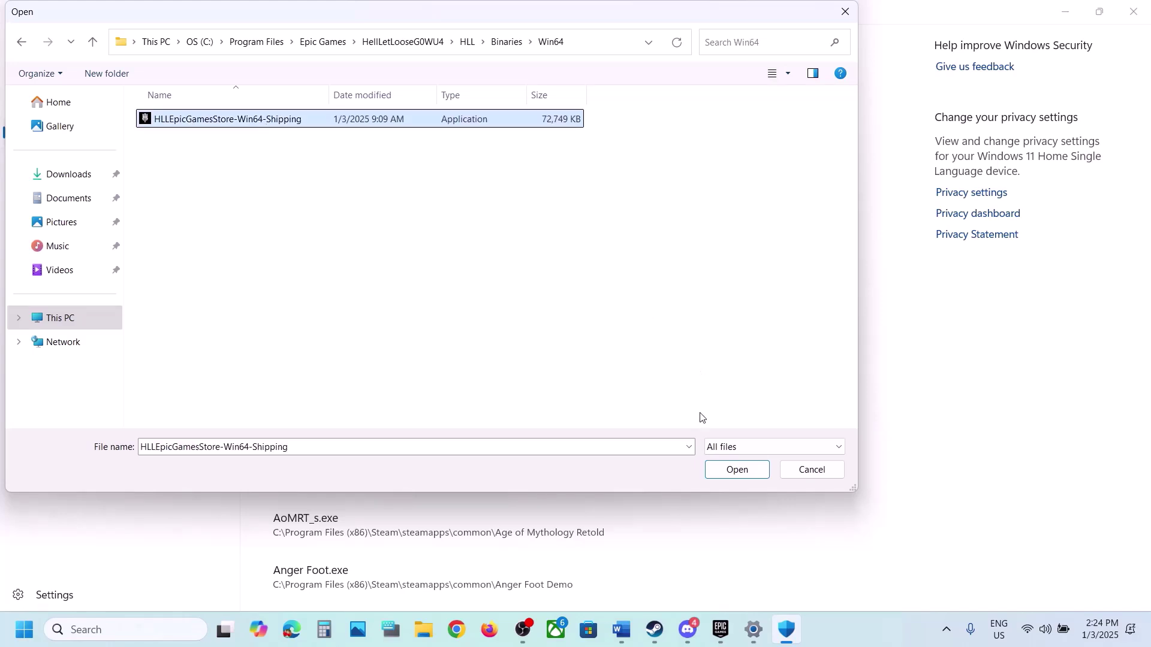
left_click(714, 459)
Step: Add EasyAntiCheat_EOS_Setup from the game's EasyAntiCheat folder to the apps allowed through Controlled folder access
left_click(368, 54)
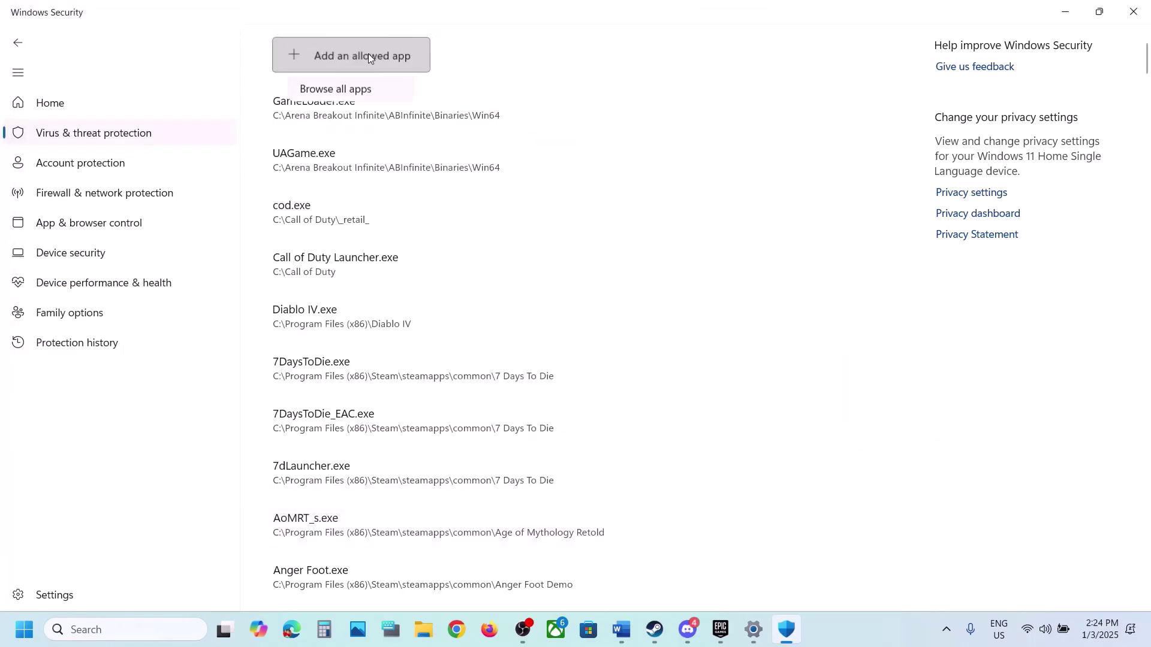
left_click(367, 113)
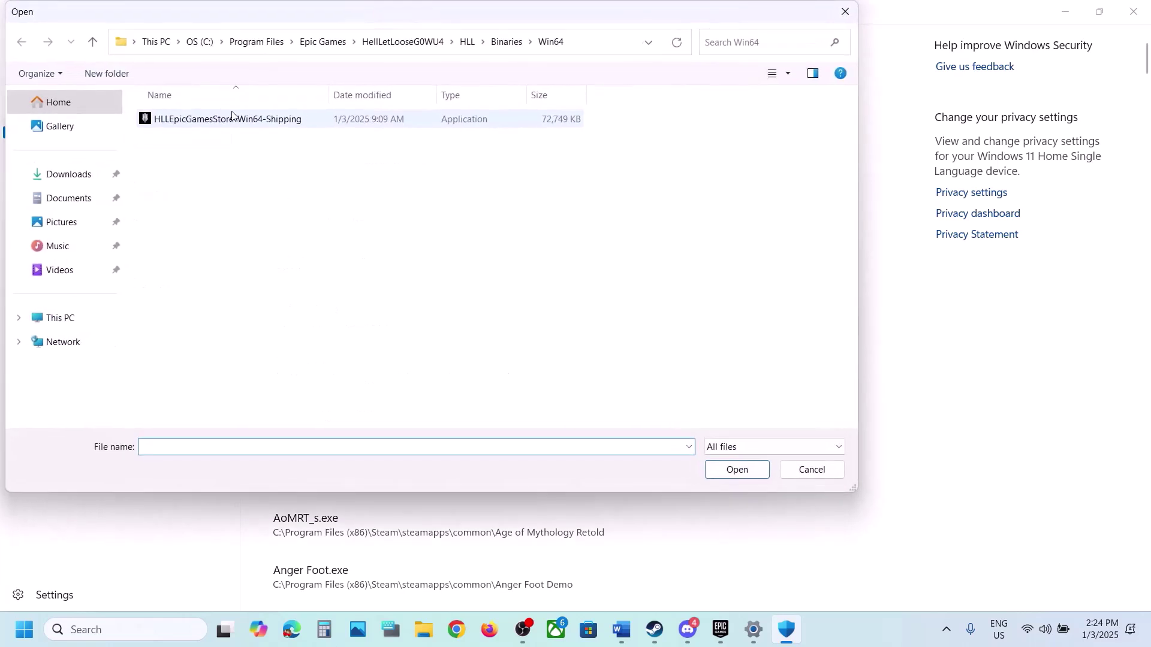
left_click(92, 42)
left_click(92, 42)
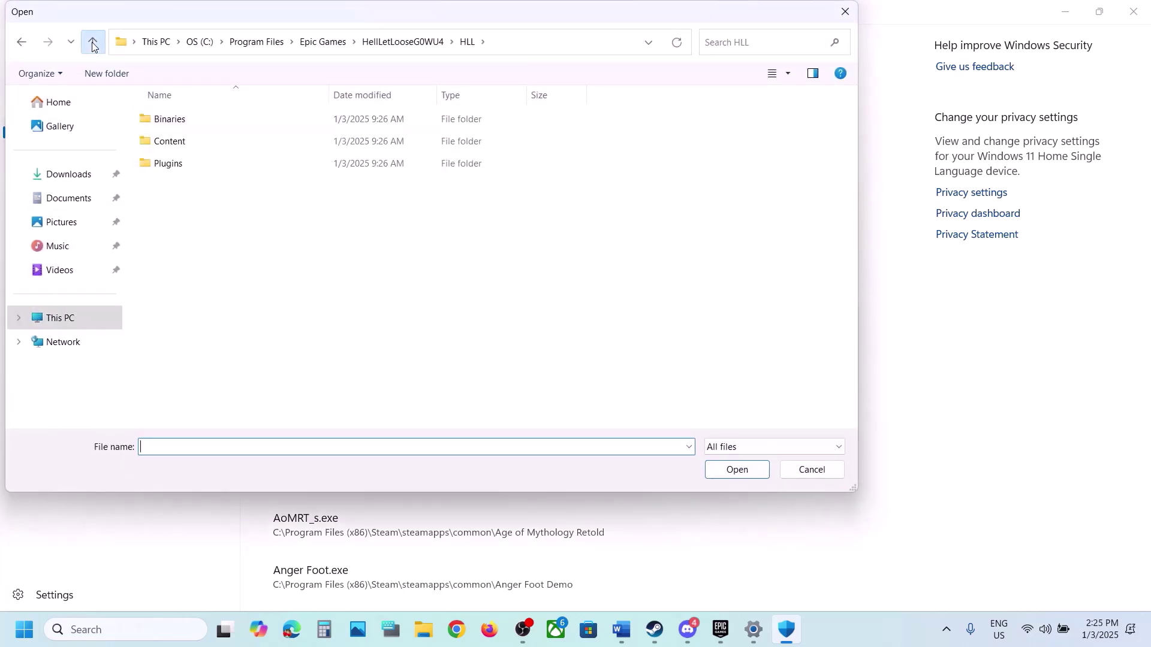
left_click(92, 42)
double_click(179, 141)
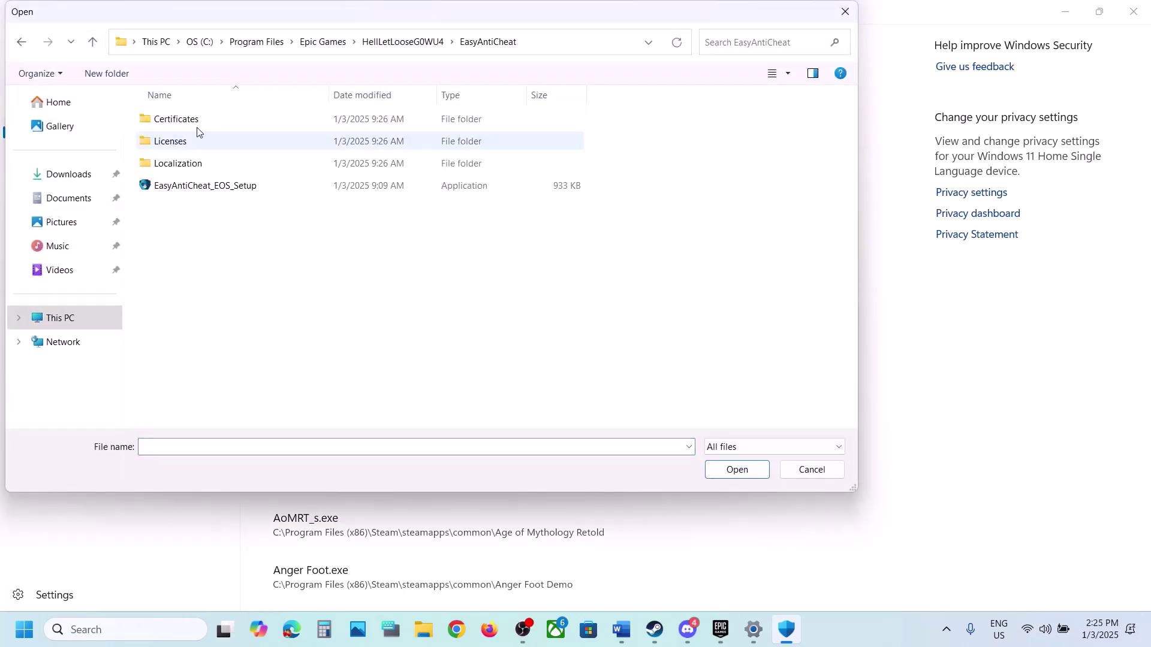
left_click(191, 187)
left_click(737, 470)
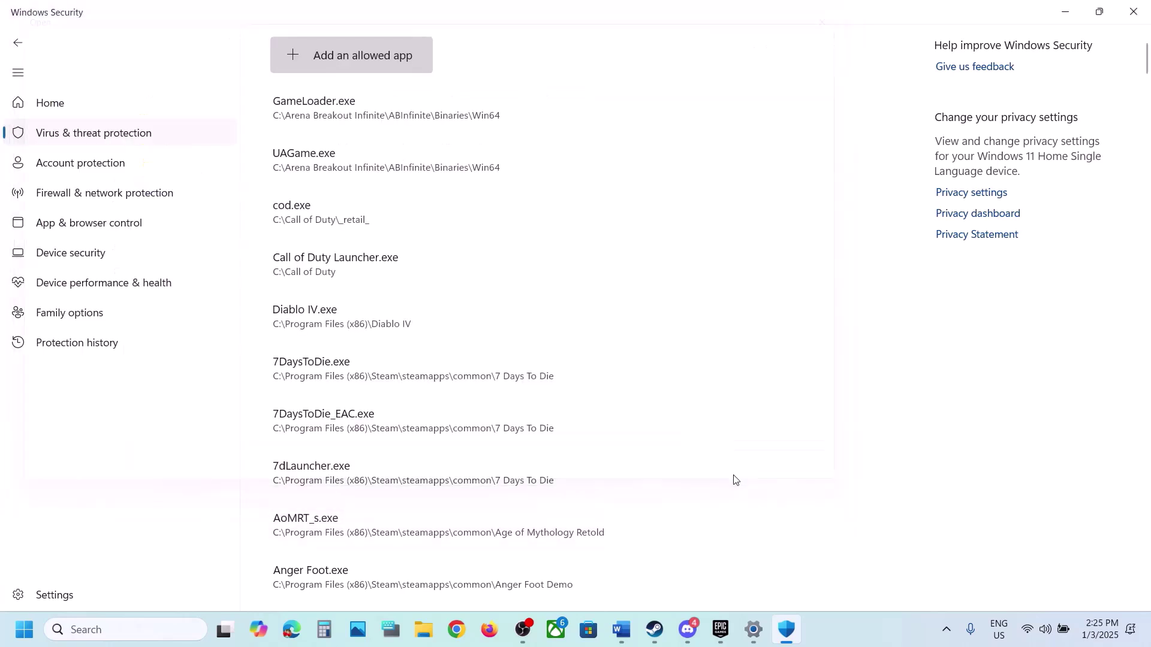
Step: Switch to Control Panel, open Windows Defender Firewall's allowed apps list and unlock it for changes
left_click(149, 628)
type("comt")
key("BackSpace")
key("BackSpace")
type("ntrol")
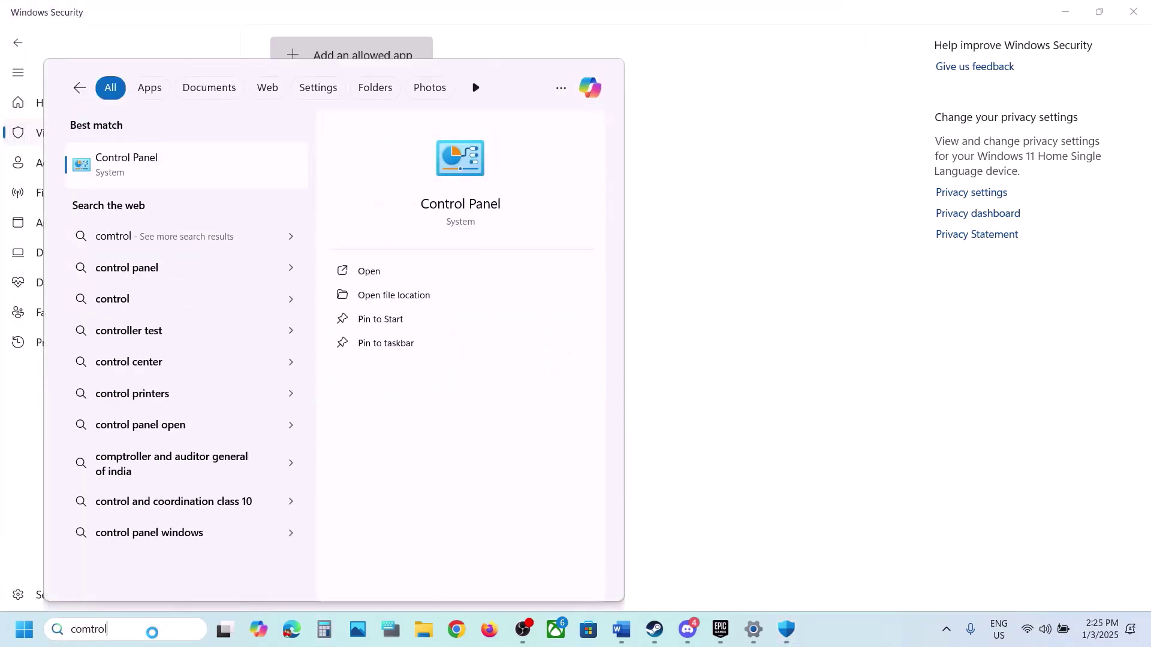
key("Return")
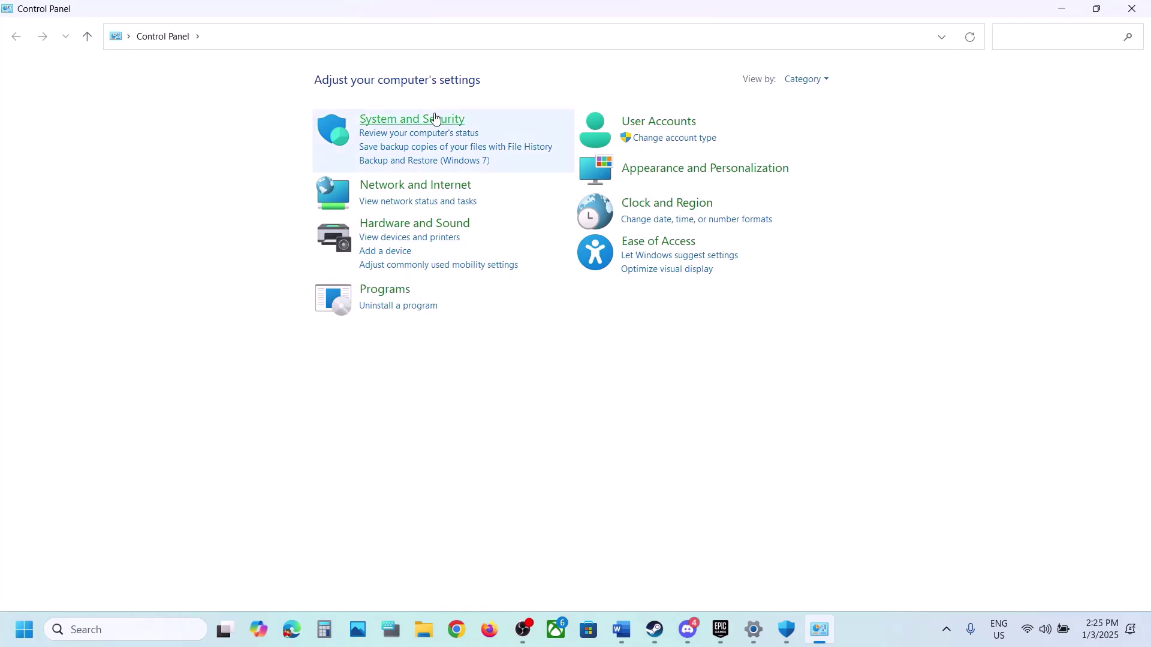
left_click(437, 118)
left_click(298, 130)
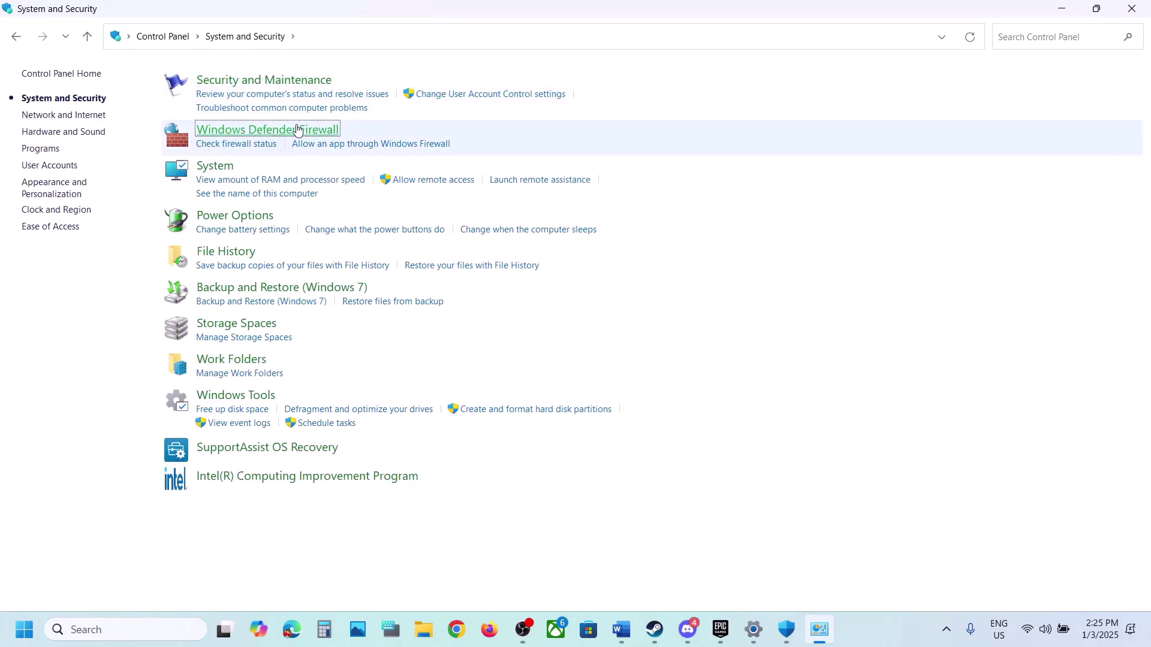
left_click(76, 115)
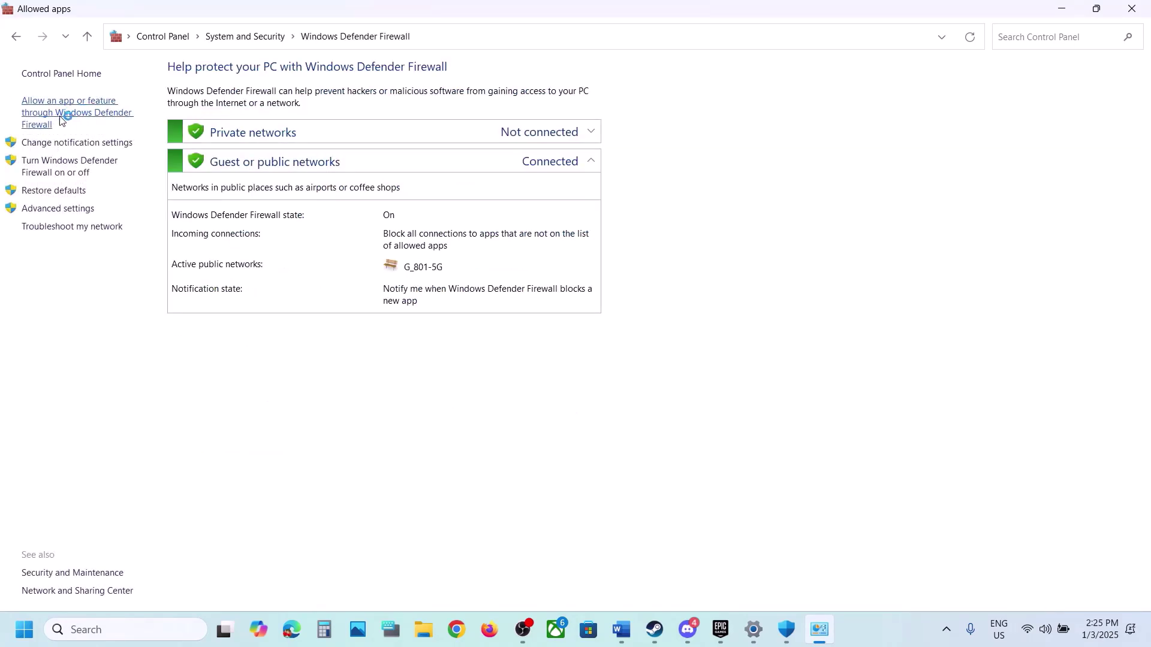
left_click(753, 116)
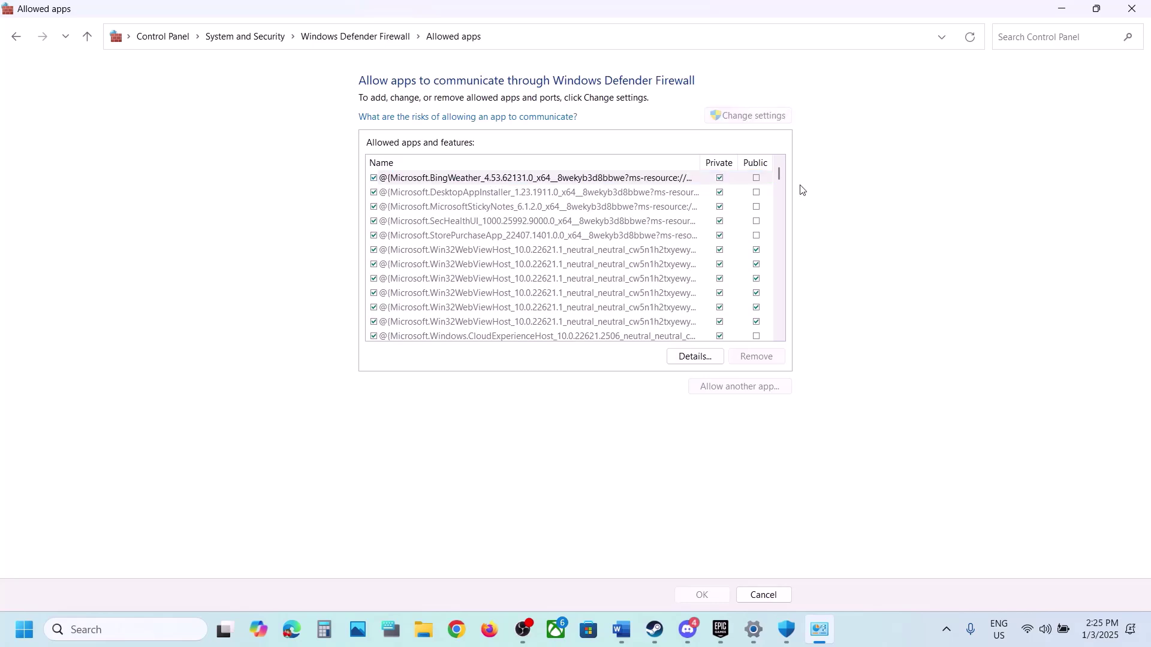
Step: Try to add HLLEpicGamesStore from the HellLetLooseG0WU4 folder to the firewall's allowed apps
left_click(745, 386)
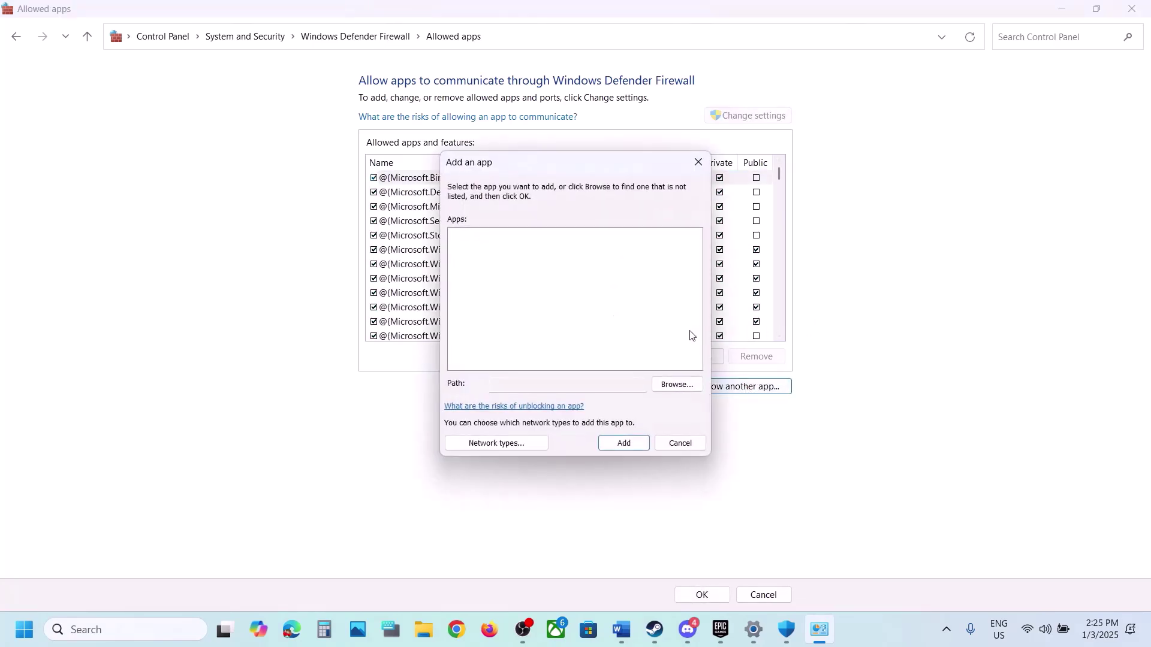
left_click(676, 384)
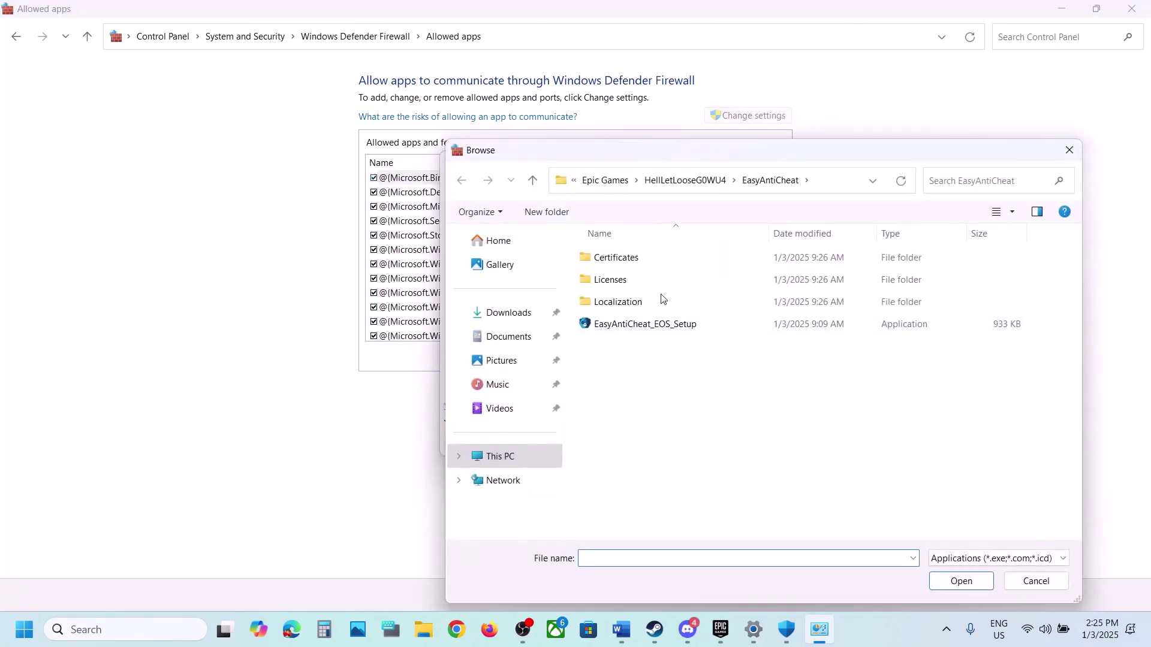
left_click(533, 181)
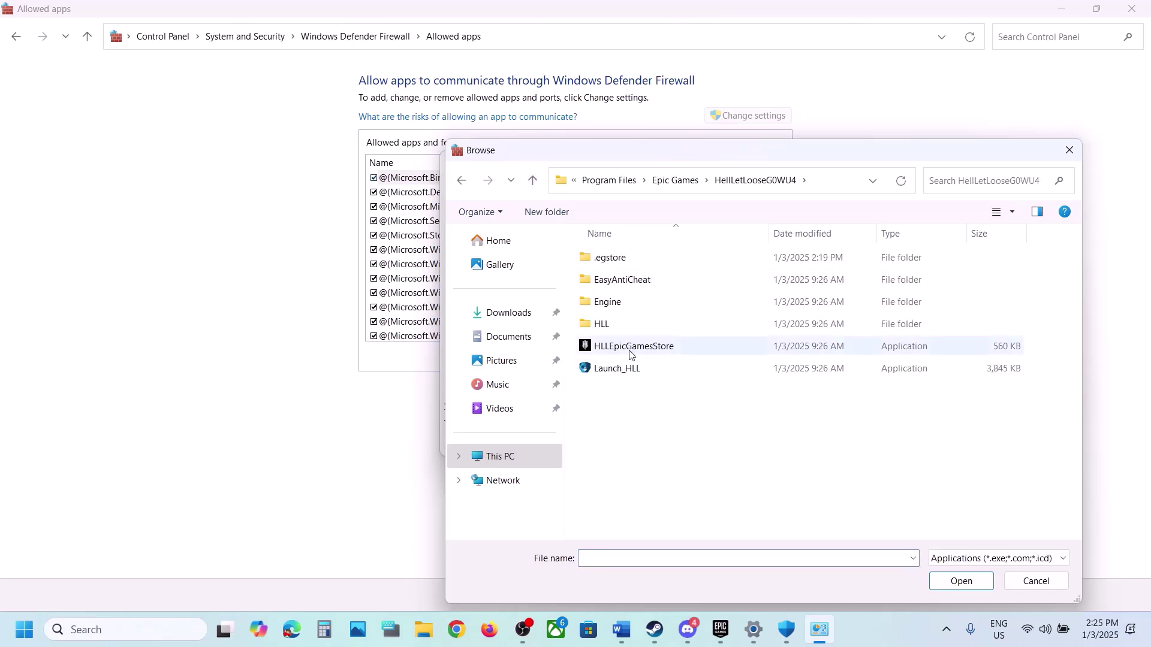
left_click(611, 346)
left_click(961, 582)
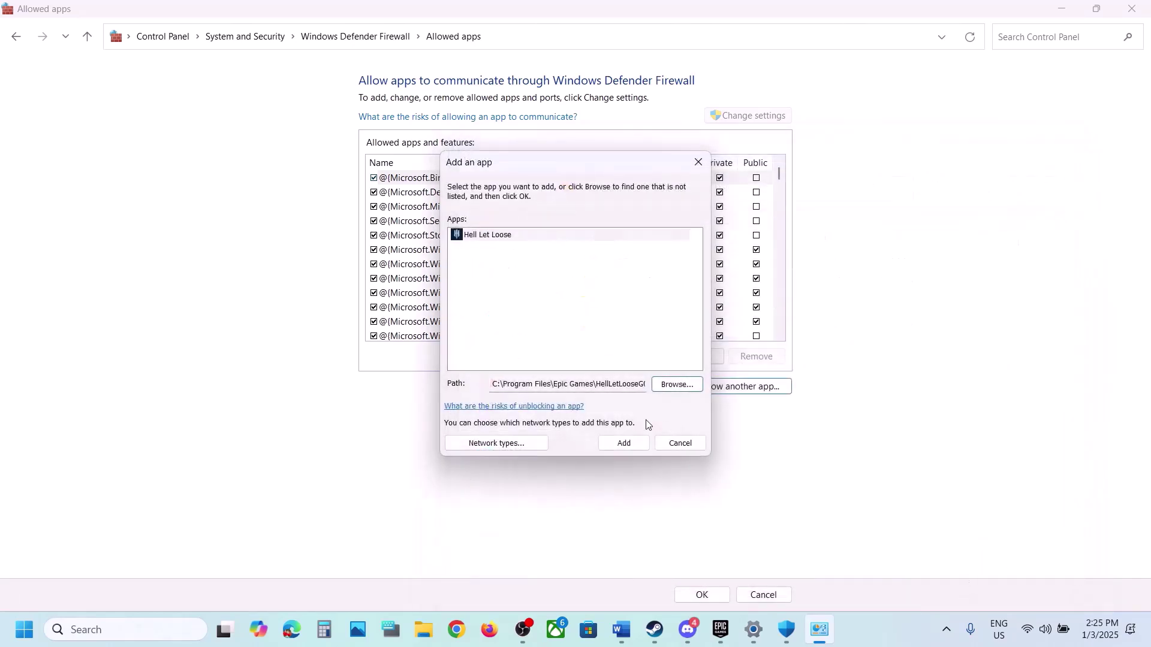
left_click(624, 447)
left_click(654, 371)
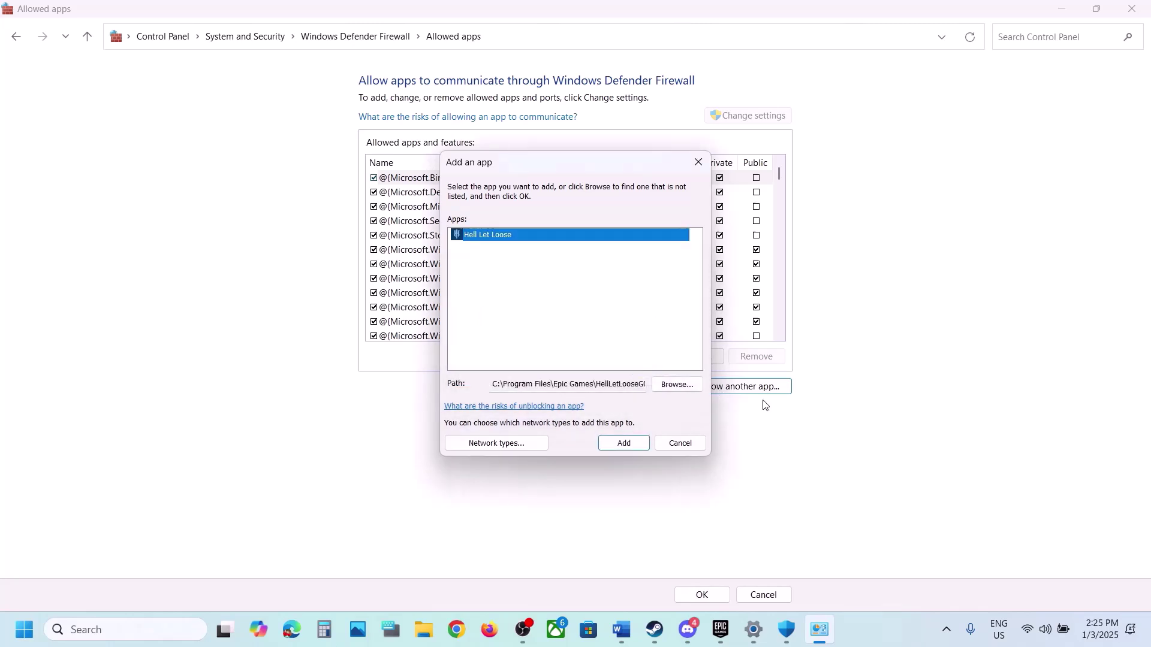
Step: Try to add Launch_HLL from the HellLetLooseG0WU4 folder to the firewall's allowed apps
left_click(697, 386)
left_click(629, 368)
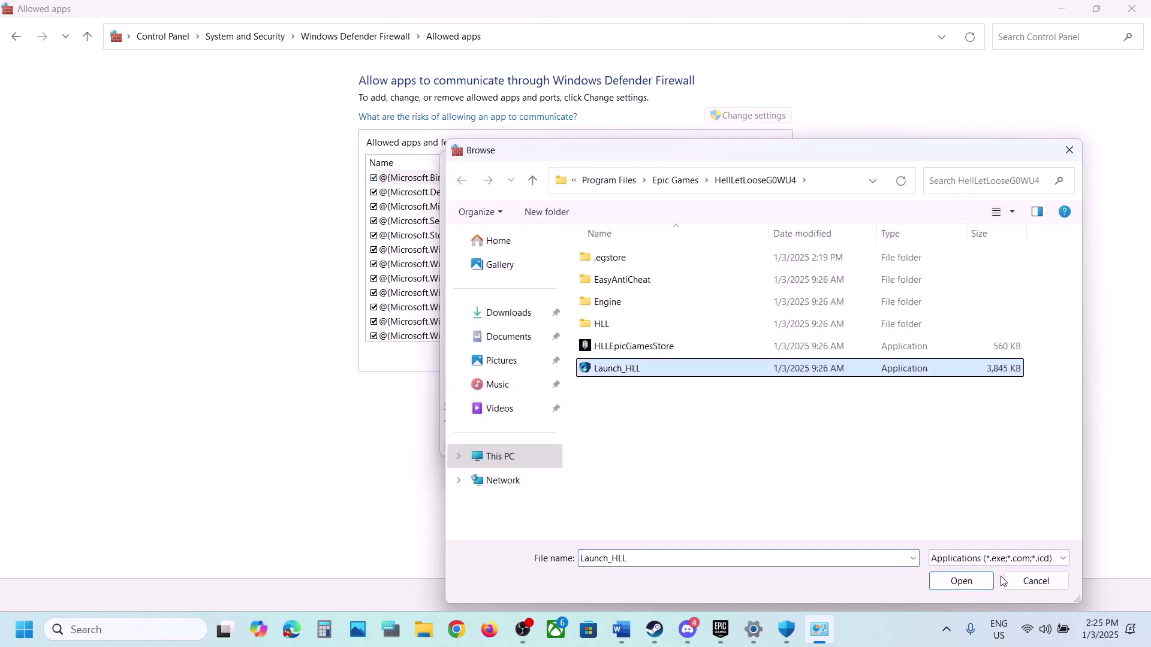
left_click(964, 584)
left_click(619, 450)
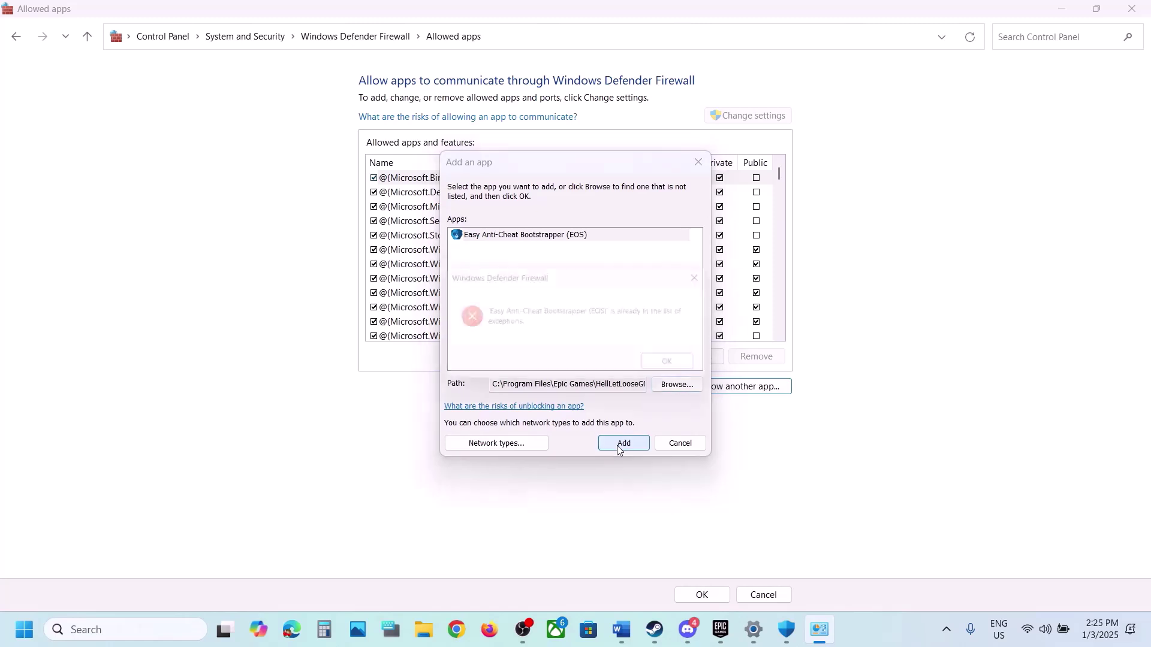
left_click(672, 369)
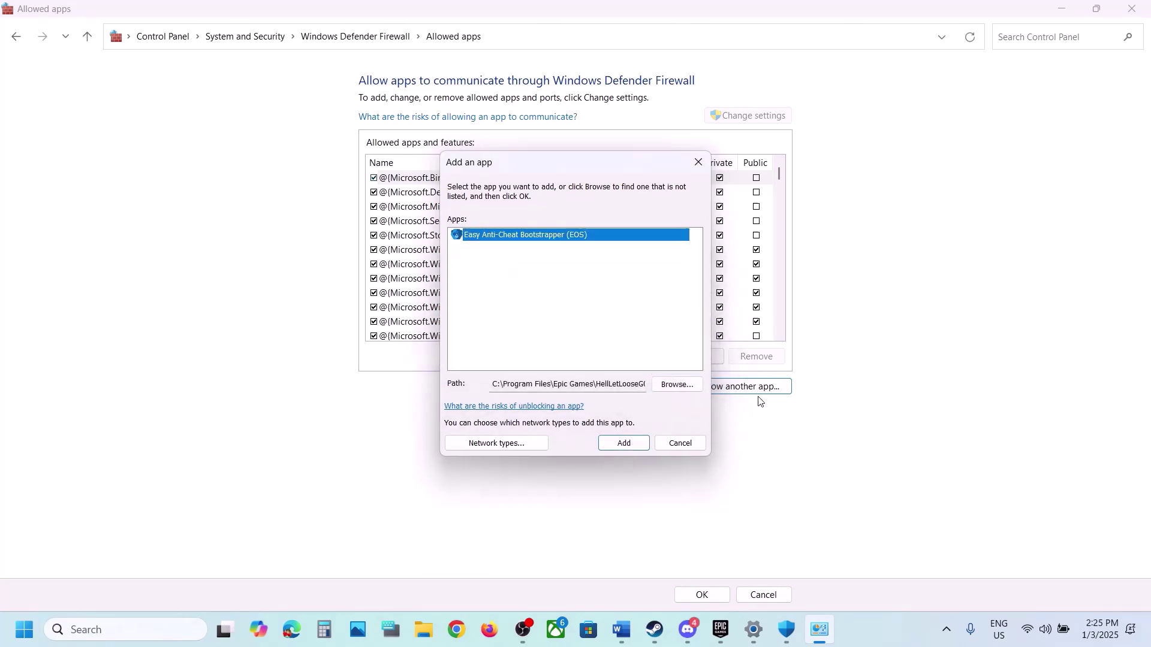
Step: Try to add HLLEpicGamesStore-Win64-Shipping from HLL\Binaries\Win64 to the firewall's allowed apps
left_click(663, 385)
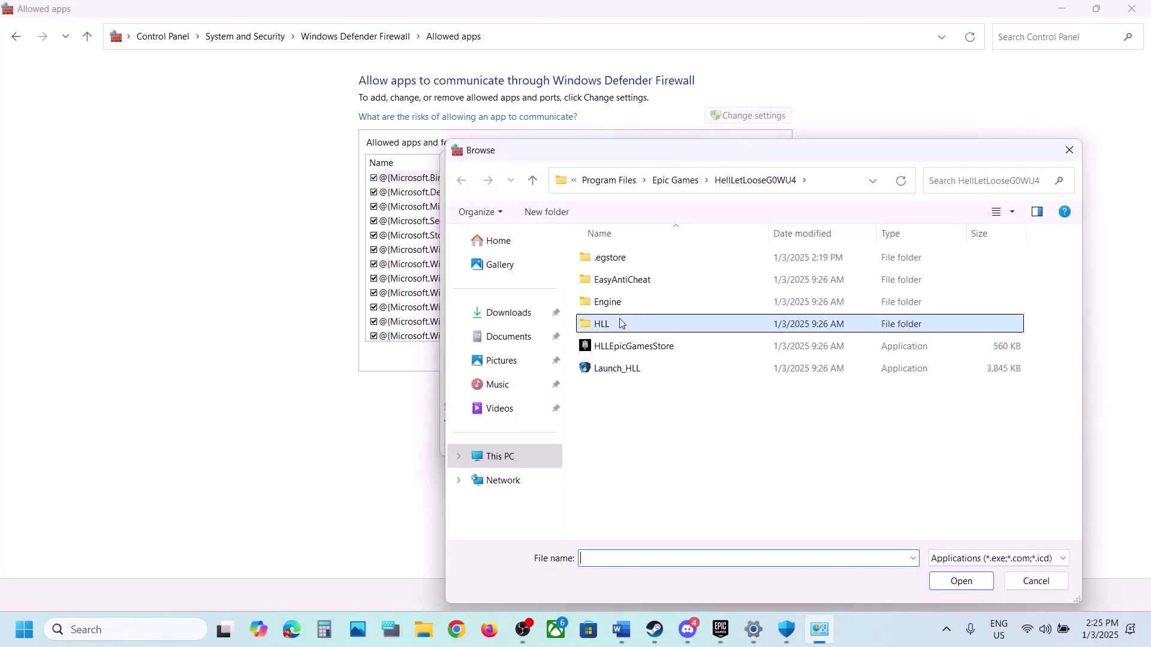
double_click(620, 323)
double_click(612, 262)
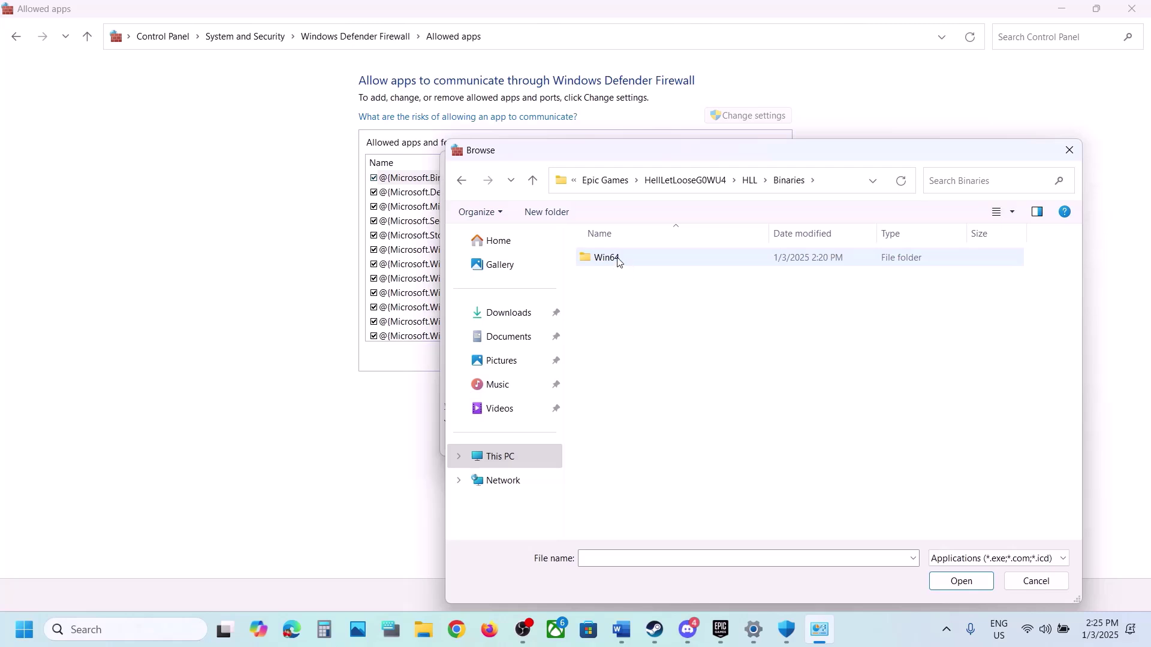
double_click(618, 262)
left_click(630, 260)
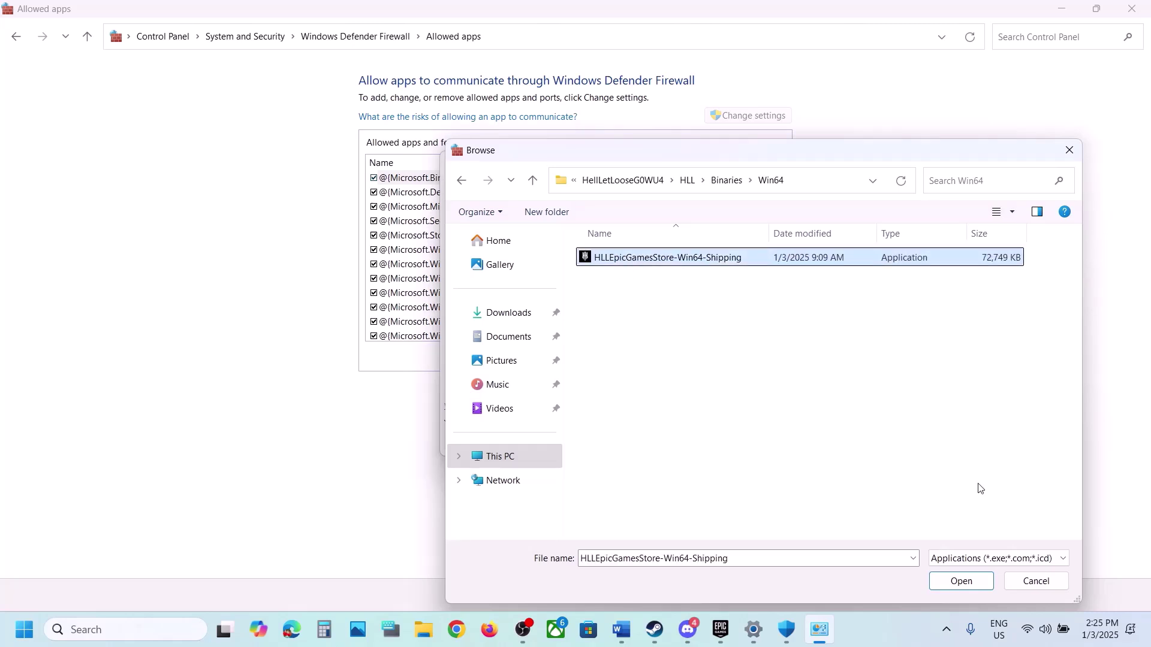
left_click(950, 582)
left_click(624, 442)
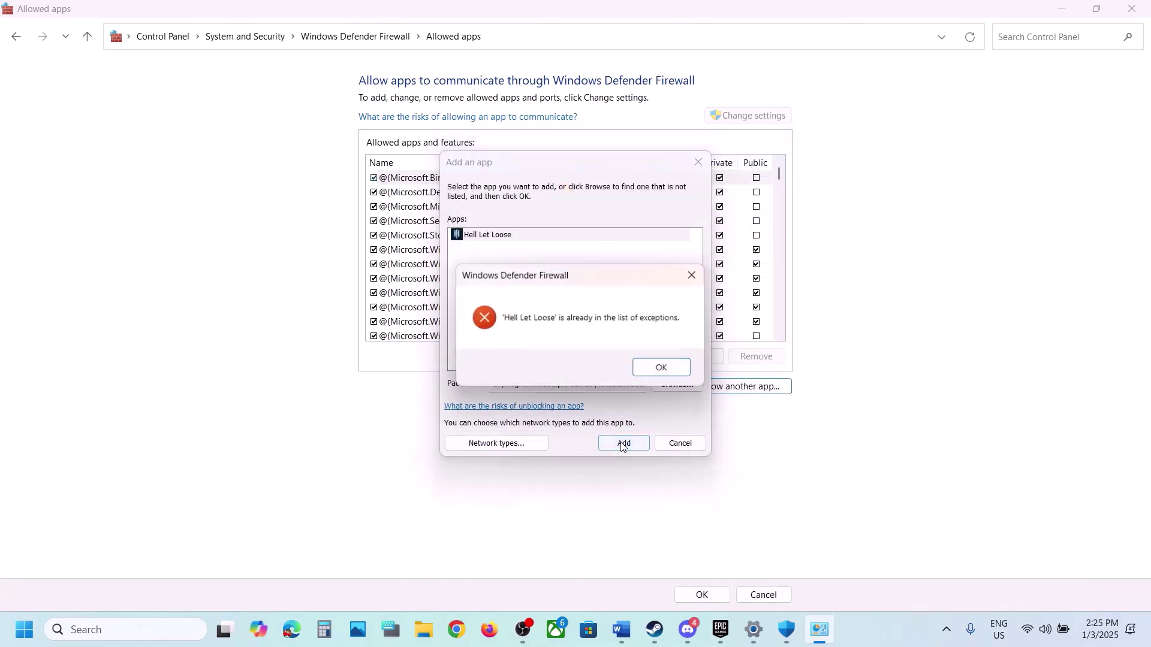
left_click(664, 369)
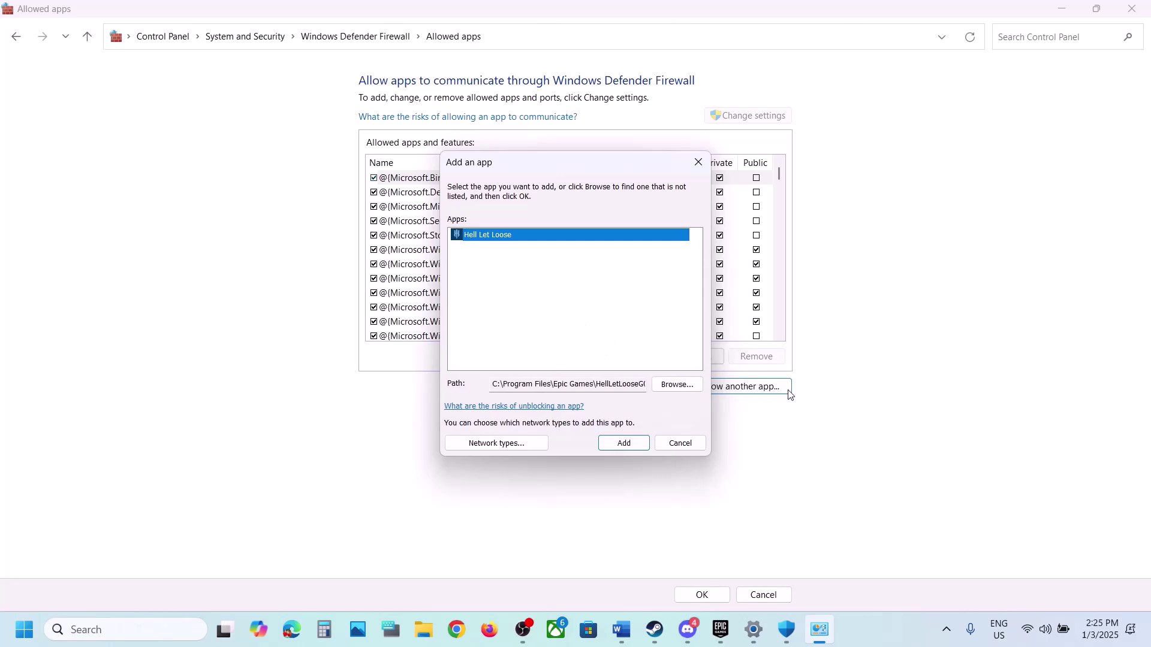
Step: Try to add EasyAntiCheat_EOS_Setup from the EasyAntiCheat folder to the firewall's allowed apps, then leave the Add an app dialog
left_click(673, 385)
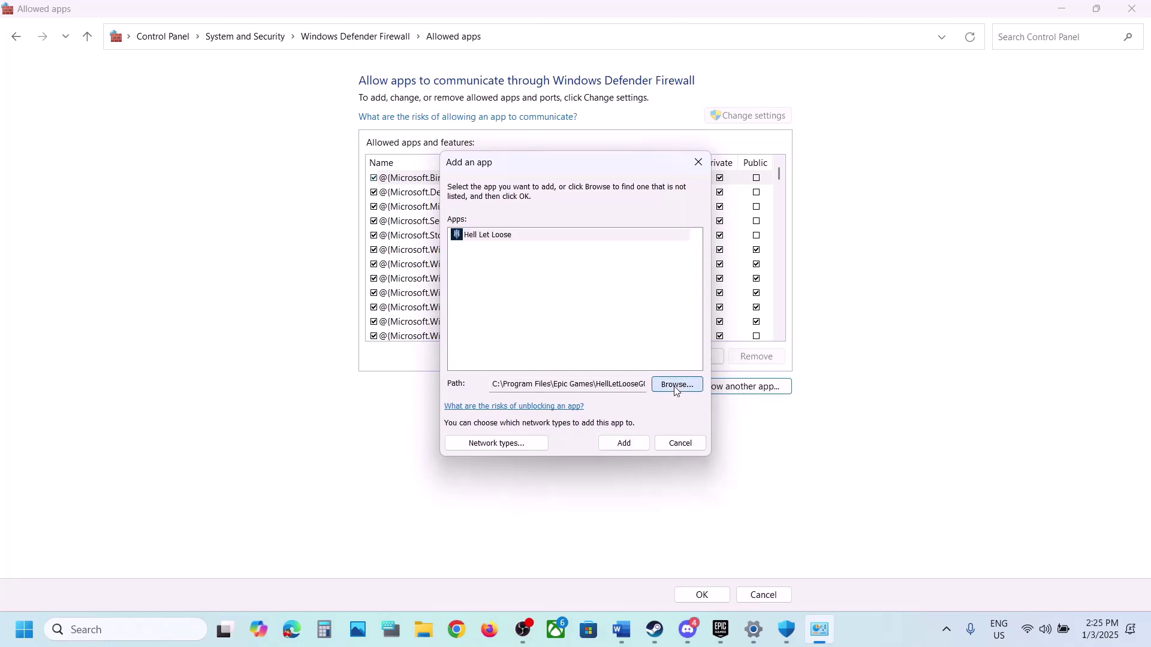
left_click(532, 180)
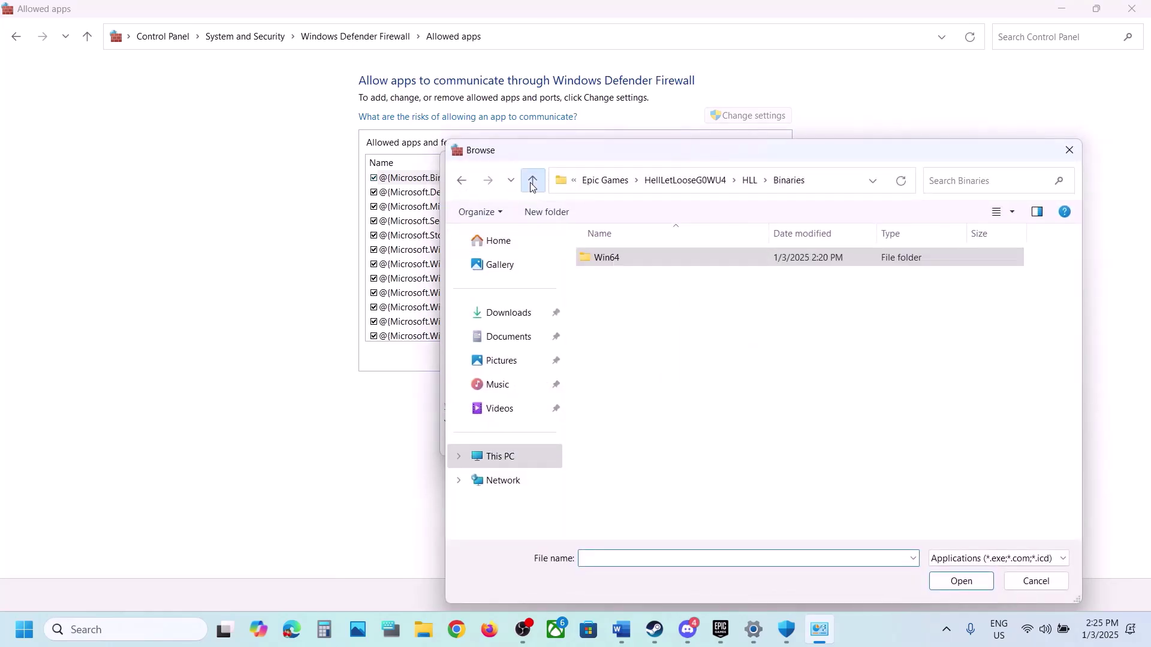
left_click(532, 180)
double_click(609, 280)
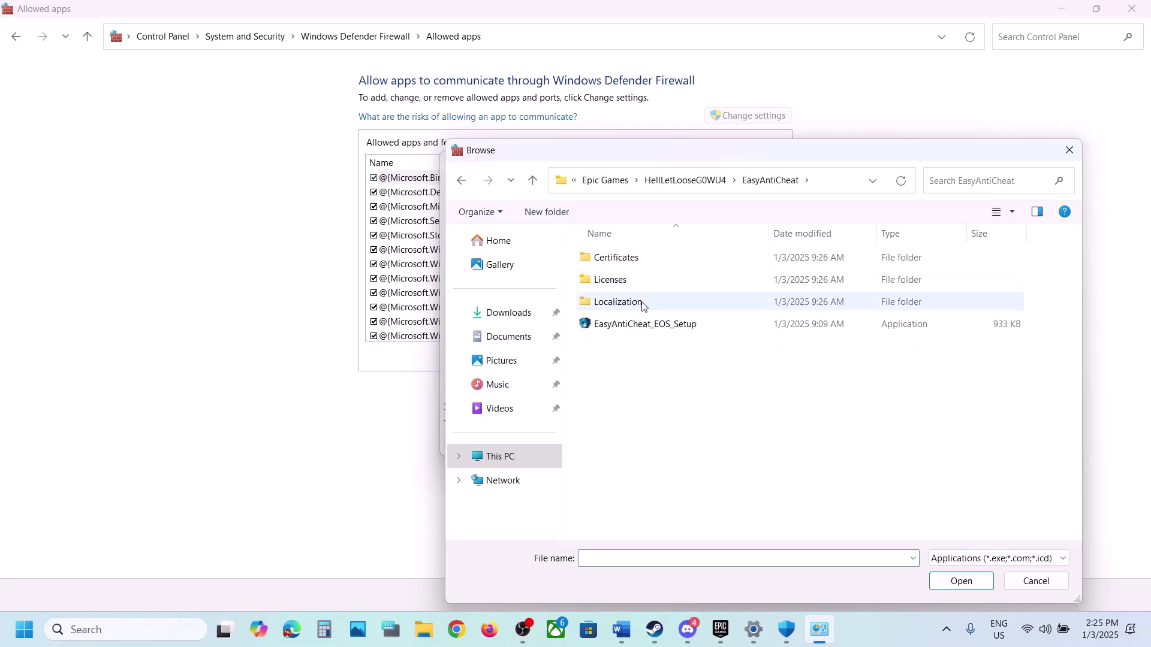
left_click(622, 327)
left_click(959, 580)
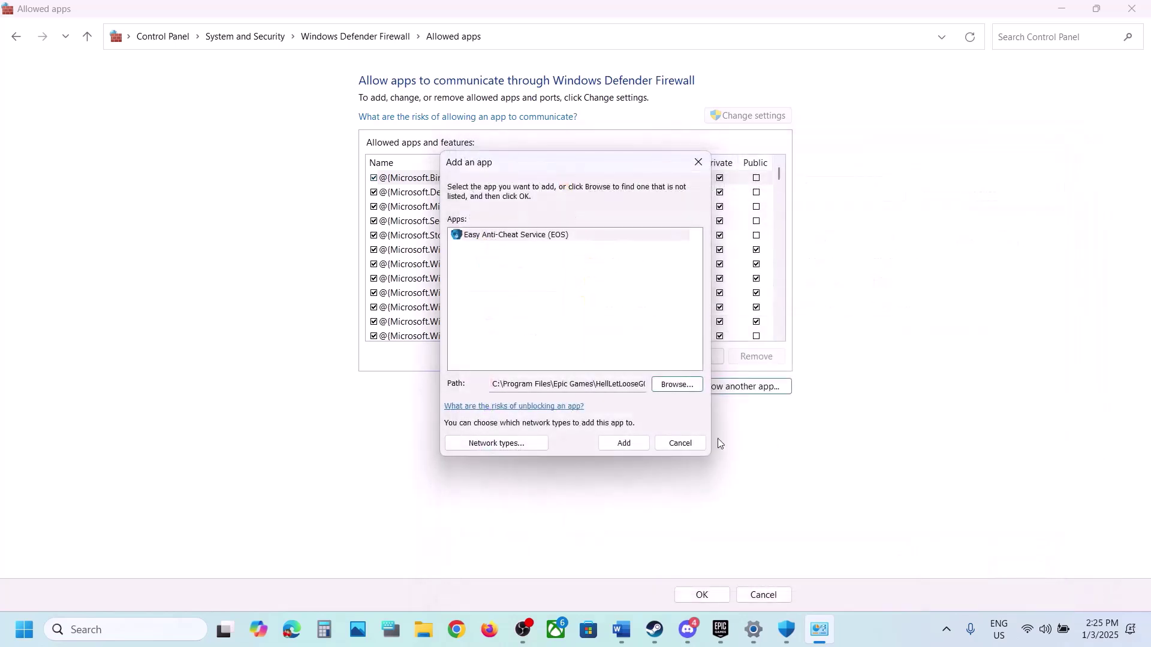
left_click(626, 442)
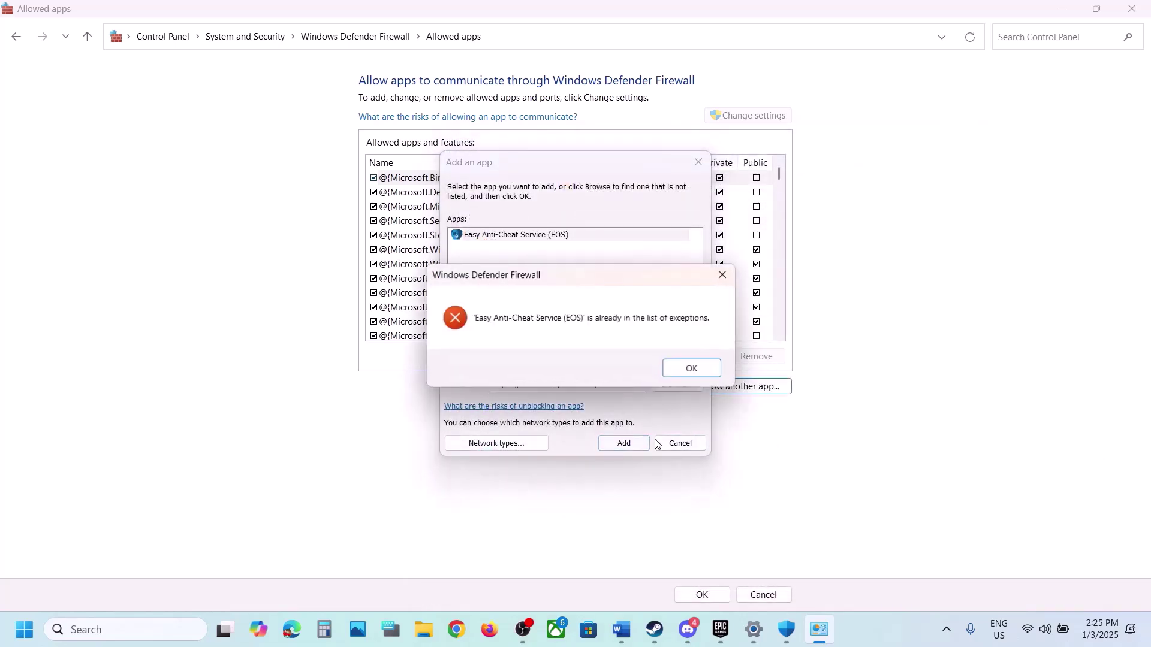
left_click(681, 376)
left_click(684, 447)
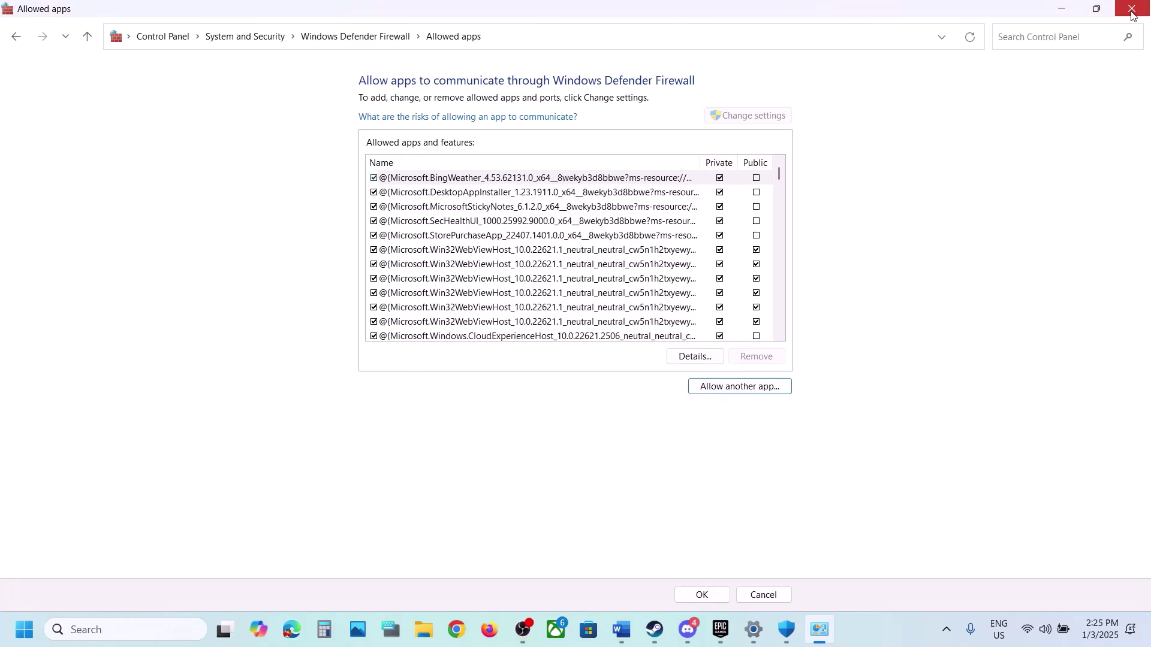
Step: Close the firewall, Windows Security and Settings windows and go to Step 7, Verify the game files, in the Word document
left_click(1132, 11)
left_click(1132, 13)
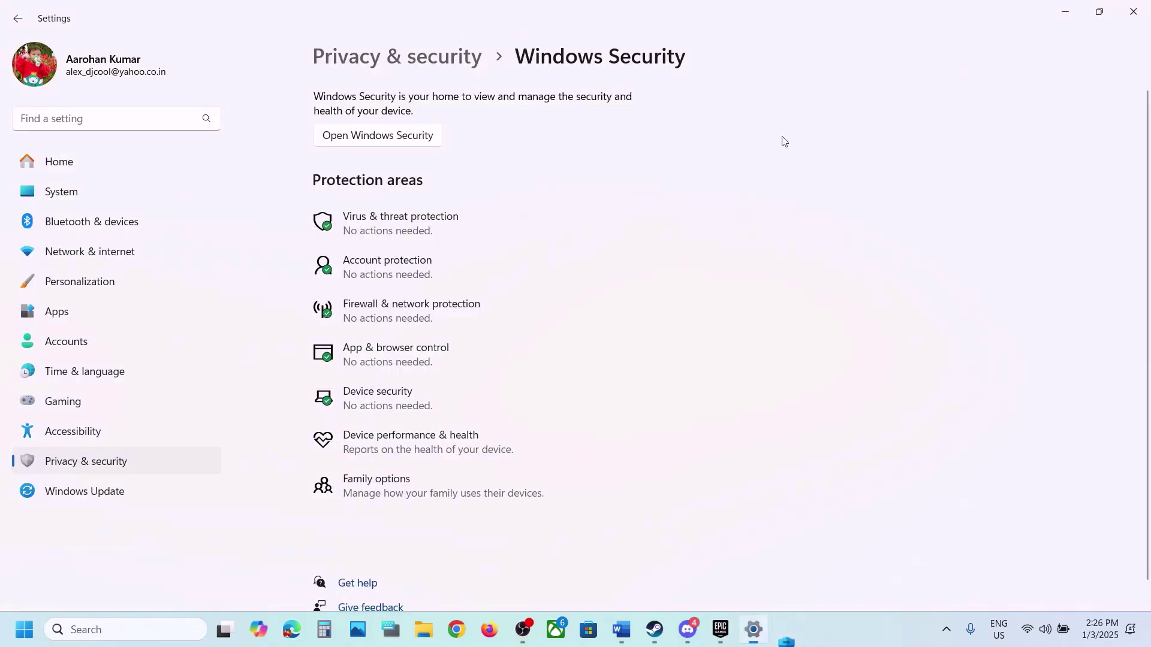
left_click(1133, 10)
scroll(519, 334, "down", 5)
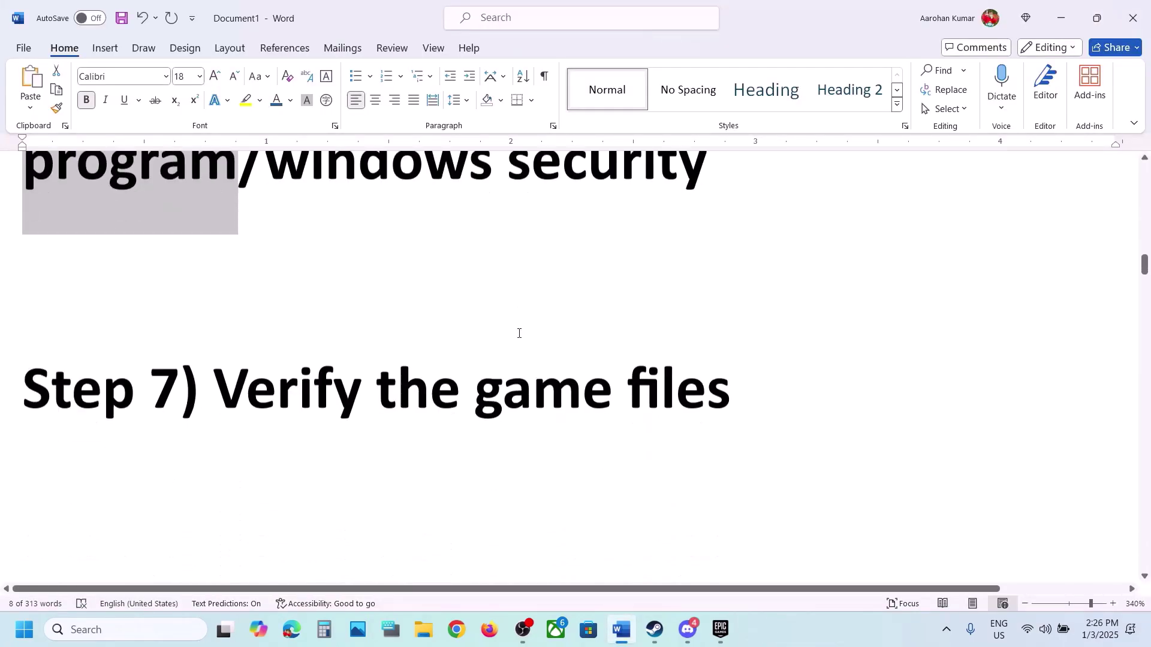
Step: Switch to Steam and view the properties of Hell Let Loose in the library, then close them
left_click(653, 630)
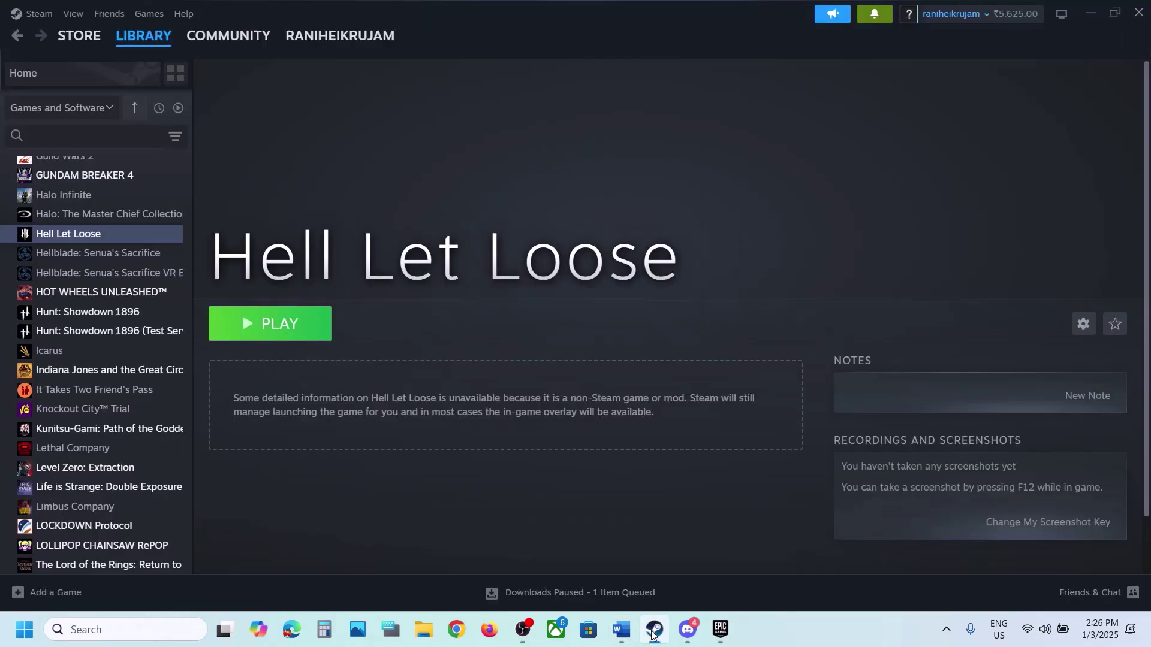
right_click(103, 234)
left_click(167, 355)
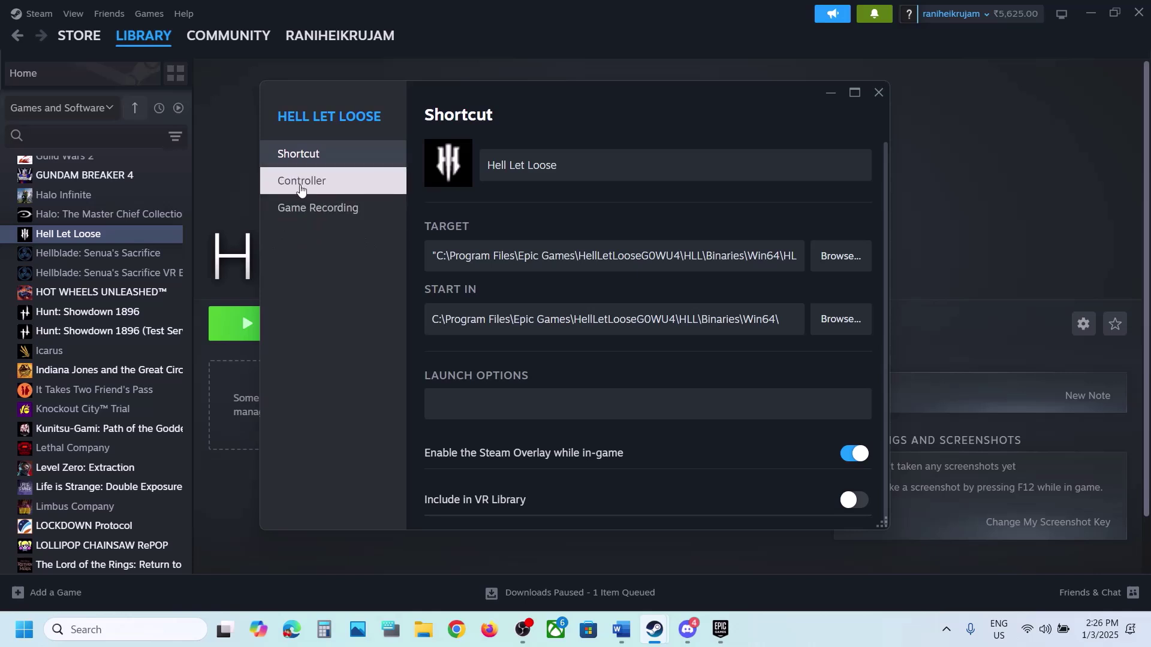
left_click(886, 93)
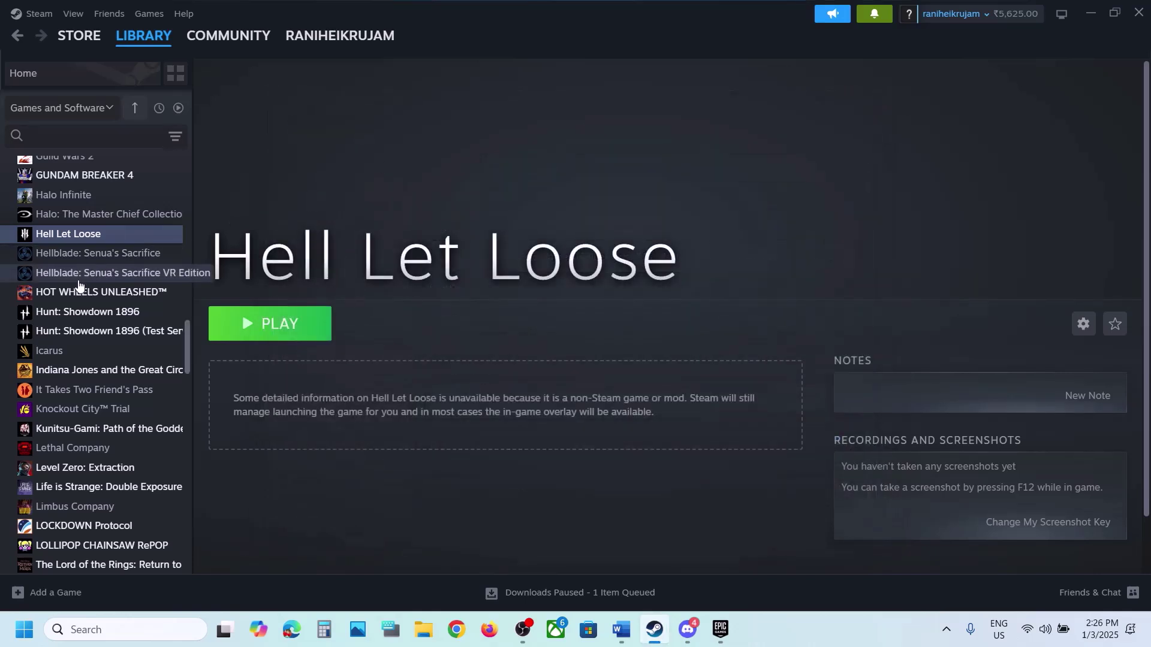
Step: View the Installed Files properties of HOT WHEELS UNLEASHED for the option to verify integrity of game files, then close them
right_click(78, 293)
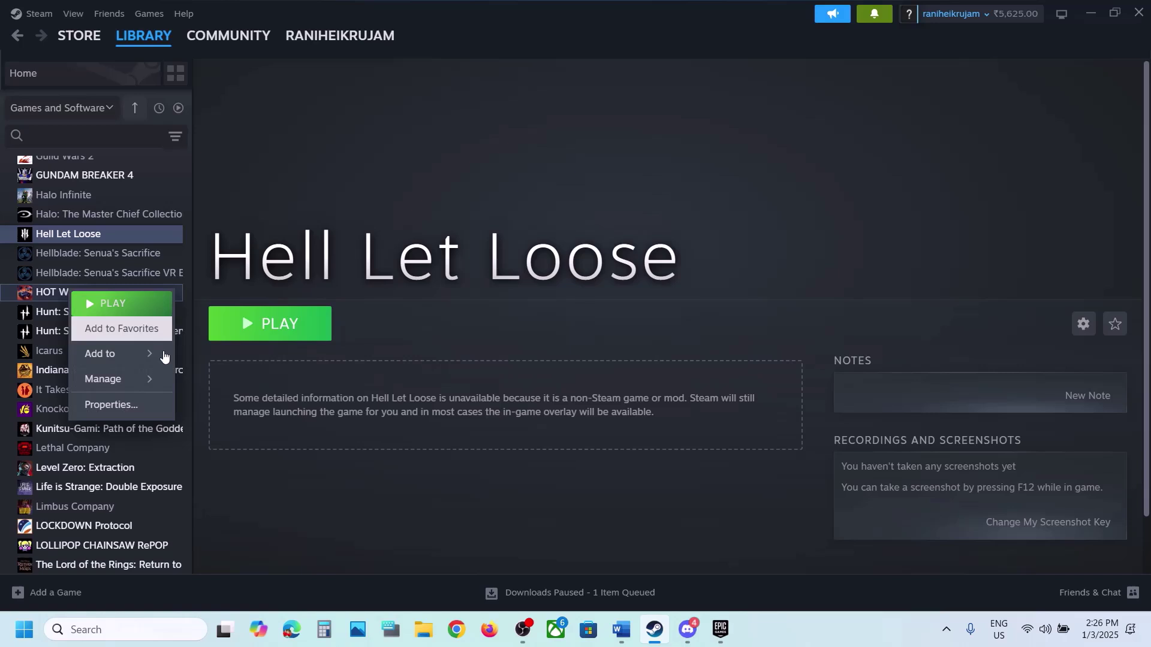
left_click(125, 405)
left_click(310, 226)
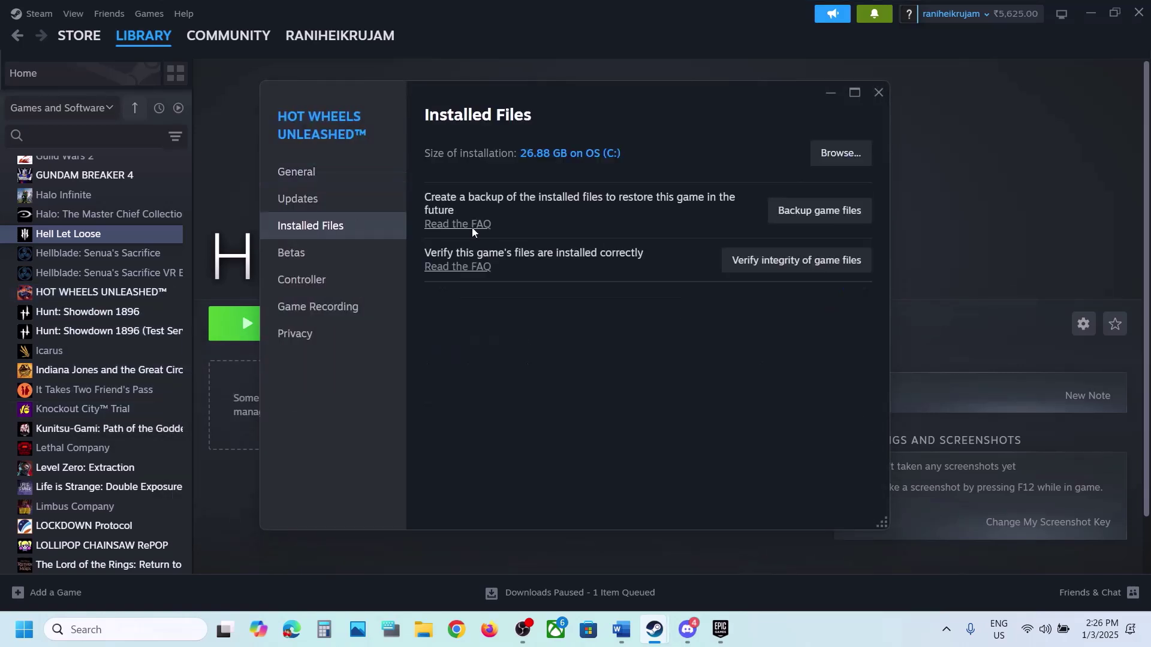
left_click(879, 92)
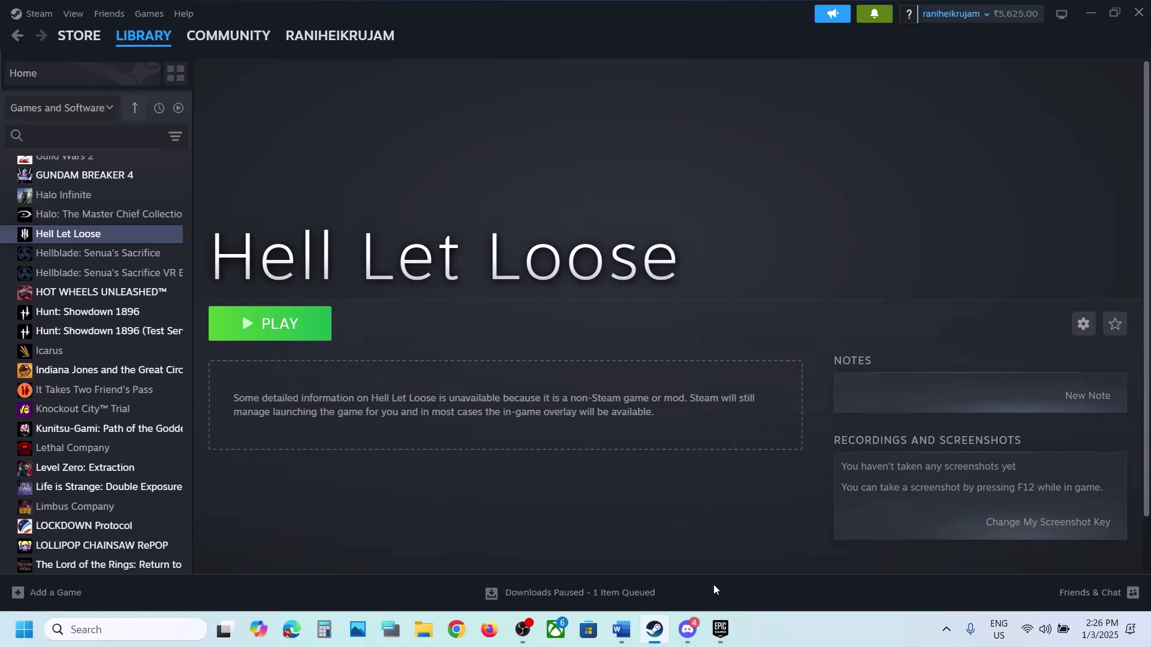
Step: Switch to the Epic Games Launcher and view the Verify Files option in Hell Let Loose's management dialog, then close the dialog
left_click(721, 630)
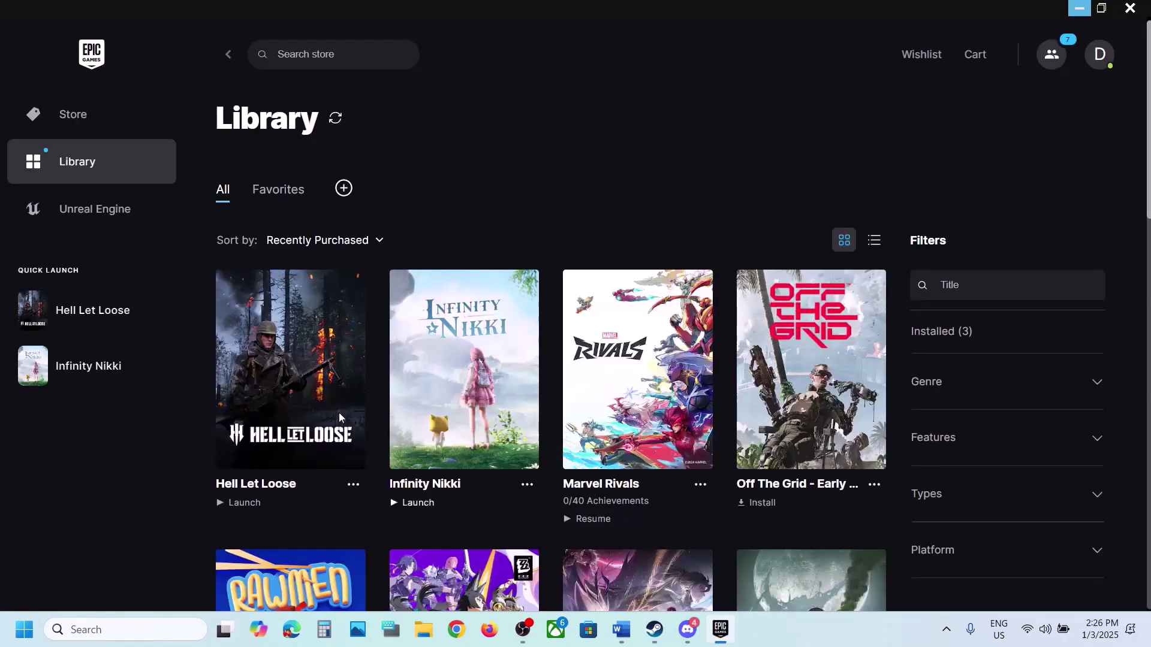
left_click(353, 485)
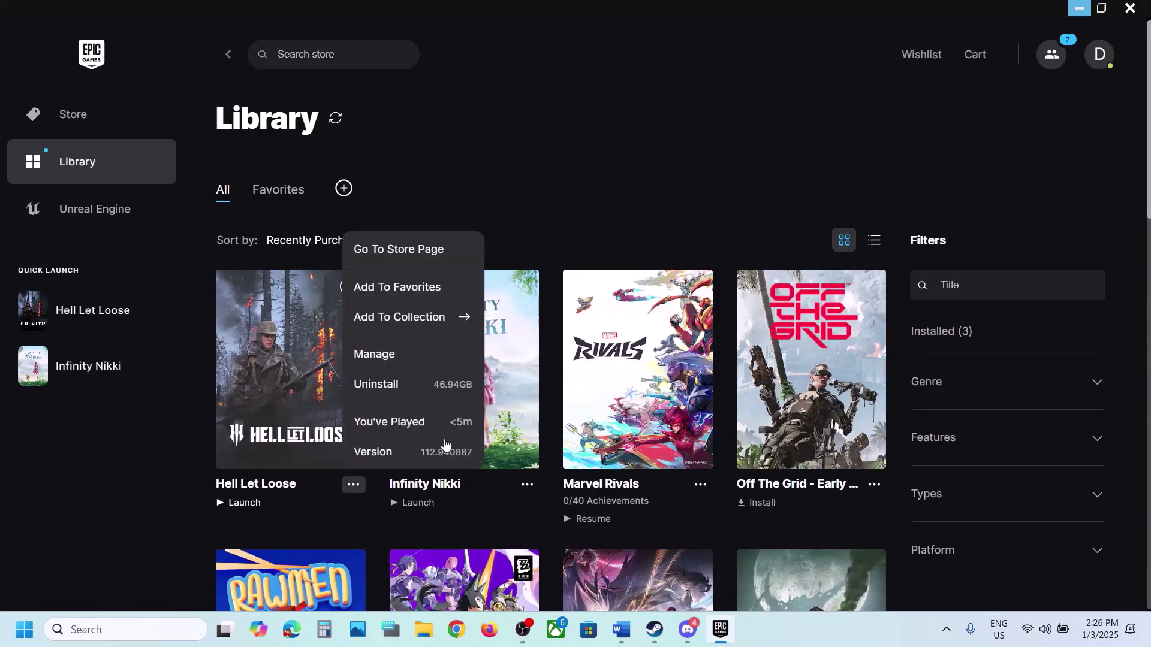
left_click(396, 357)
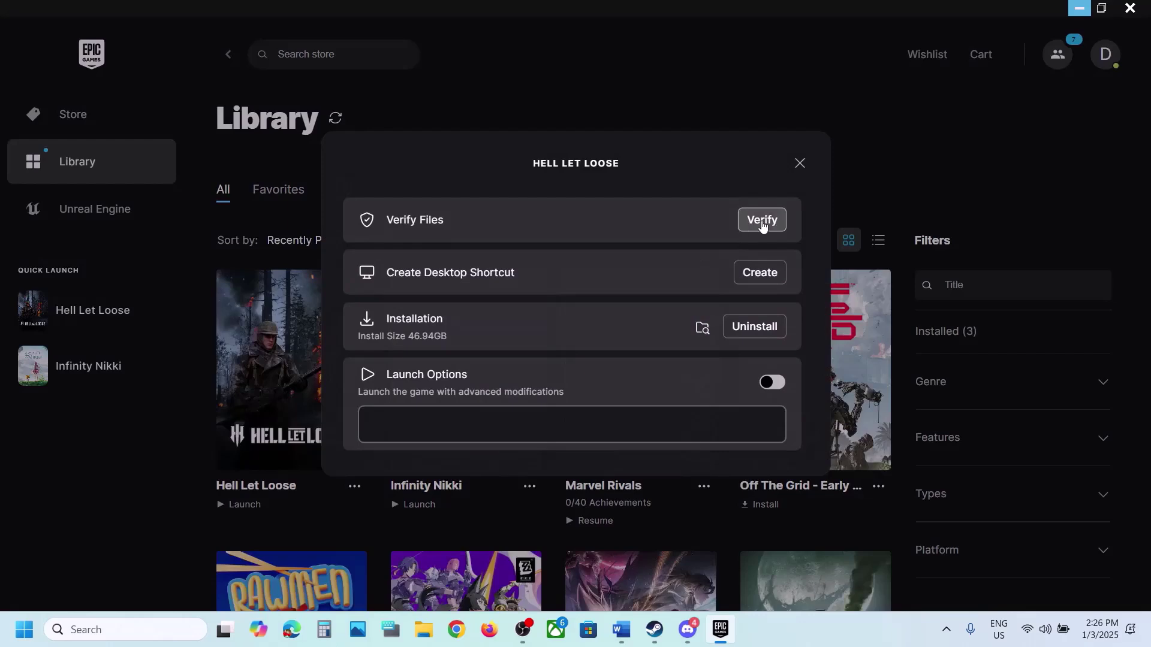
left_click(803, 166)
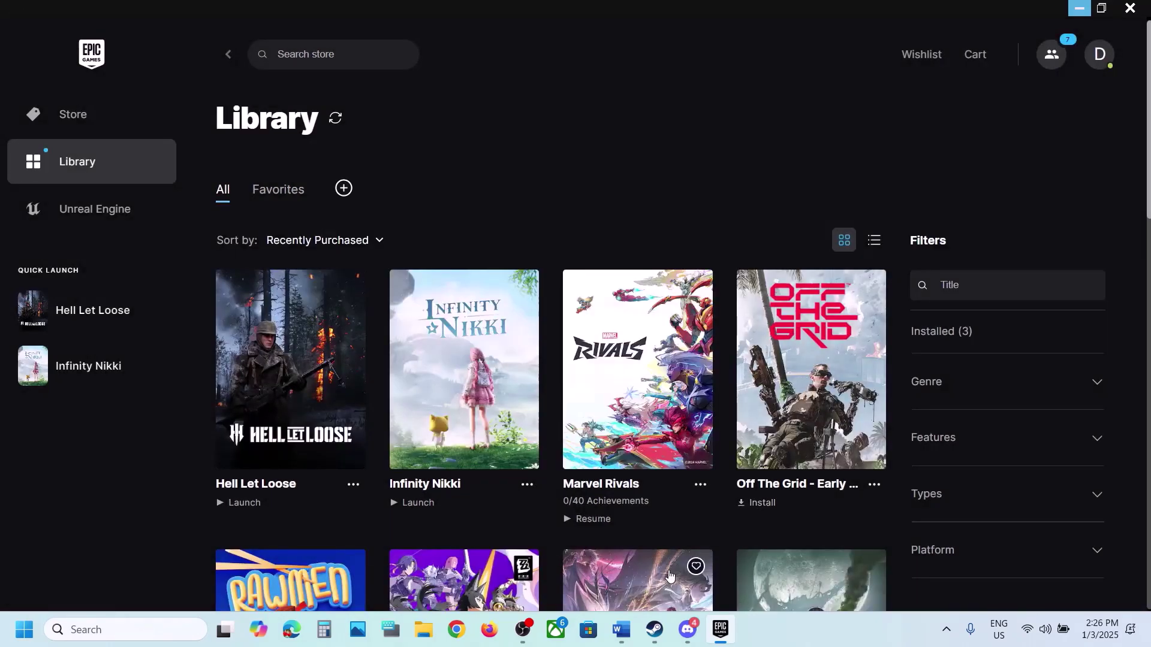
Step: Return to the Word document and go through Step 8, highlighting "Razer software" and "Voicemeeter"
left_click(622, 630)
scroll(488, 439, "down", 5)
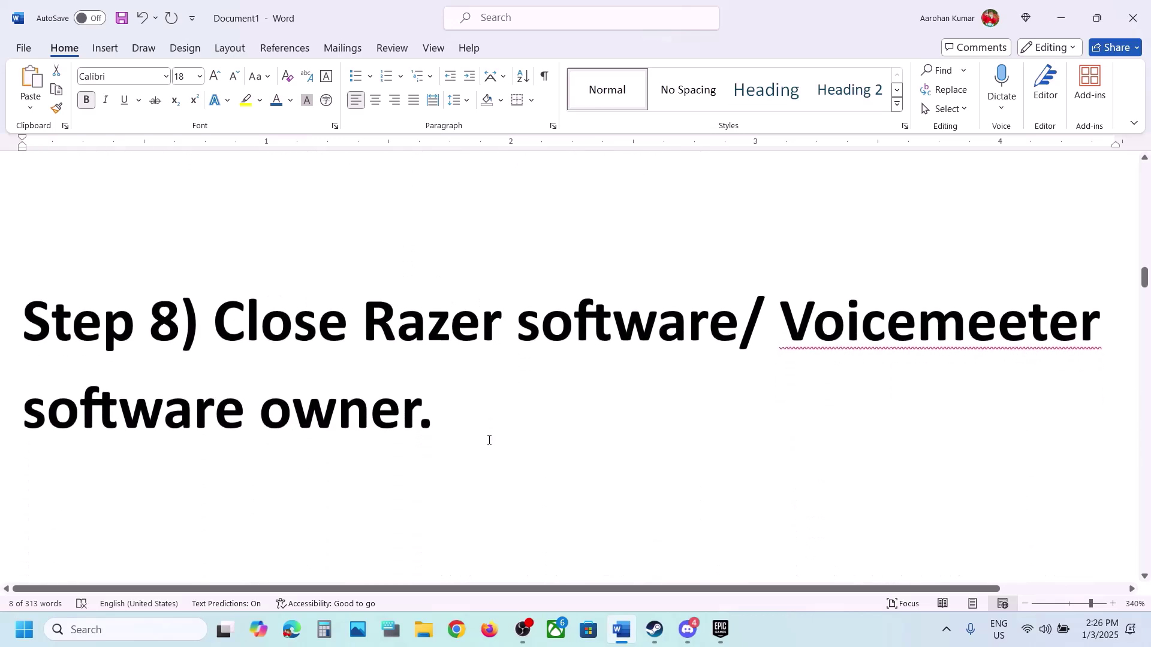
left_click_drag(480, 303, 690, 308)
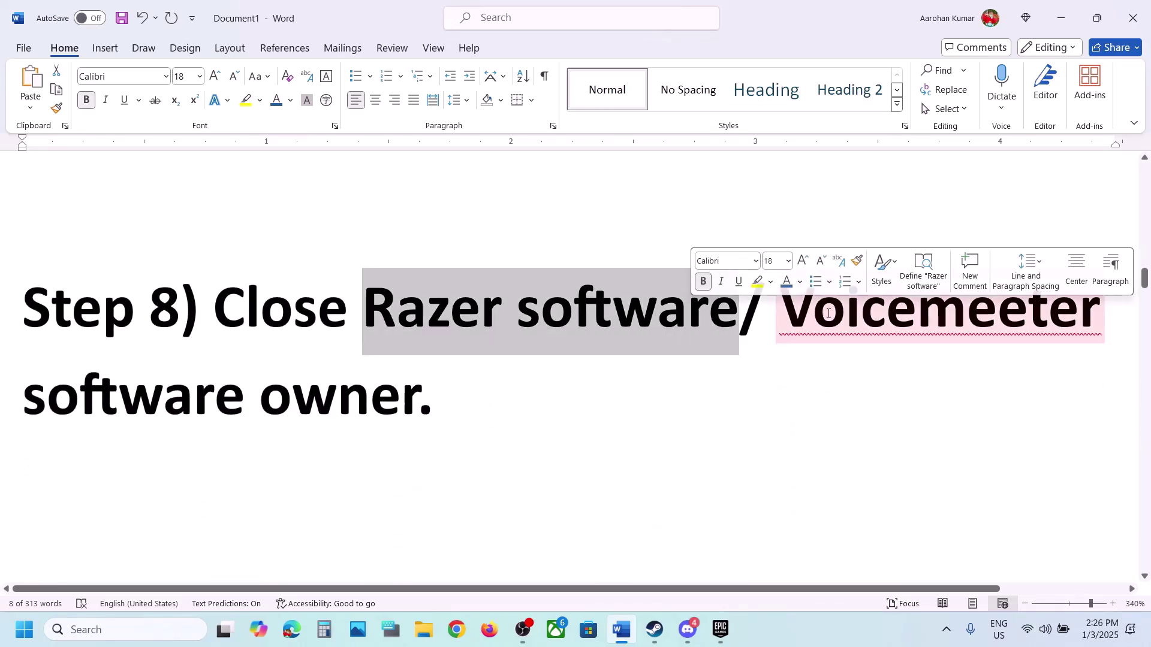
left_click_drag(786, 316, 1101, 310)
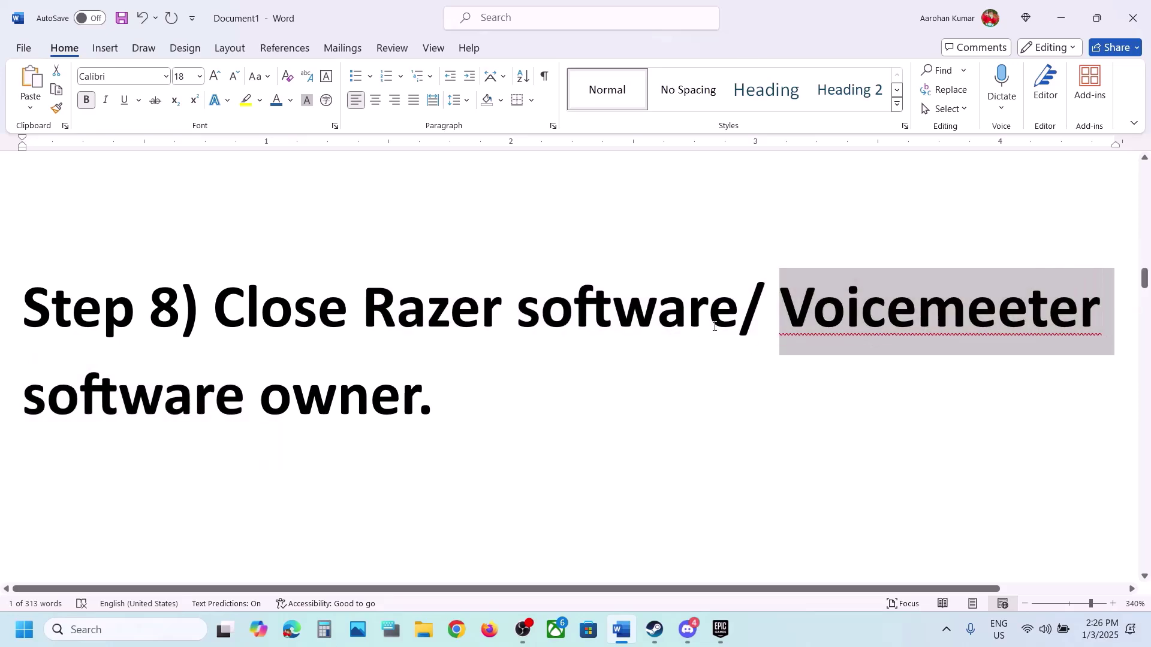
Step: Go to Step 9 in the document and highlight the Hell Let Loose\HLL\Content path and the word "Paks"
scroll(614, 375, "down", 5)
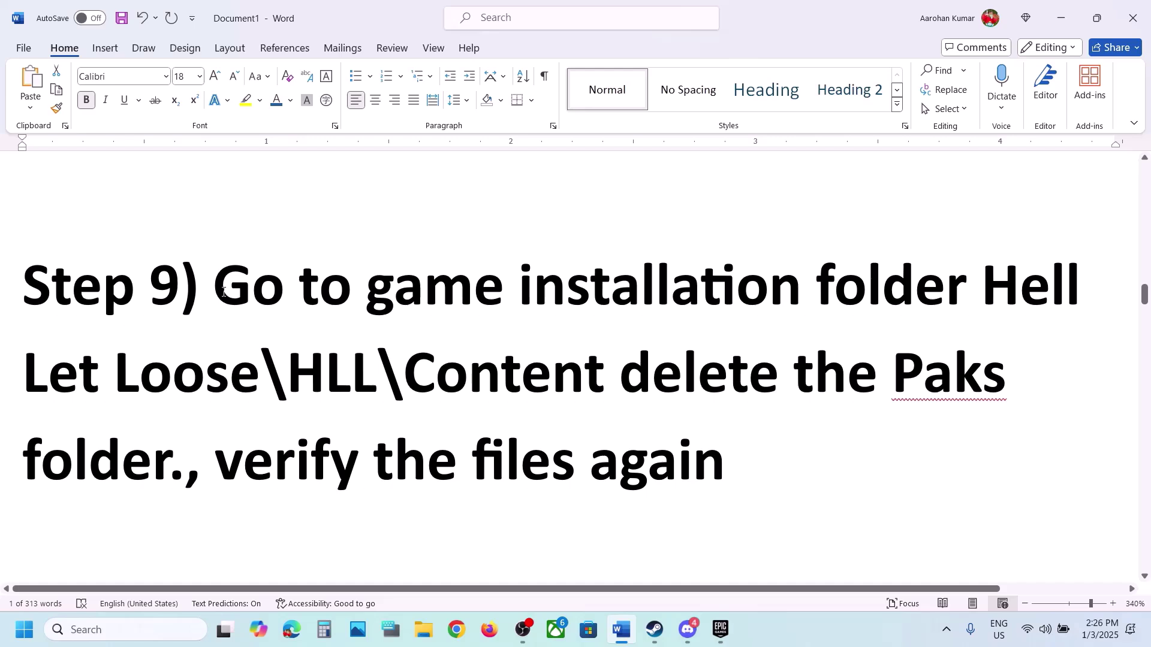
left_click_drag(223, 292, 793, 362)
left_click_drag(903, 377, 1009, 386)
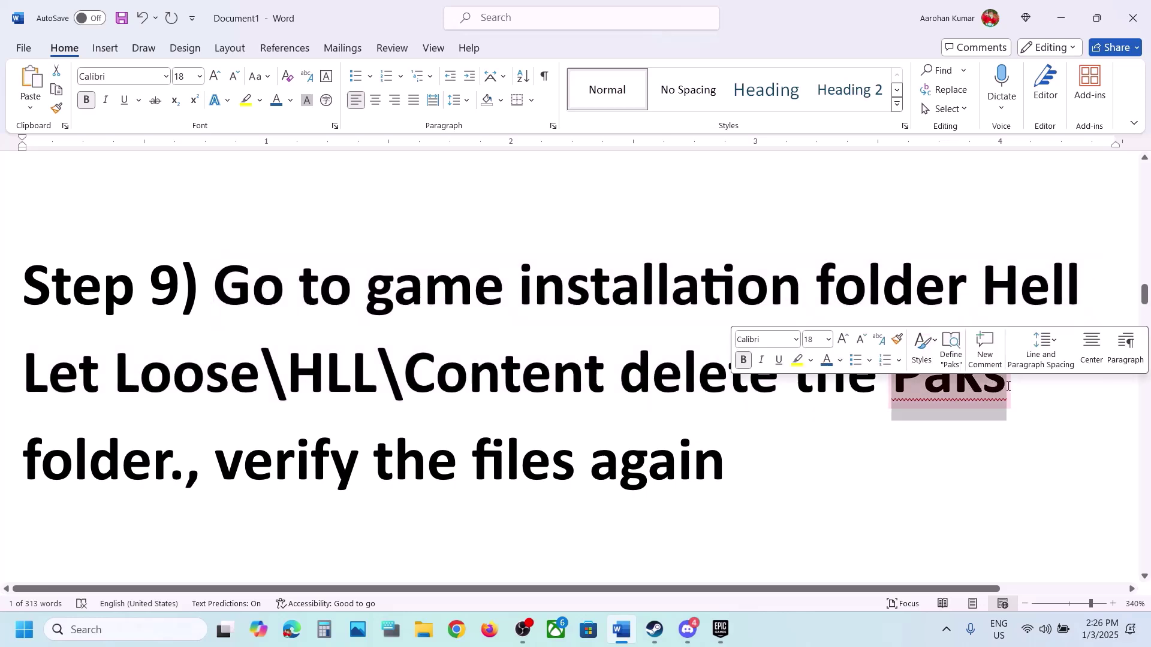
Step: Open File Explorer and look for the game's folder in C:\Program Files (x86)\Steam\steamapps\common
left_click(429, 628)
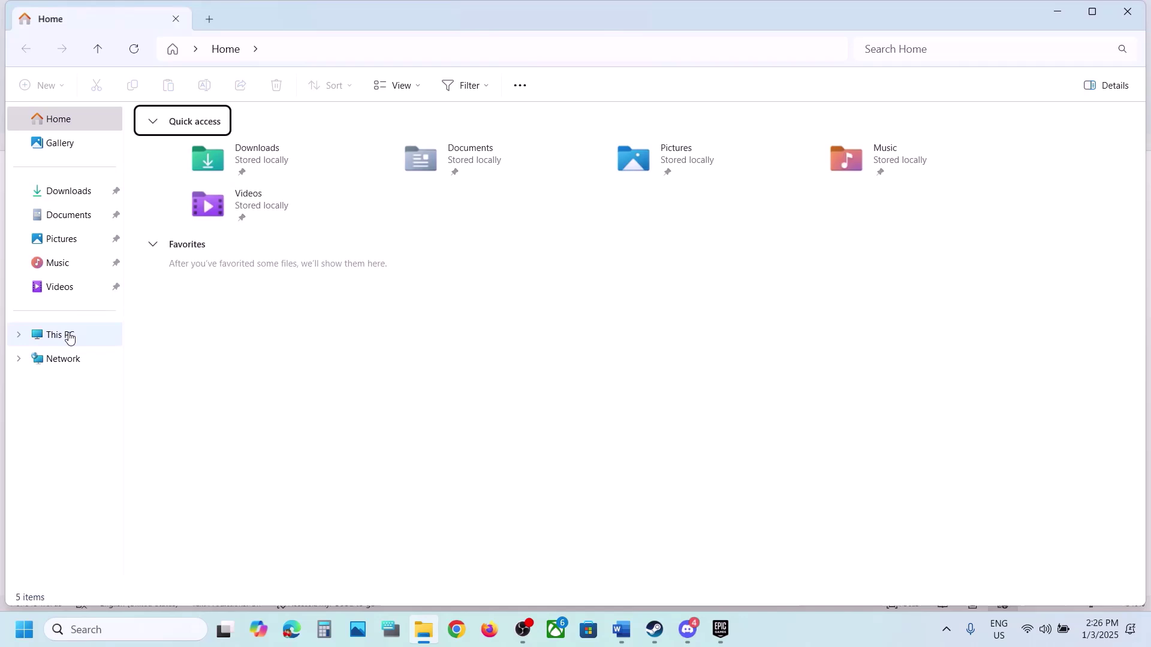
left_click(63, 335)
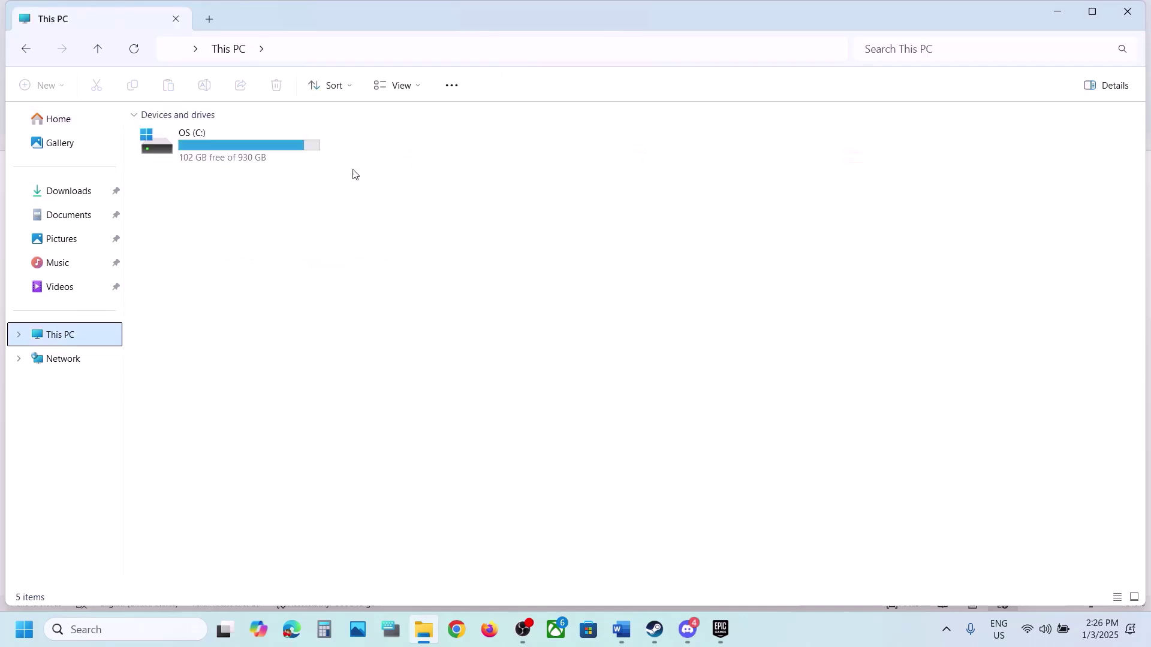
double_click(274, 160)
scroll(262, 354, "down", 3)
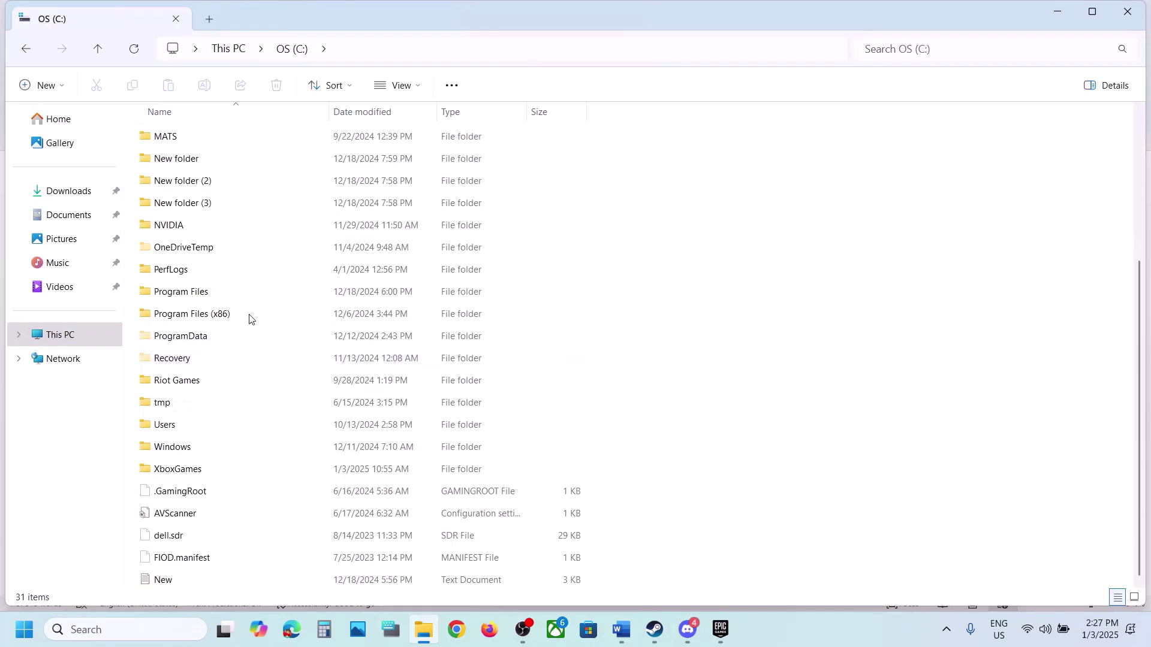
double_click(232, 313)
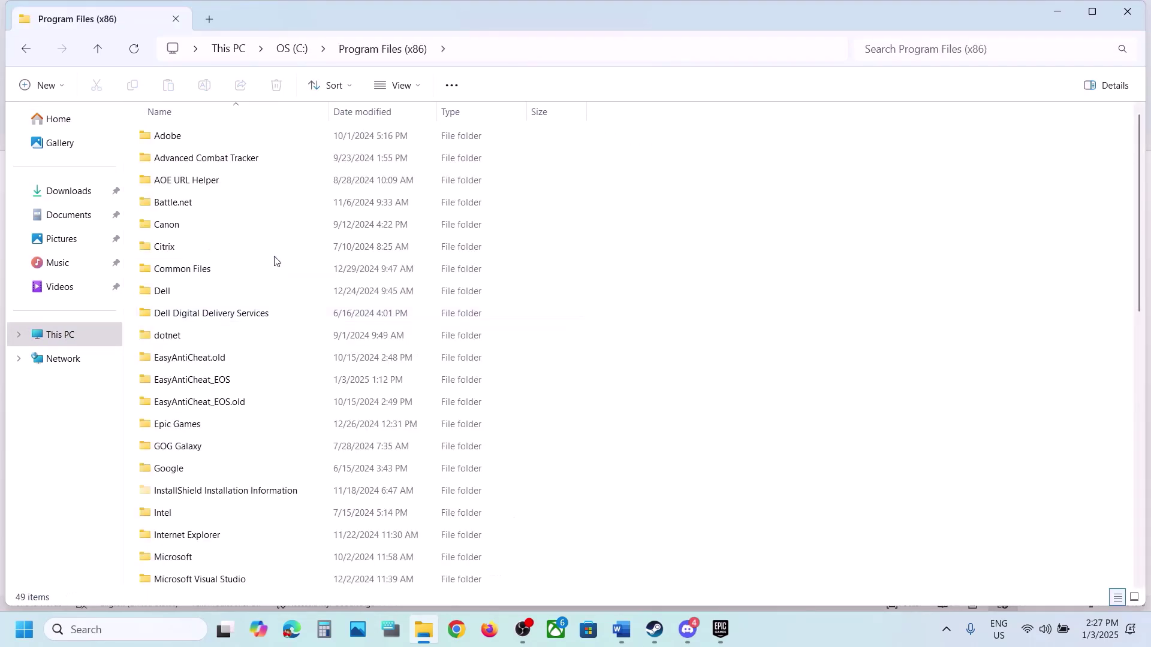
scroll(219, 347, "down", 3)
scroll(198, 336, "down", 2)
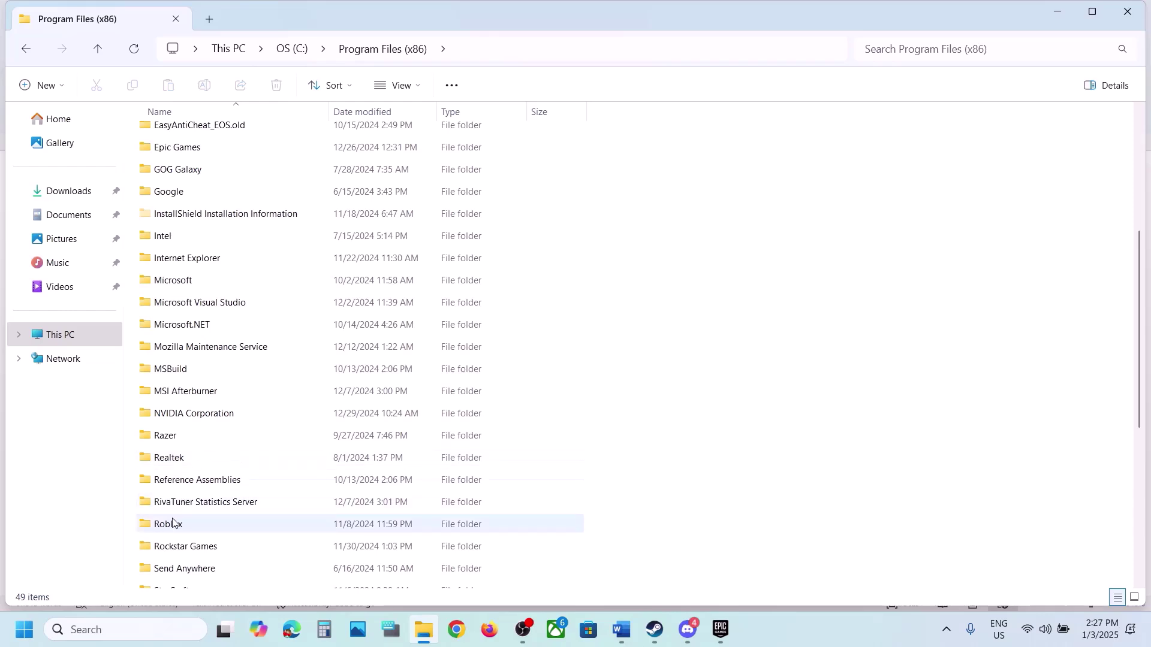
scroll(227, 366, "down", 4)
double_click(185, 384)
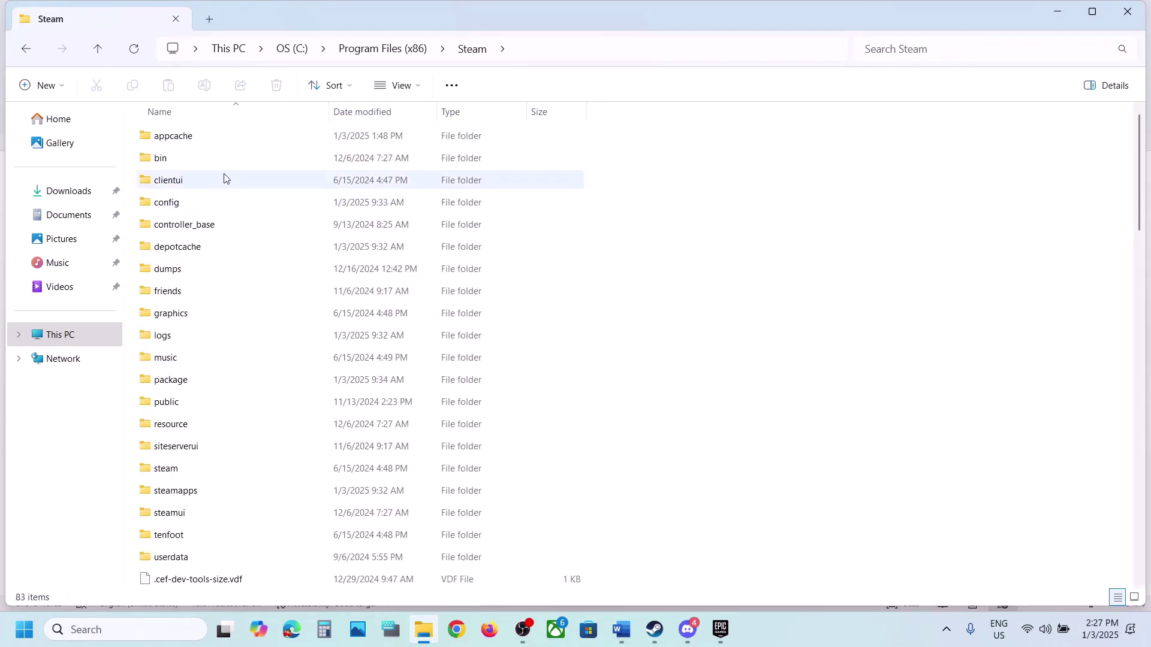
double_click(190, 493)
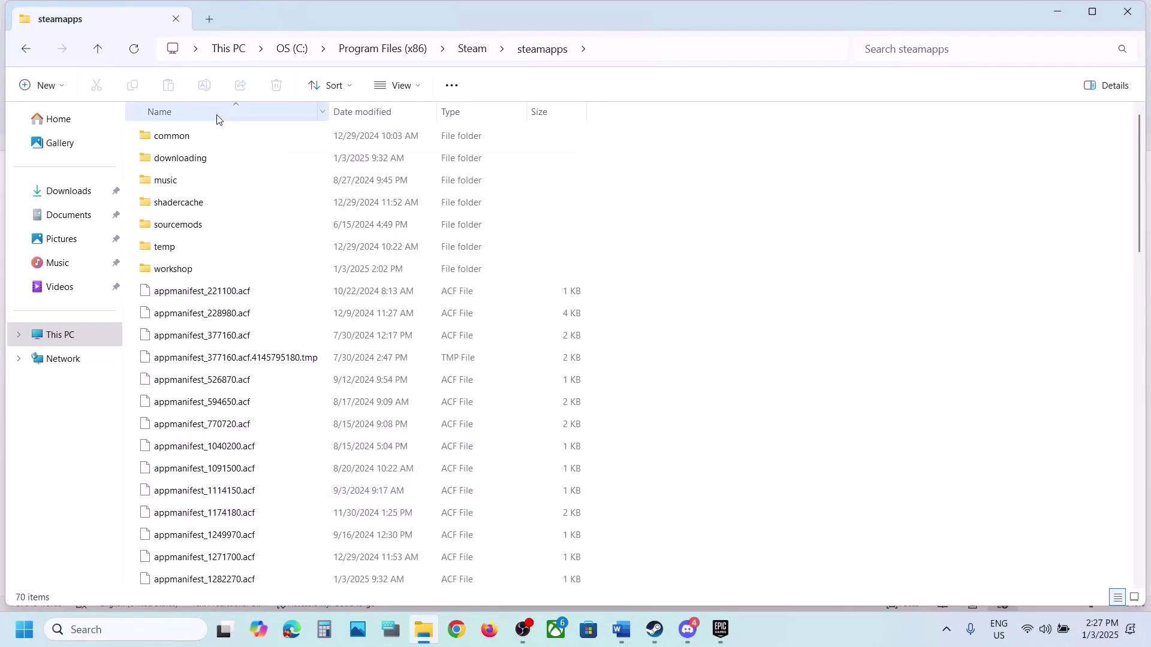
double_click(197, 134)
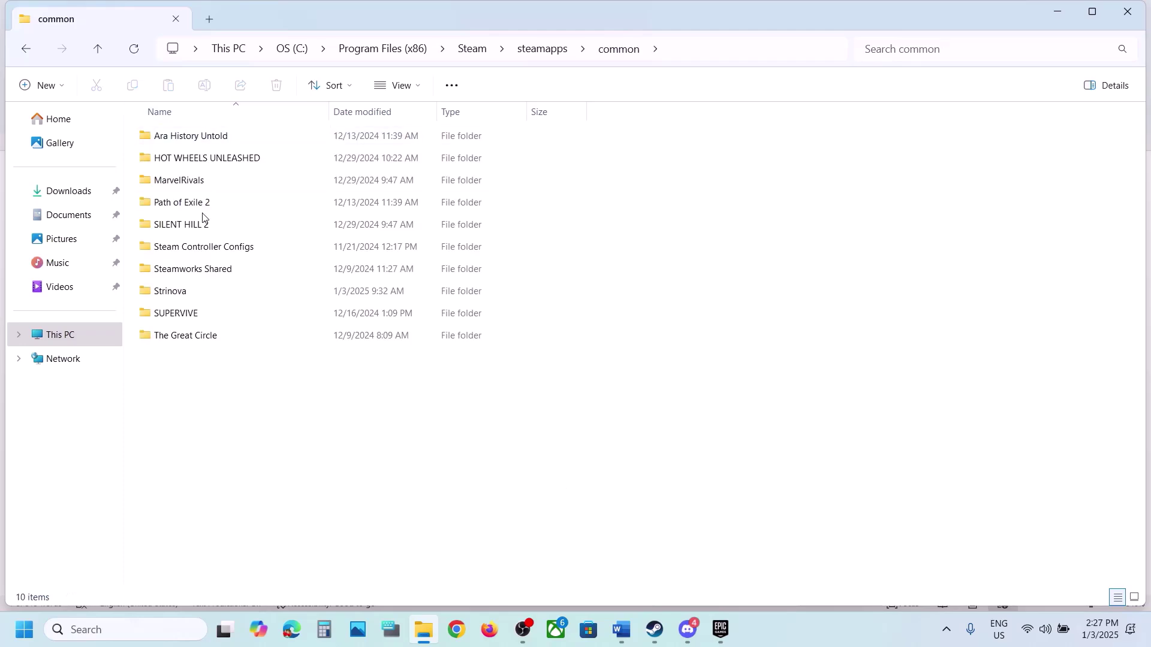
Step: Go to C:\Program Files\Epic Games\HellLetLooseG0WU4\HLL\Content and select the Paks folder
left_click(110, 56)
left_click(110, 56)
left_click(110, 56)
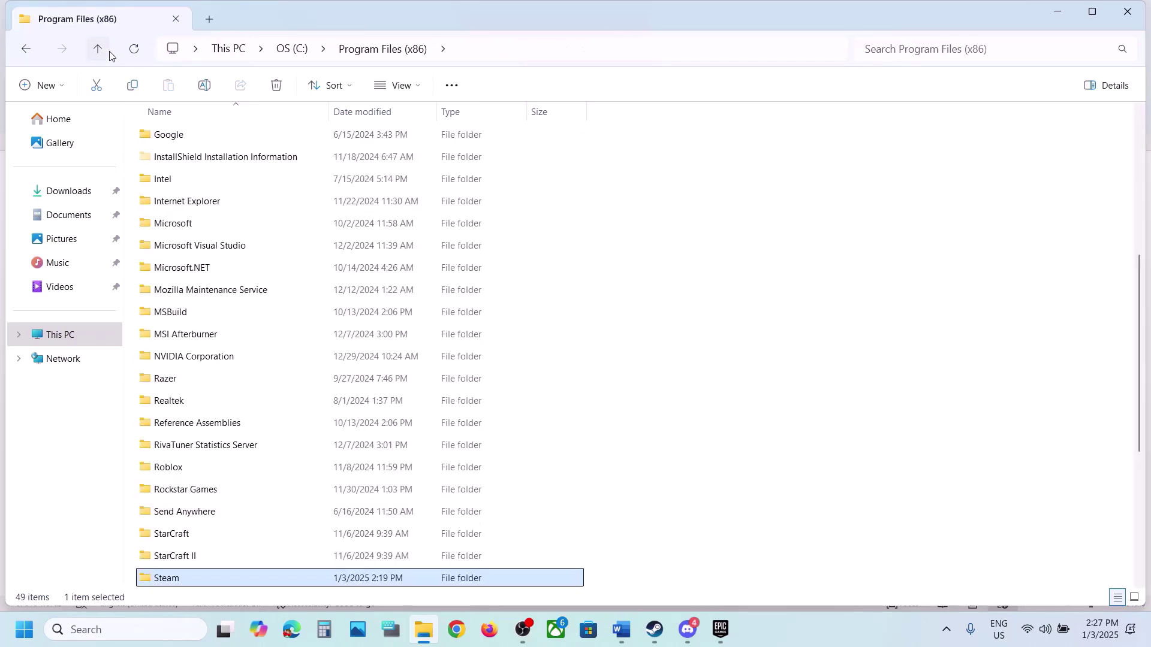
left_click(109, 56)
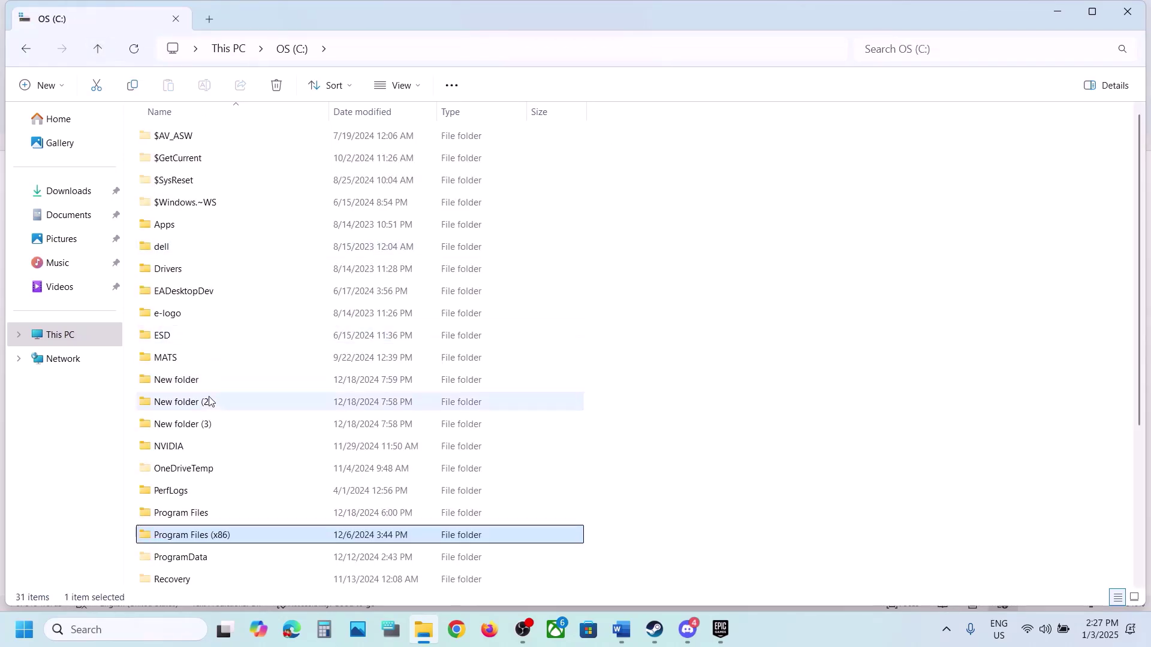
double_click(179, 512)
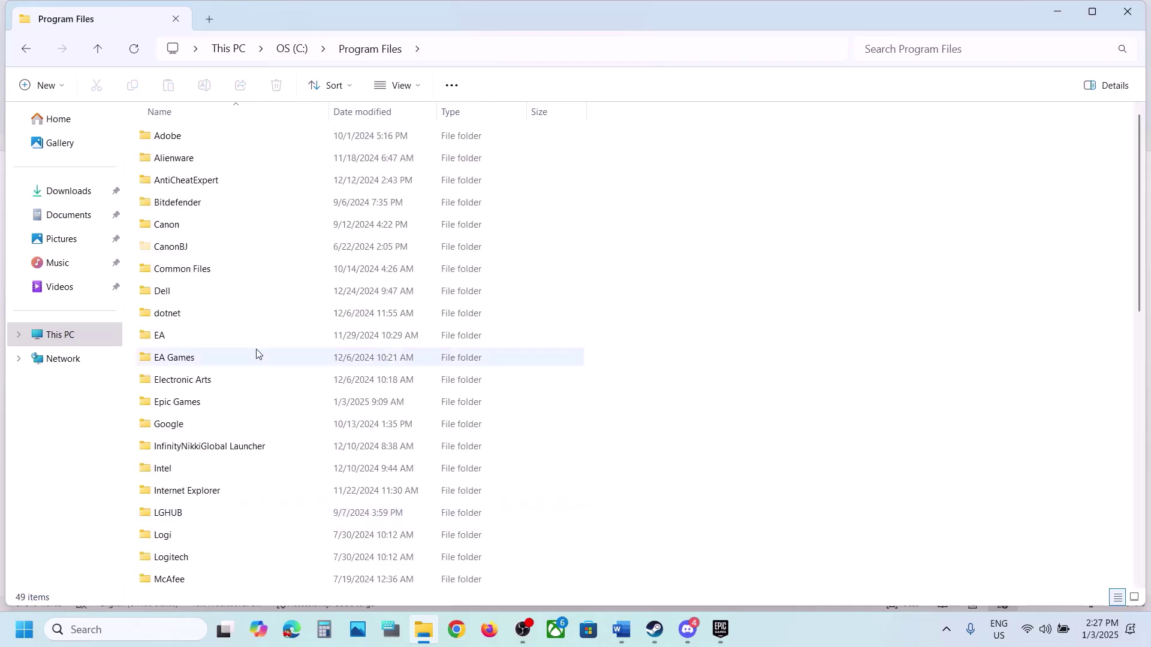
double_click(190, 401)
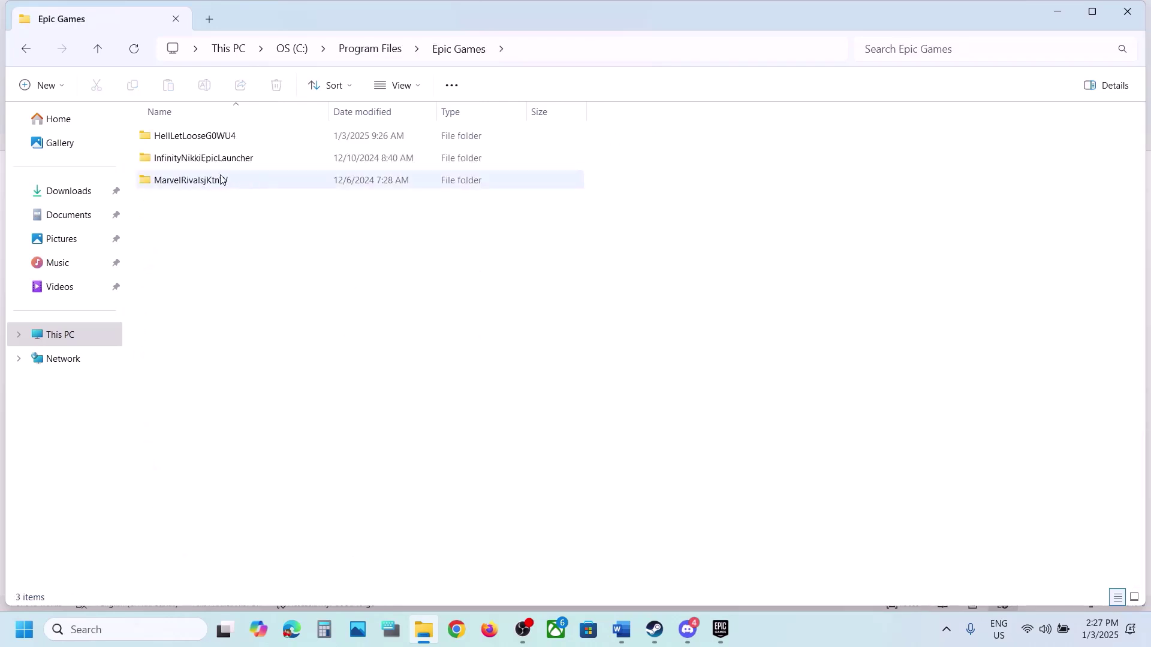
double_click(198, 135)
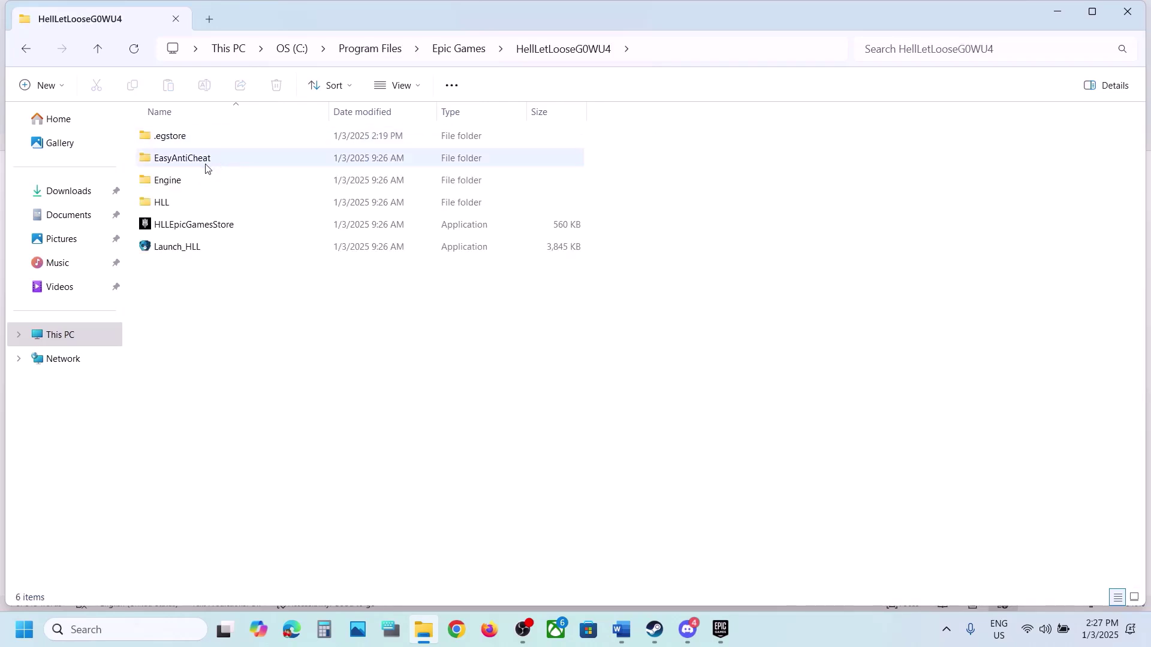
double_click(200, 203)
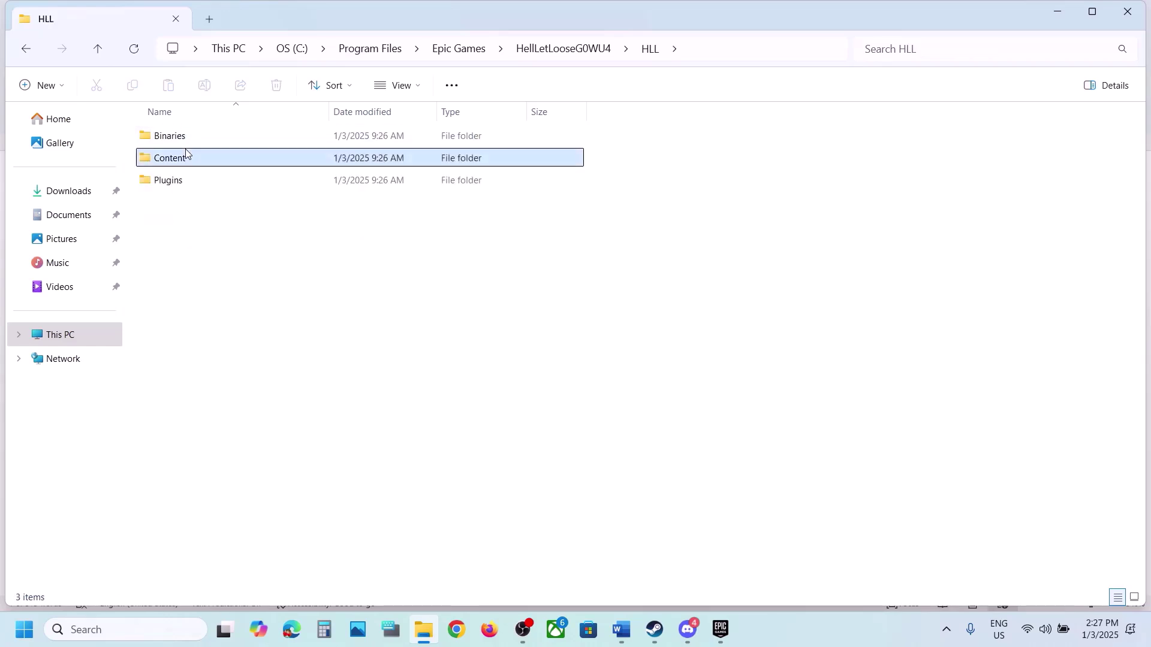
double_click(187, 155)
left_click(168, 166)
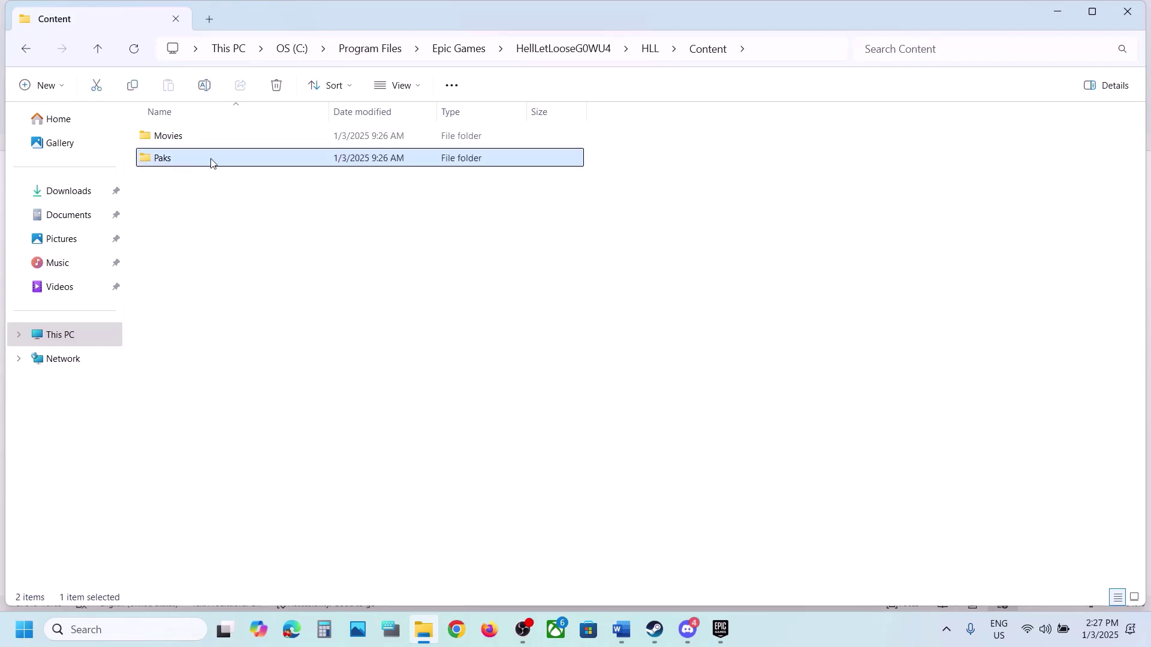
Step: Try to delete the Paks folder from the game's Content folder
key("super+s")
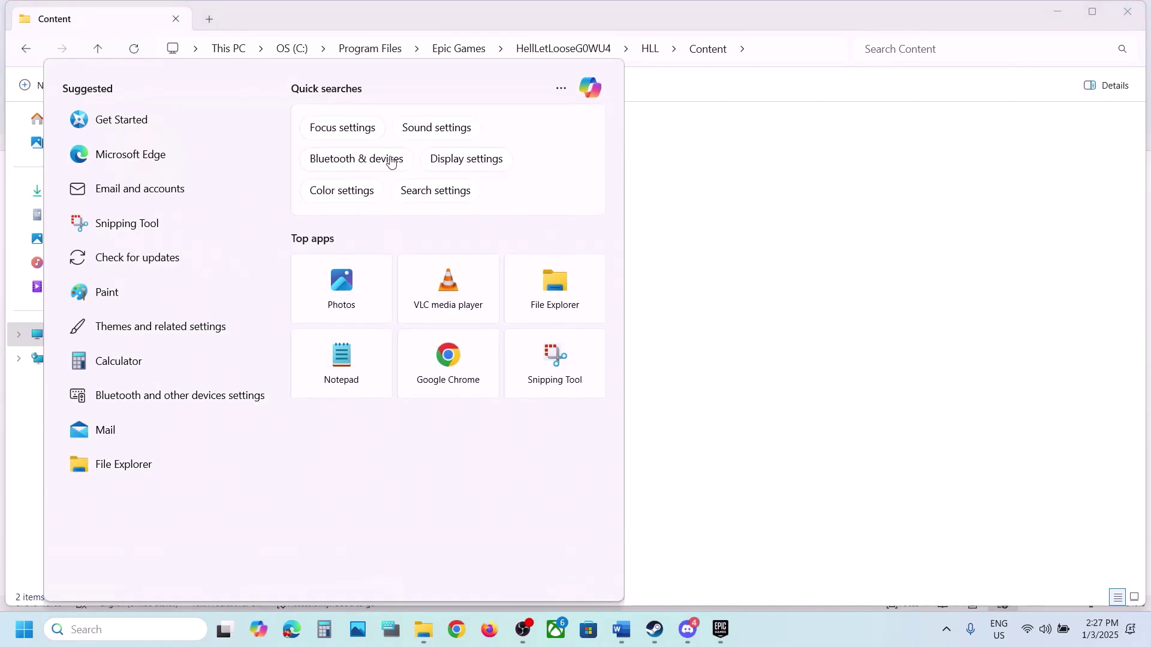
left_click(805, 262)
left_click(180, 163)
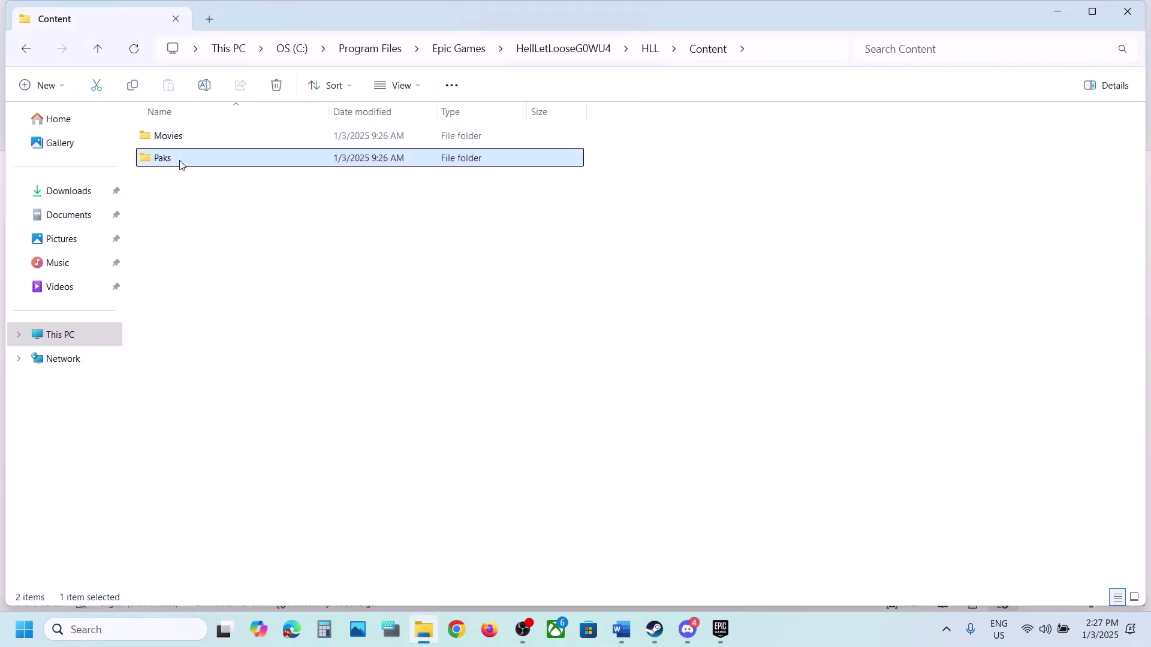
right_click(170, 163)
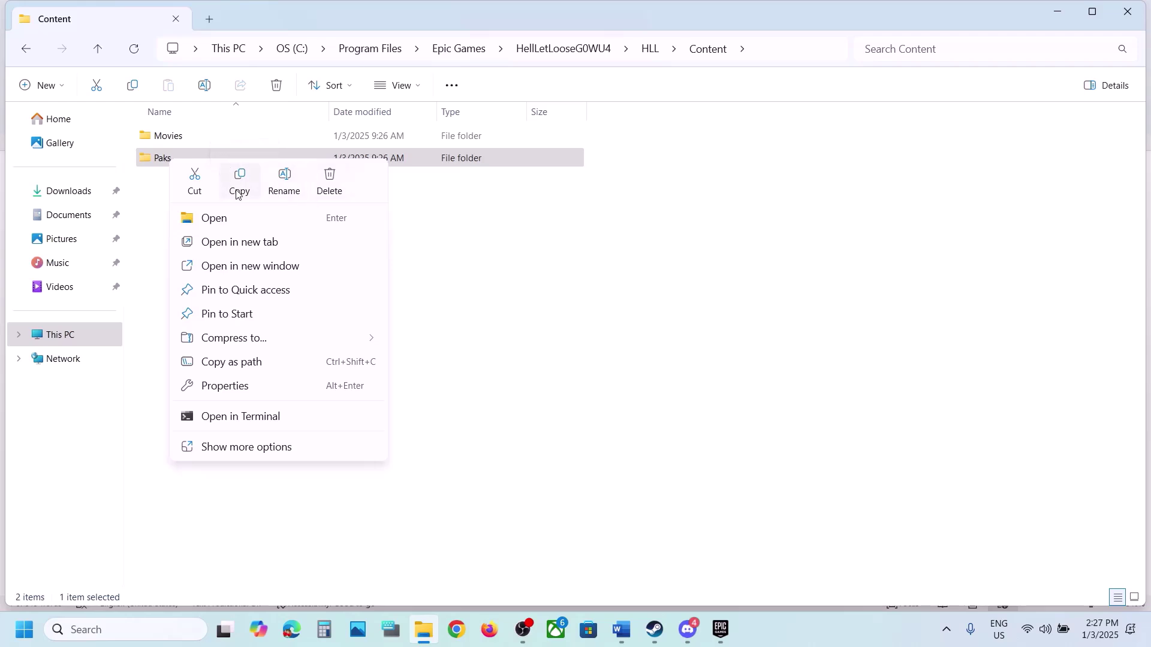
right_click(158, 162)
left_click(319, 180)
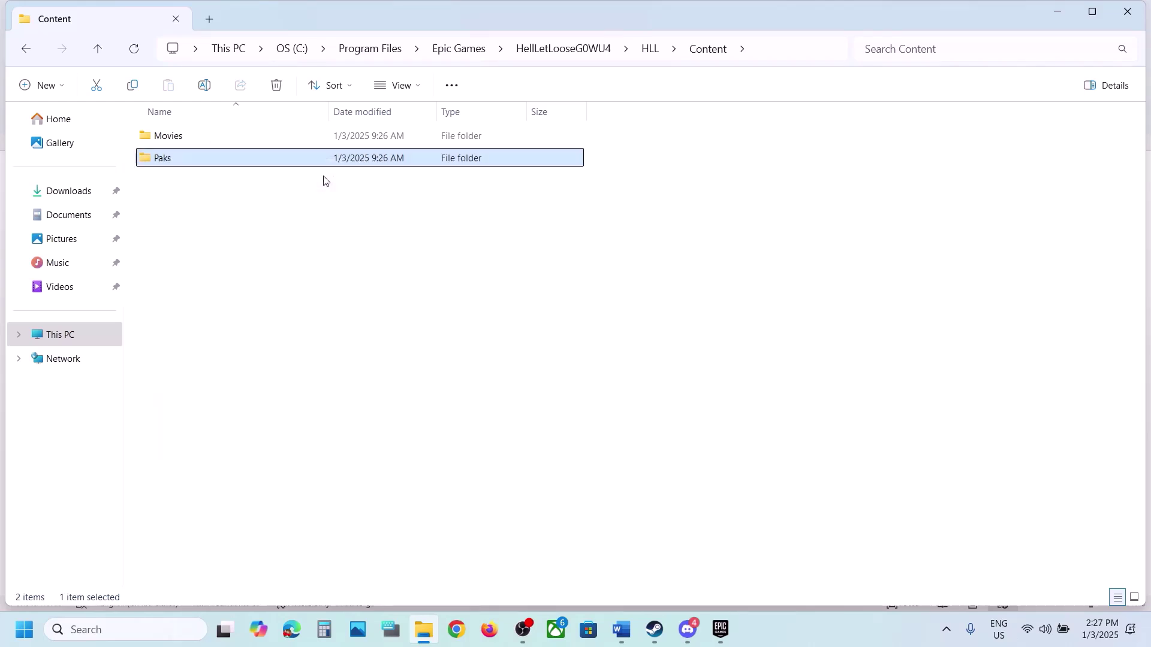
Step: Switch to Steam and review the Installed Files properties of HOT WHEELS UNLEASHED, then switch to the Epic Games Launcher library
left_click(660, 631)
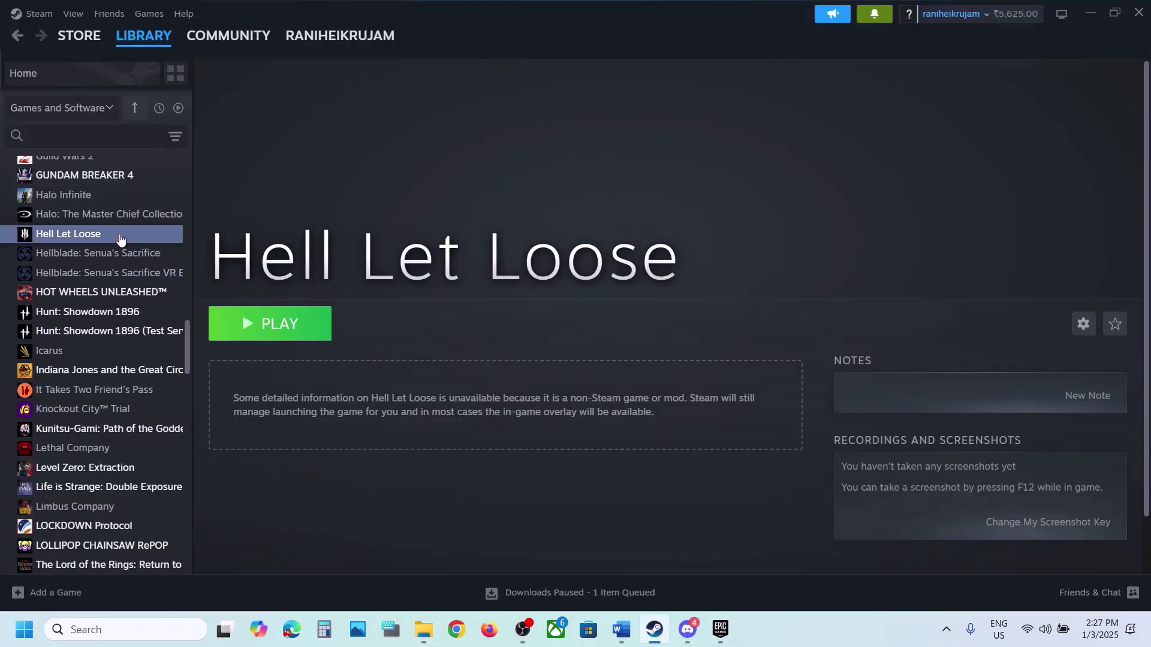
right_click(99, 293)
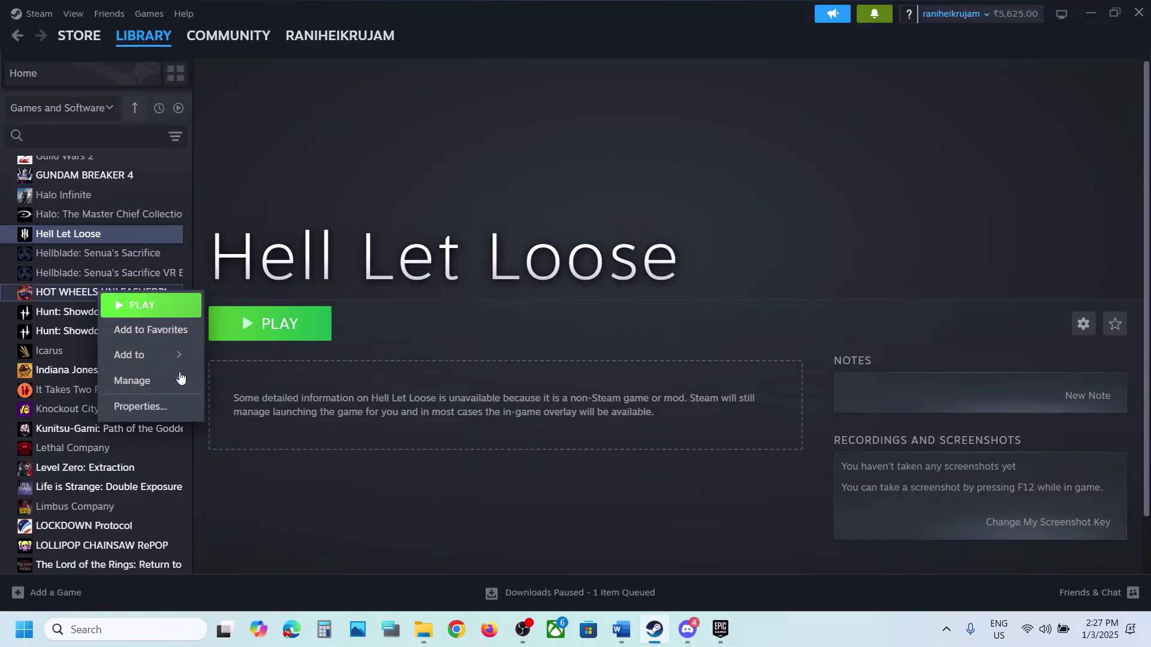
left_click(150, 406)
left_click(317, 231)
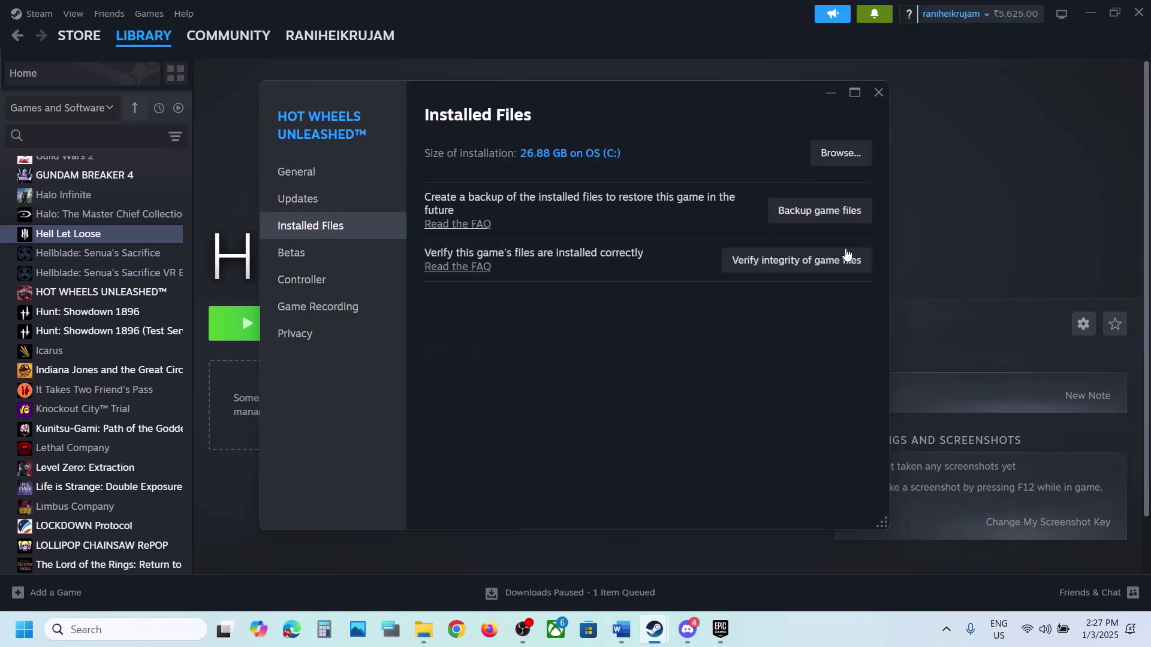
left_click(876, 95)
left_click(725, 639)
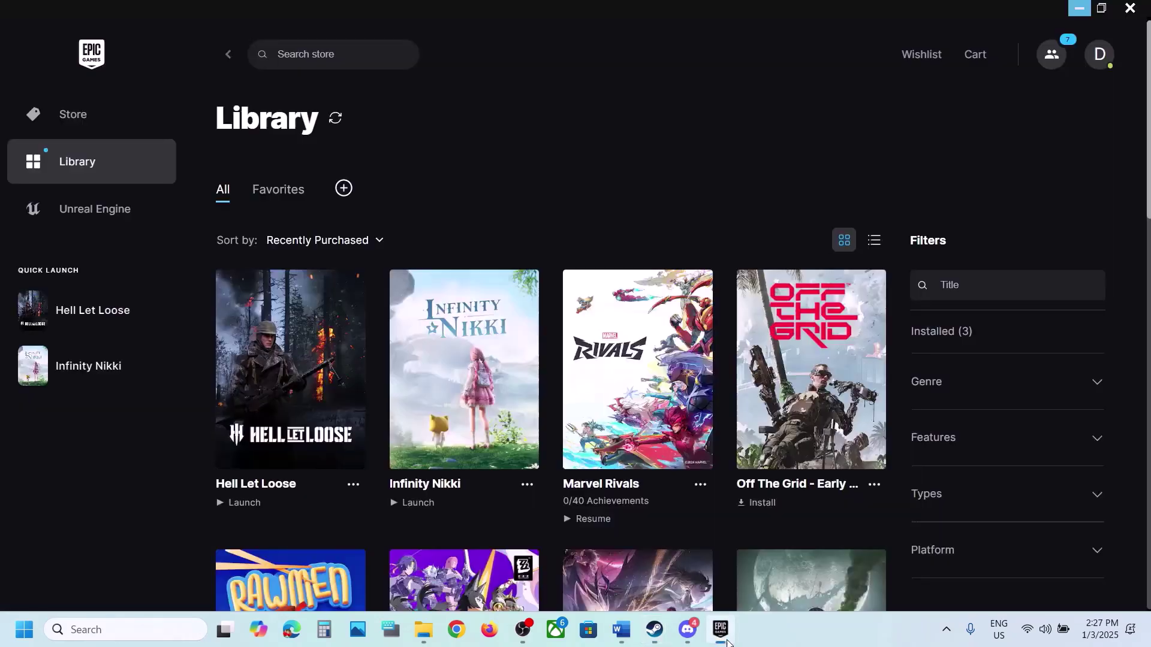
Step: View the Manage options of Hell Let Loose, including Verify Files, and close them
left_click(346, 487)
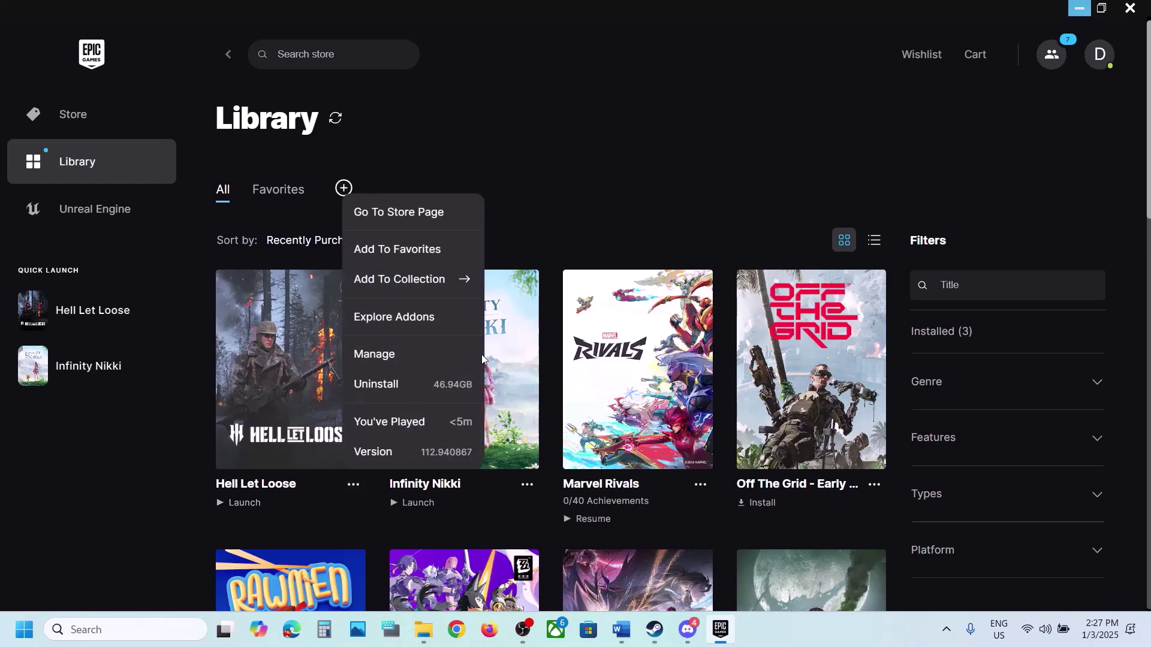
left_click(388, 357)
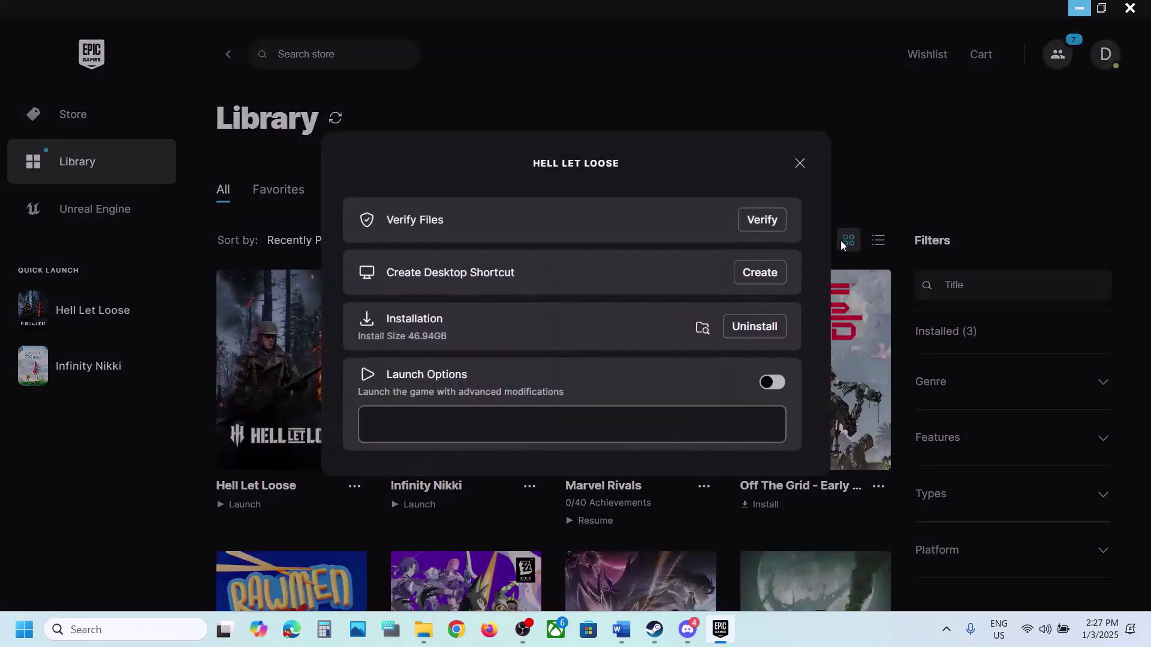
left_click(799, 163)
Step: Switch to Word, find Step 10 in the notes, and open the %localappdata% folder with the Run dialog
left_click(621, 629)
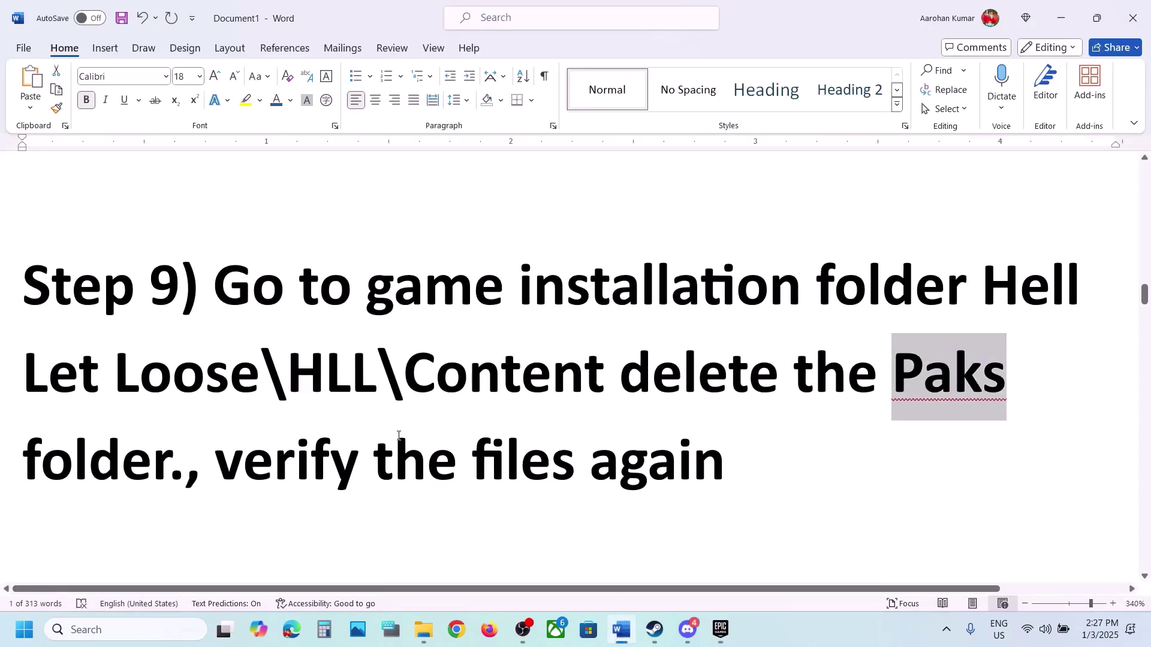
scroll(399, 436, "down", 5)
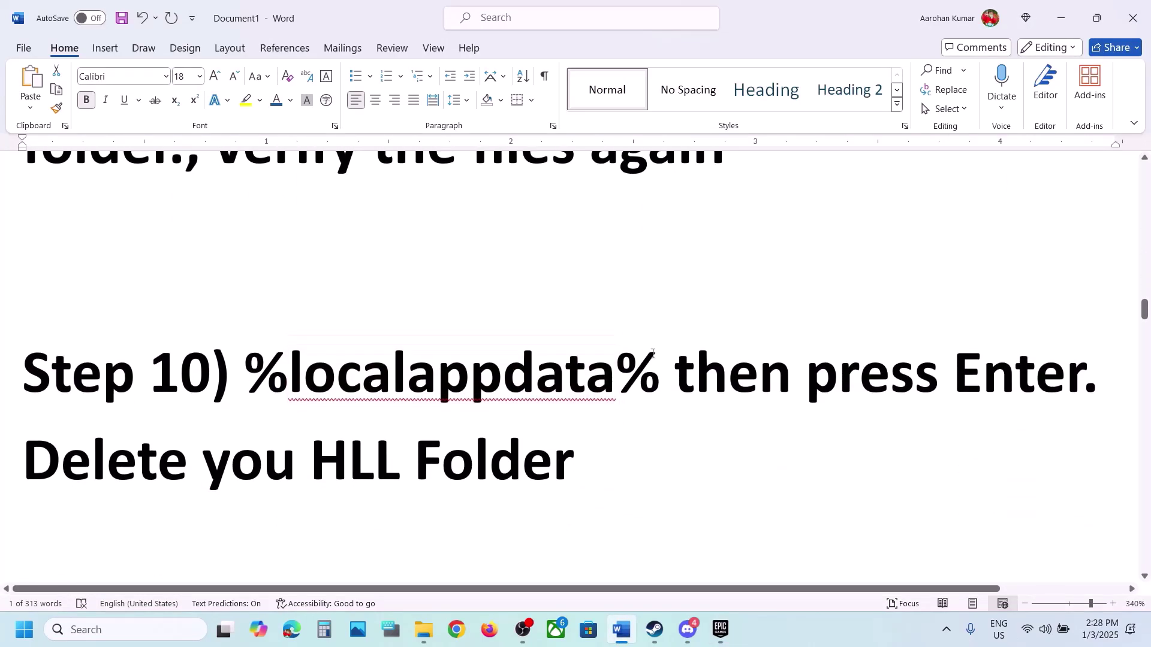
left_click_drag(657, 362, 257, 362)
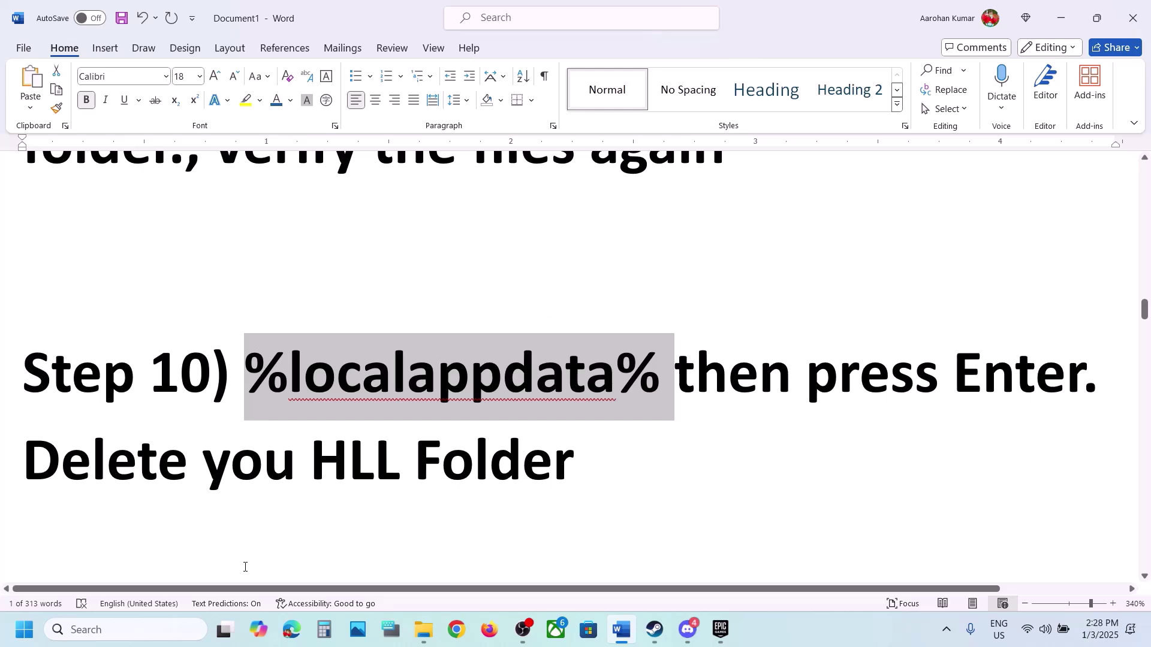
key("super+r")
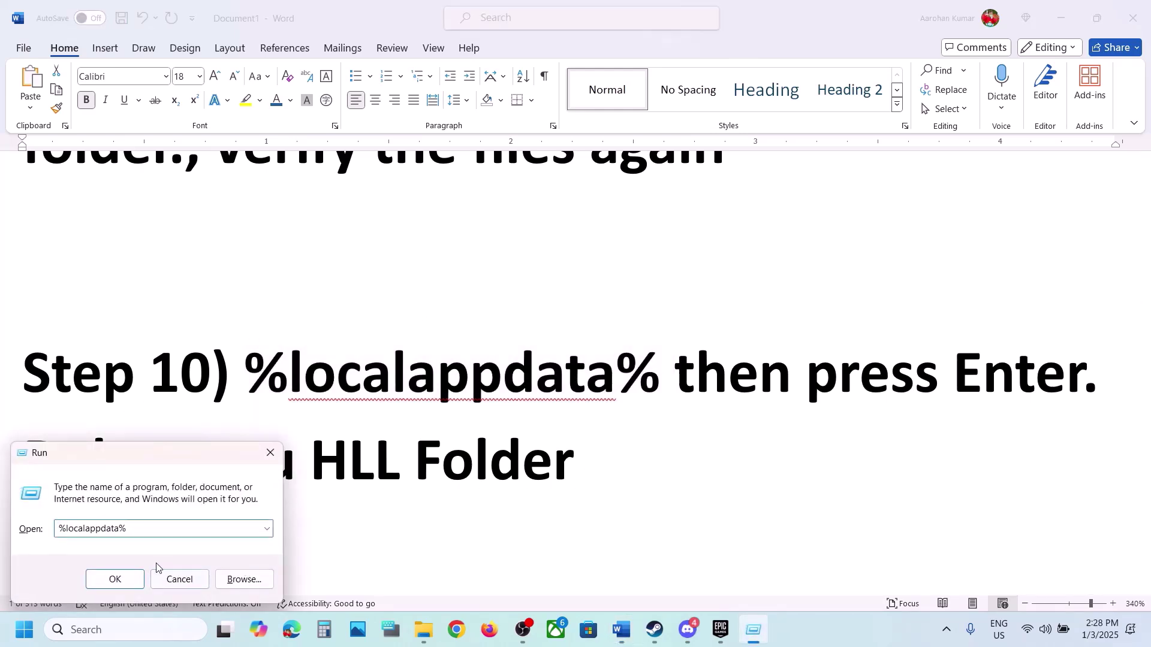
left_click(117, 579)
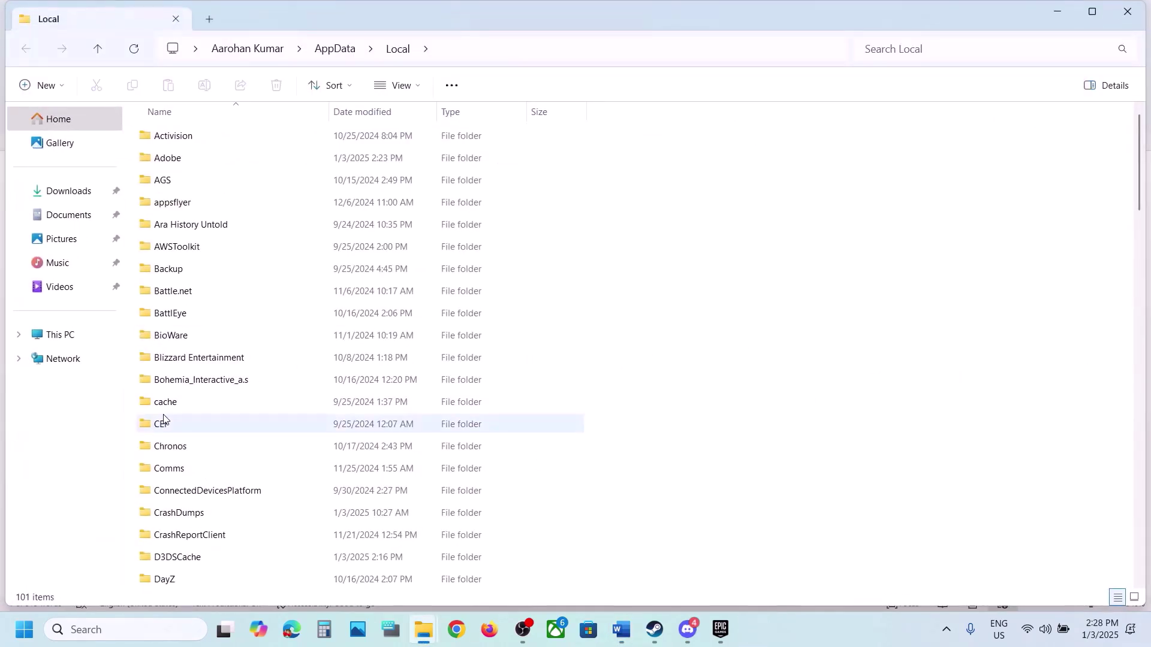
Step: Delete the HLL folder from AppData\Local and close File Explorer
left_click(163, 418)
type("hll")
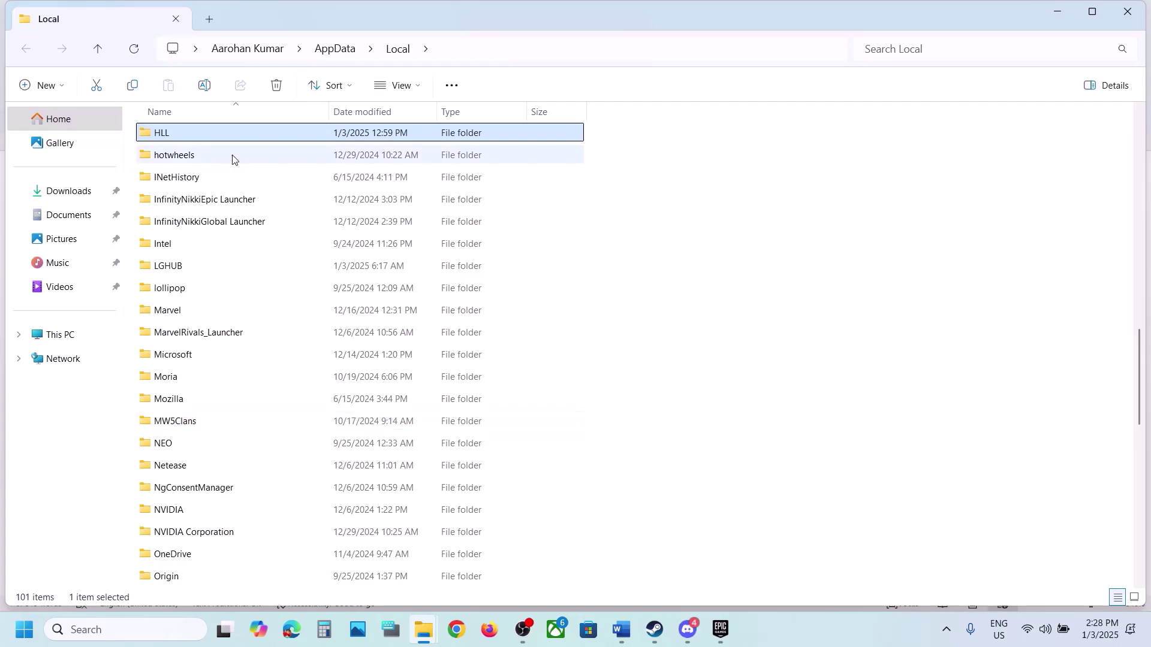
right_click(181, 139)
left_click(345, 150)
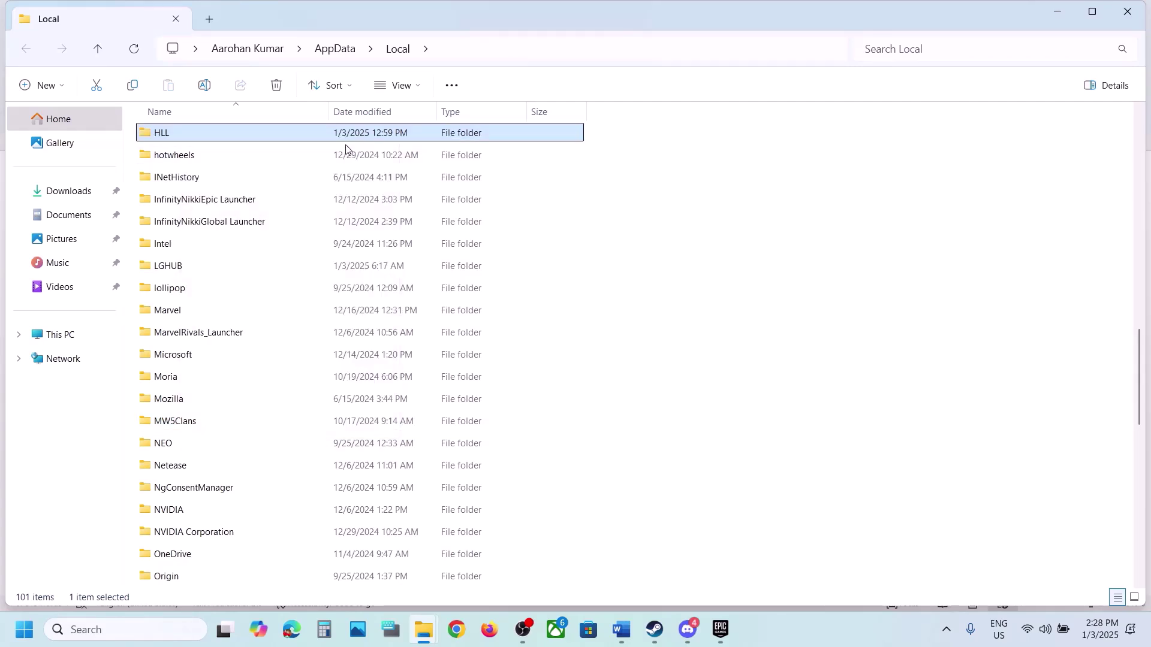
left_click(189, 274)
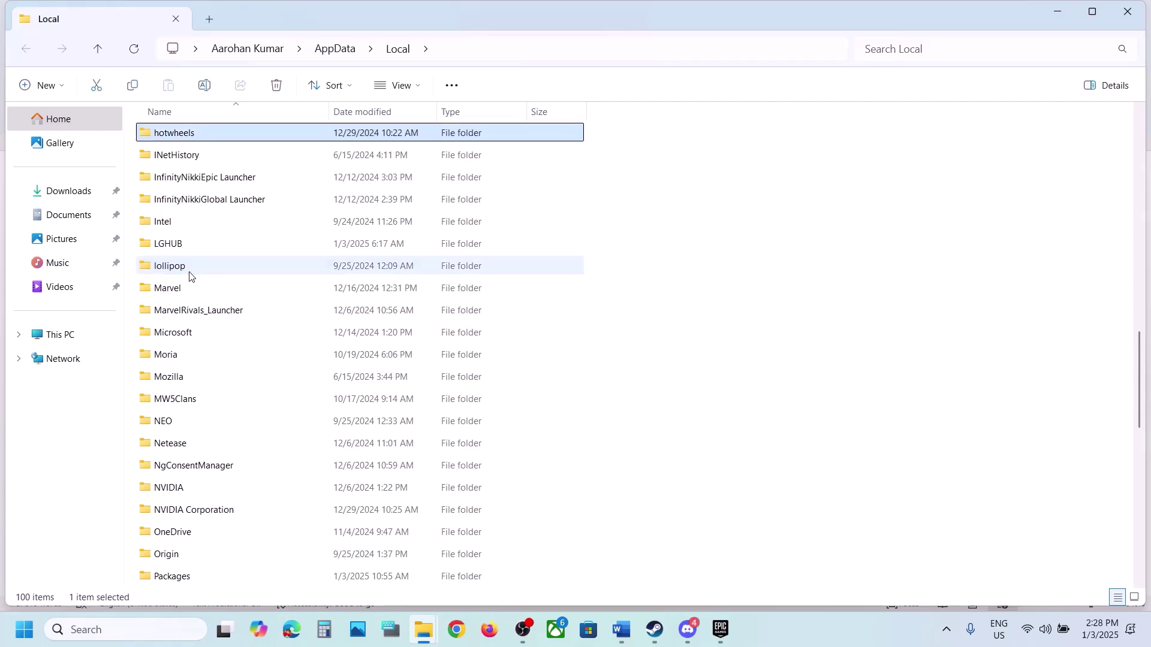
left_click(1128, 12)
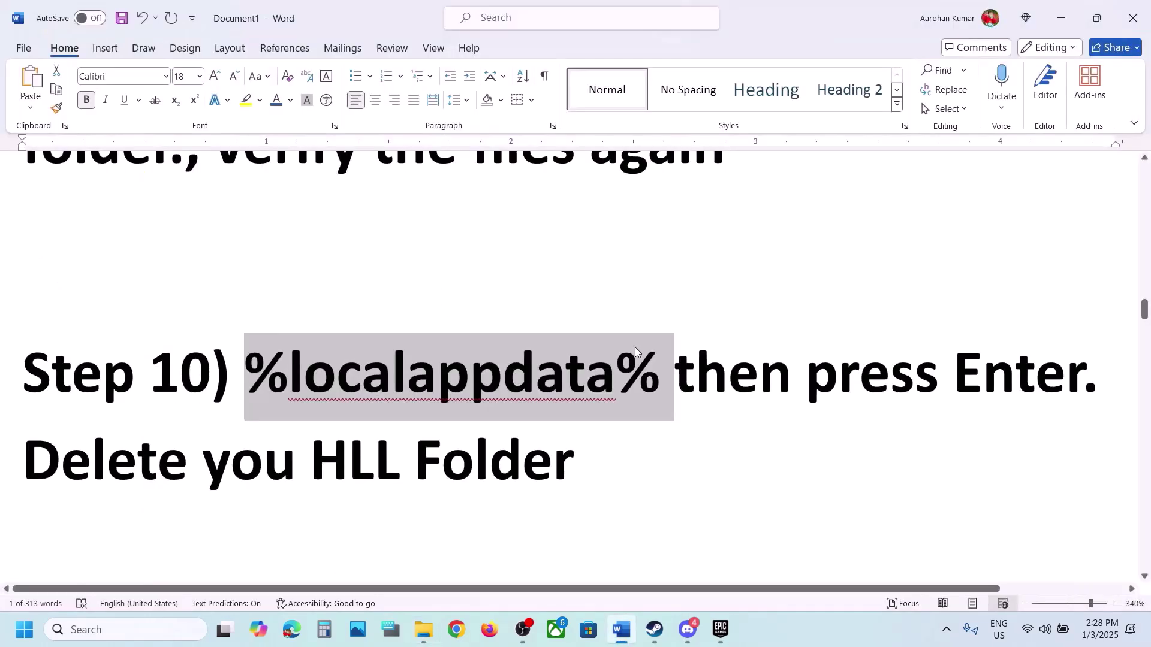
Step: Go to Step 11 in the Word notes and open Command Prompt as administrator, moved clear of the listed commands
scroll(541, 397, "down", 5)
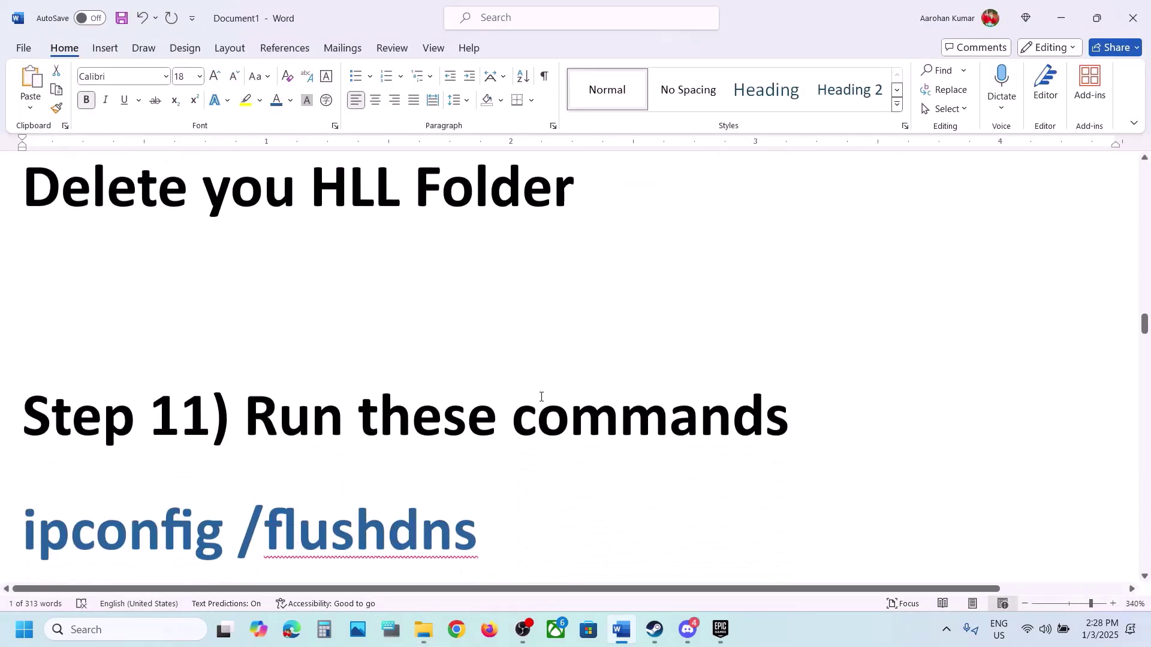
scroll(499, 381, "down", 4)
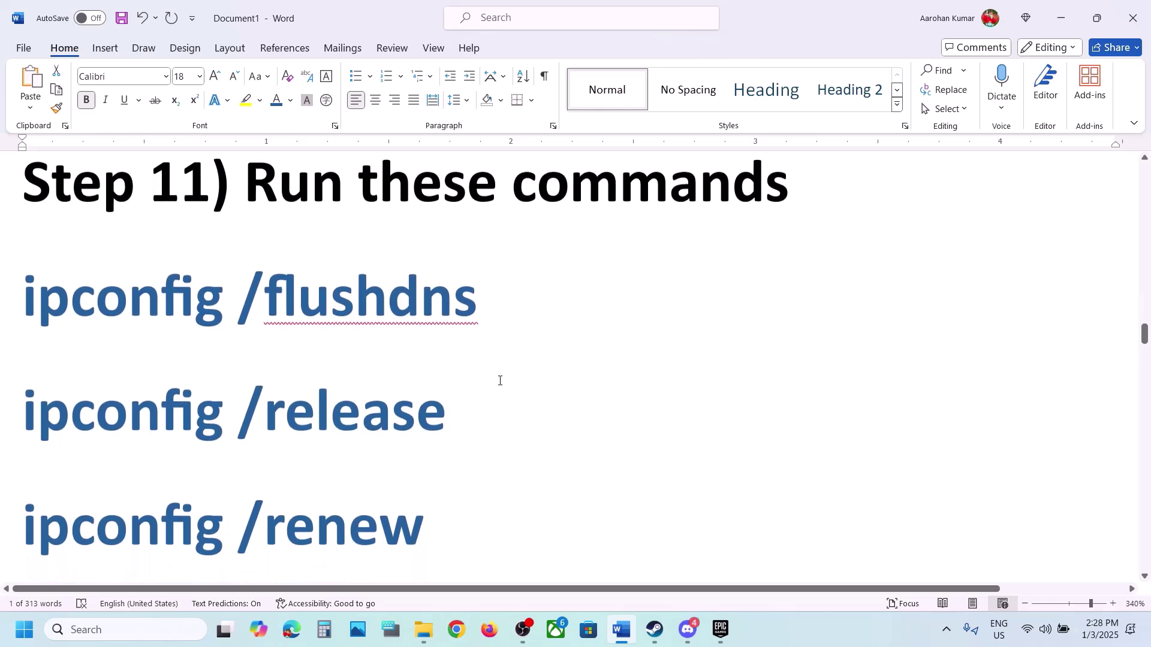
left_click(110, 629)
type("cmd")
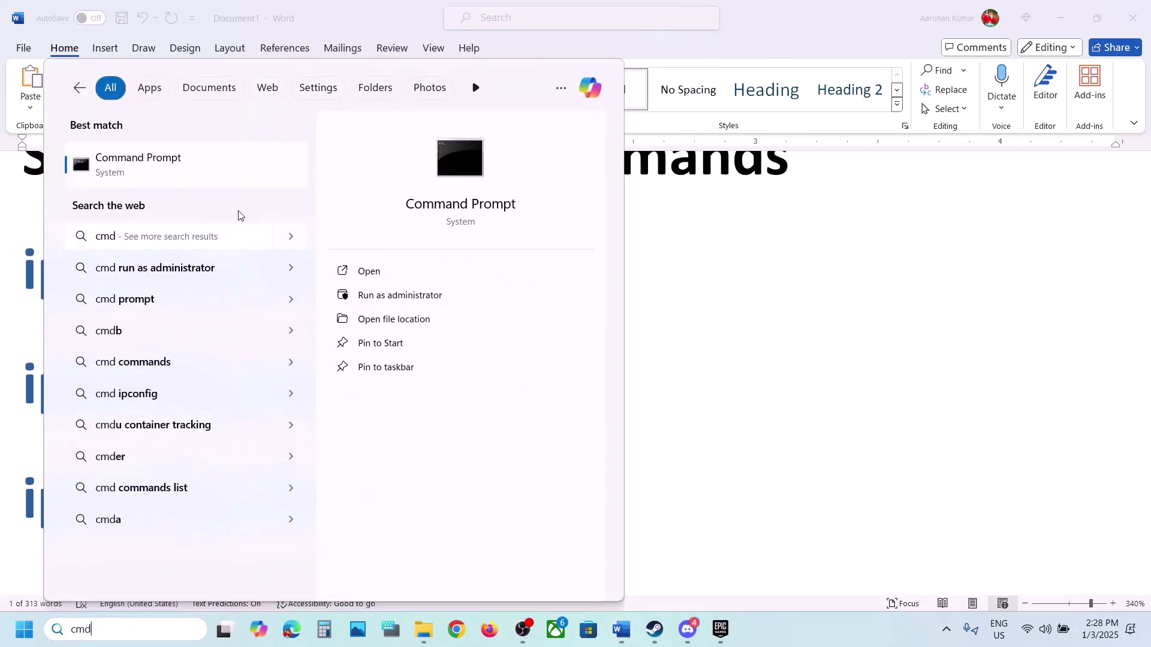
right_click(166, 172)
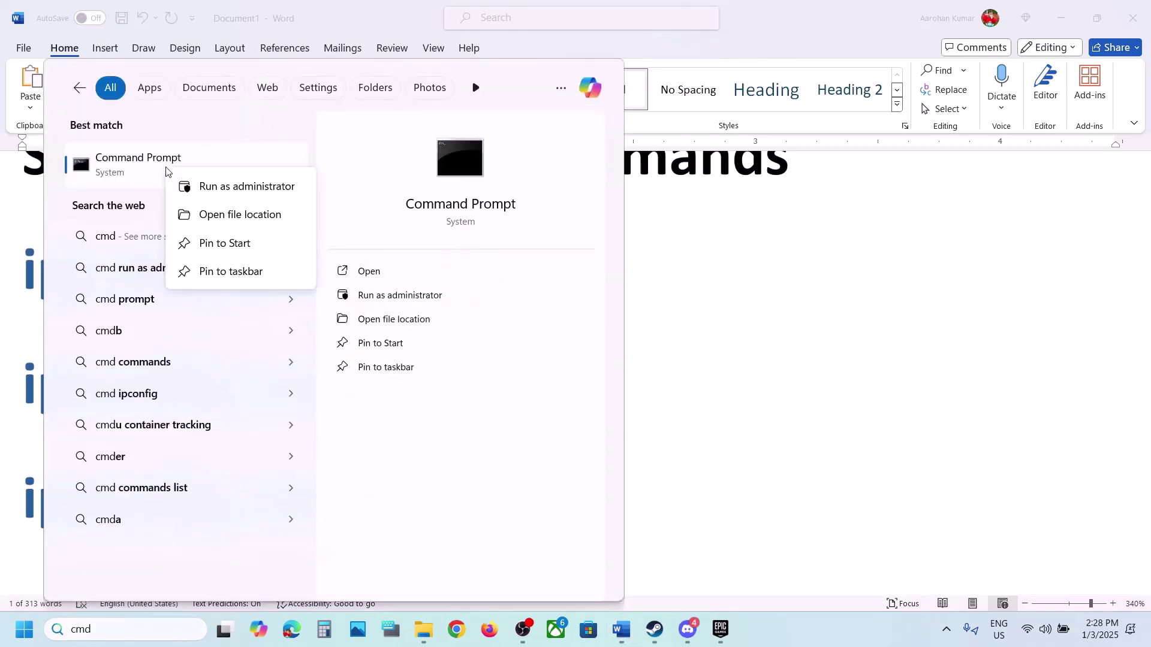
left_click(261, 188)
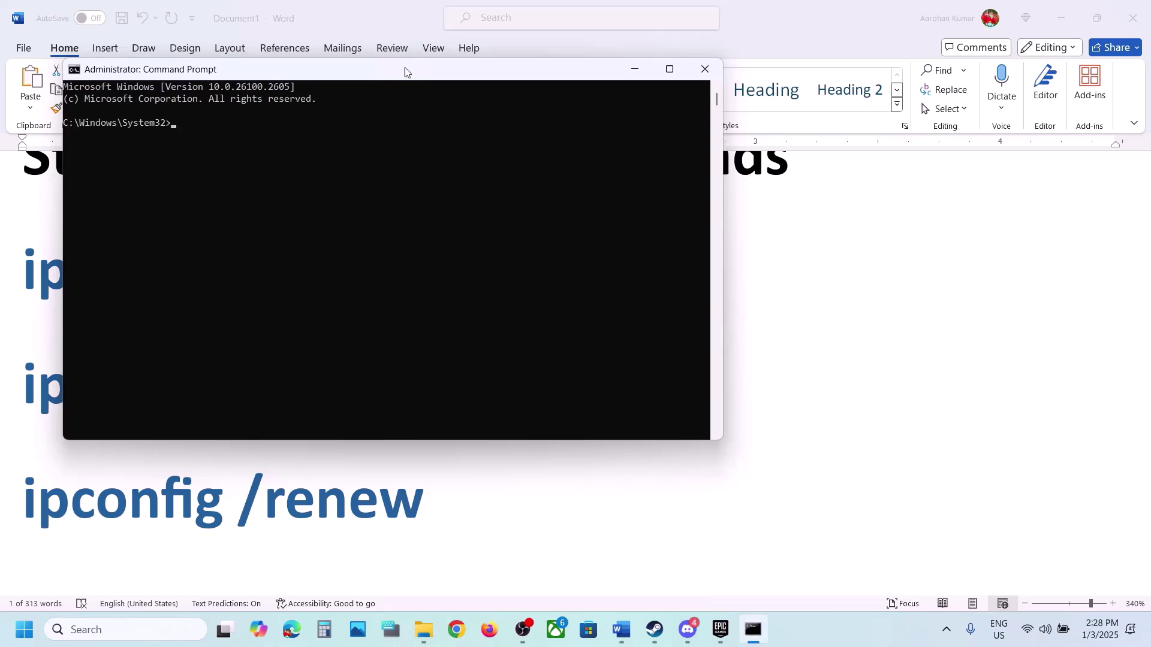
left_click_drag(404, 67, 625, 134)
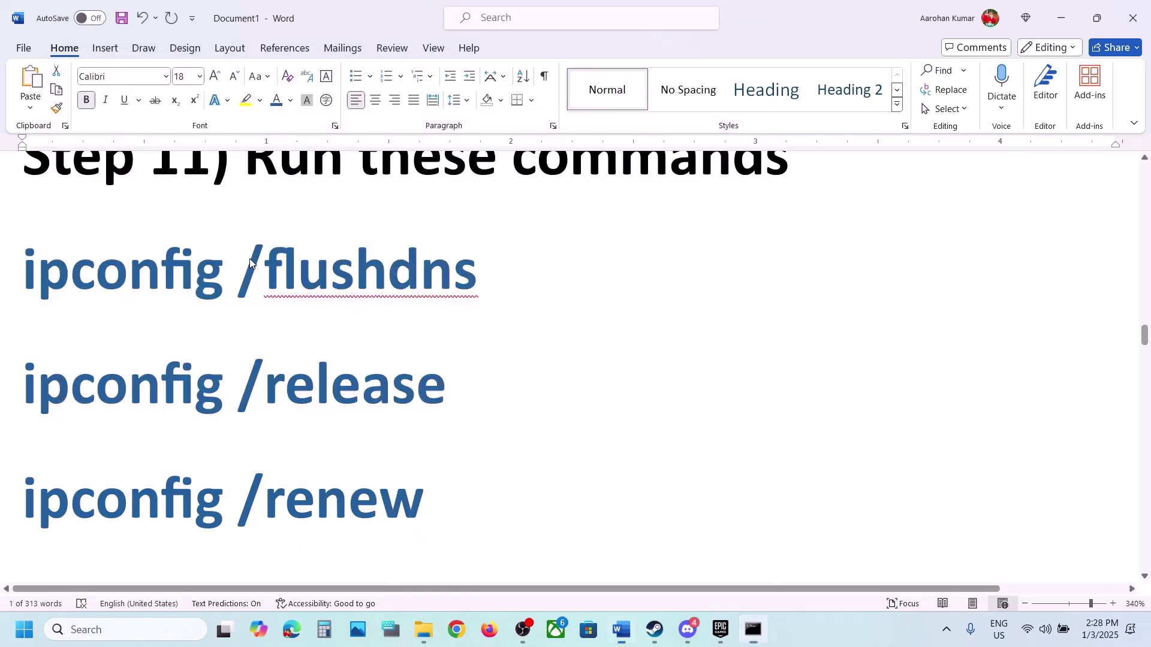
Step: Copy ipconfig /flushdns from the Word notes and run it in Command Prompt
triple_click(249, 261)
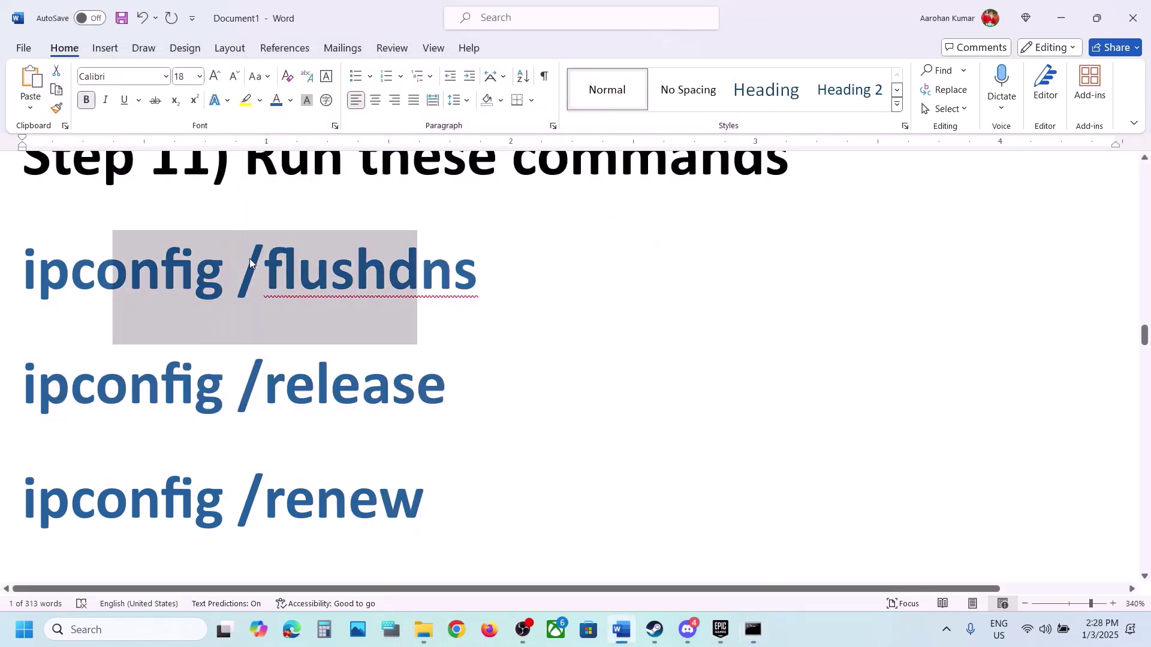
left_click(757, 629)
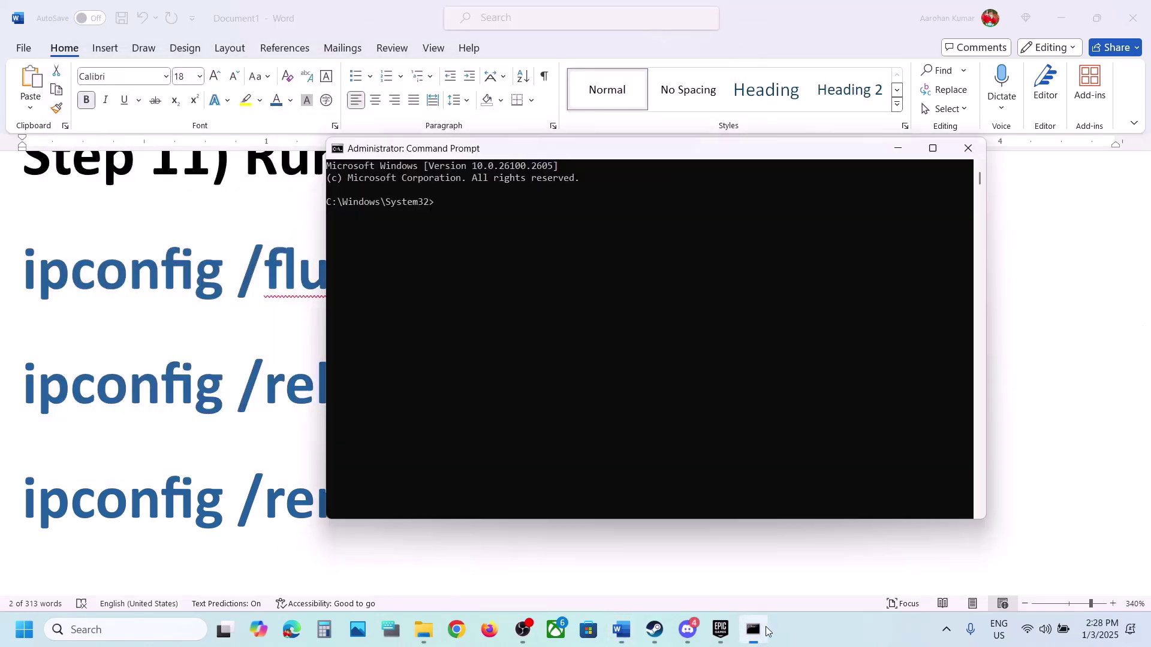
key("Return")
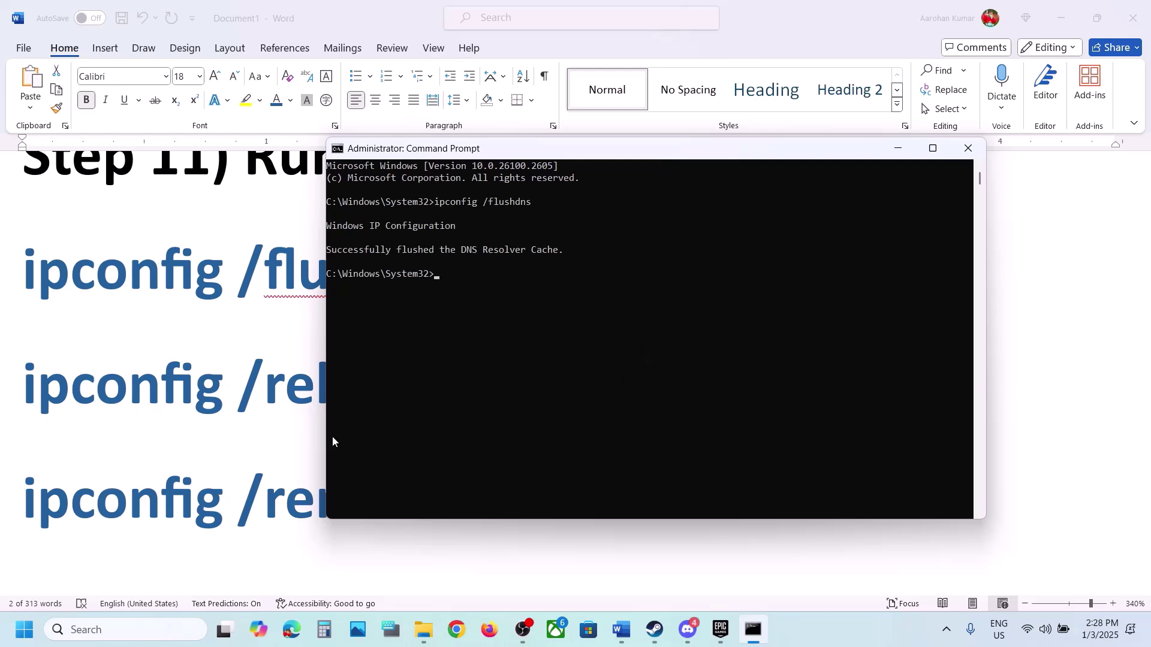
Step: Copy ipconfig /release from the Word notes and run it in Command Prompt
triple_click(214, 407)
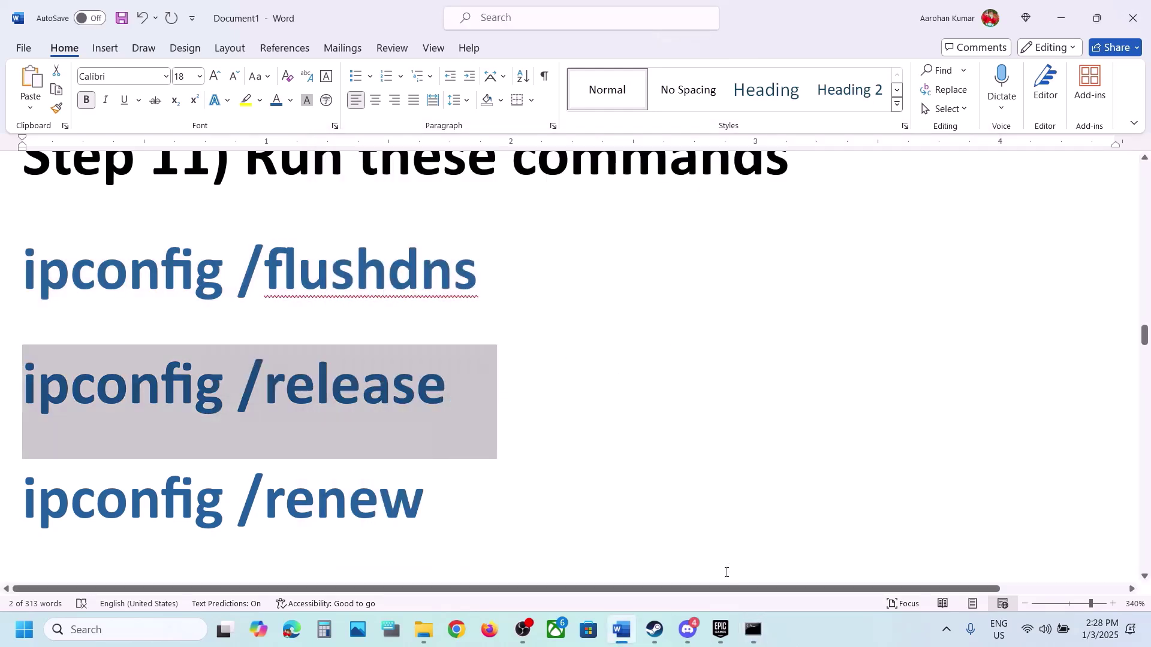
key("ctrl+c")
left_click(749, 628)
key("ctrl+v")
key("Return")
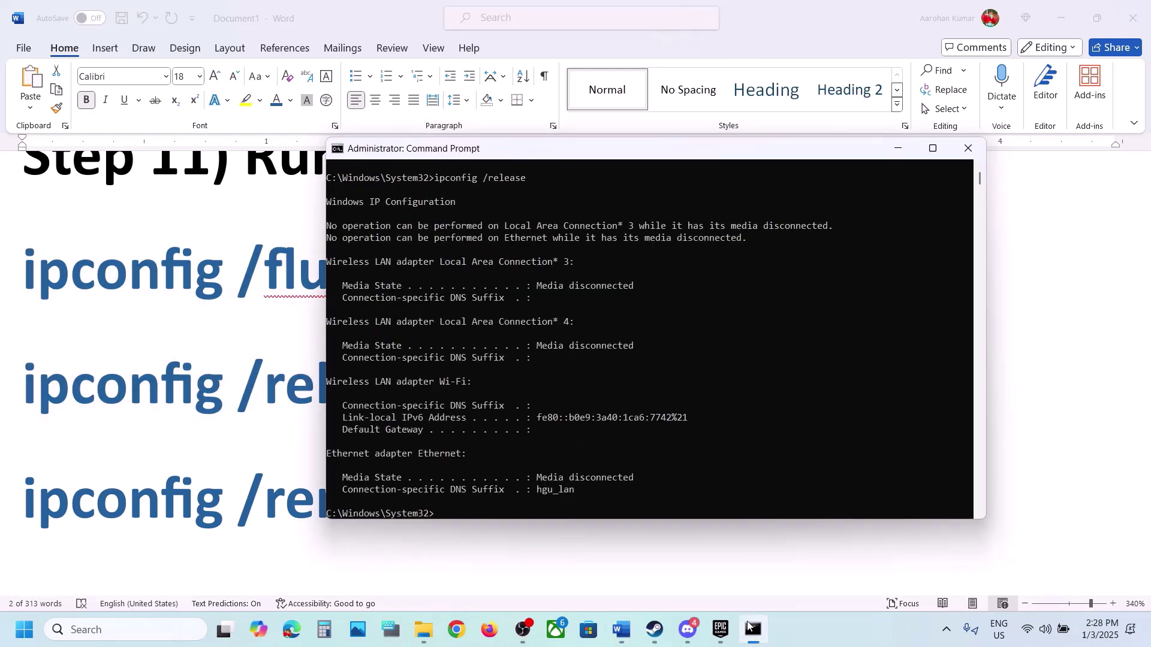
Step: Copy ipconfig /renew from the Word notes and run it in Command Prompt
triple_click(264, 520)
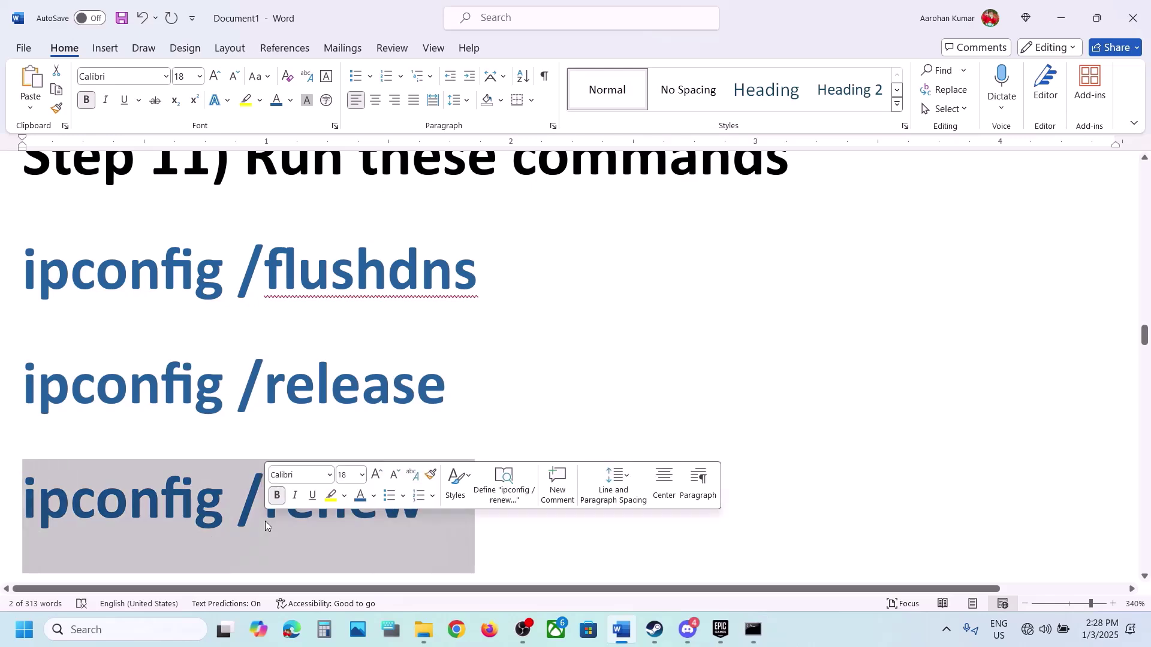
left_click(756, 635)
key("ctrl+v")
key("Return")
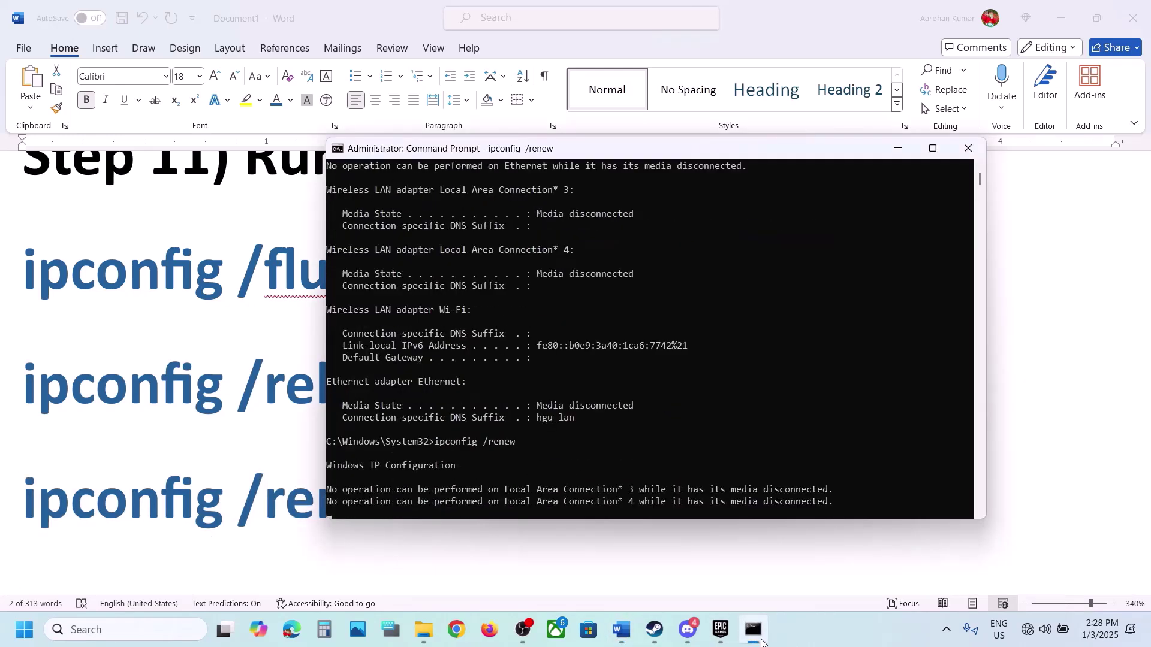
left_click(688, 631)
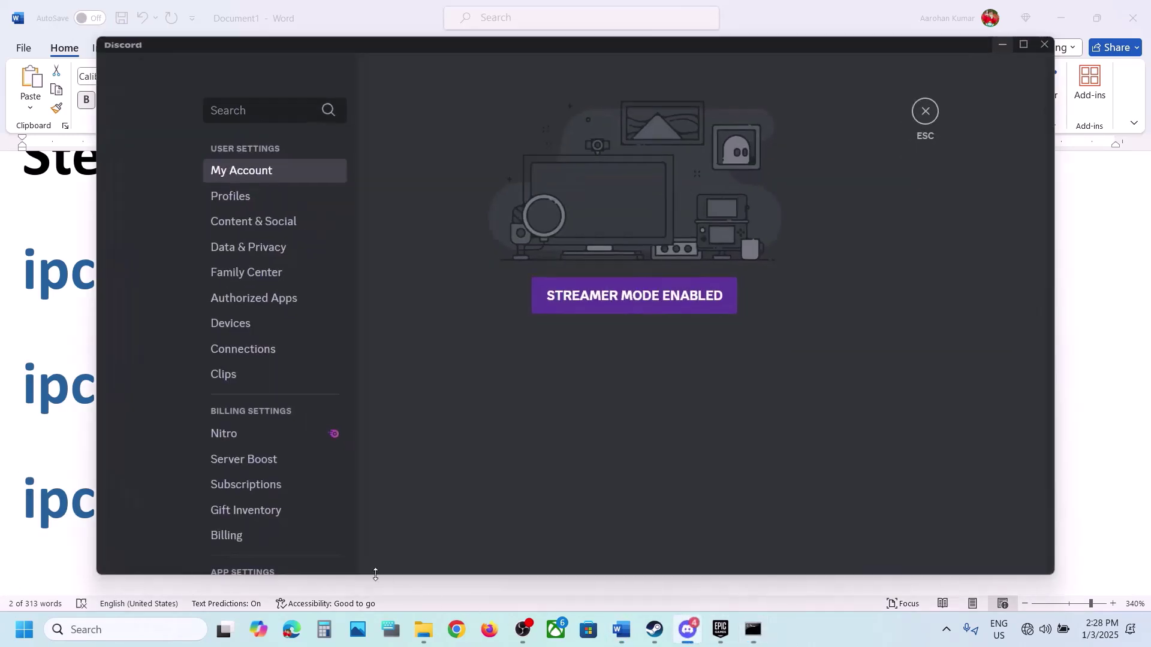
key("alt+Tab")
Step: Copy netsh winsock reset from the Word notes and run it in Command Prompt
scroll(350, 462, "down", 5)
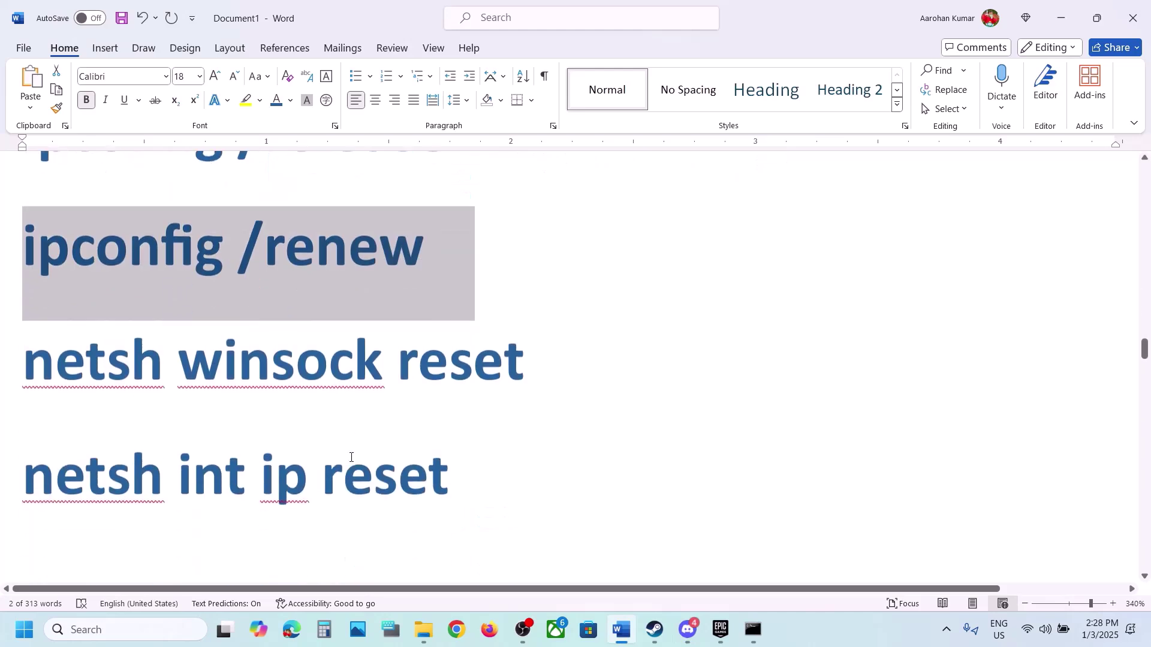
triple_click(307, 292)
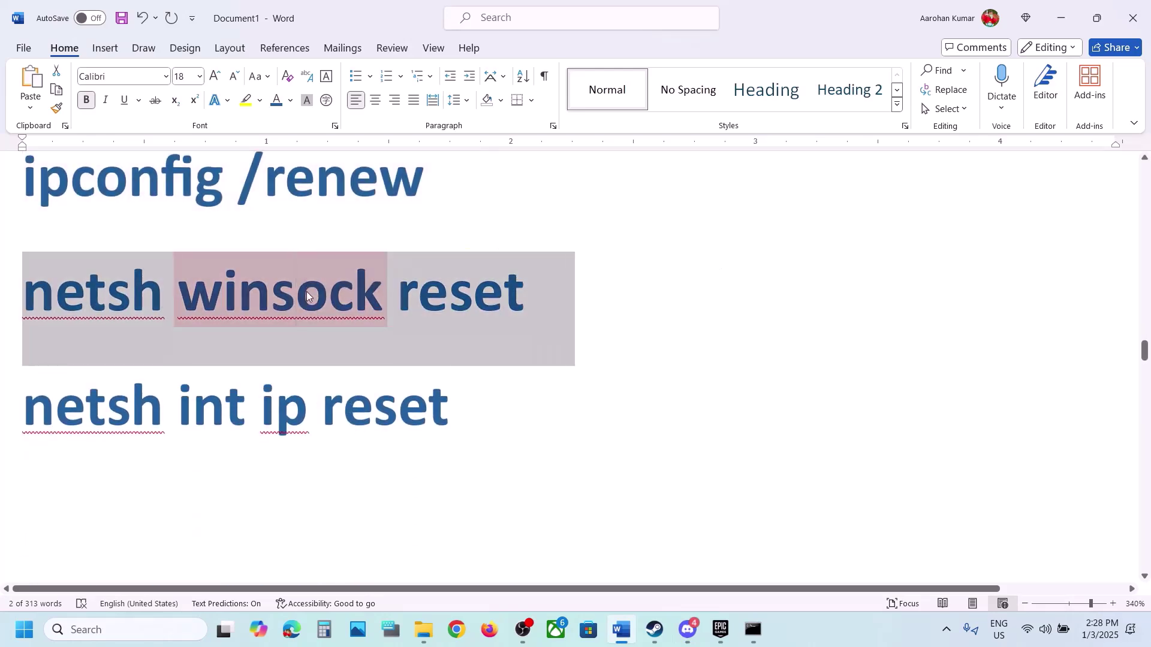
left_click(764, 631)
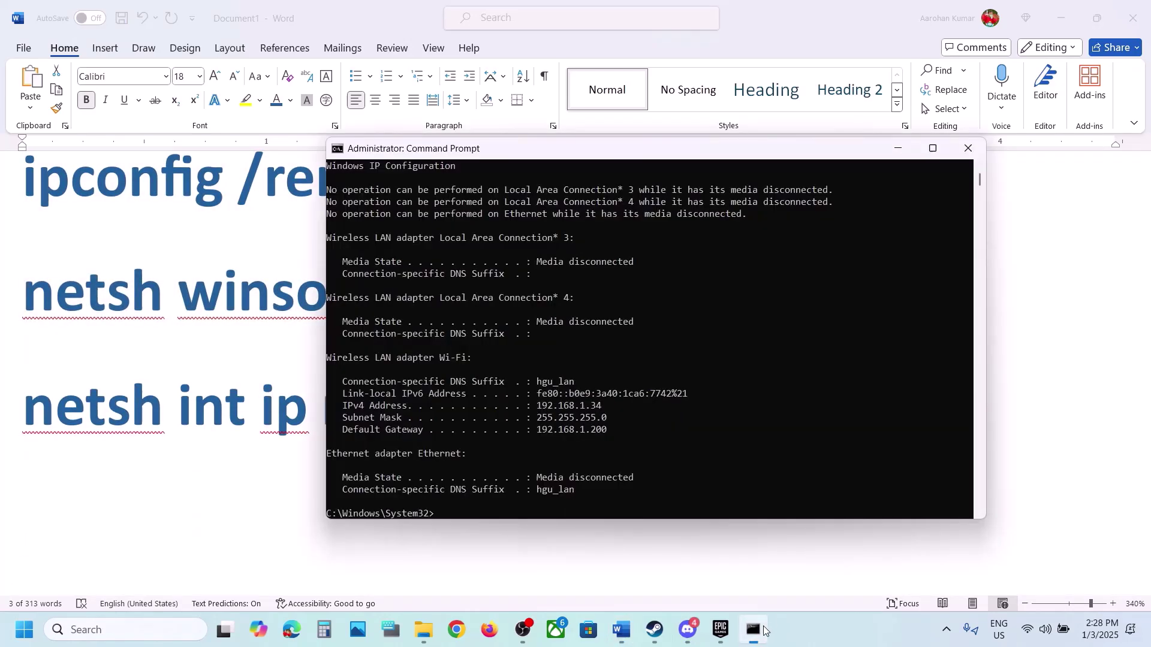
right_click(638, 419)
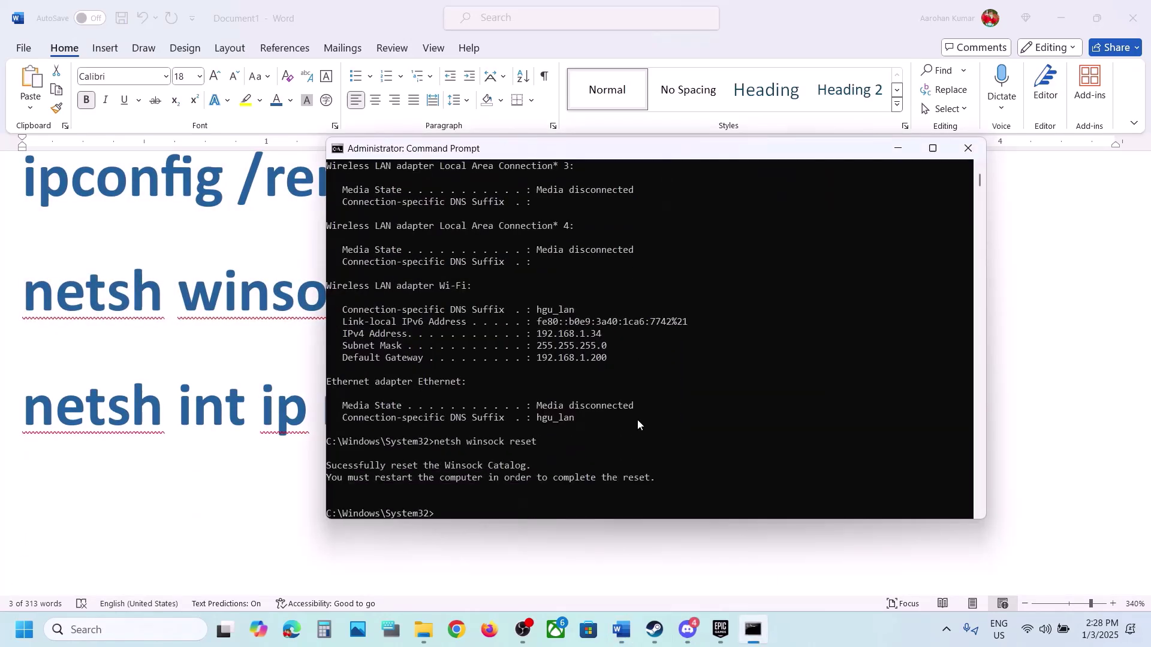
Step: Copy netsh int ip reset from the Word notes, run it in Command Prompt, and close Command Prompt
key("alt+Tab")
triple_click(192, 405)
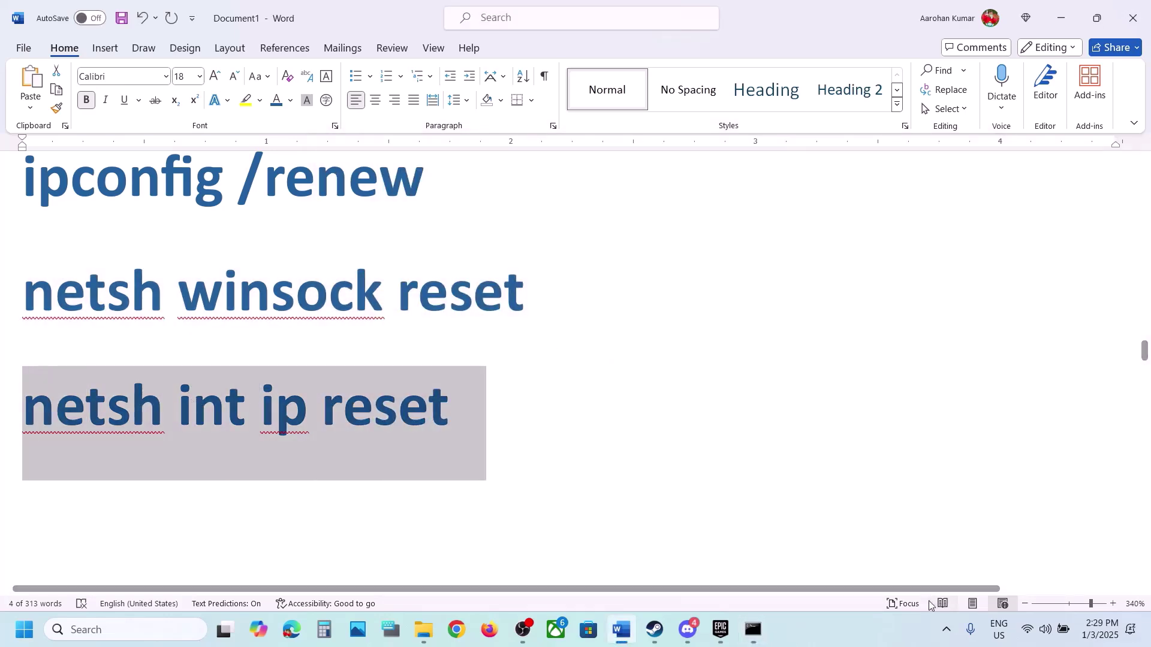
left_click(753, 629)
key("ctrl+v")
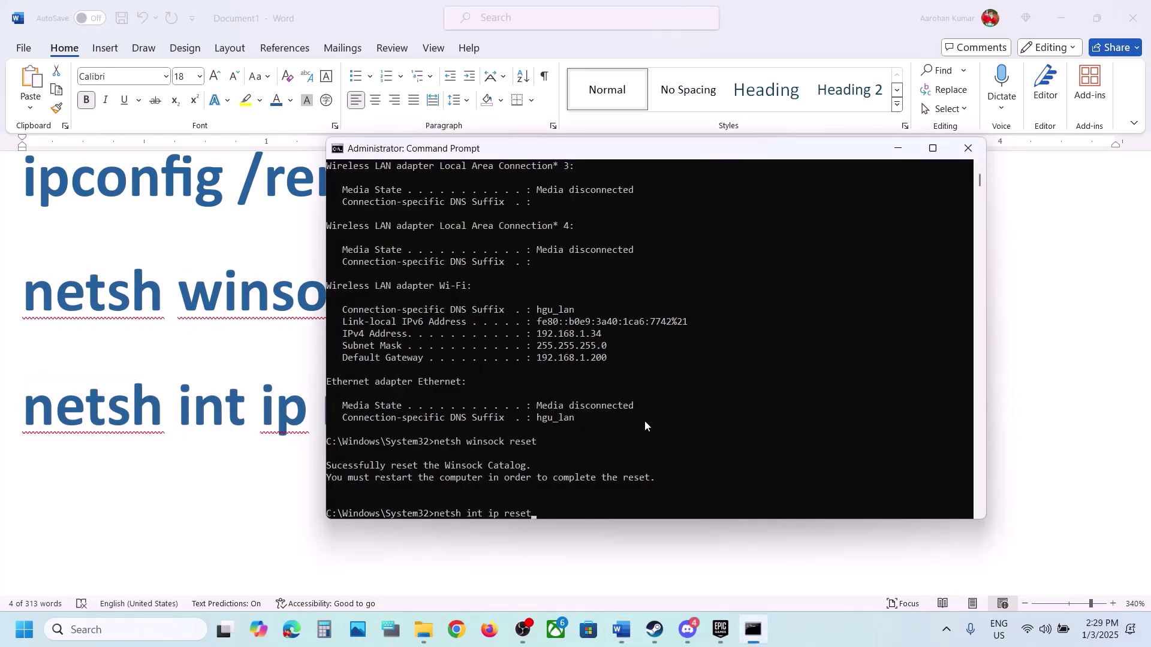
key("Return")
left_click_drag(343, 481, 579, 465)
left_click(957, 148)
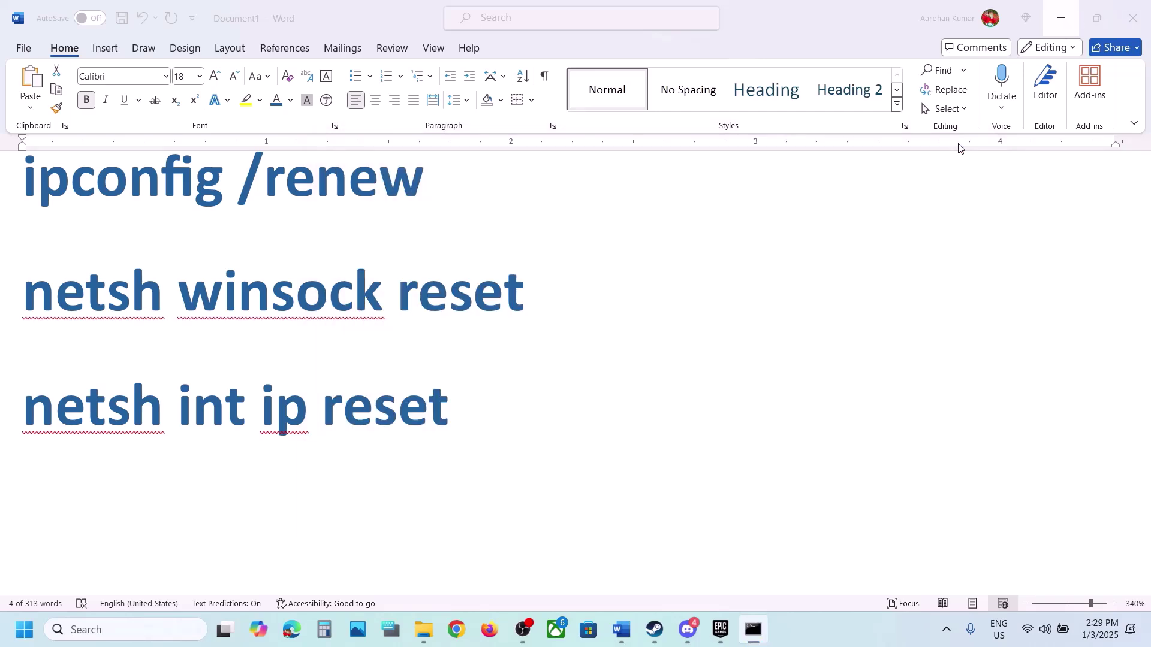
Step: View the Windows power options containing Restart, dismiss them, and go to Step 12 in the Word notes
left_click(24, 630)
left_click(433, 578)
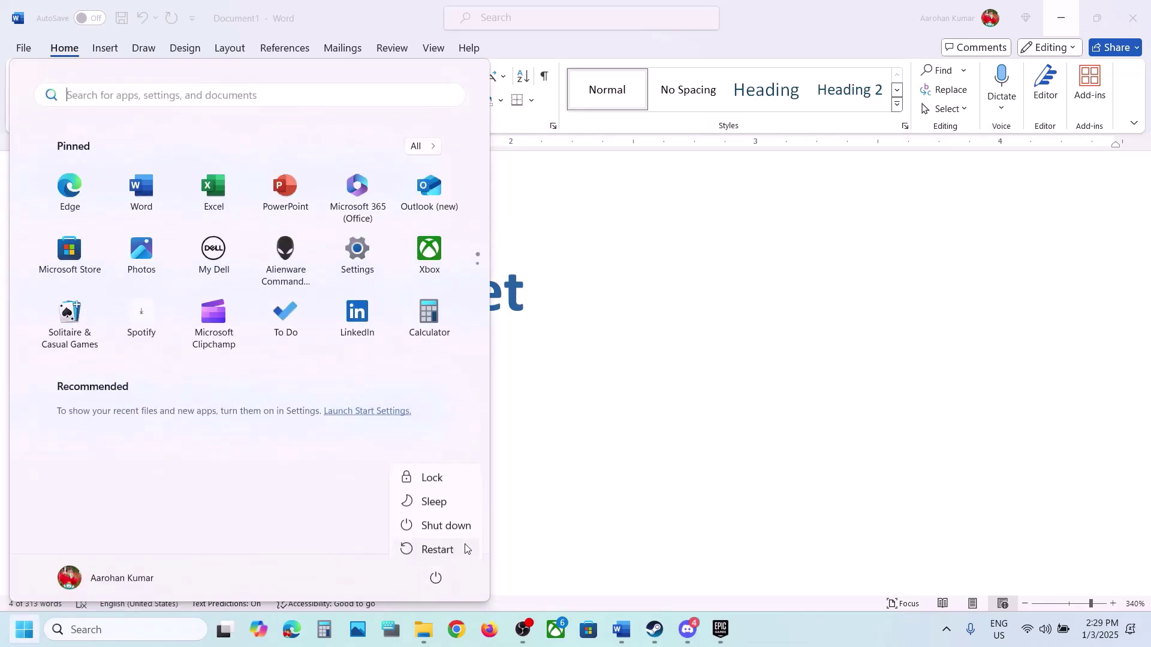
left_click(681, 442)
left_click(679, 444)
left_click(679, 443)
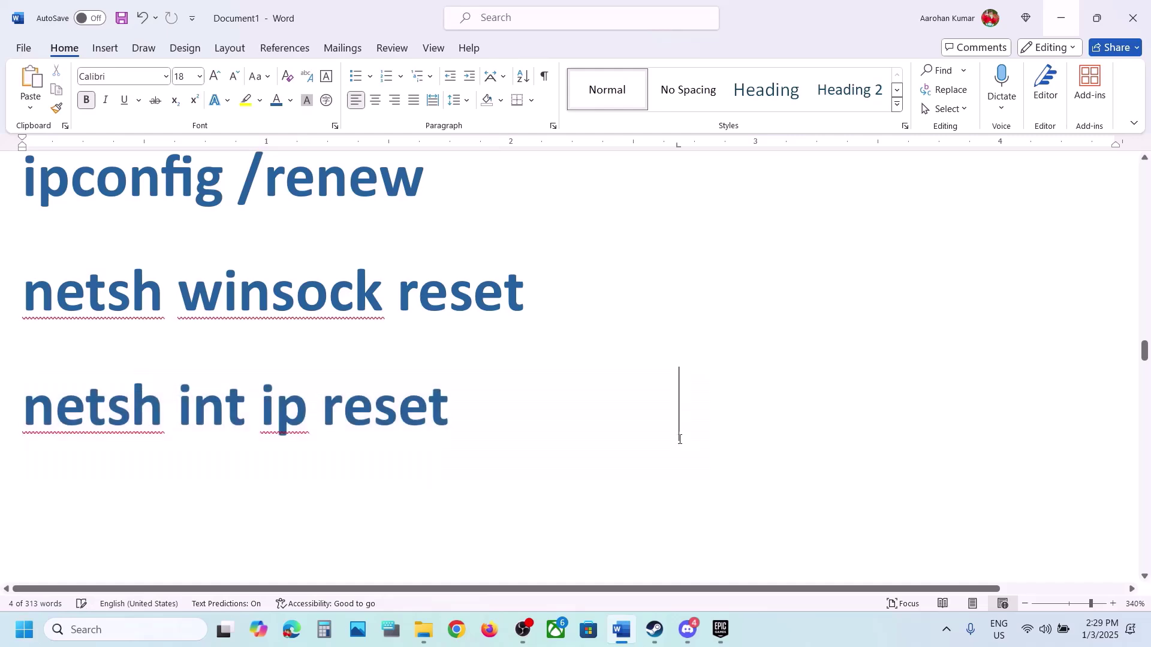
scroll(680, 441, "down", 5)
scroll(680, 440, "down", 2)
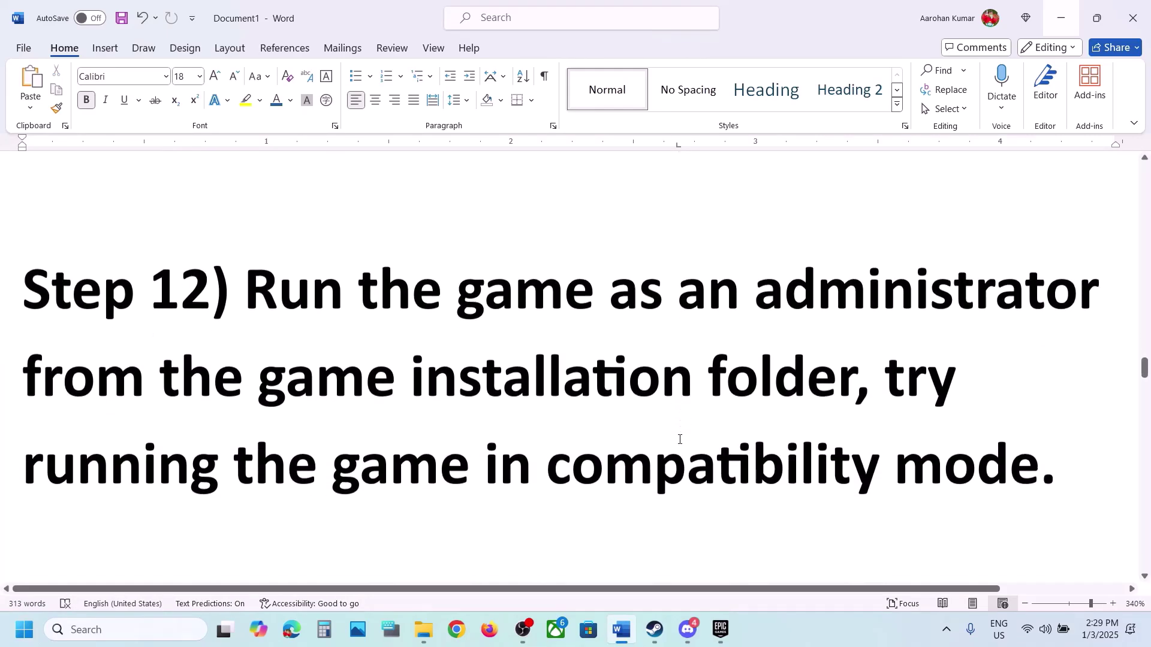
Step: Highlight the Step 12 run-as-administrator instruction in Word, and view the management options for Hell Let Loose in Steam
left_click_drag(240, 271, 806, 357)
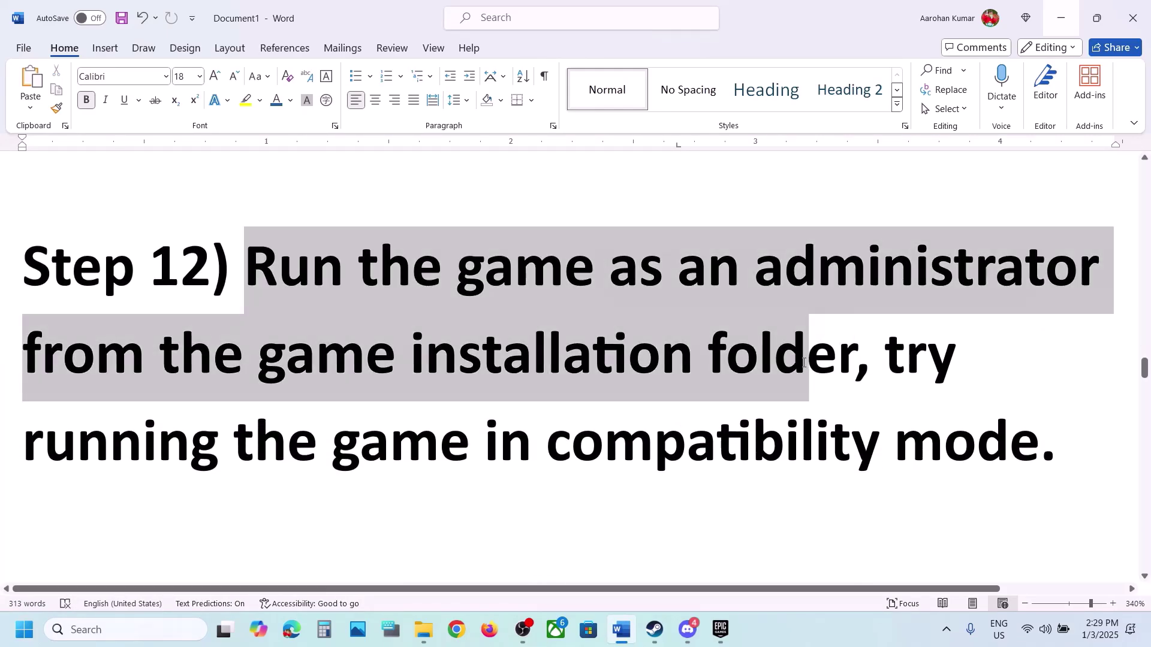
left_click(719, 626)
left_click(655, 630)
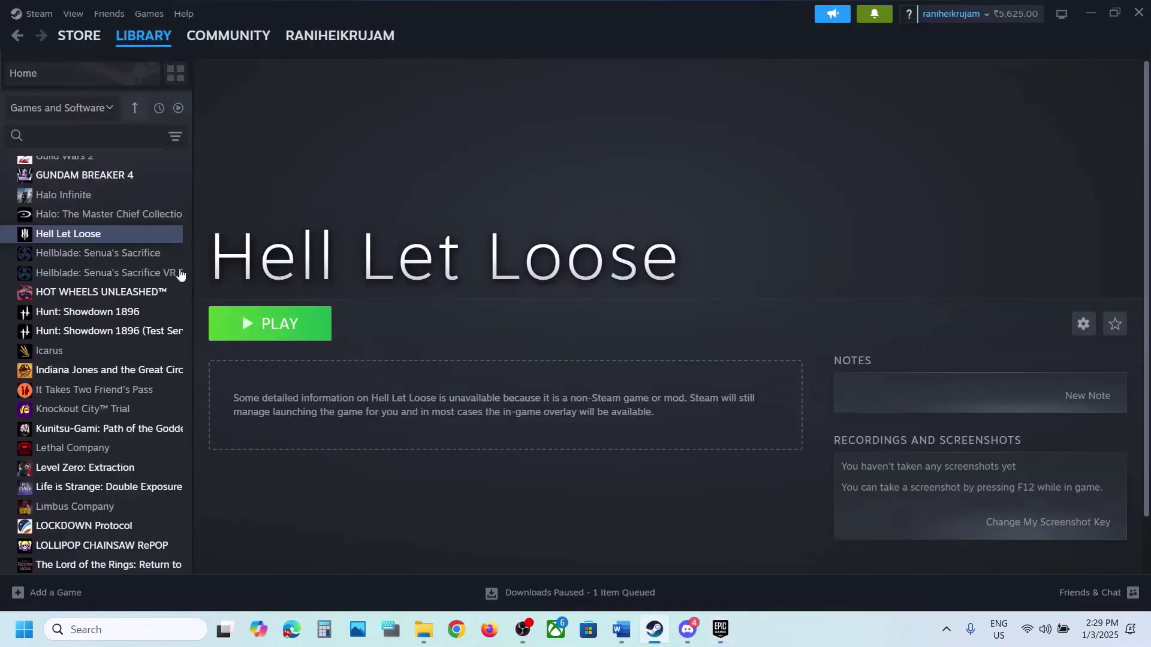
right_click(150, 233)
mouse_move(203, 322)
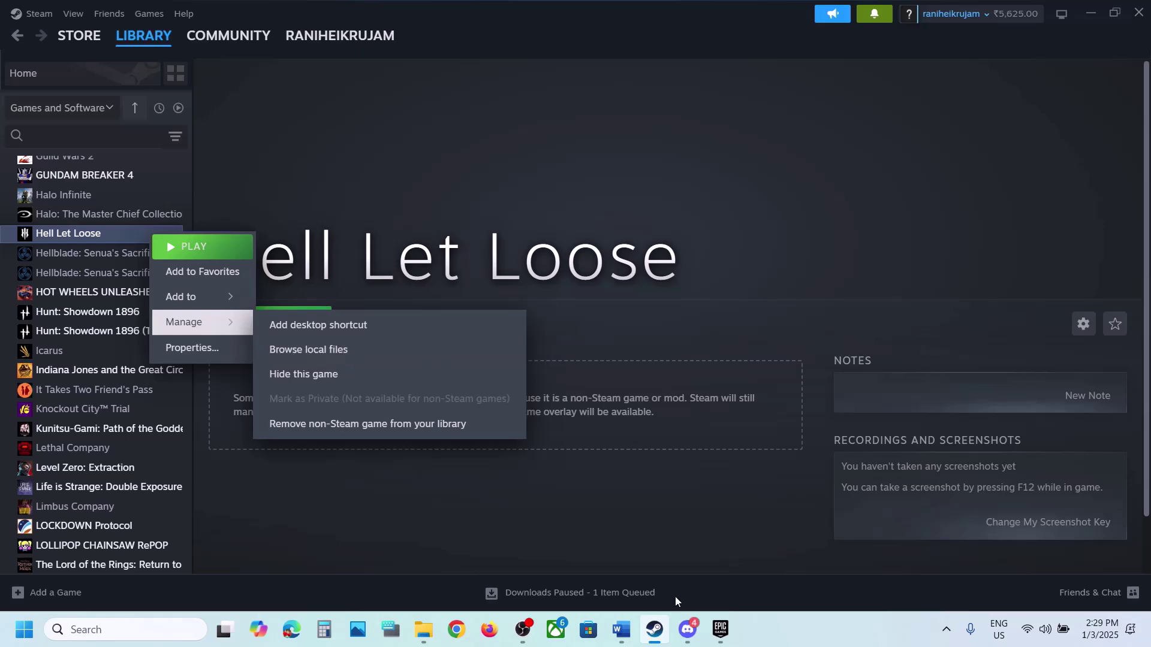
Step: Switch to the Epic Games Launcher and open Hell Let Loose's installation folder from its management options
left_click(719, 629)
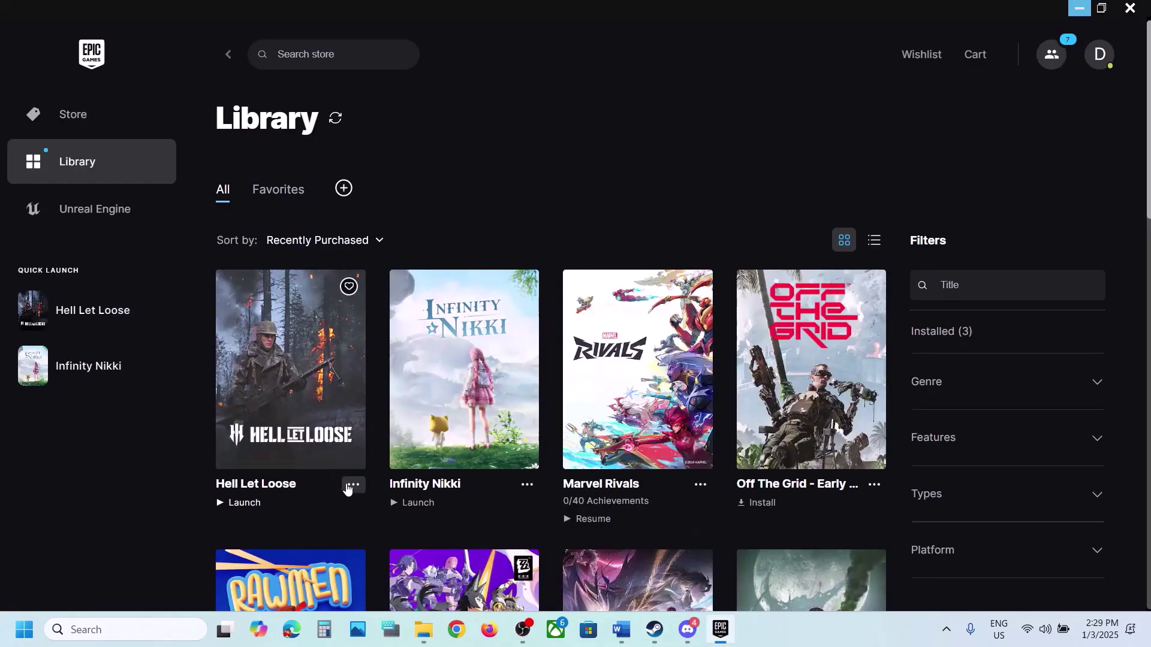
left_click(353, 487)
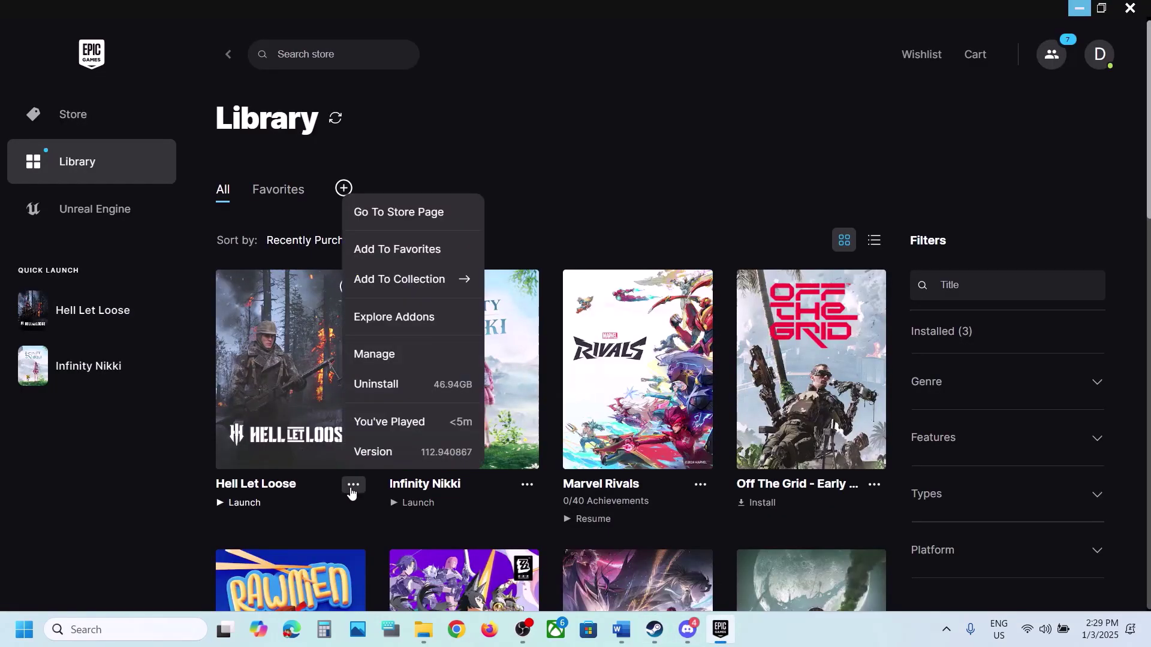
left_click(405, 352)
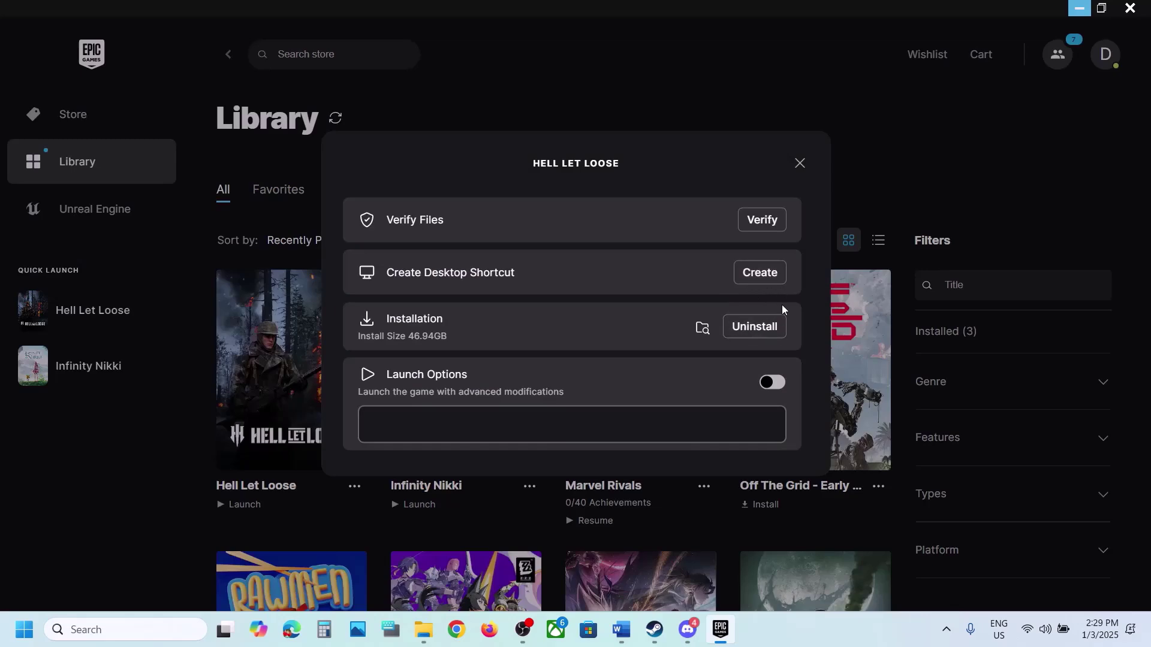
left_click(703, 330)
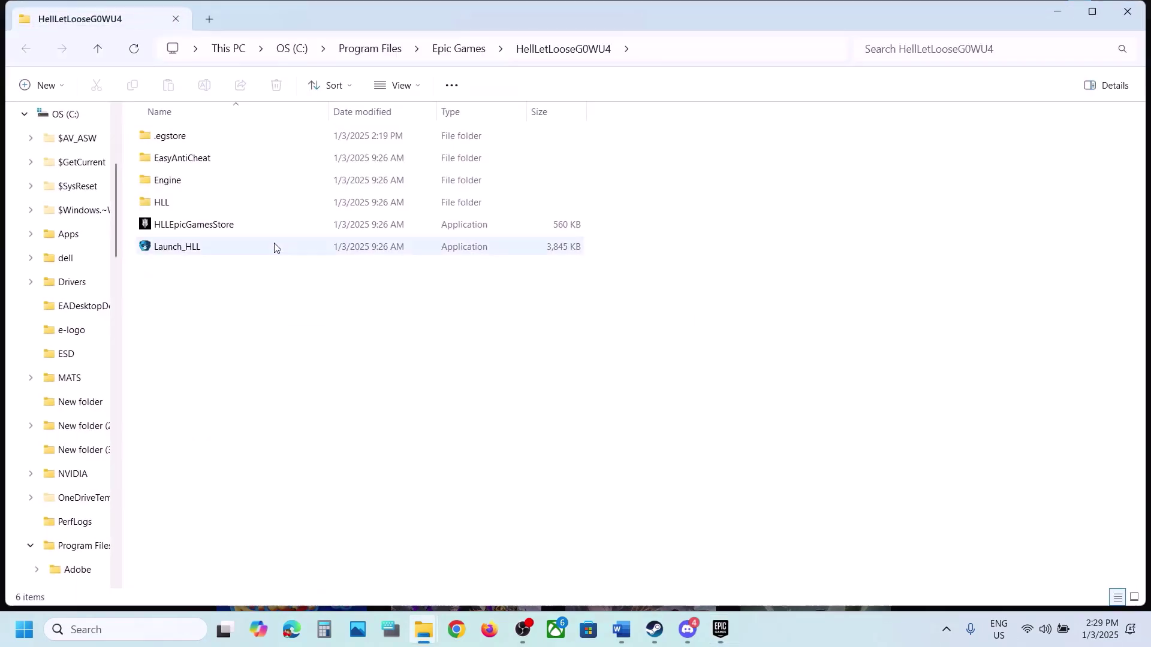
Step: View the available file actions, including Run as administrator, for the HLLEpicGamesStore and Launch_HLL applications
left_click(198, 227)
right_click(198, 231)
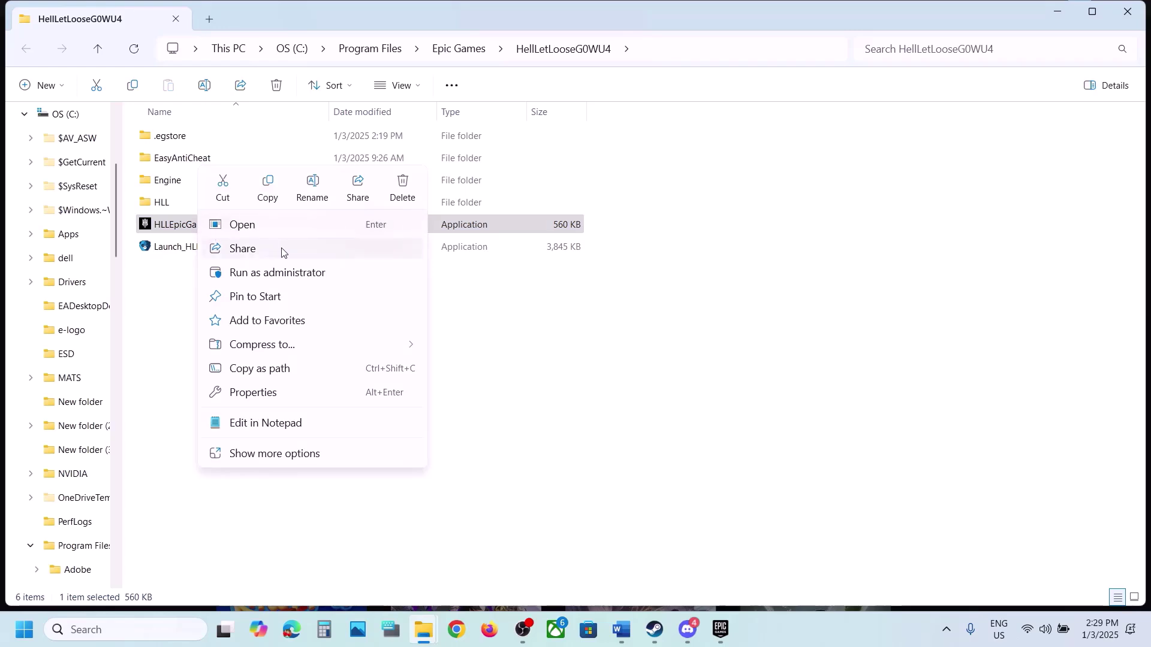
left_click(171, 246)
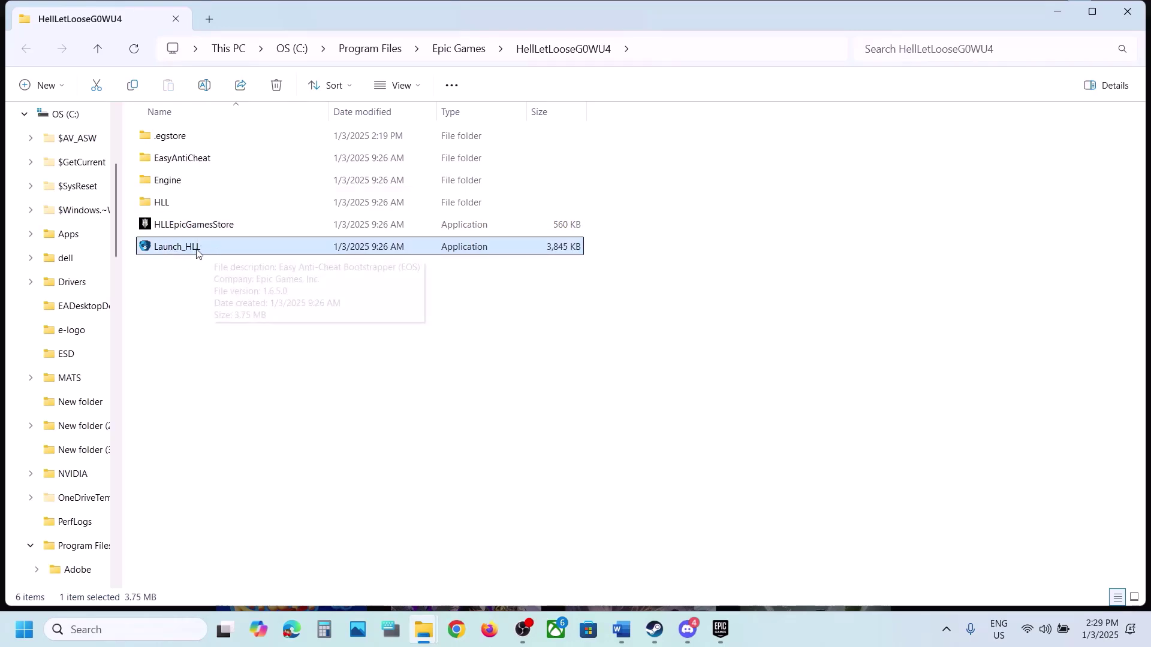
right_click(197, 254)
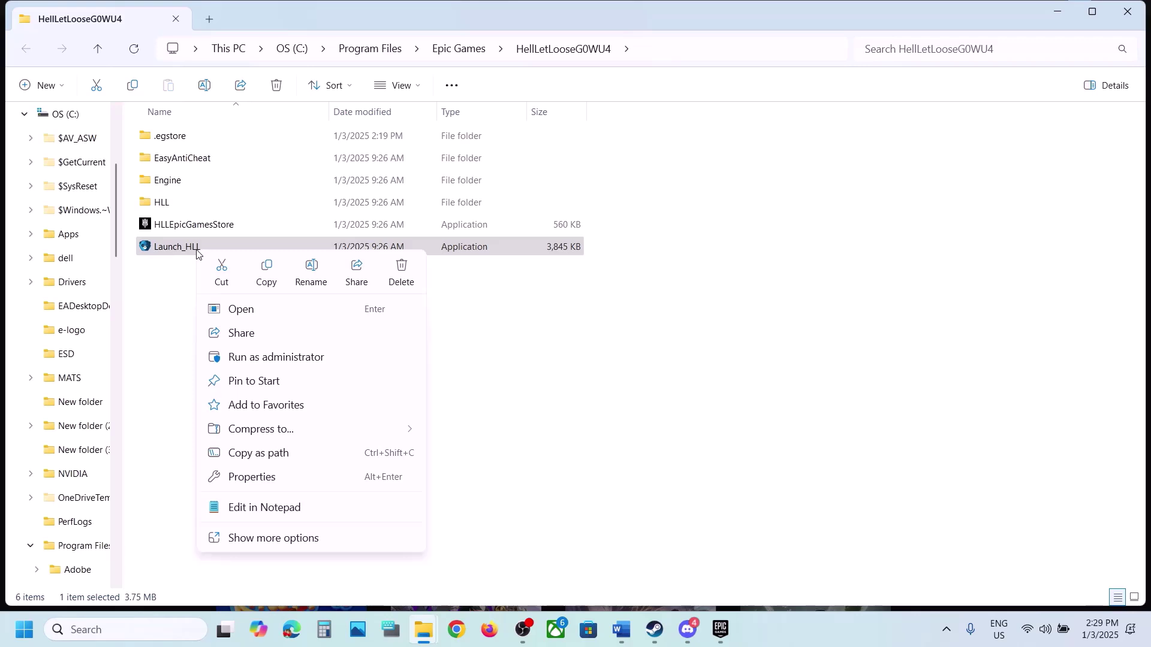
left_click(183, 330)
Step: Open the Win64 folder inside HLL > Binaries of the game installation
double_click(185, 204)
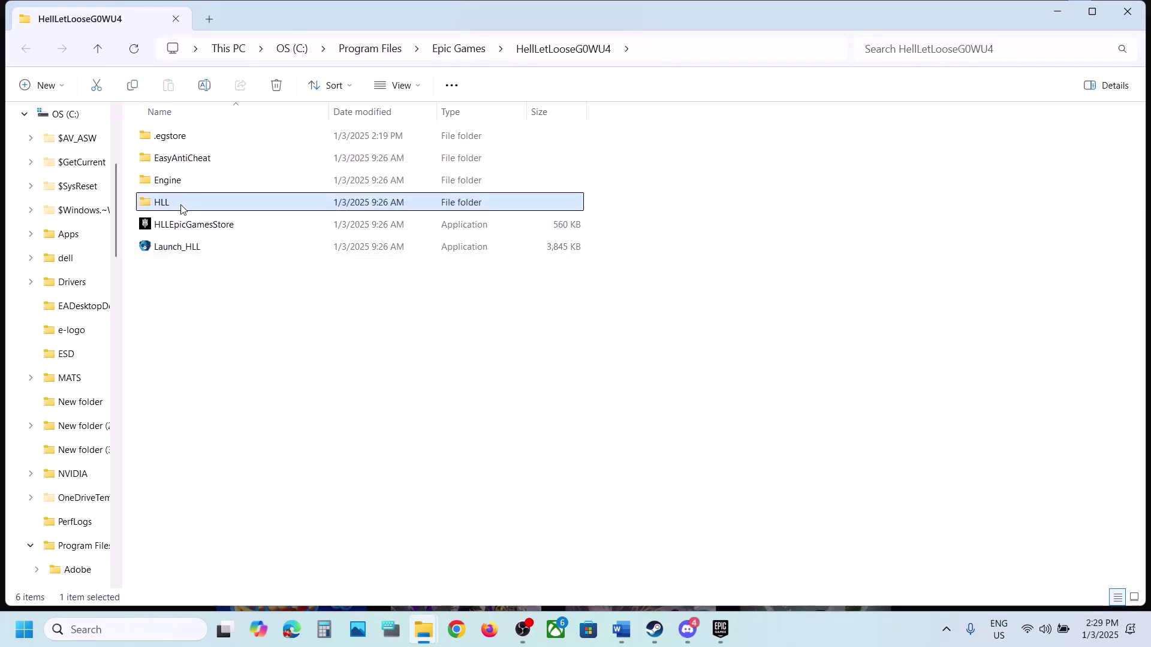
double_click(179, 136)
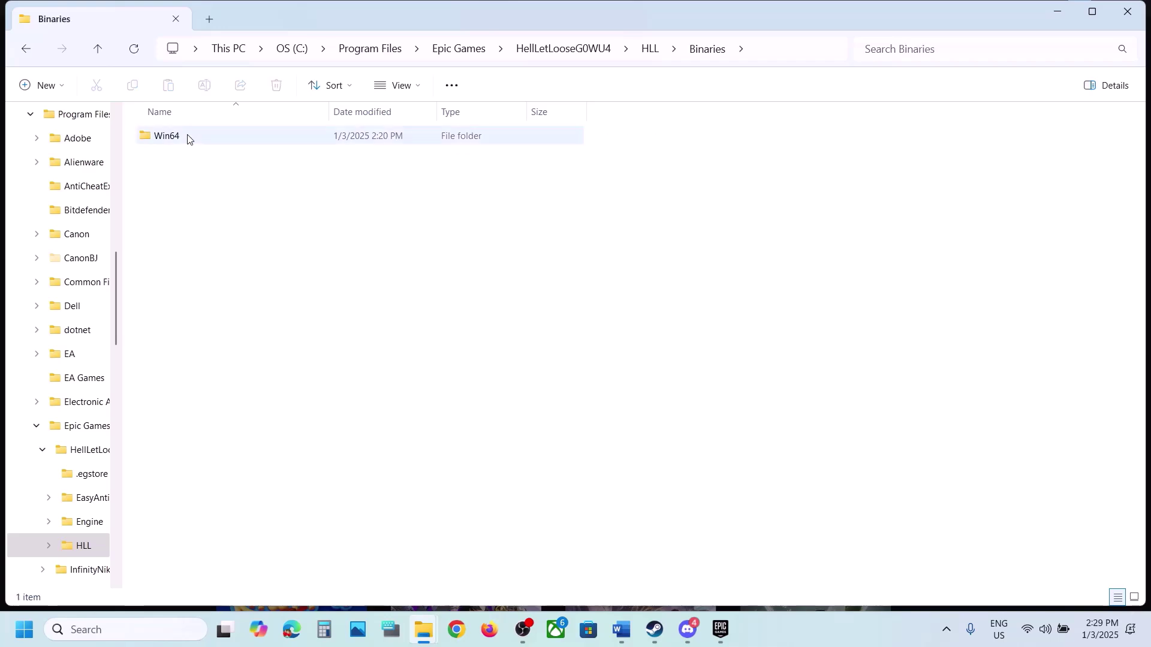
double_click(179, 136)
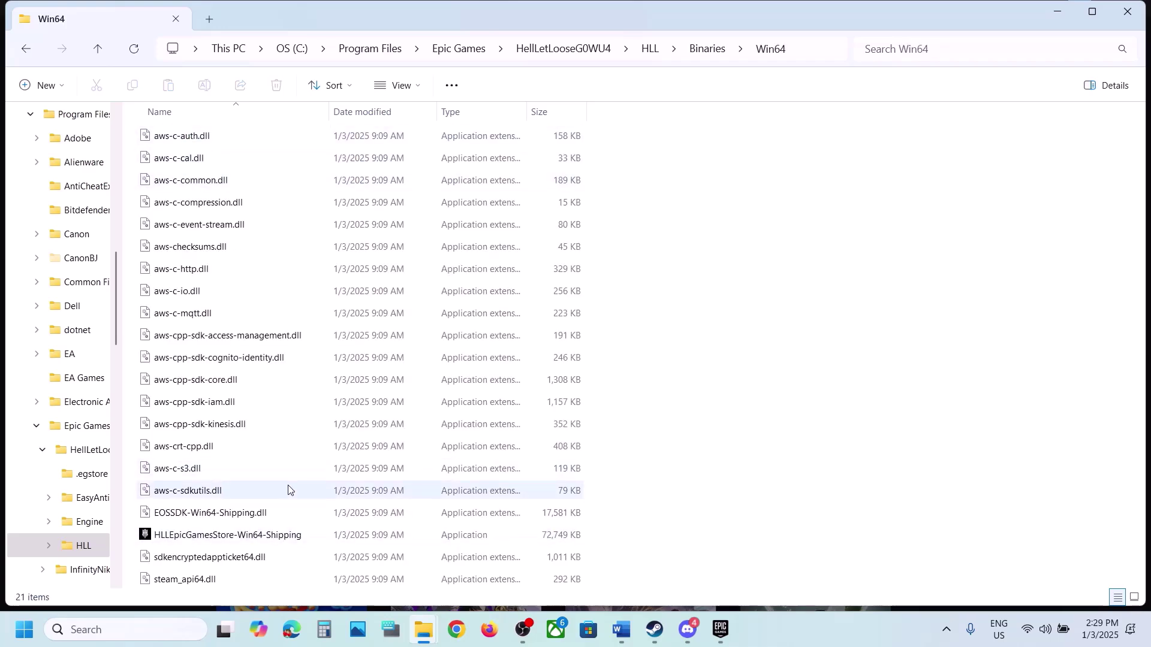
Step: Enable and apply running as an administrator in the compatibility properties of HLLEpicGamesStore-Win64-Shipping
left_click(220, 542)
right_click(220, 542)
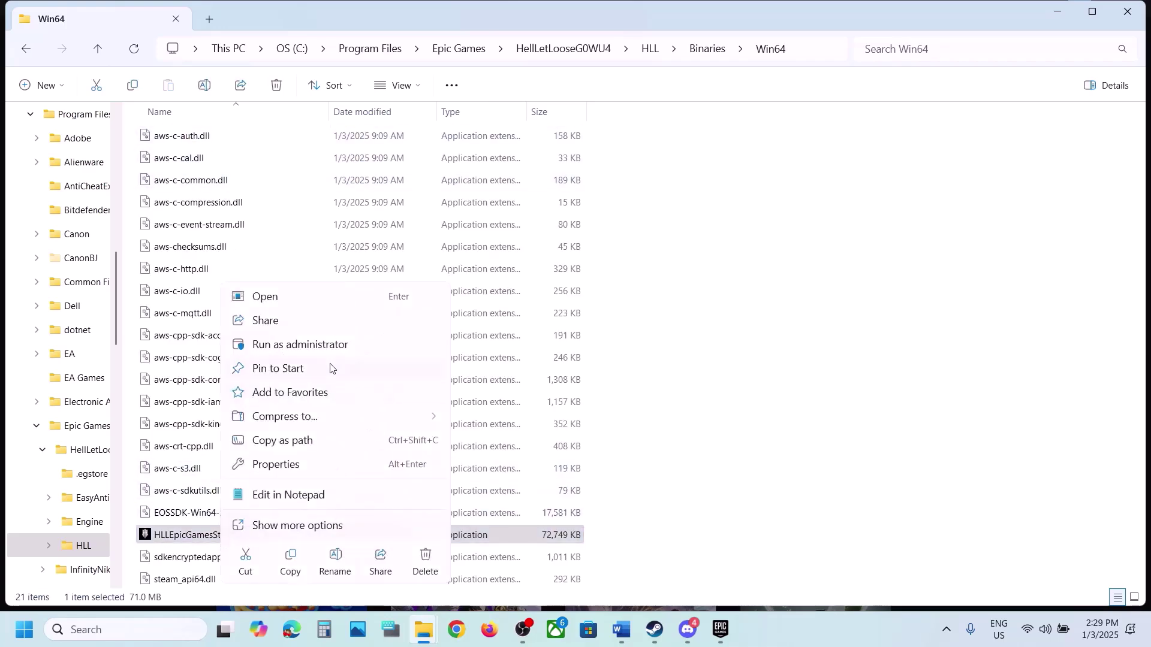
right_click(188, 543)
left_click(241, 468)
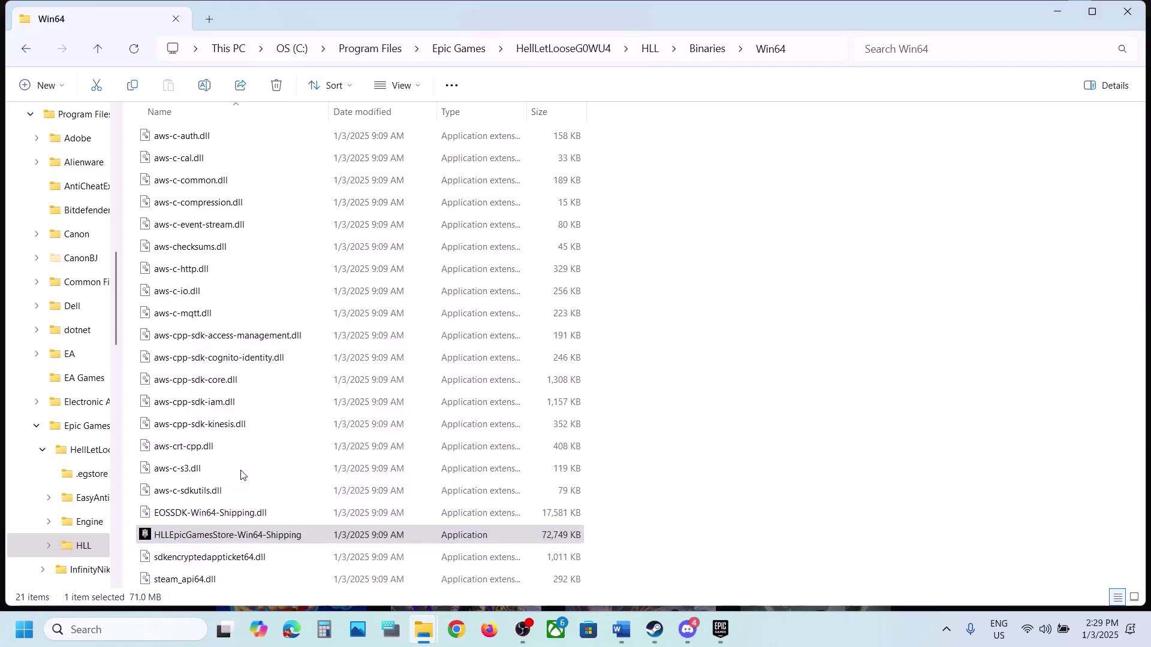
left_click(338, 237)
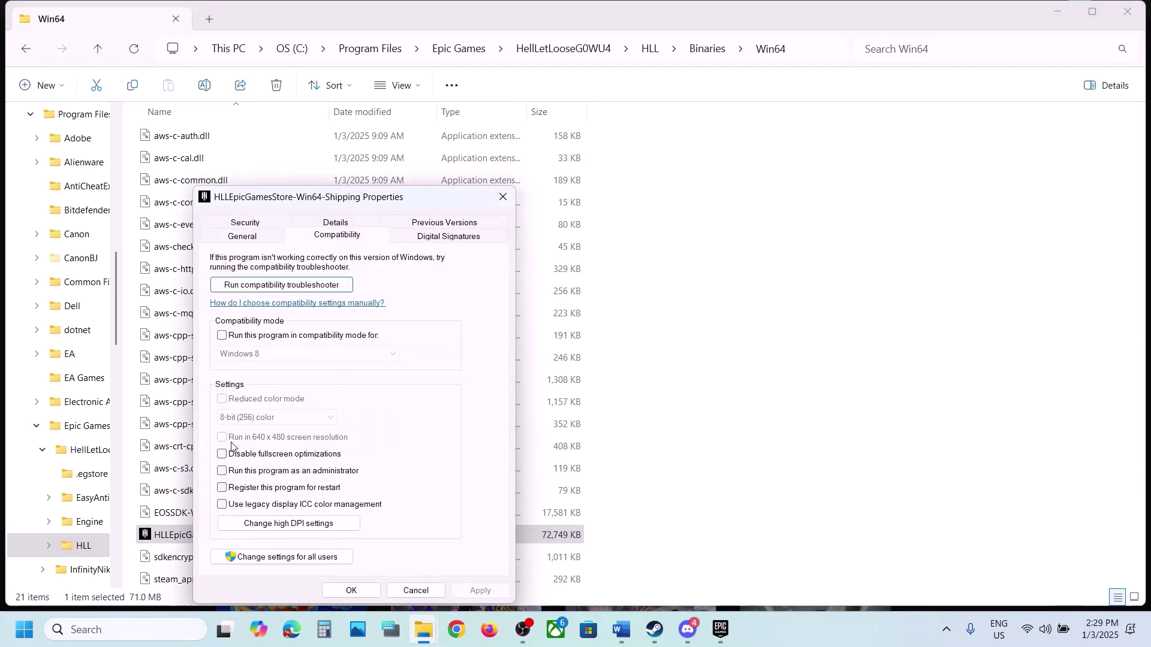
left_click(223, 471)
left_click(462, 595)
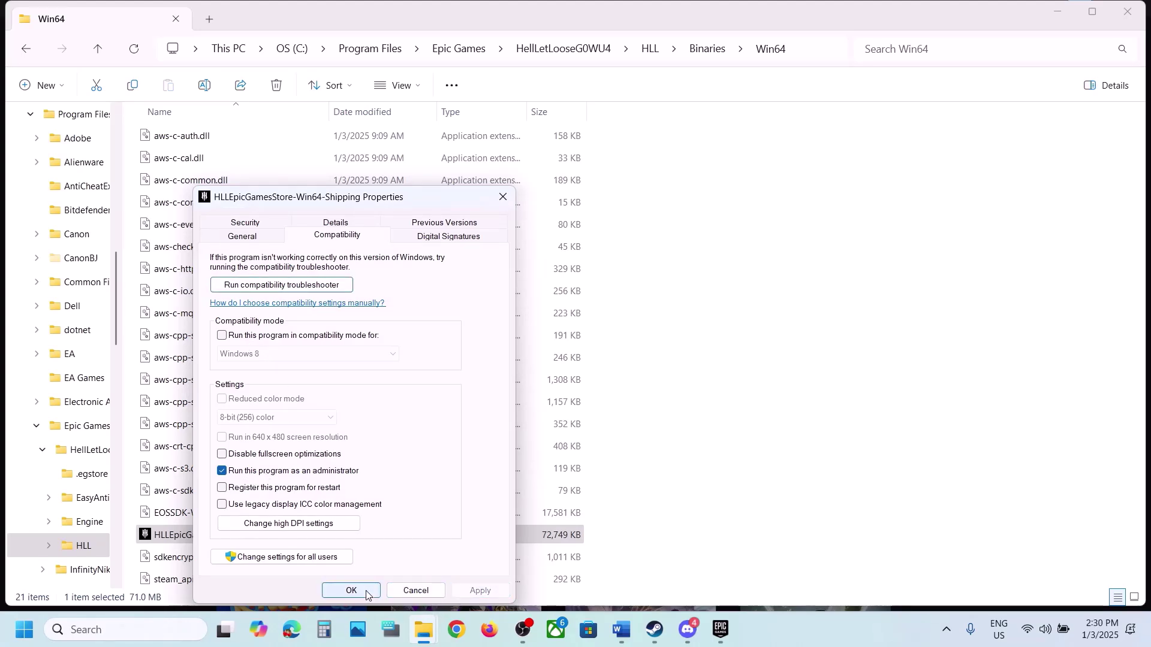
Step: Apply Windows 8 compatibility mode, change it to Windows 7 with fullscreen optimizations disabled, and accept the properties
left_click(222, 336)
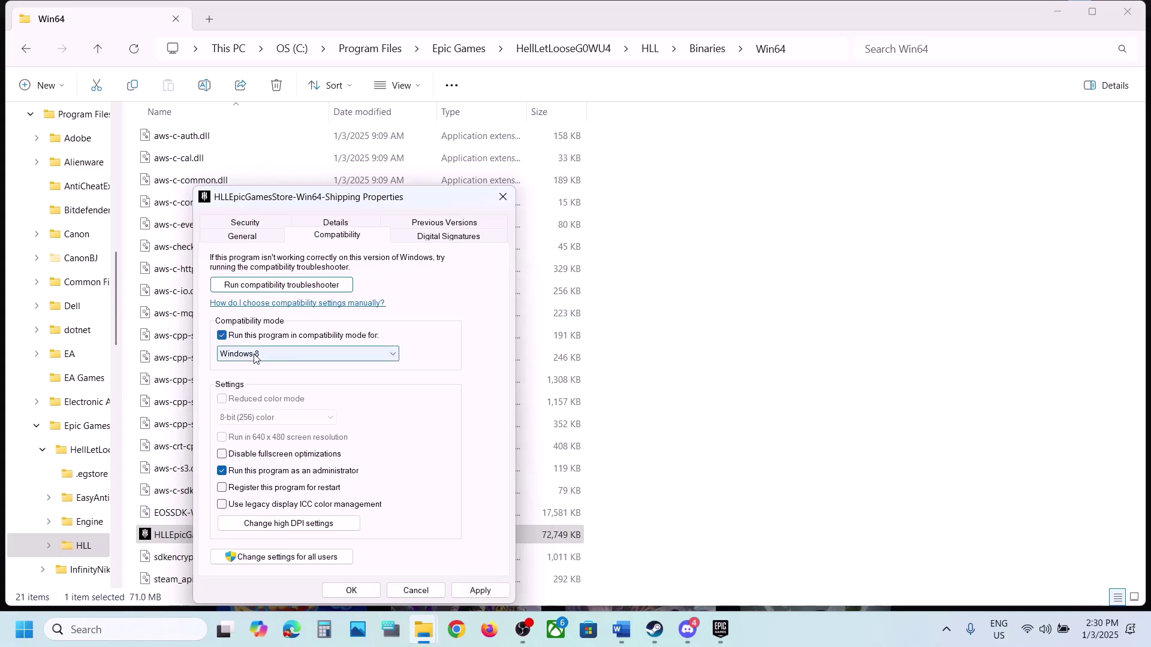
left_click(480, 590)
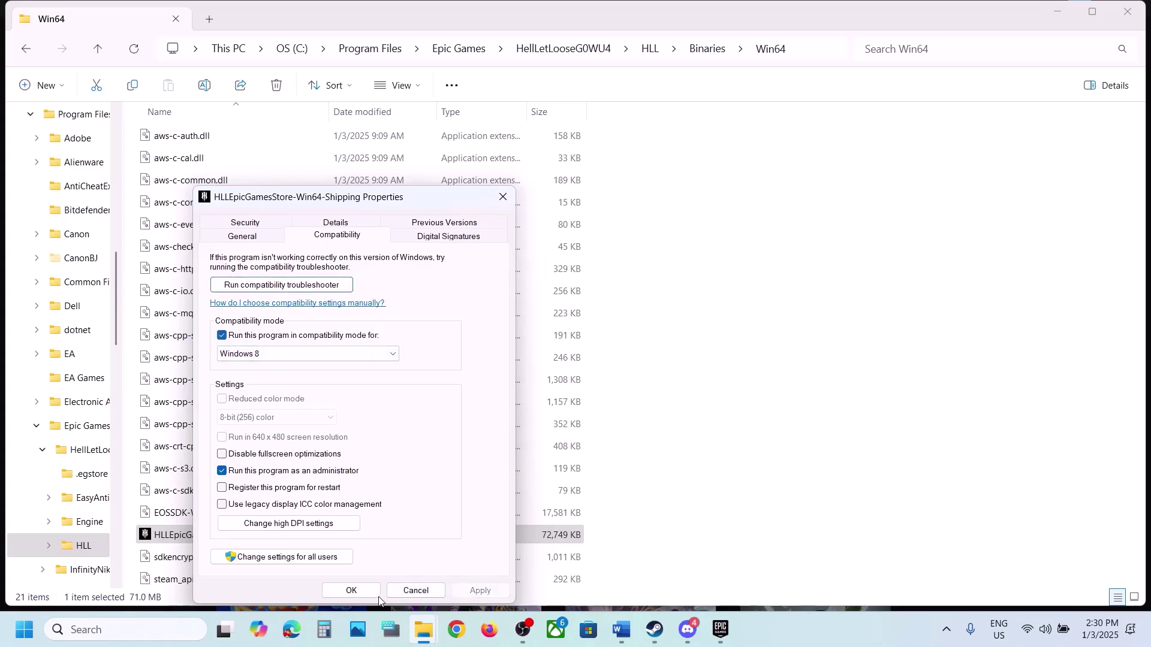
left_click(287, 355)
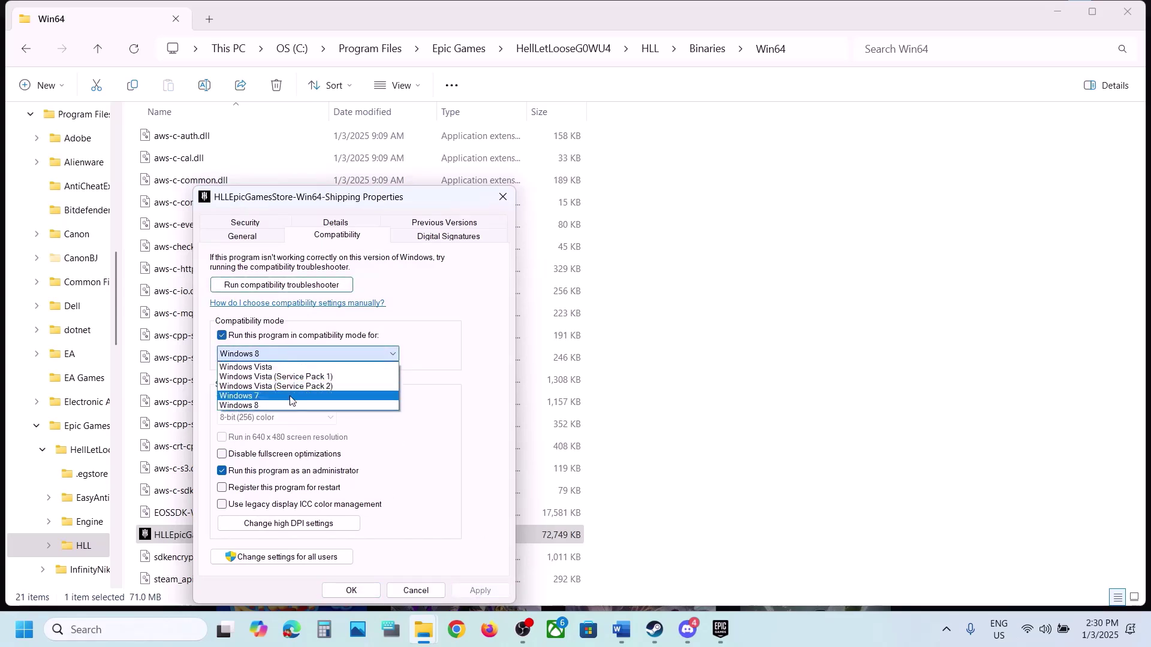
left_click(274, 397)
left_click(476, 591)
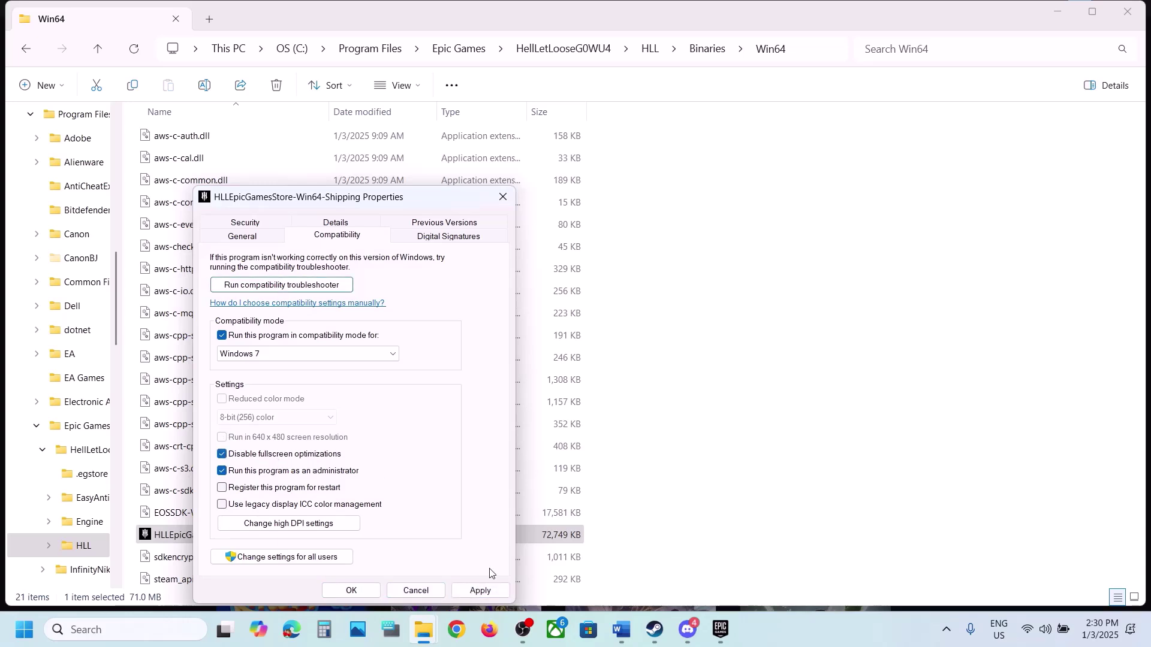
left_click(473, 591)
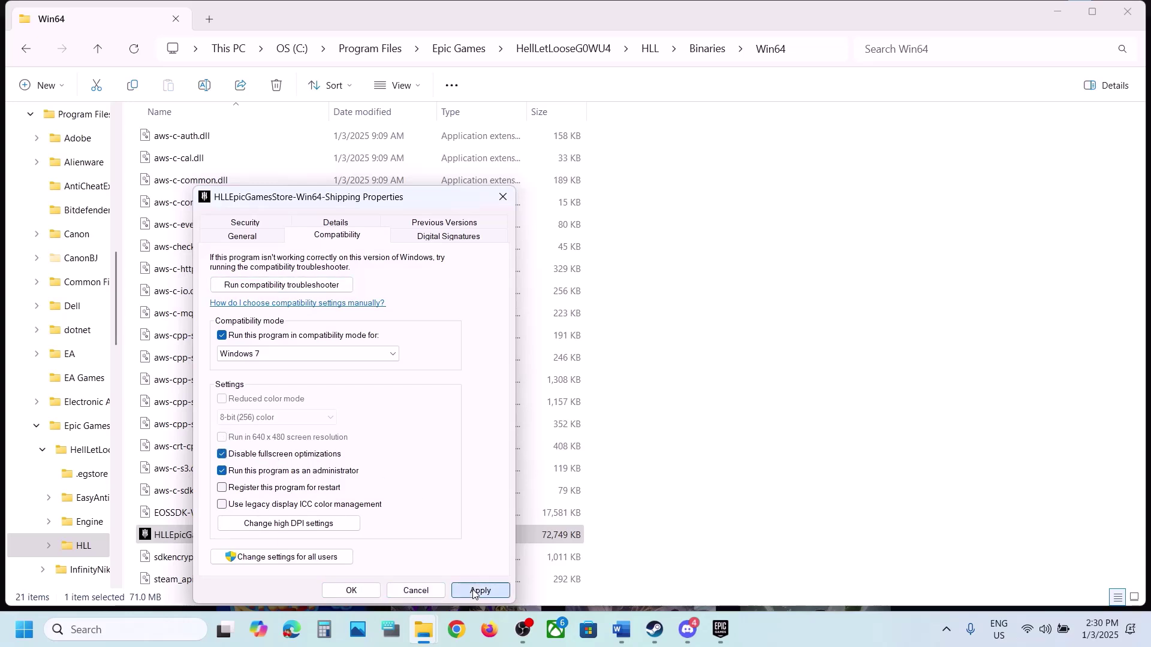
left_click(368, 589)
Step: Return to the main HellLetLooseG0WU4 folder and select the HLLEpicGamesStore application
left_click(98, 49)
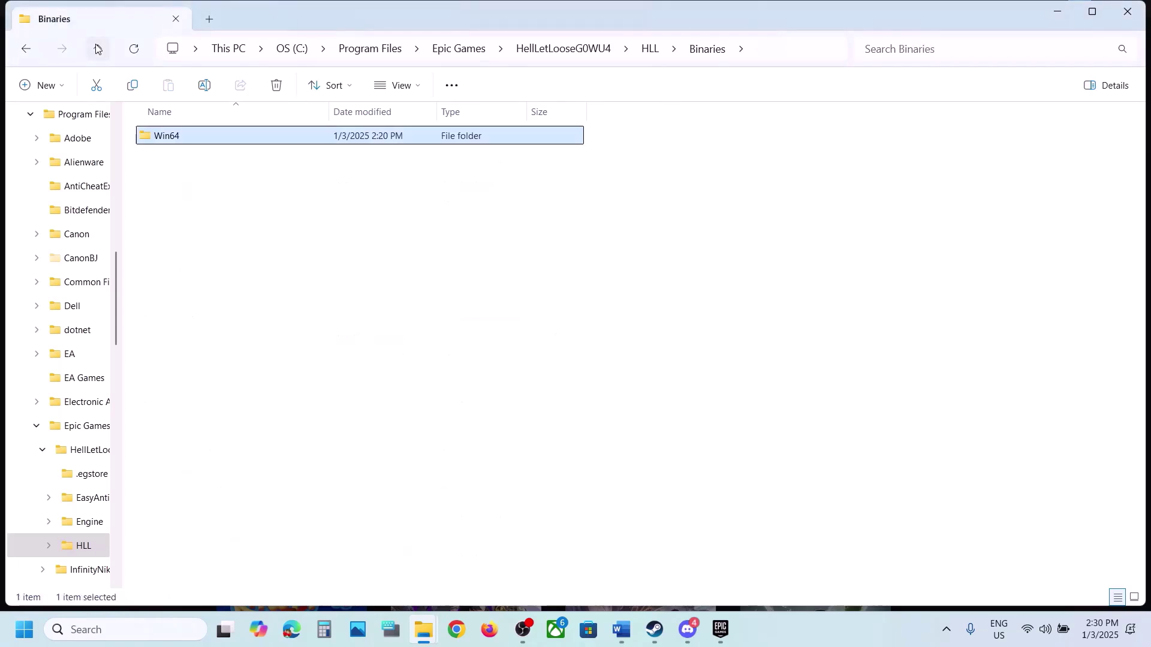
left_click(98, 49)
left_click(97, 48)
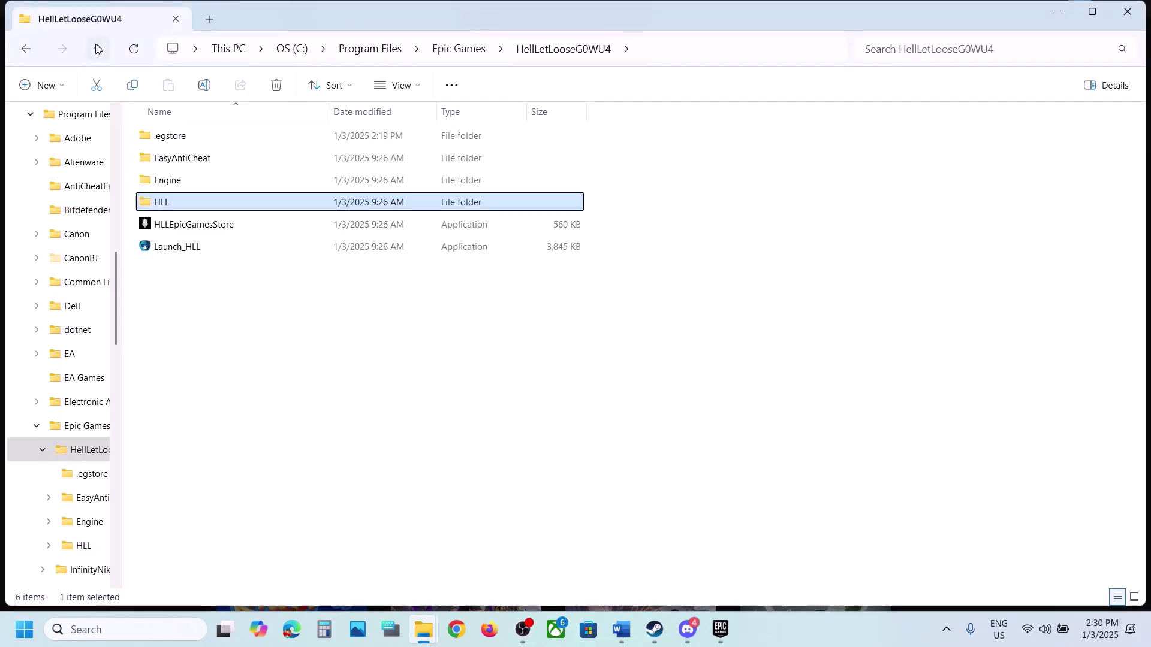
left_click(193, 226)
Step: In HLL > Binaries > Win64, turn off compatibility mode, disabled fullscreen optimizations and run as administrator for HLLEpicGamesStore-Win64-Shipping
double_click(160, 203)
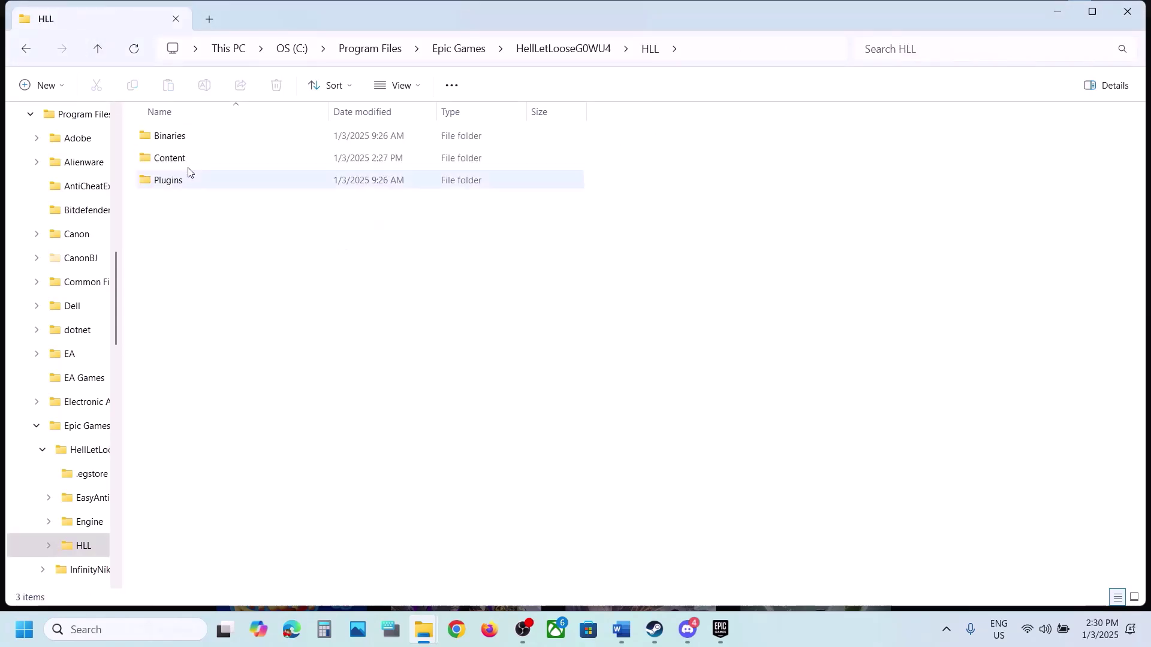
double_click(171, 139)
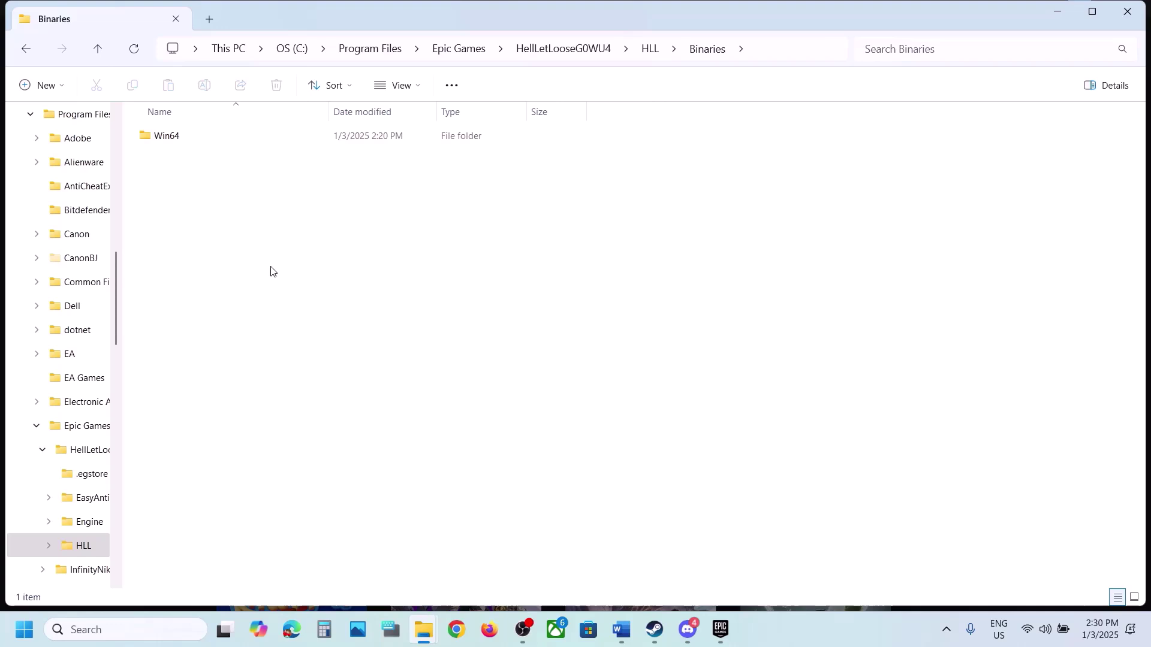
double_click(173, 139)
right_click(186, 539)
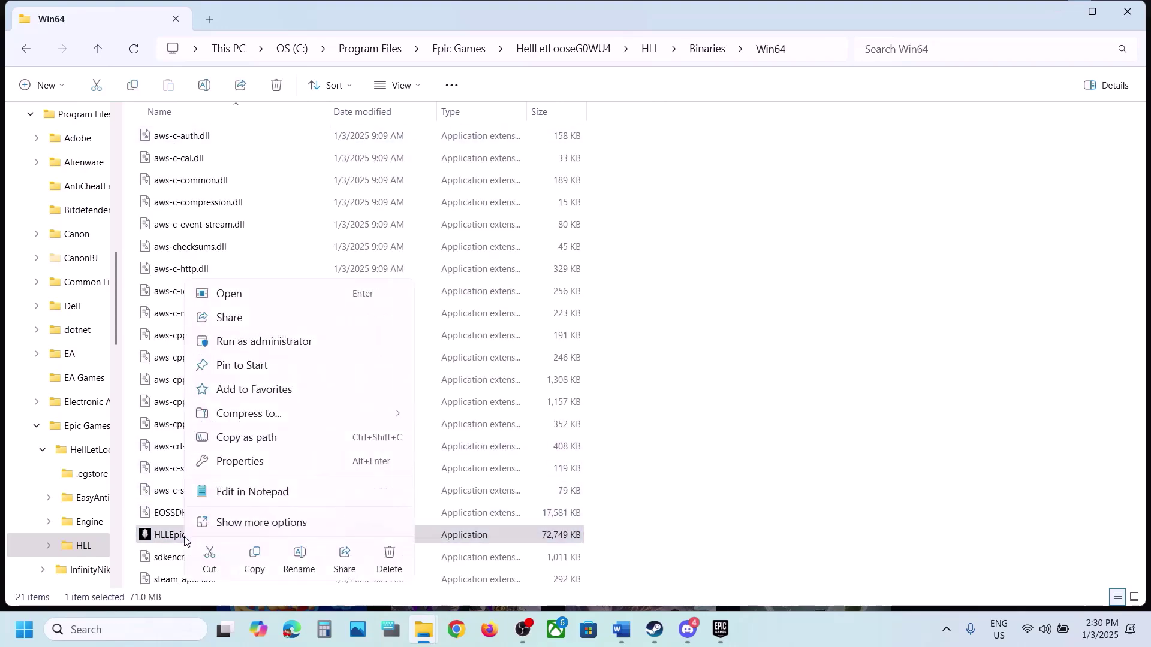
left_click(254, 462)
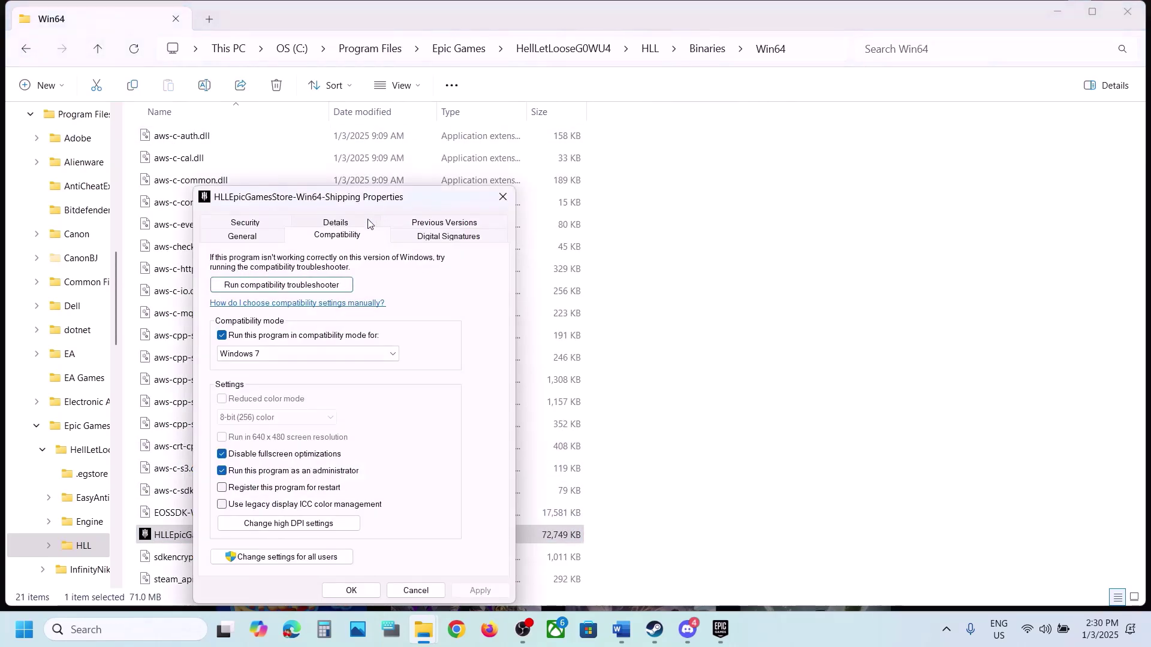
left_click(221, 335)
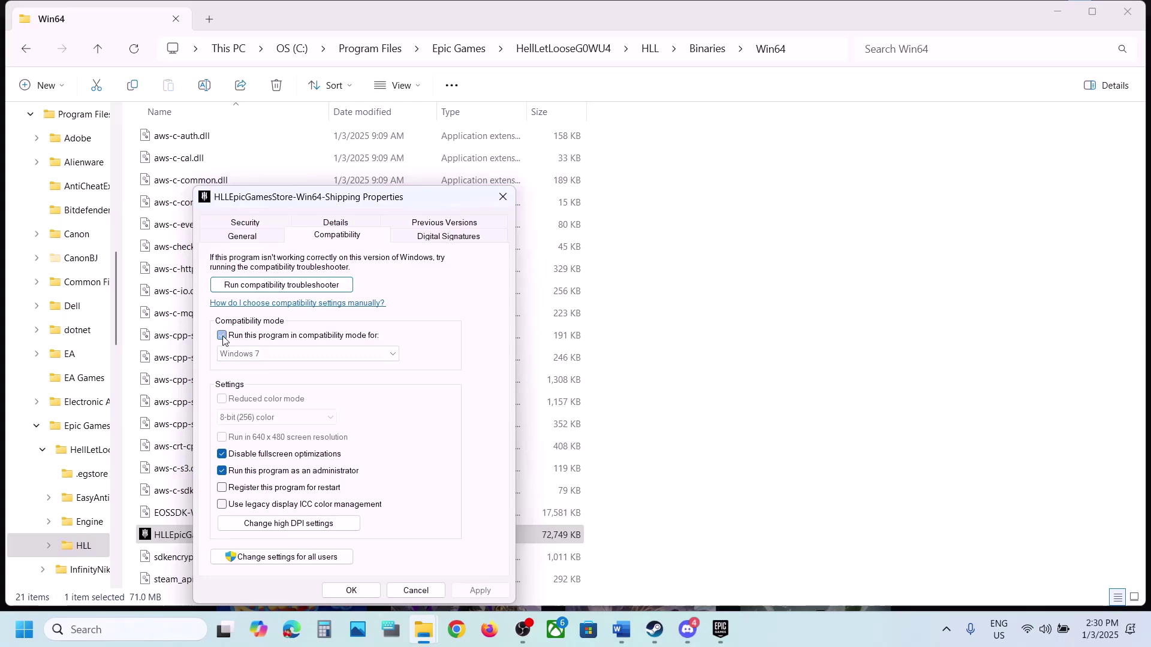
left_click(222, 455)
left_click(221, 471)
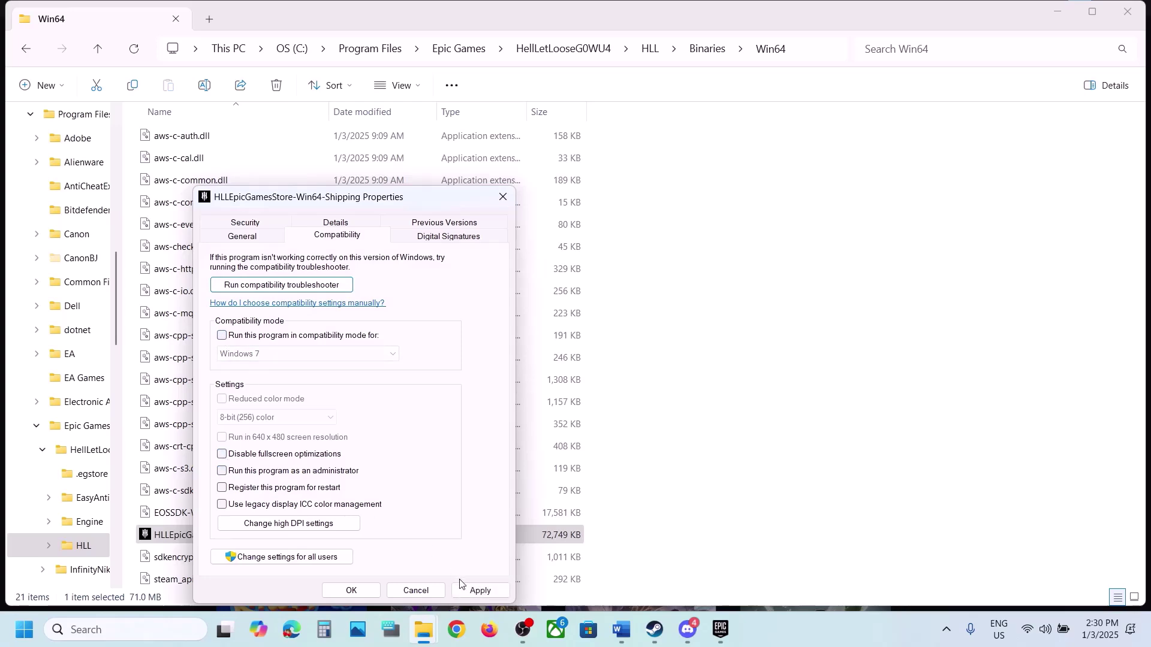
left_click(460, 592)
left_click(359, 593)
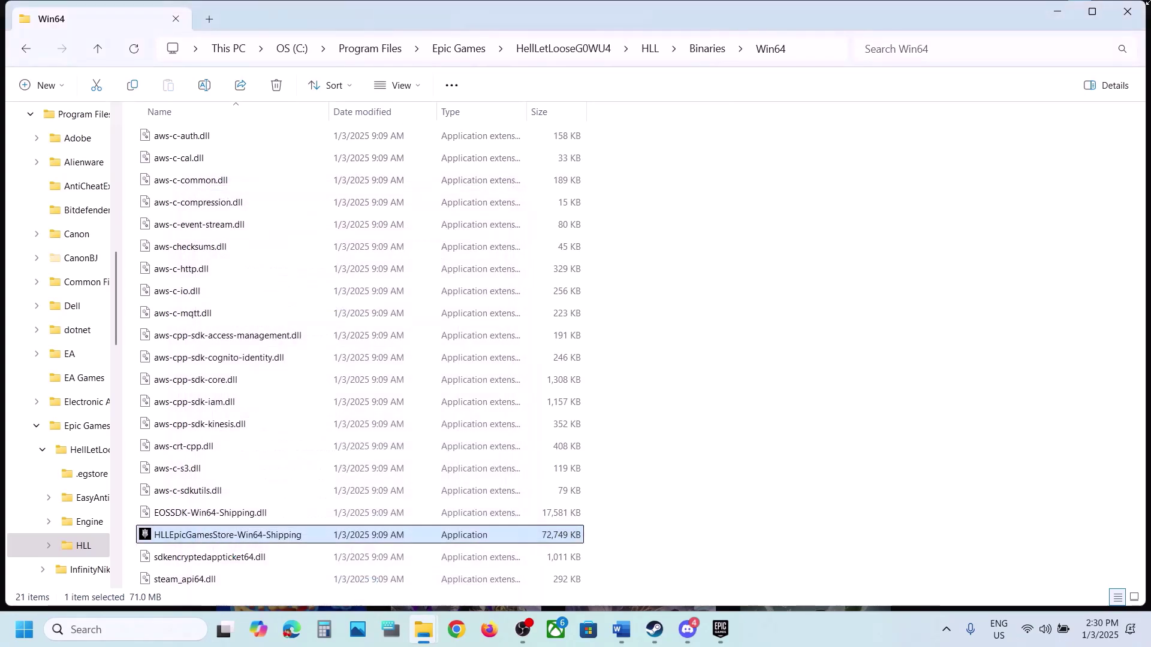
Step: Close the game folder and the Hell Let Loose management dialog, and highlight the Step 13 Windows update instruction in Word
left_click(1116, 9)
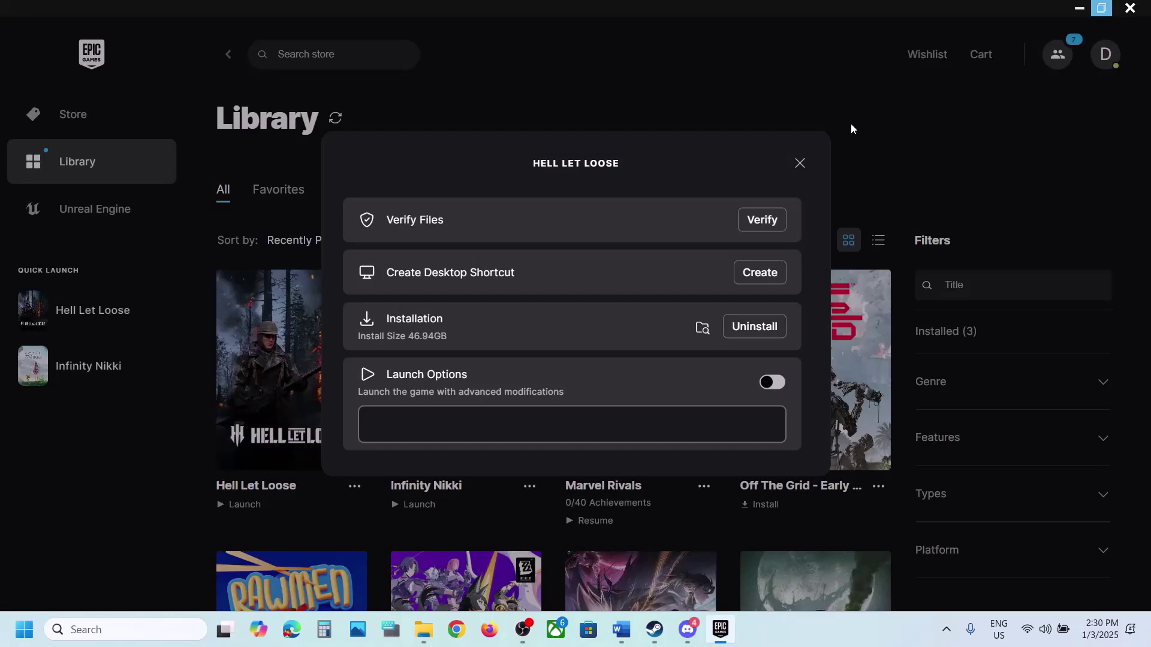
left_click(799, 163)
left_click(621, 629)
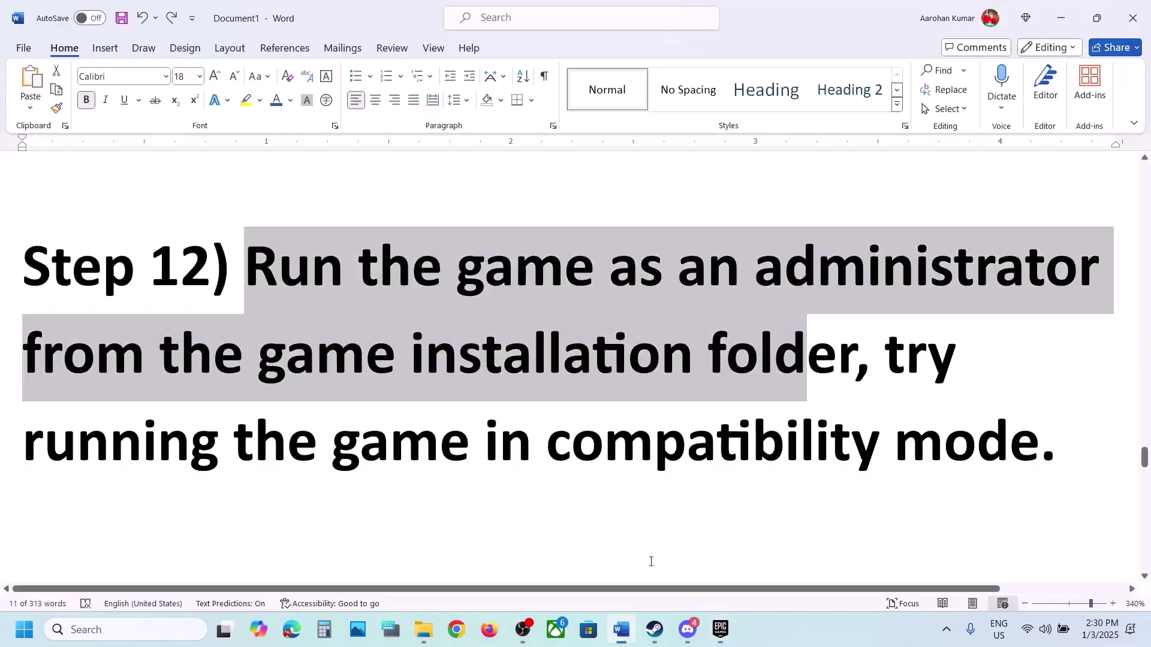
scroll(585, 504, "down", 5)
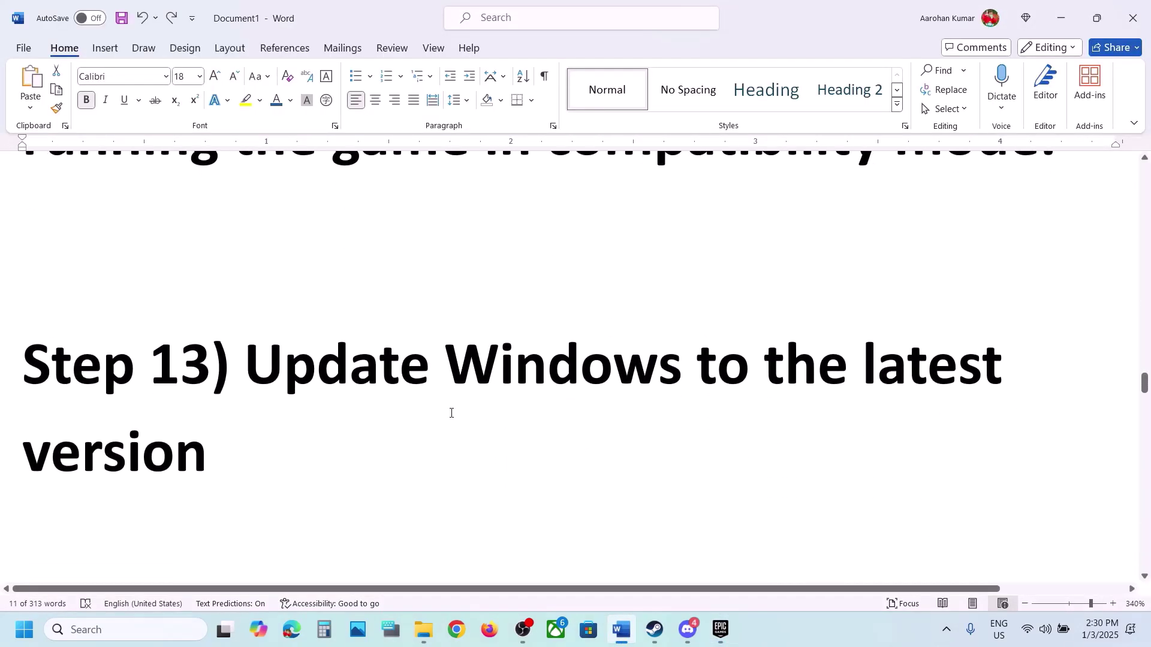
left_click_drag(293, 372, 357, 421)
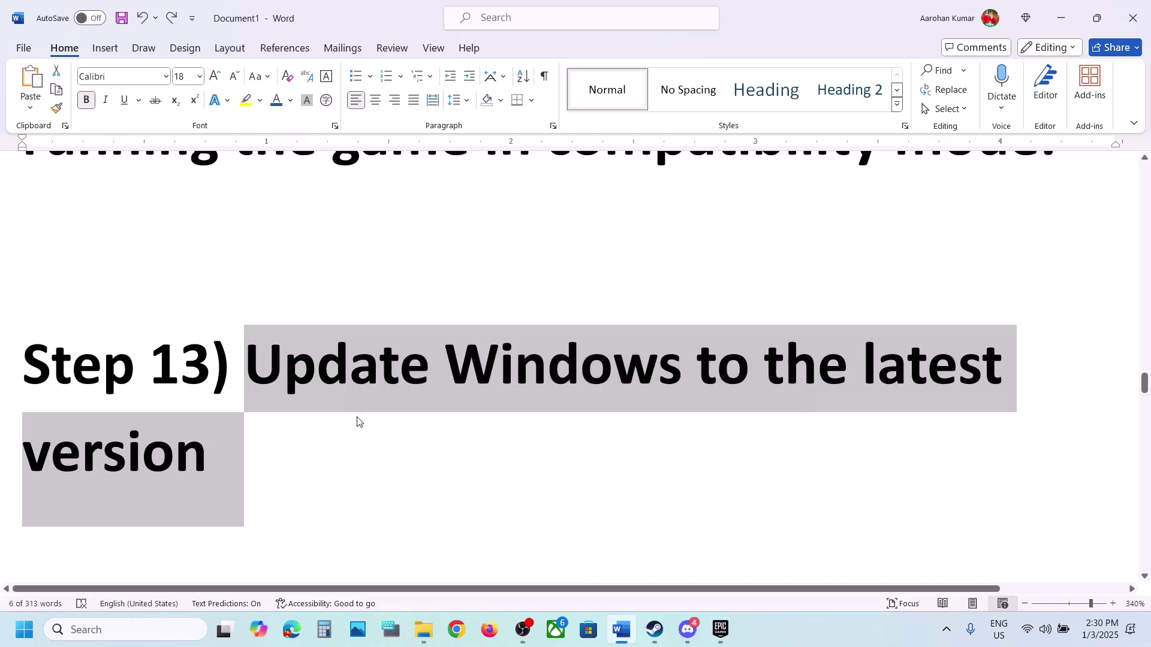
Step: Check for updates on the Windows Update page in Settings and bring up the restart option in the power choices
key("super+i")
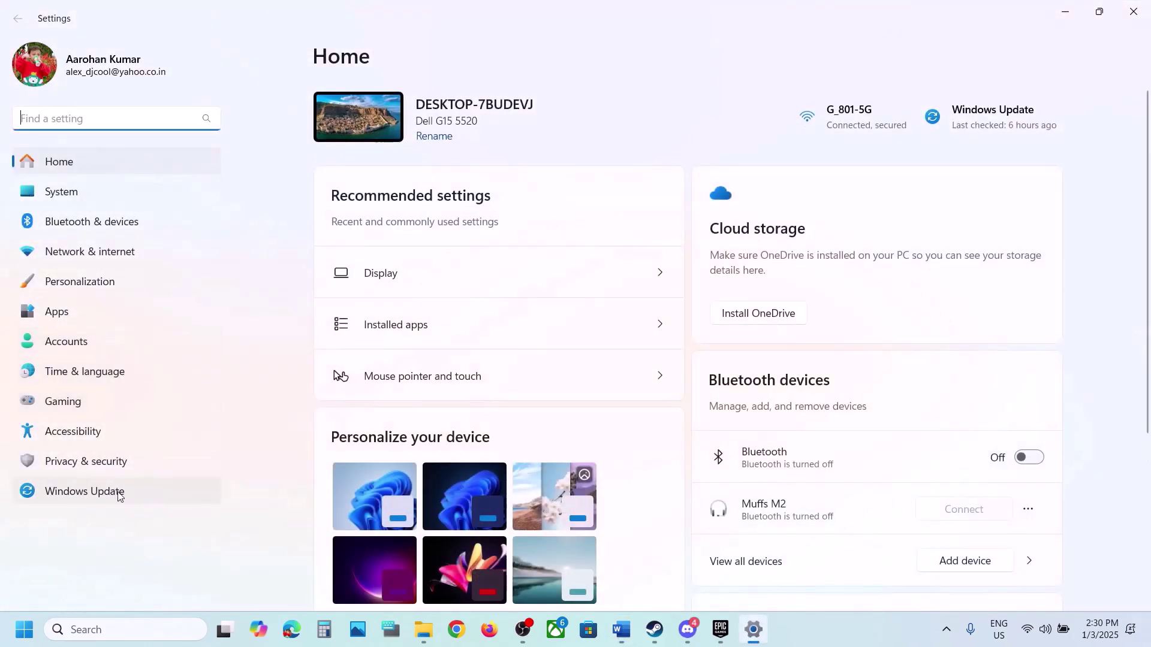
left_click(116, 489)
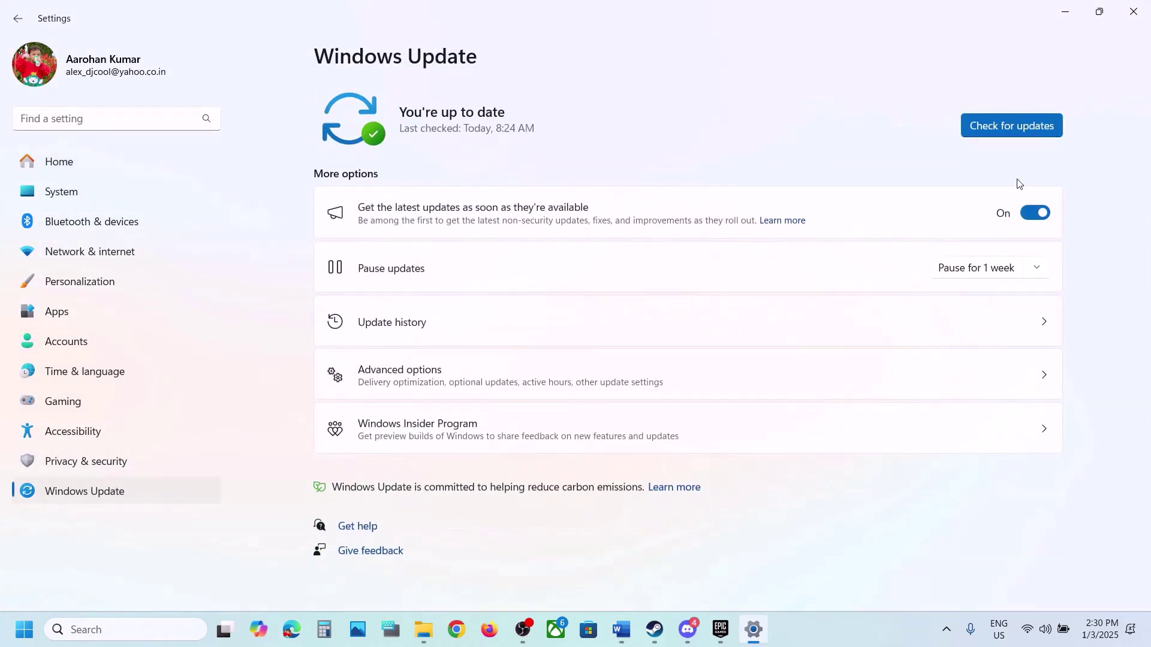
left_click(984, 133)
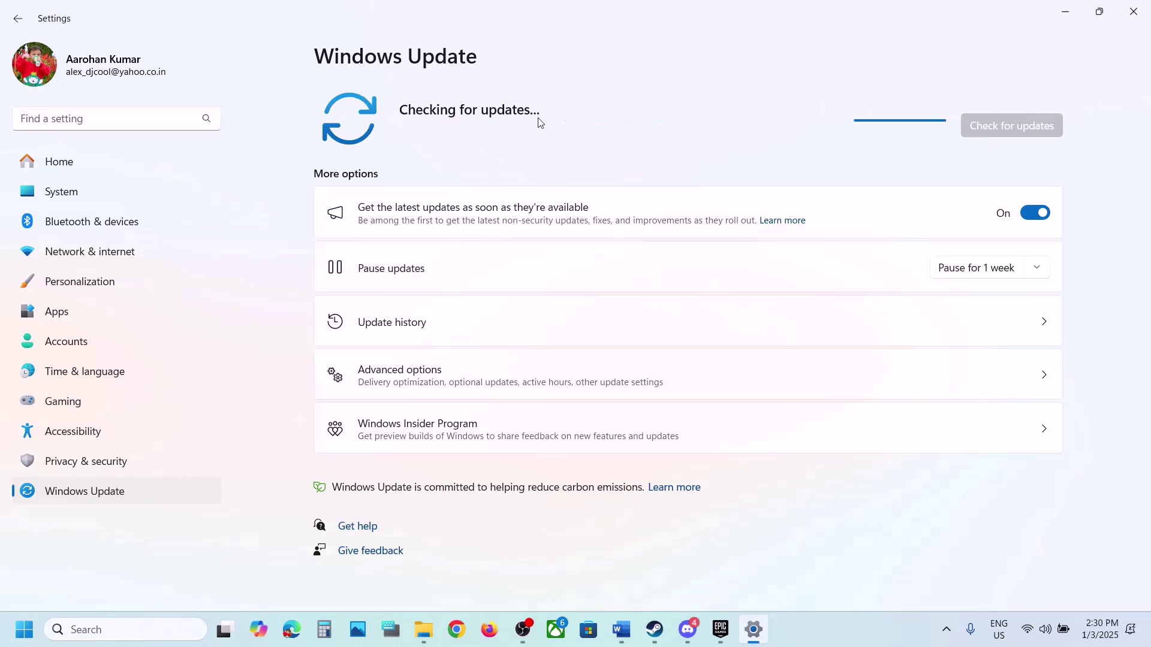
left_click(24, 629)
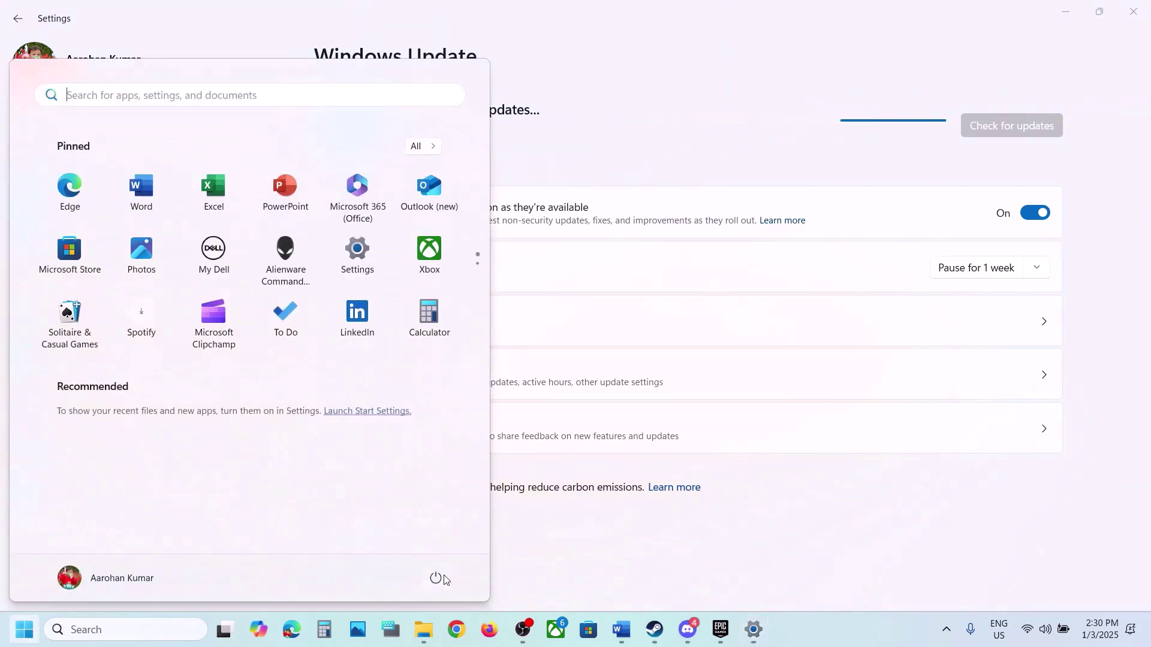
left_click(436, 578)
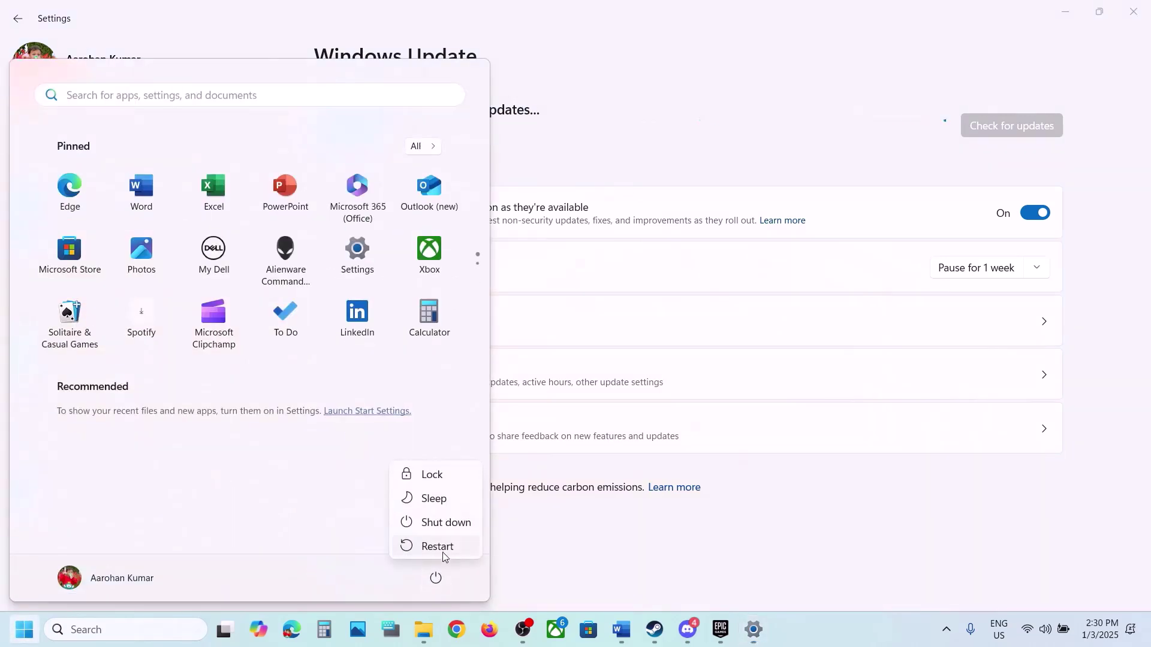
Step: Go to Step 14 in Word, switch to Steam, set Hell Let Loose's launch options to -dx11 and close its properties
left_click(621, 628)
scroll(485, 462, "down", 5)
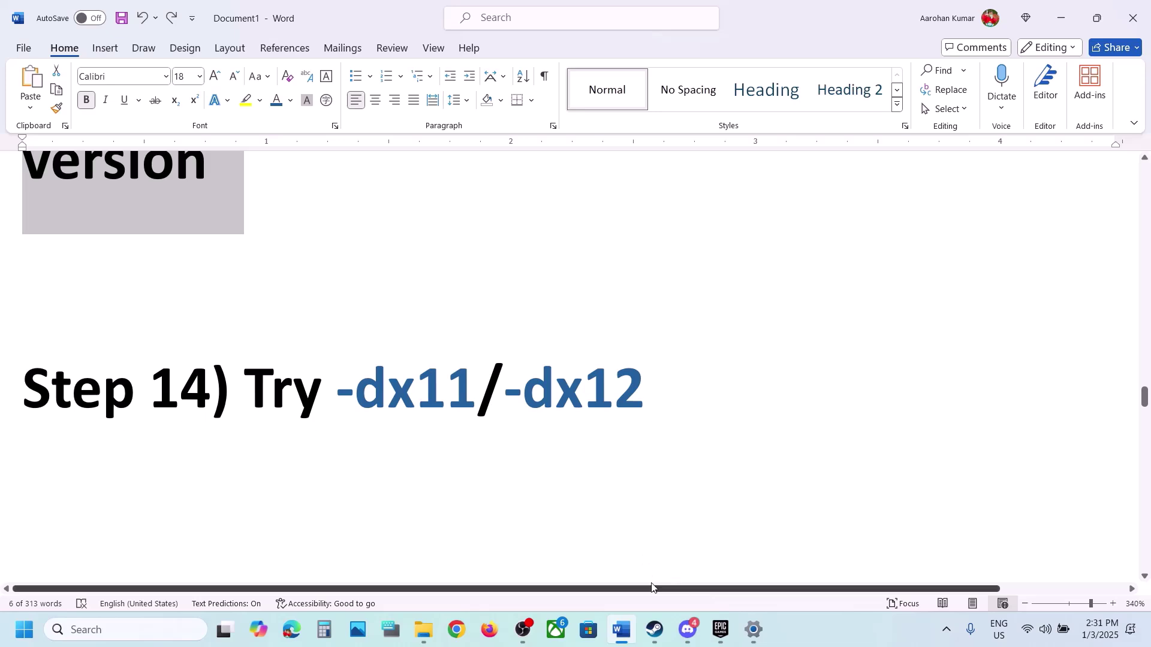
left_click(652, 639)
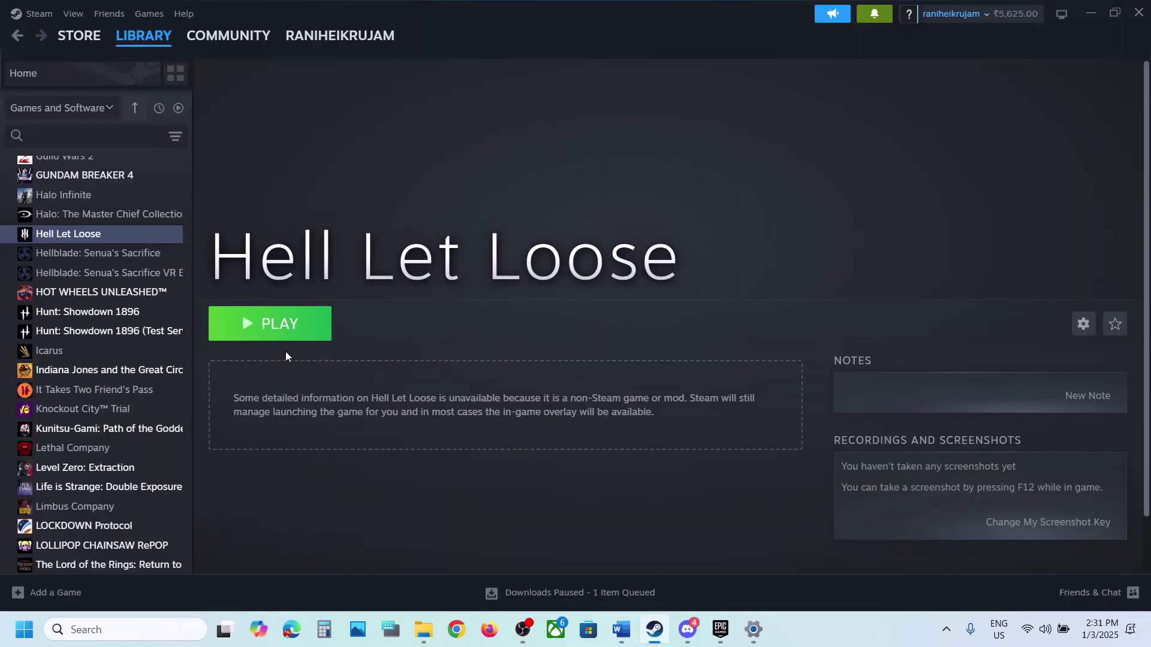
right_click(94, 237)
left_click(137, 351)
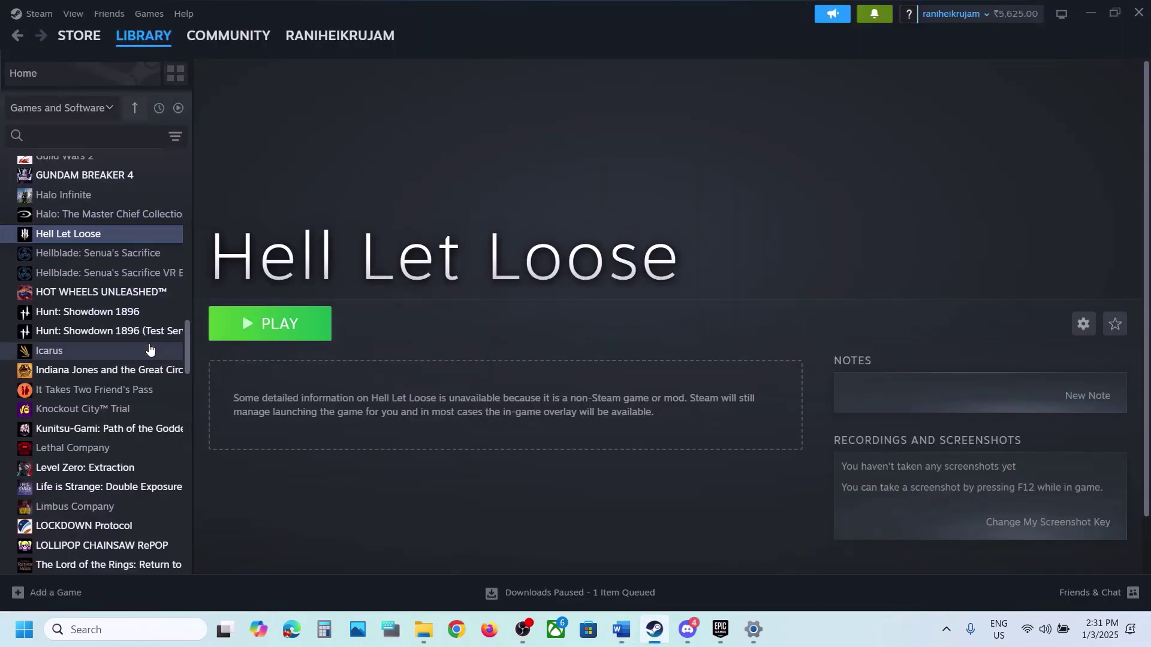
left_click(491, 405)
type("-")
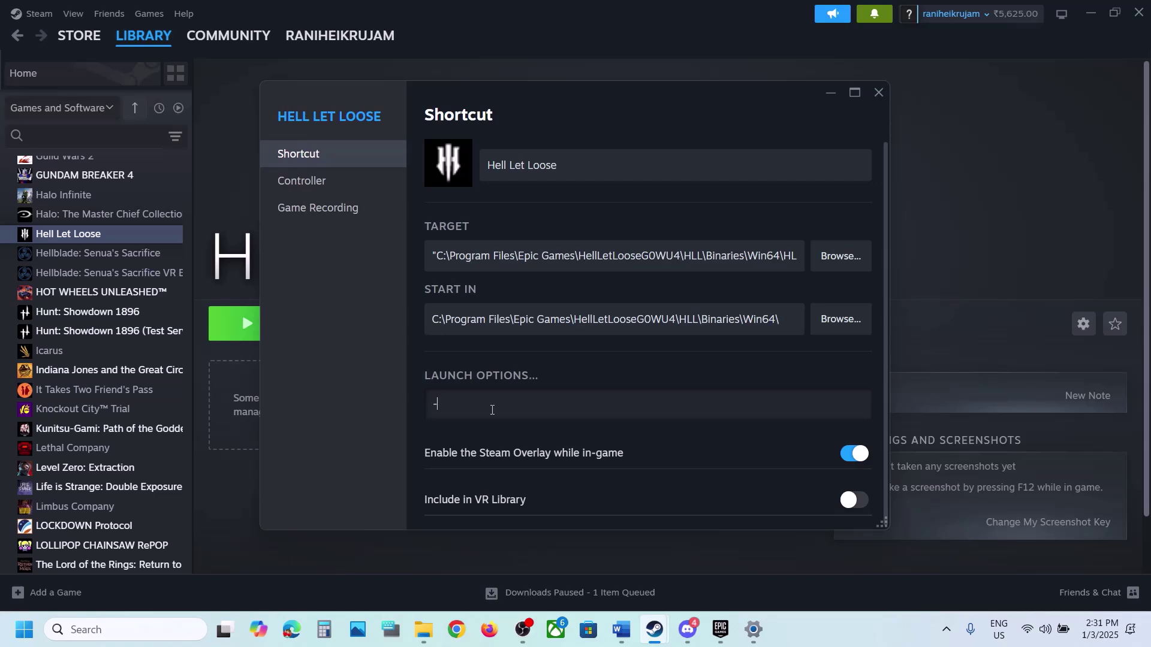
type("dx11")
left_click(383, 418)
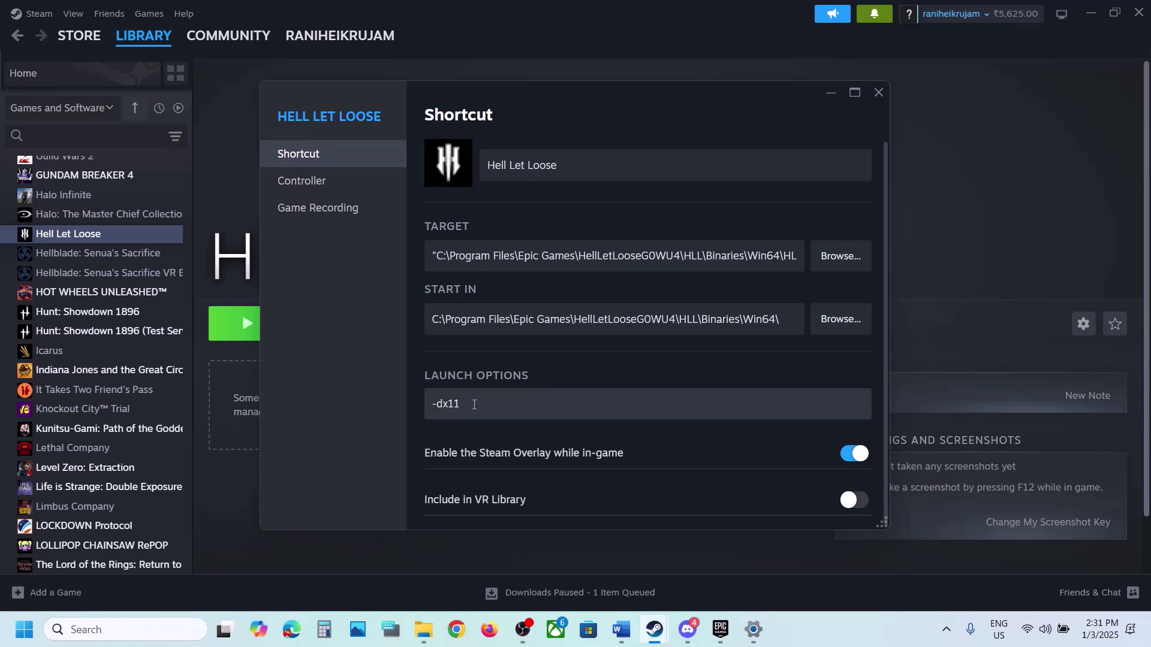
left_click(887, 87)
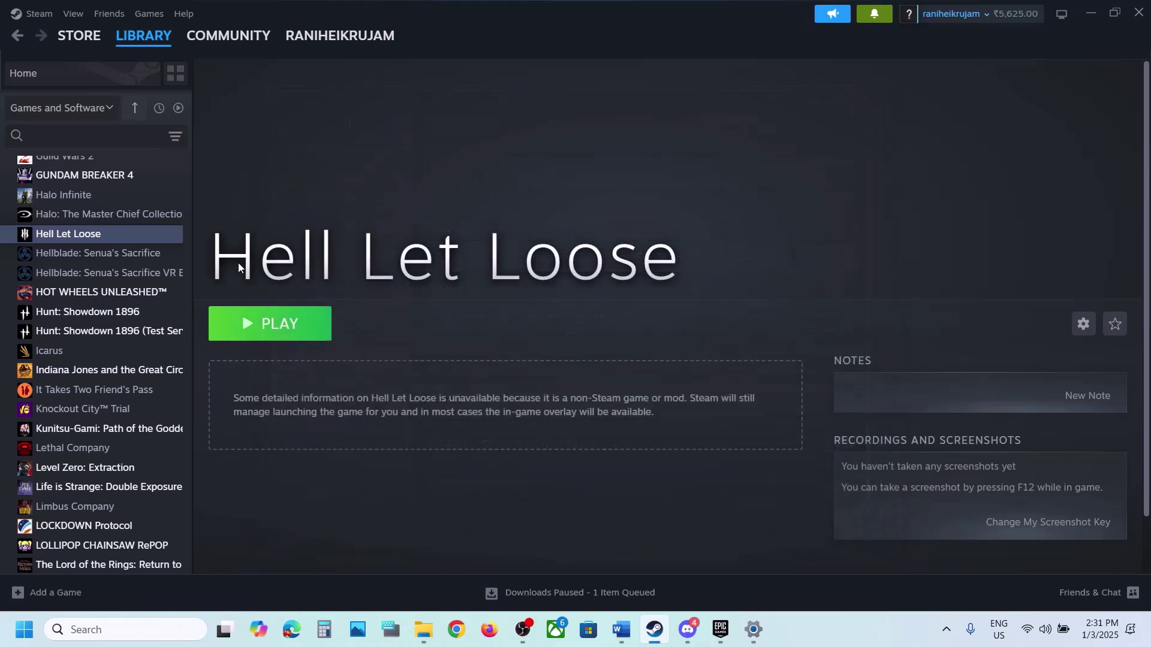
Step: Reopen Hell Let Loose's properties and replace the launch option with -dx12
right_click(135, 231)
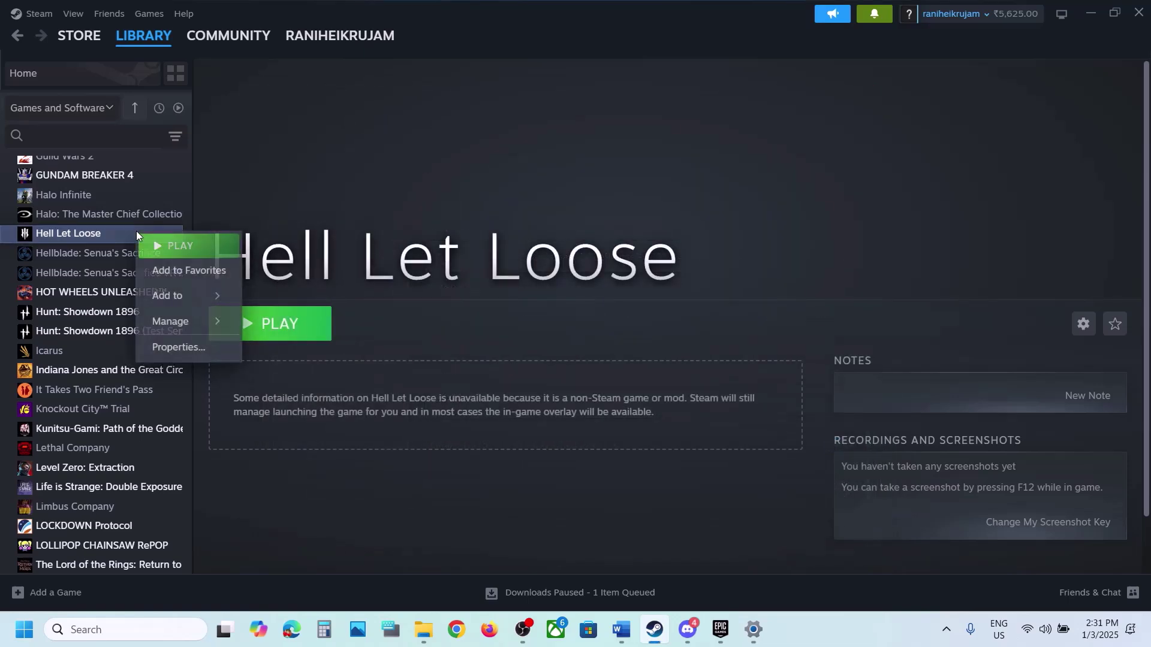
left_click(193, 347)
left_click_drag(493, 399, 355, 411)
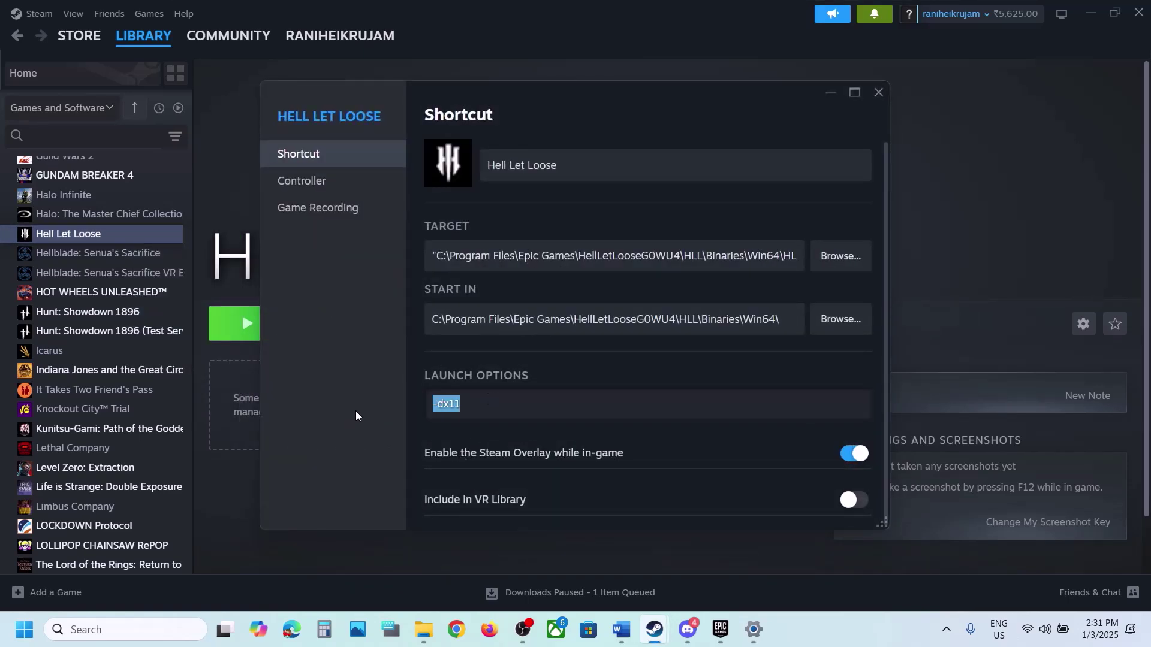
key("BackSpace")
type("-dx12")
left_click(369, 430)
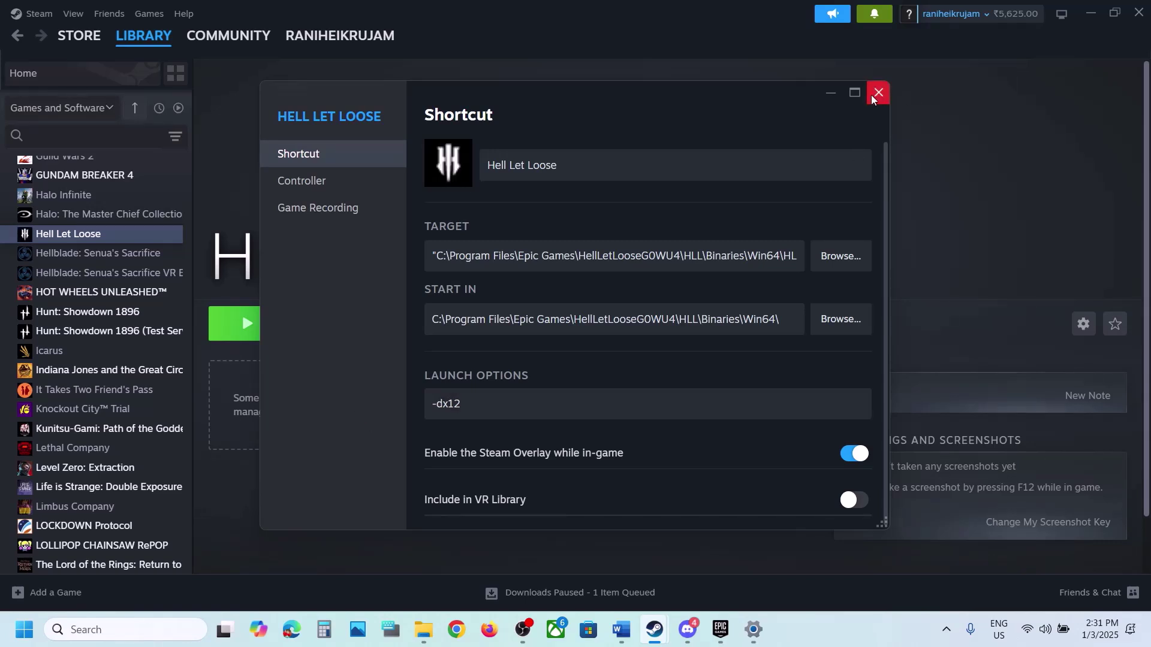
Step: Clear Hell Let Loose's launch options and close the properties window
left_click_drag(479, 412, 422, 407)
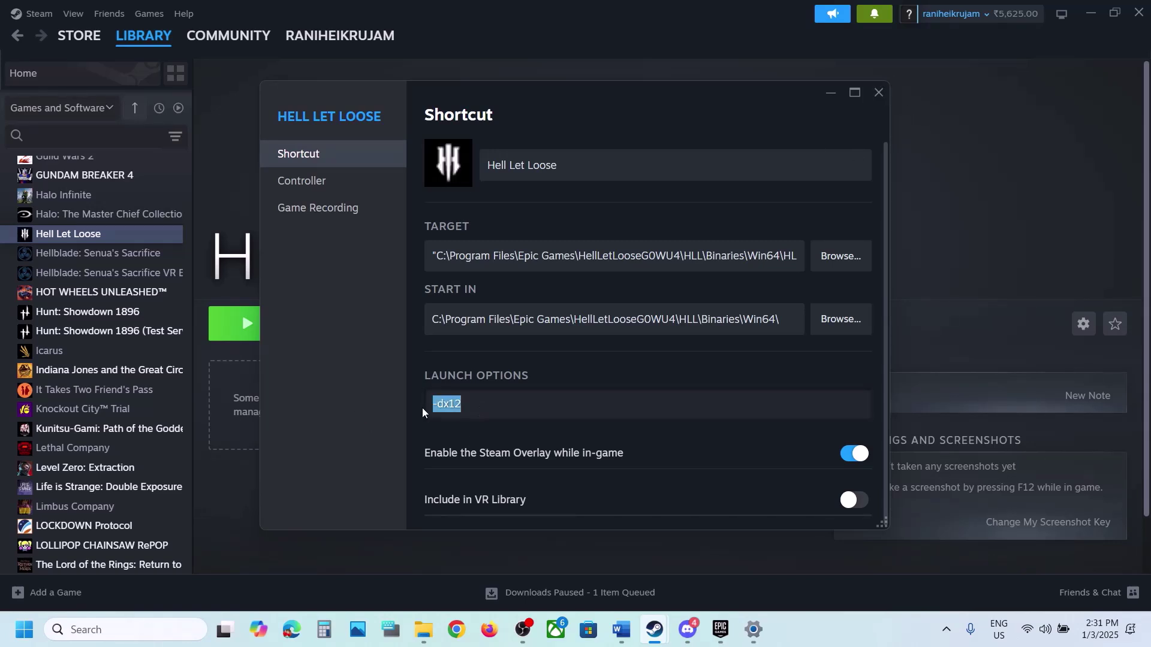
key("BackSpace")
left_click(368, 401)
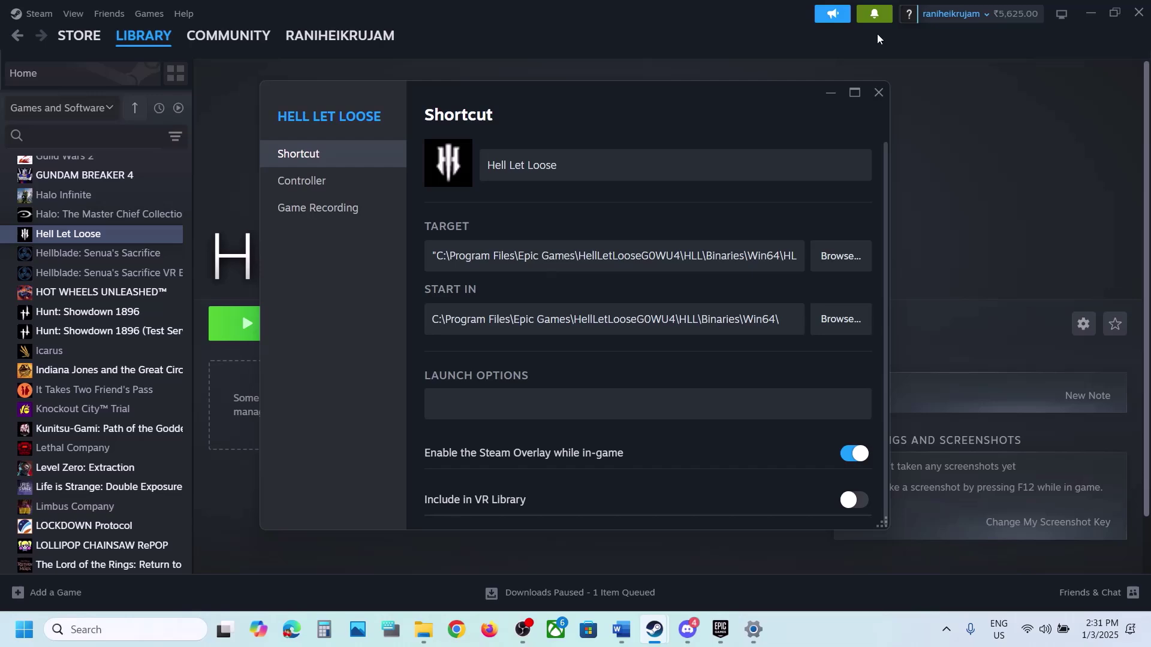
left_click(874, 96)
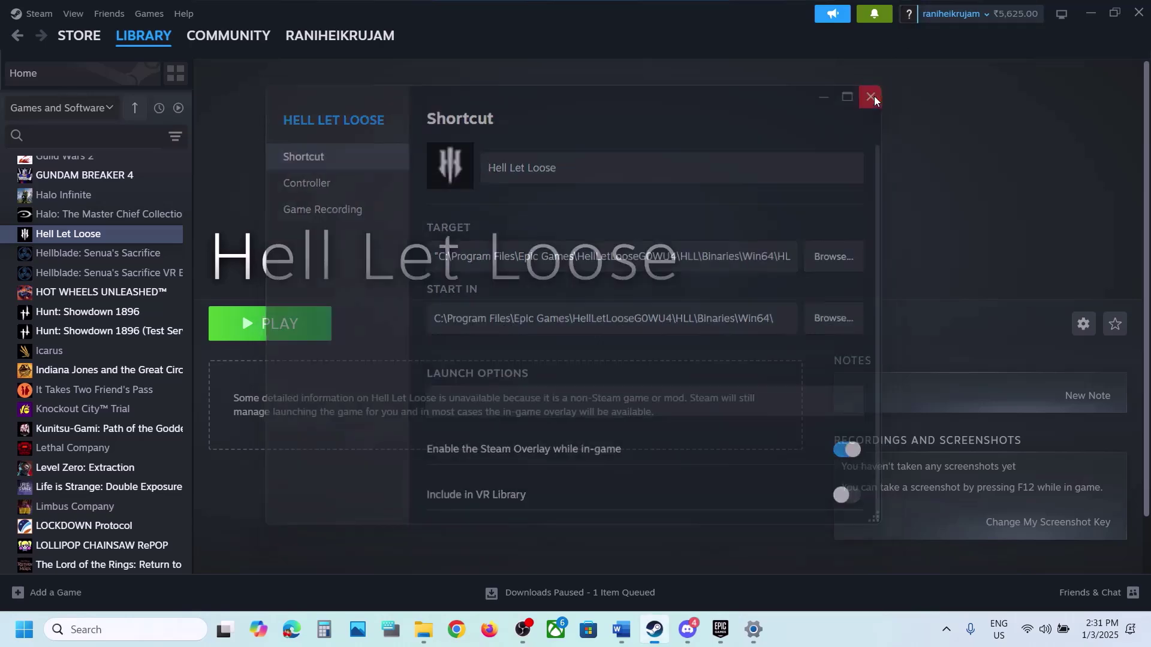
Step: Switch to Word and view the Step 15 instructions on increasing the virtual memory
left_click(616, 634)
scroll(526, 391, "down", 5)
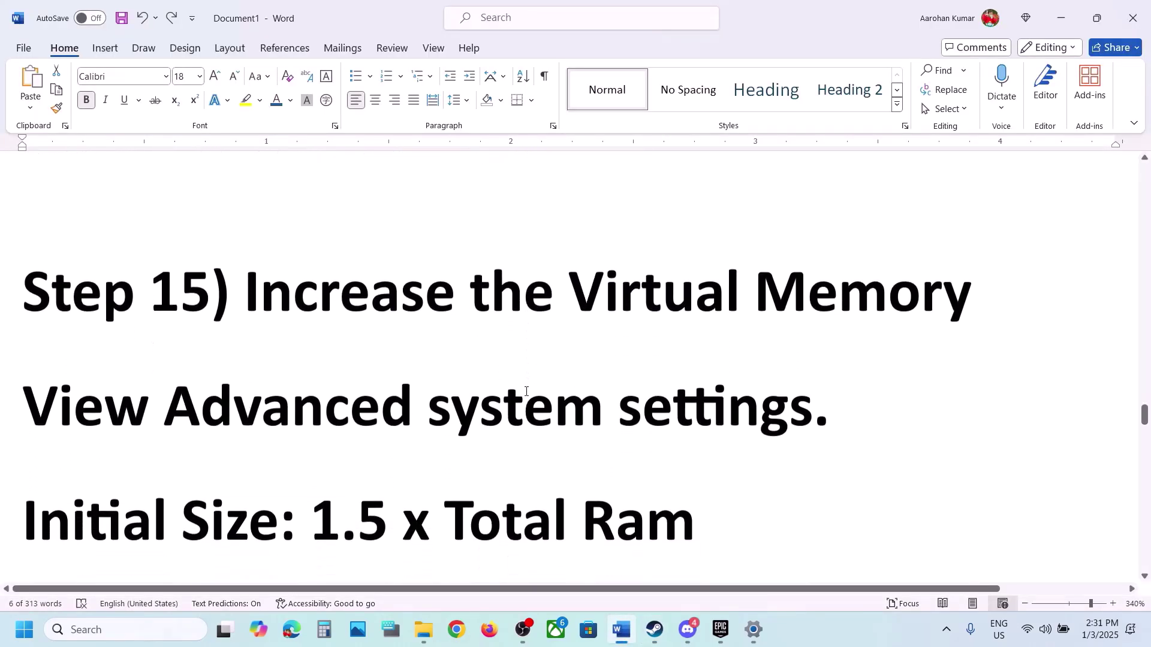
scroll(527, 391, "down", 2)
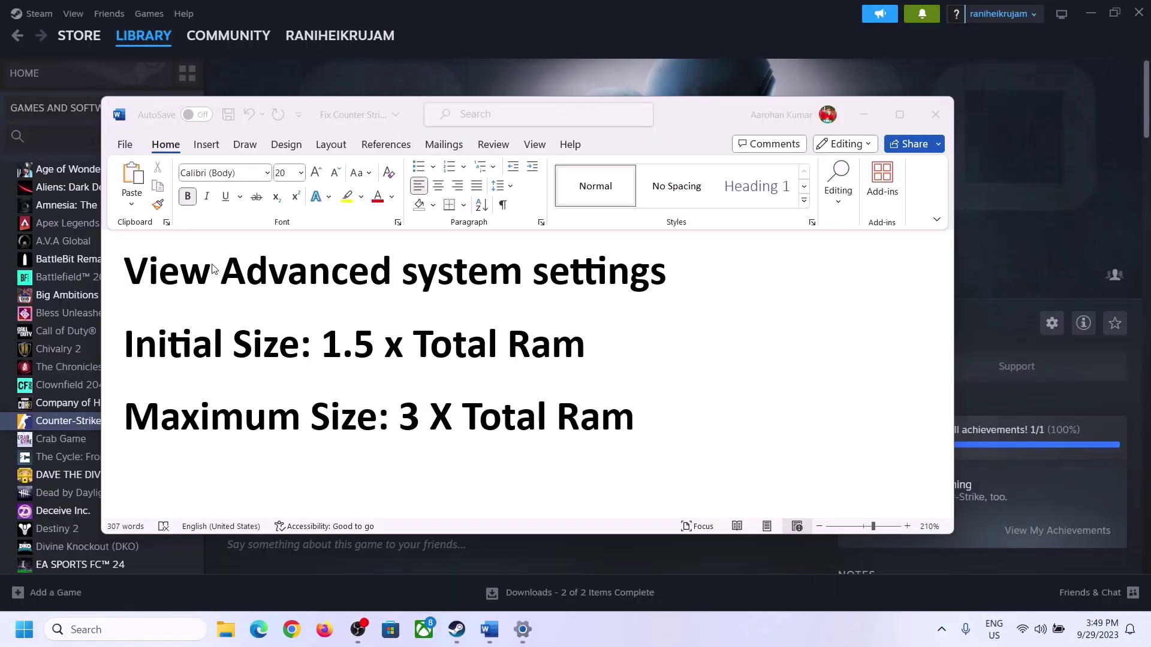
Step: Copy "View Advanced system settings" from Word, search Windows for it, and open System Properties beside the instructions
left_click_drag(138, 275, 627, 291)
key("ctrl+c")
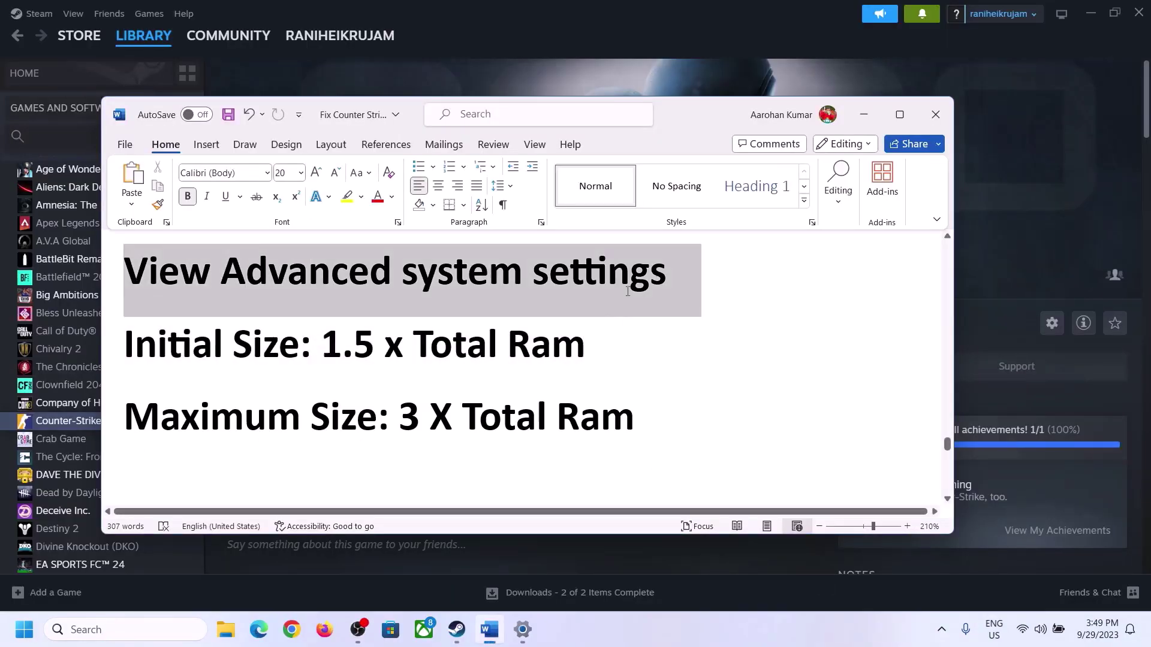
left_click(137, 629)
key("ctrl+v")
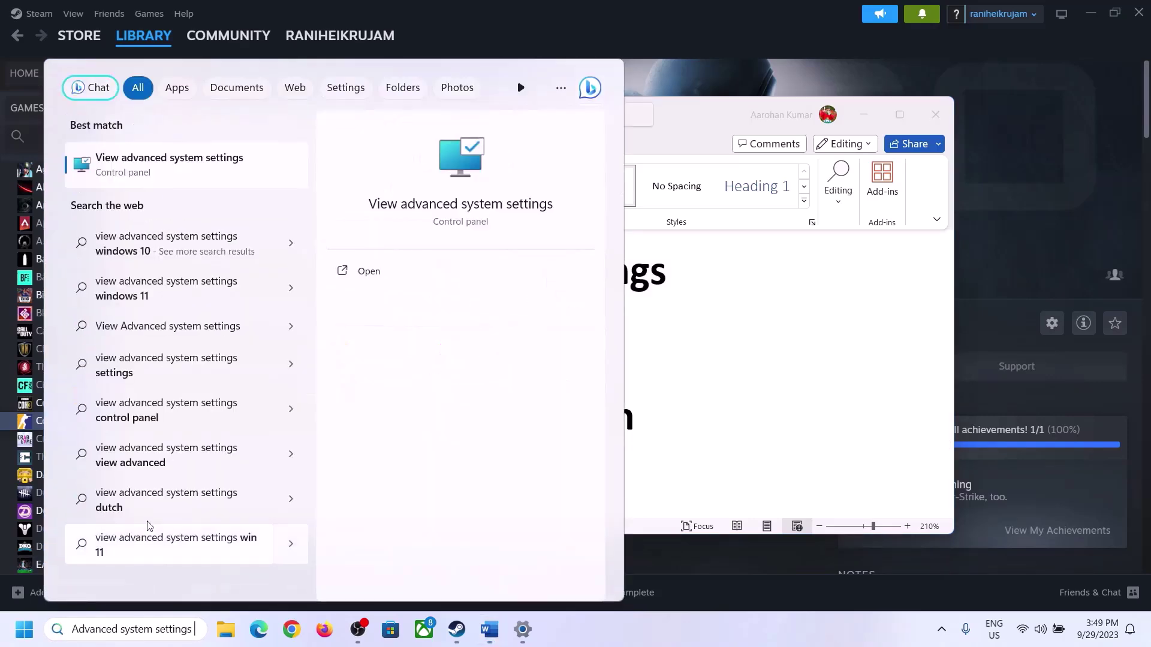
left_click(162, 175)
left_click_drag(237, 118, 514, 208)
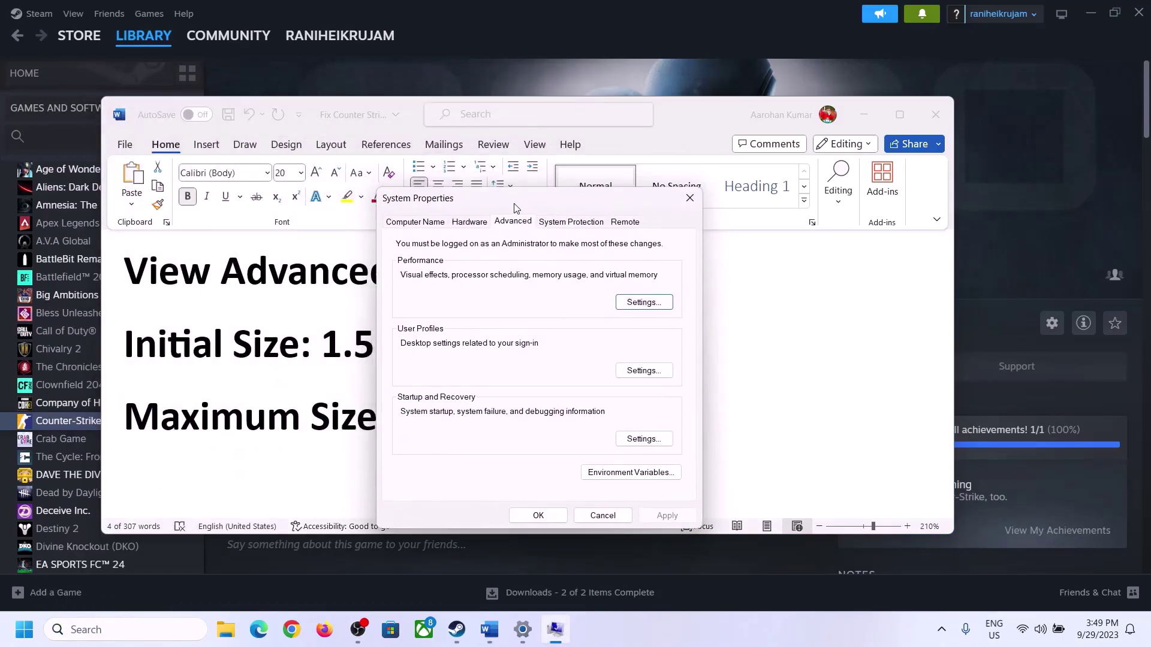
Step: Open the Virtual Memory settings, turn off automatic paging file management, and choose a custom size for drive C:
left_click(644, 303)
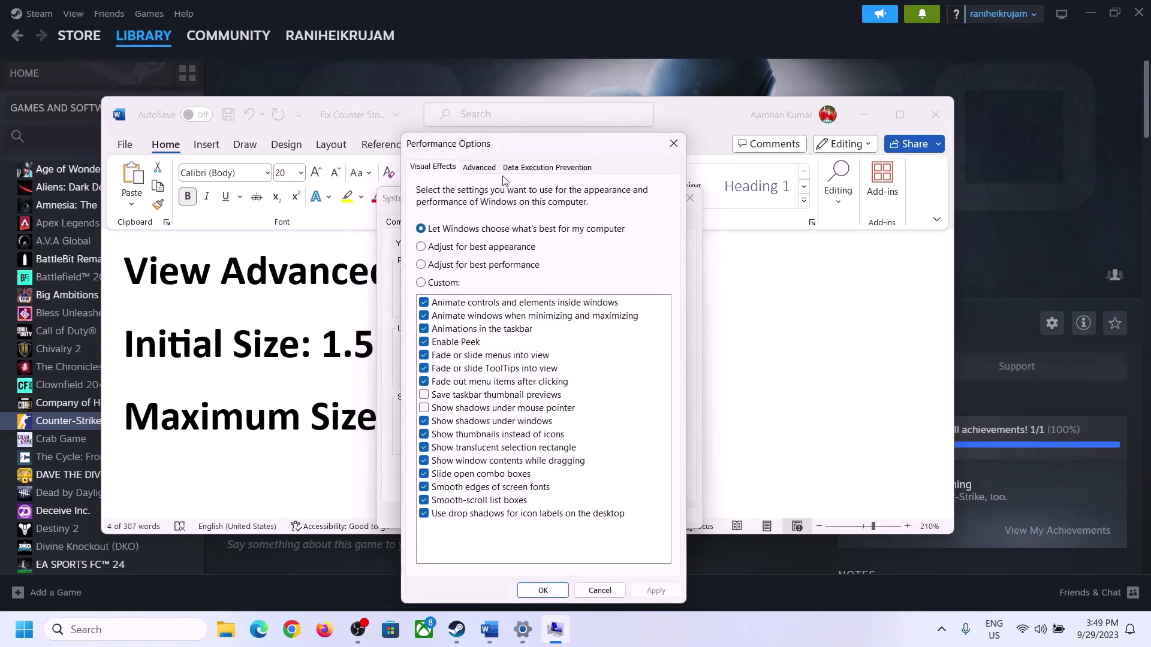
left_click(480, 168)
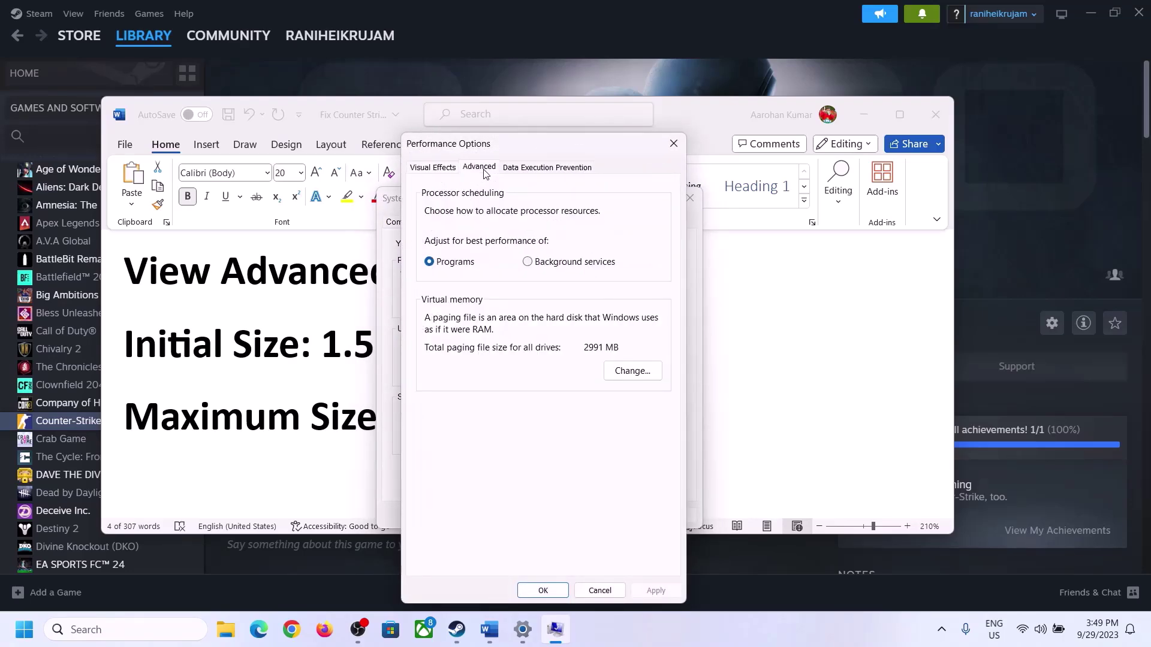
left_click(620, 368)
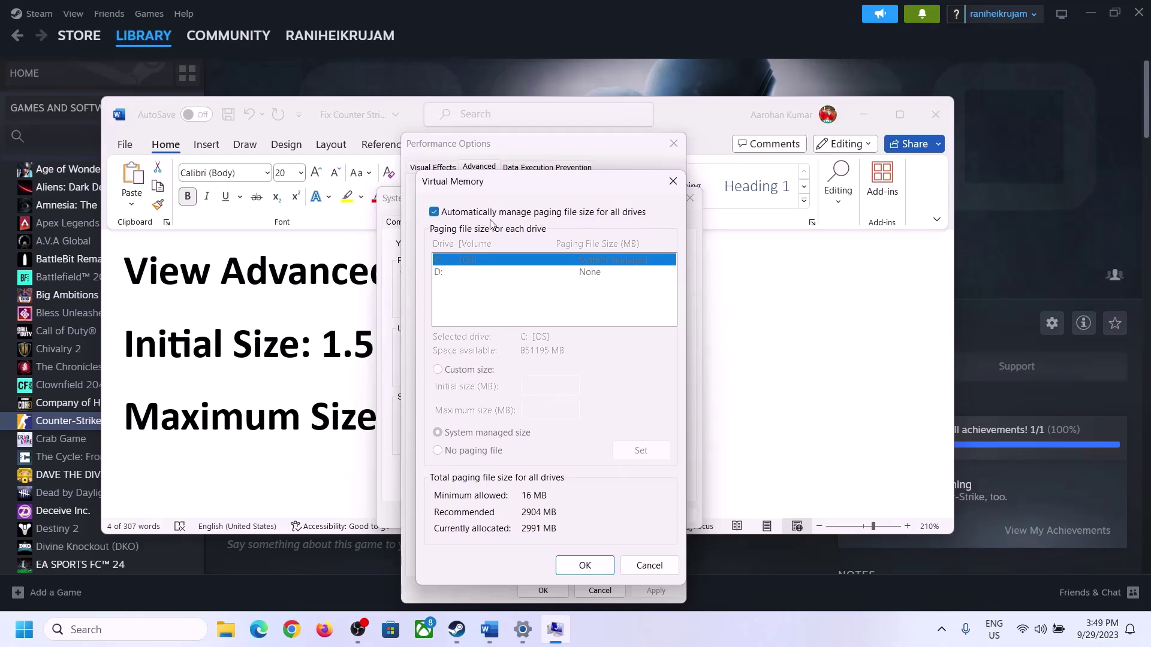
left_click(434, 214)
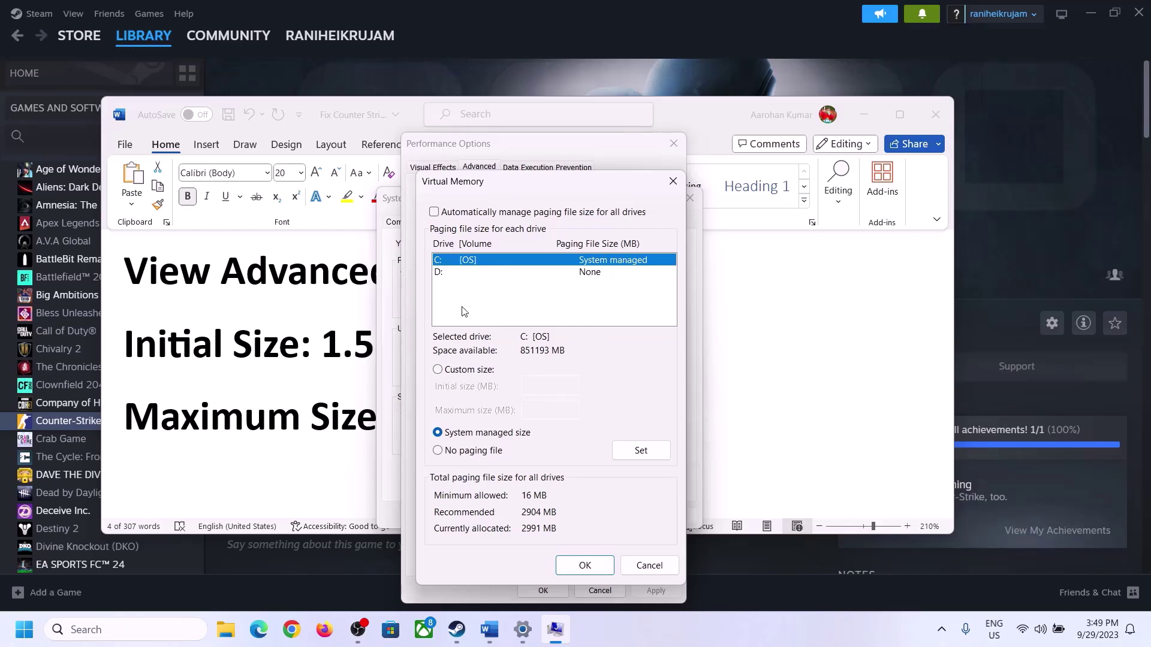
left_click(438, 370)
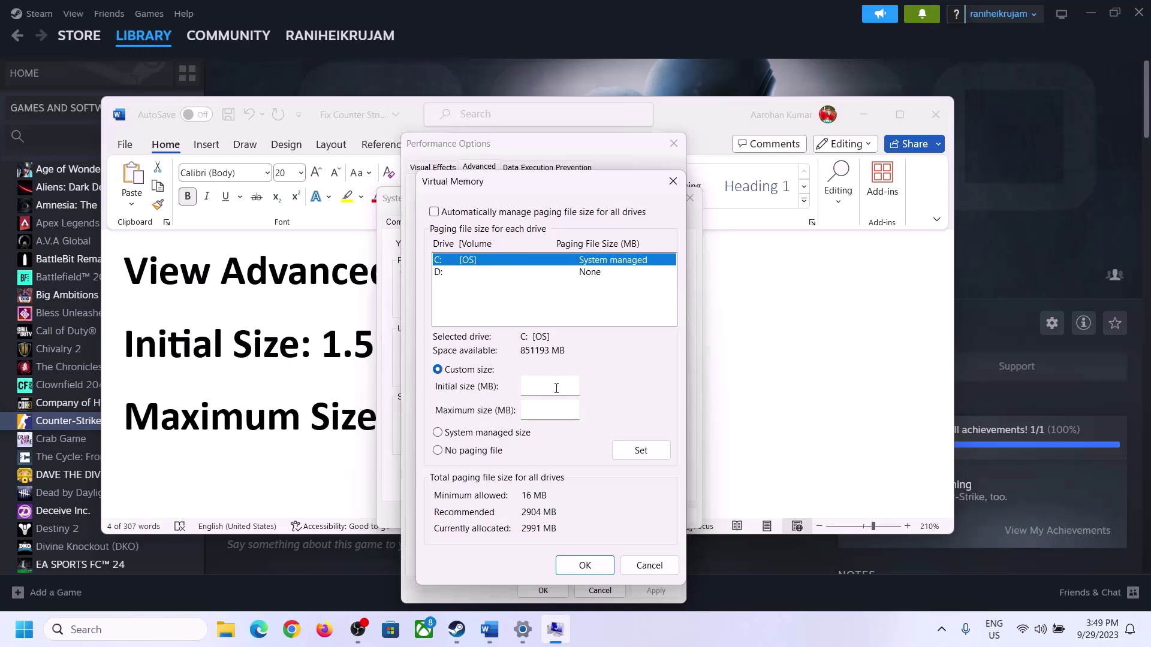
Step: Highlight "1.5 x Total Ram" in the Word instructions and check the installed RAM on the System About page in Settings
left_click(317, 359)
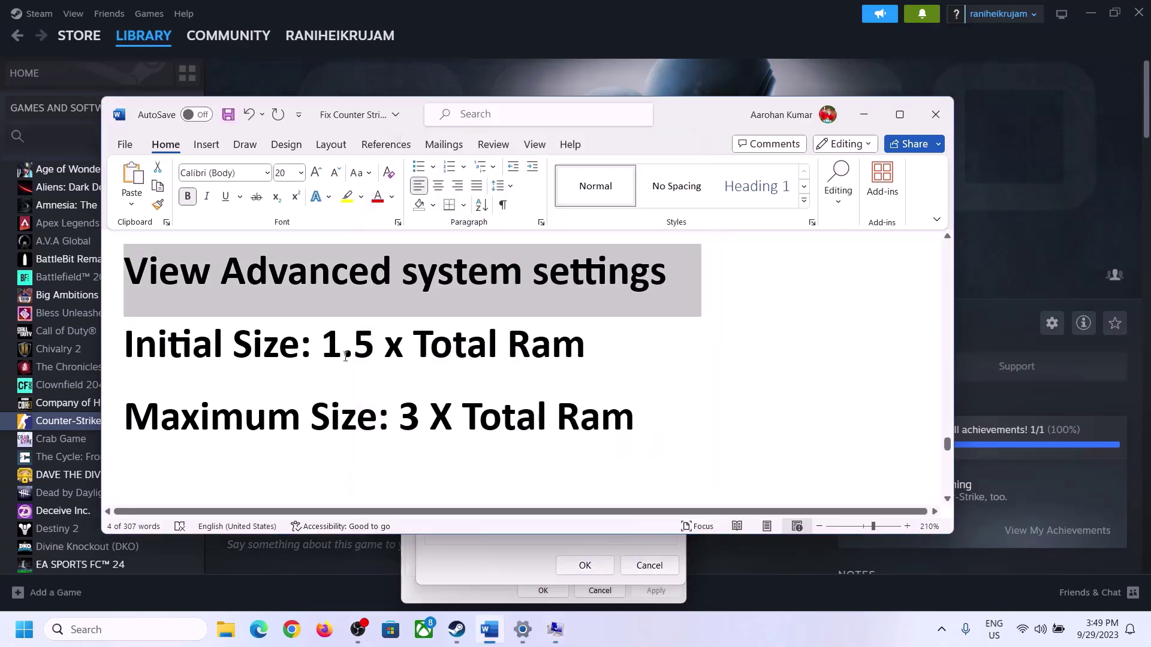
left_click_drag(322, 353, 534, 359)
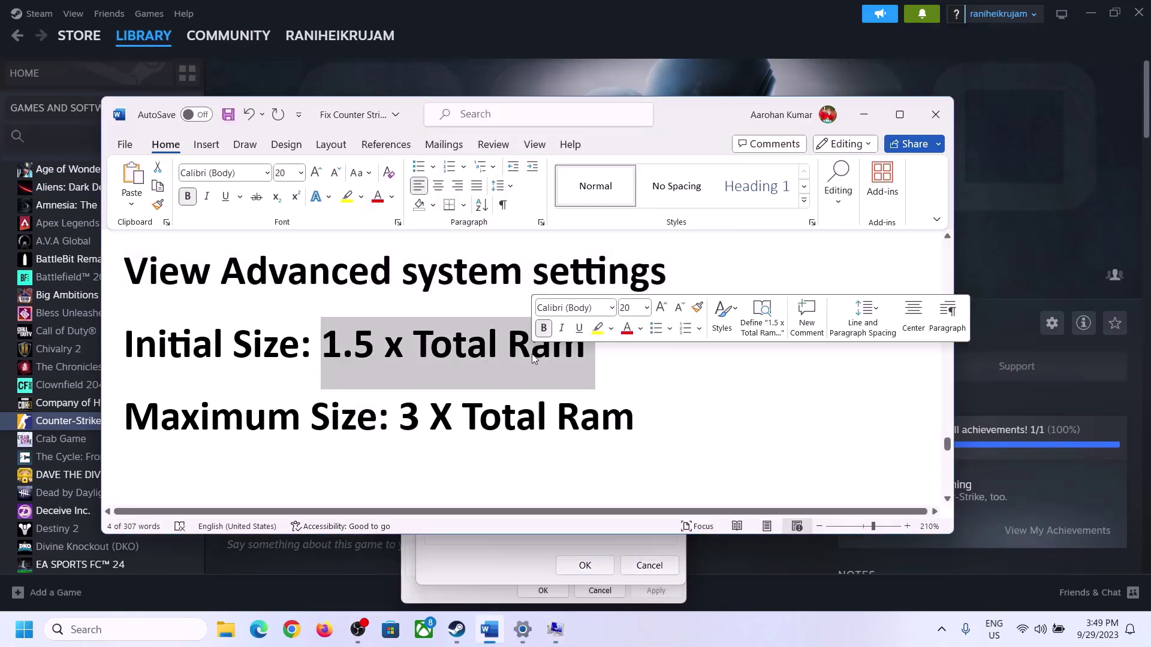
left_click(523, 633)
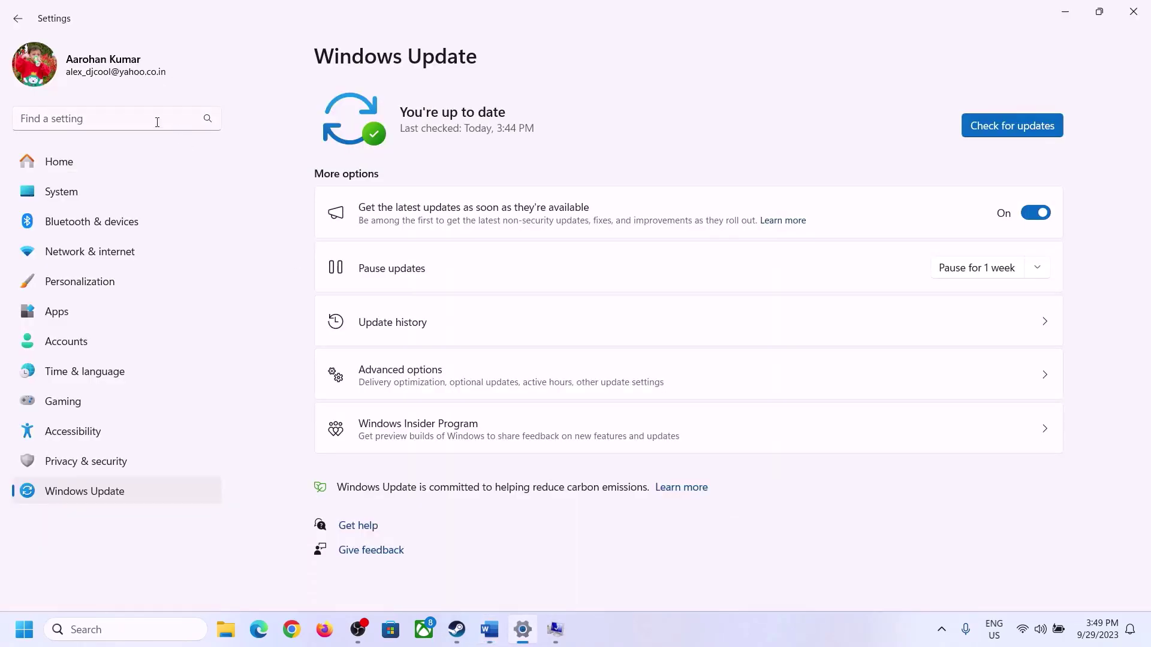
left_click(57, 192)
scroll(414, 490, "down", 10)
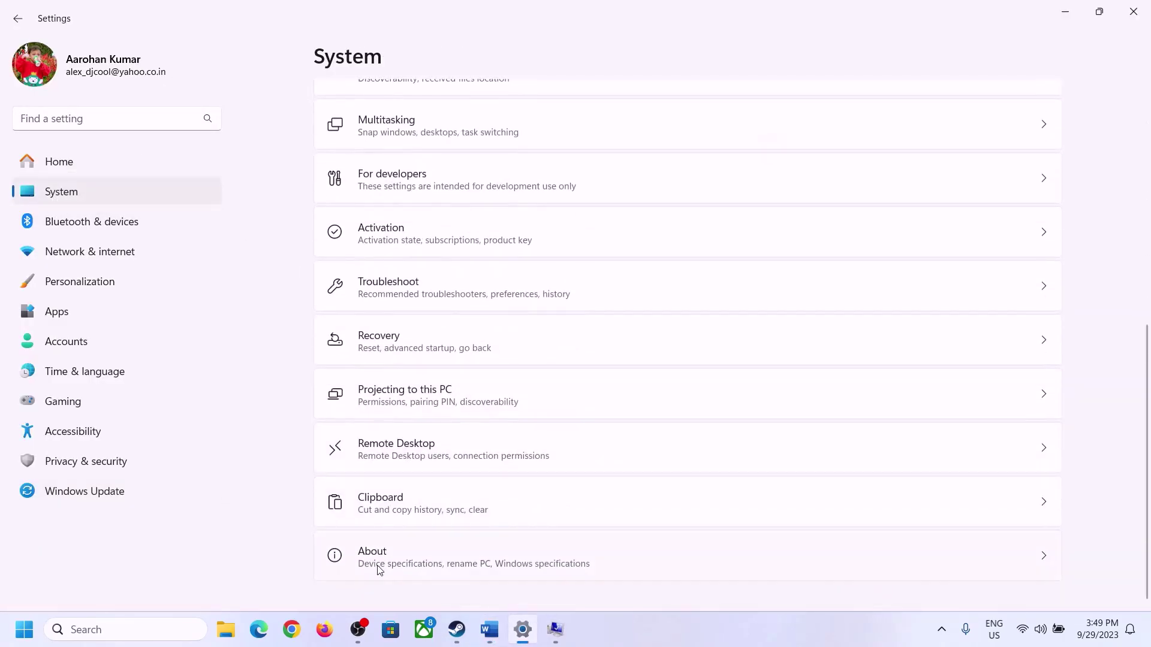
left_click(379, 567)
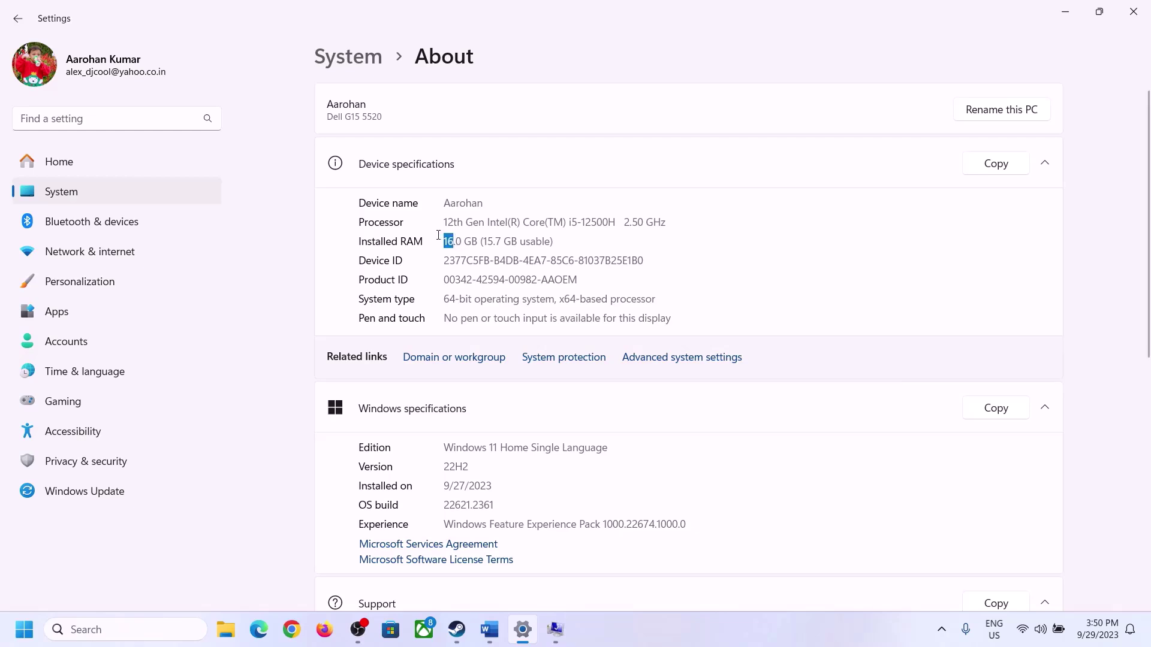
Step: Launch Calculator with the Run command "calc" and place its window beside the Virtual Memory dialog
left_click(555, 631)
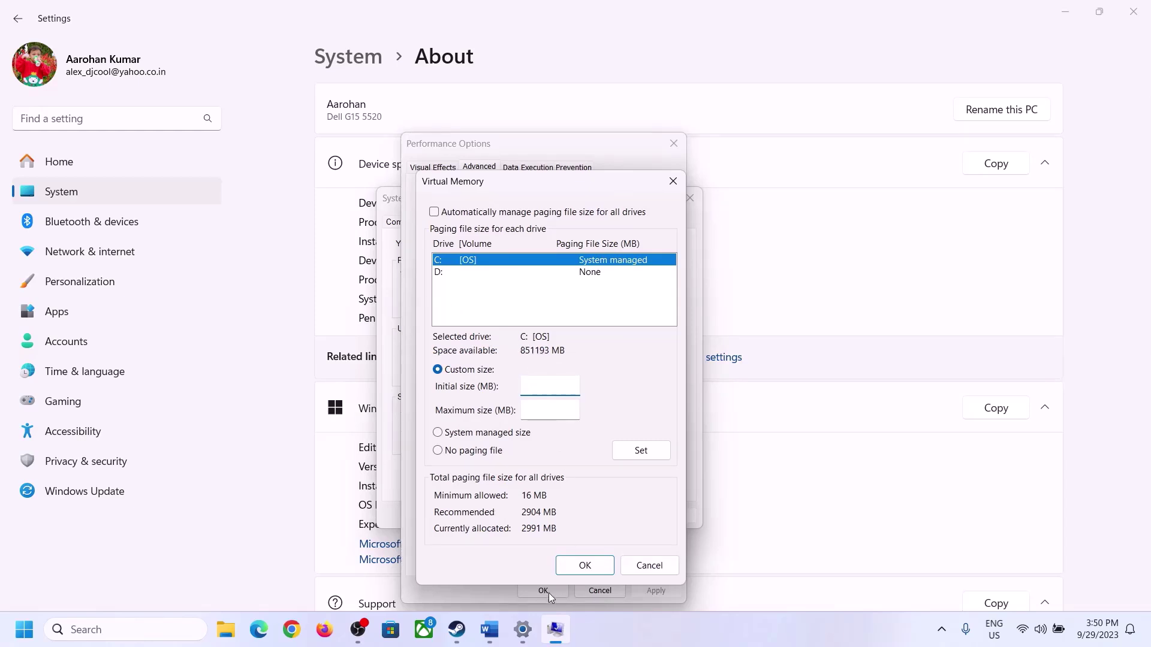
mouse_move(523, 629)
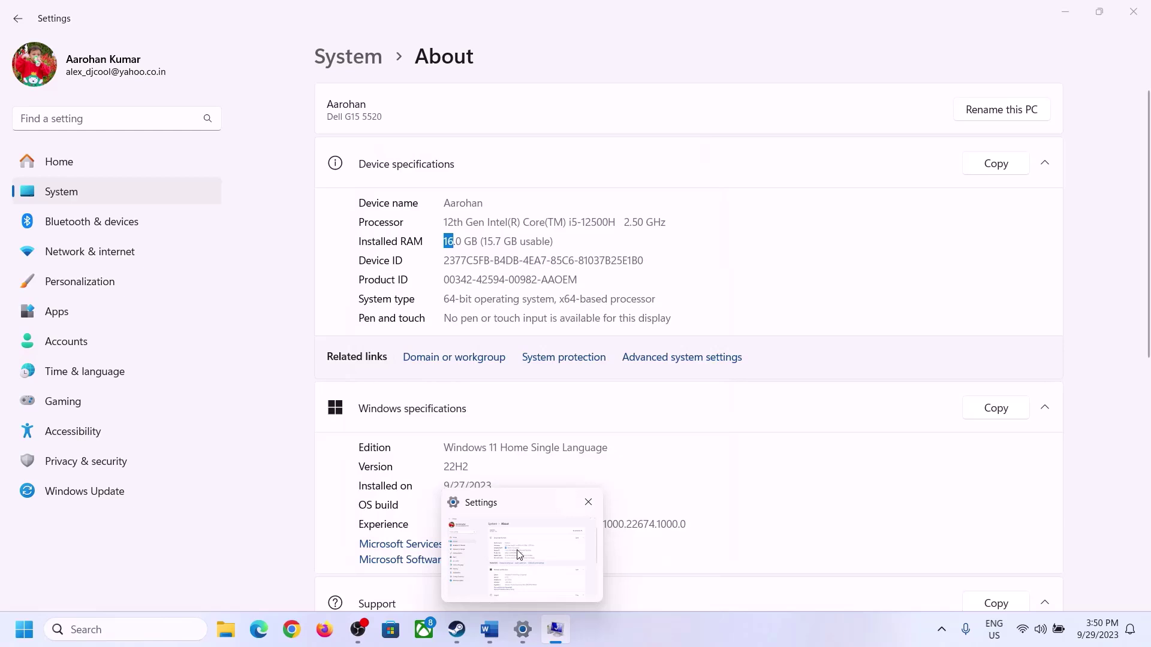
key("super+r")
type("calc")
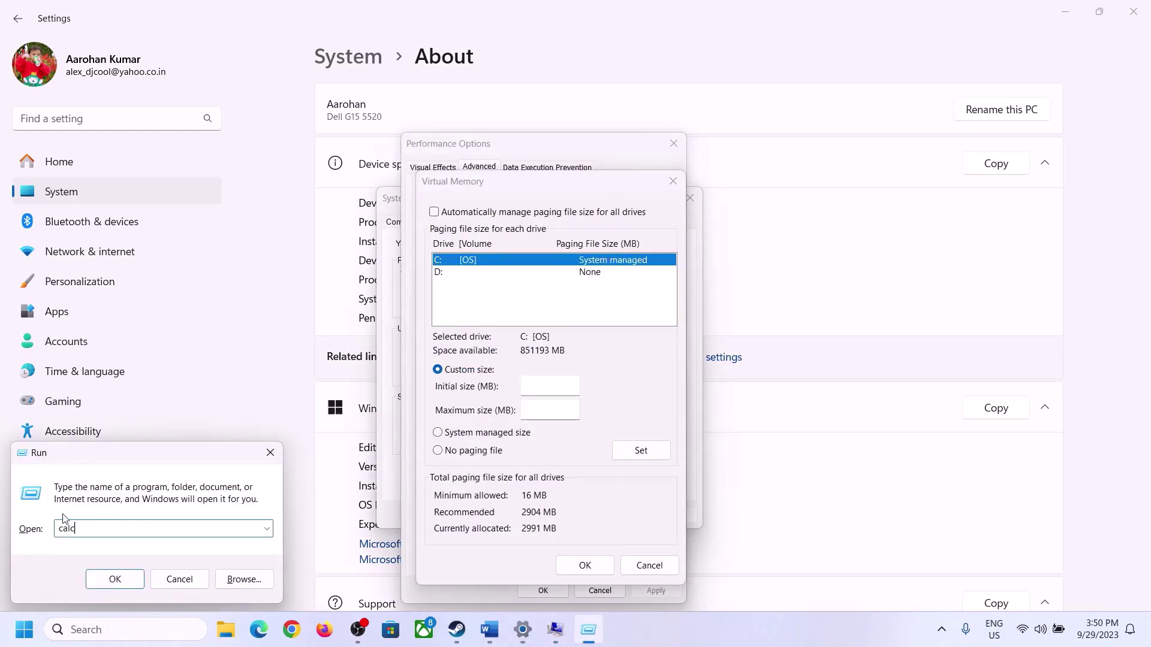
left_click(113, 579)
left_click_drag(151, 28, 848, 204)
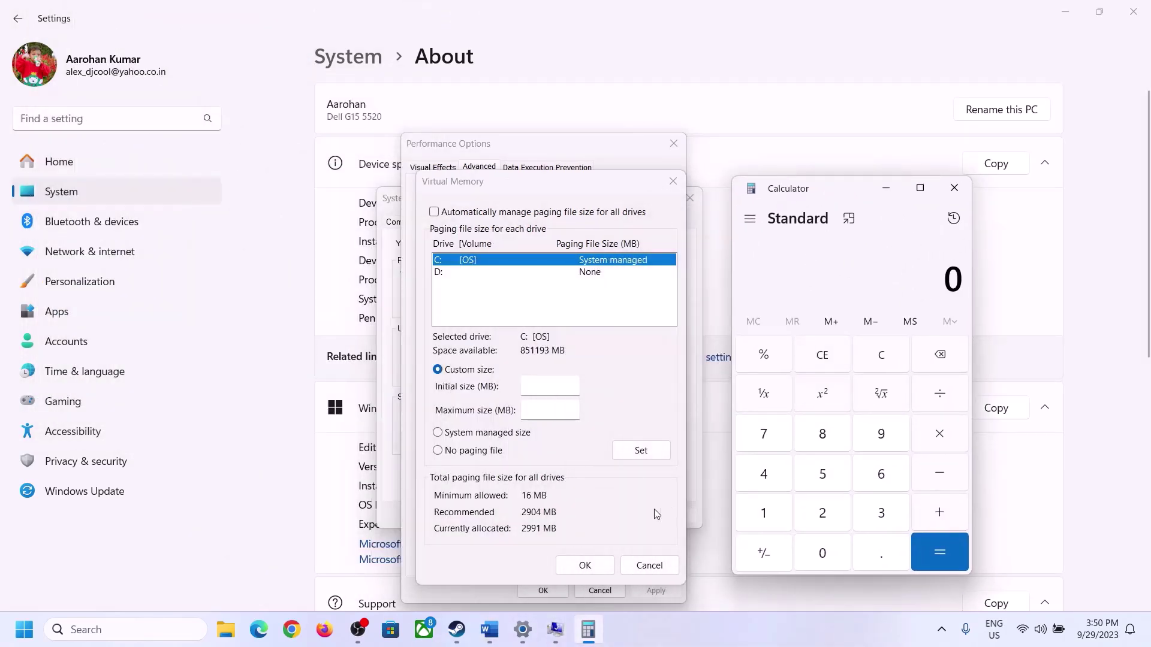
Step: Check the initial size formula in Word, then convert the installed RAM to MB in Calculator as 16 × 1024
left_click(489, 637)
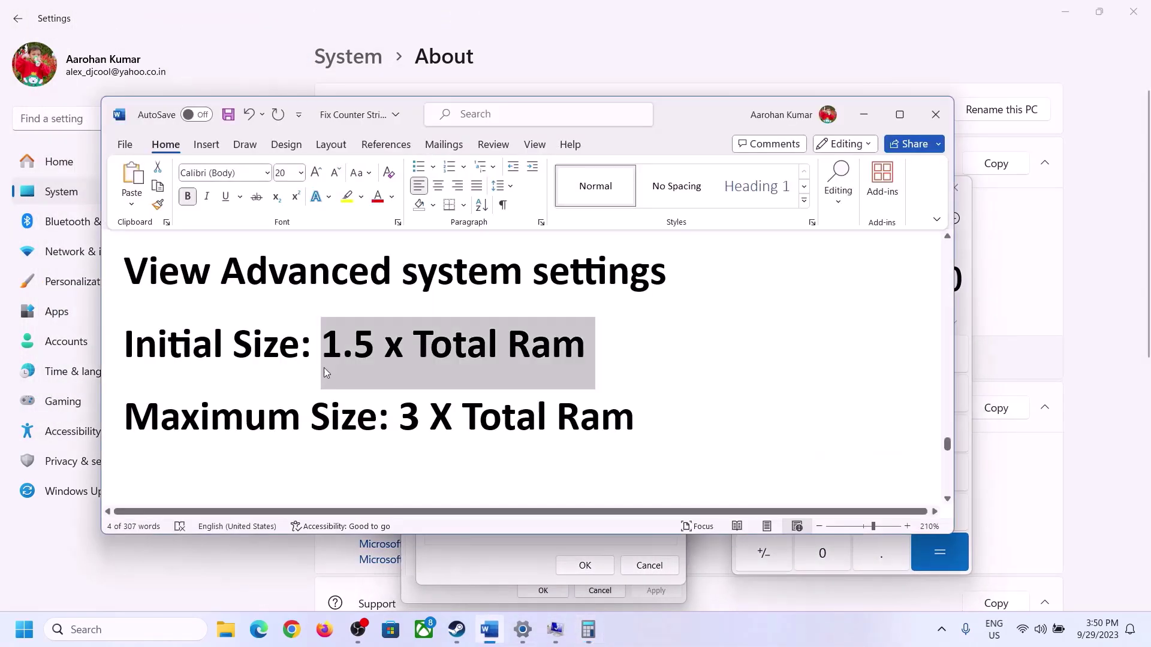
left_click(600, 629)
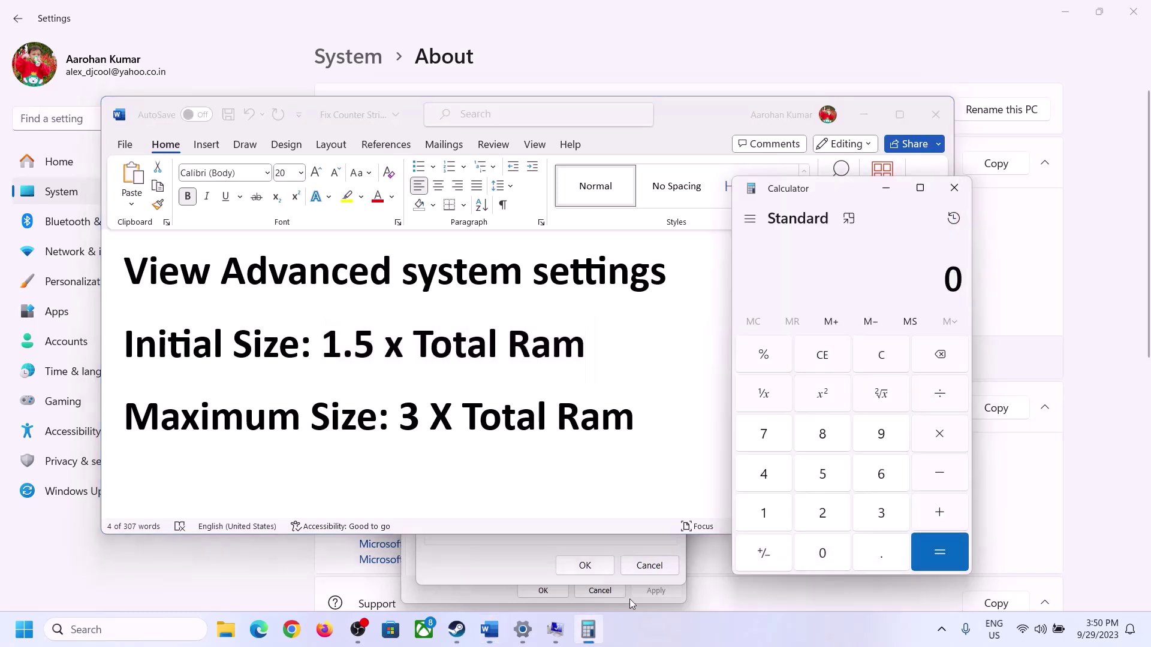
left_click(765, 518)
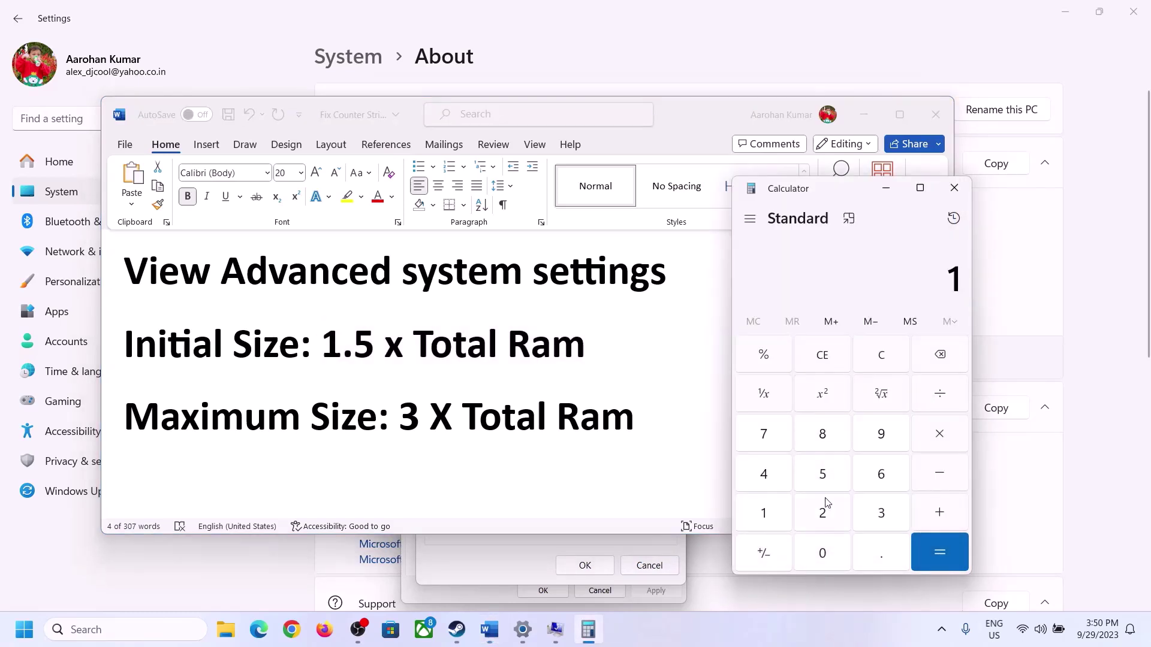
left_click(877, 479)
left_click(885, 365)
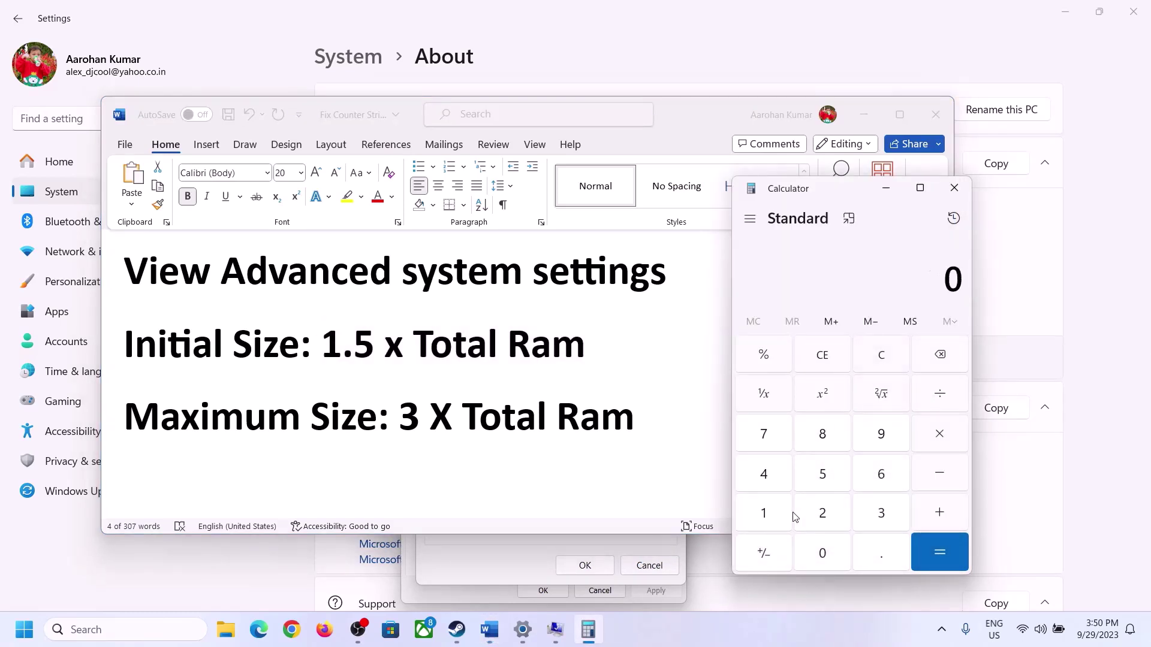
left_click(772, 515)
left_click(864, 479)
left_click(939, 436)
left_click(763, 520)
left_click(824, 561)
left_click(822, 513)
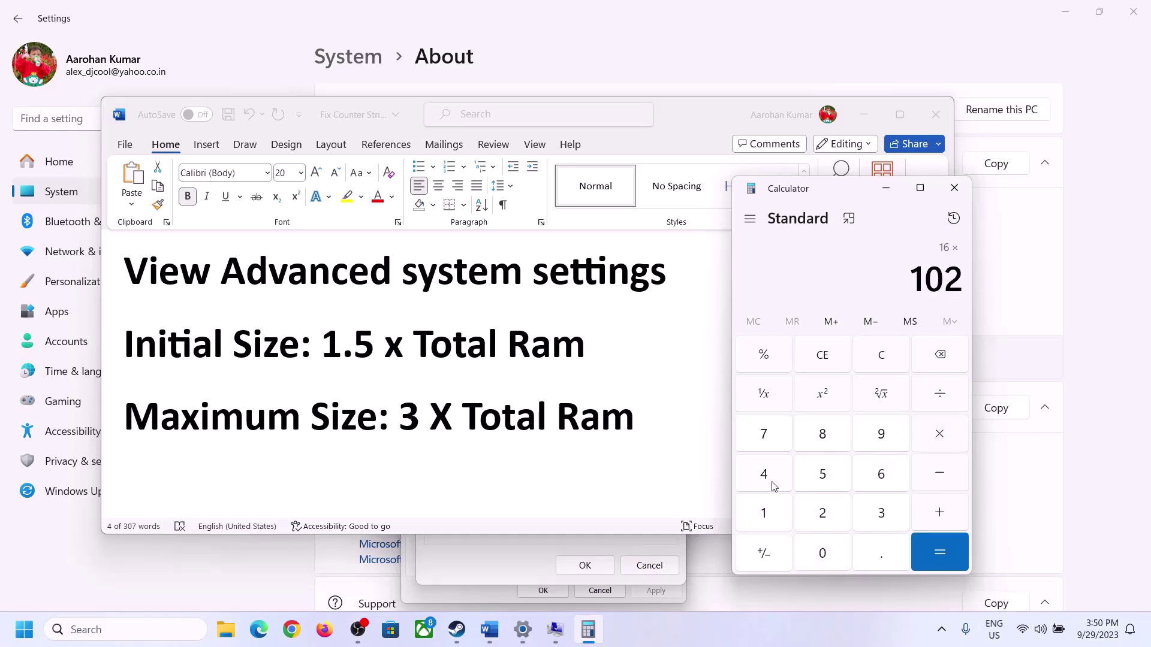
left_click(771, 480)
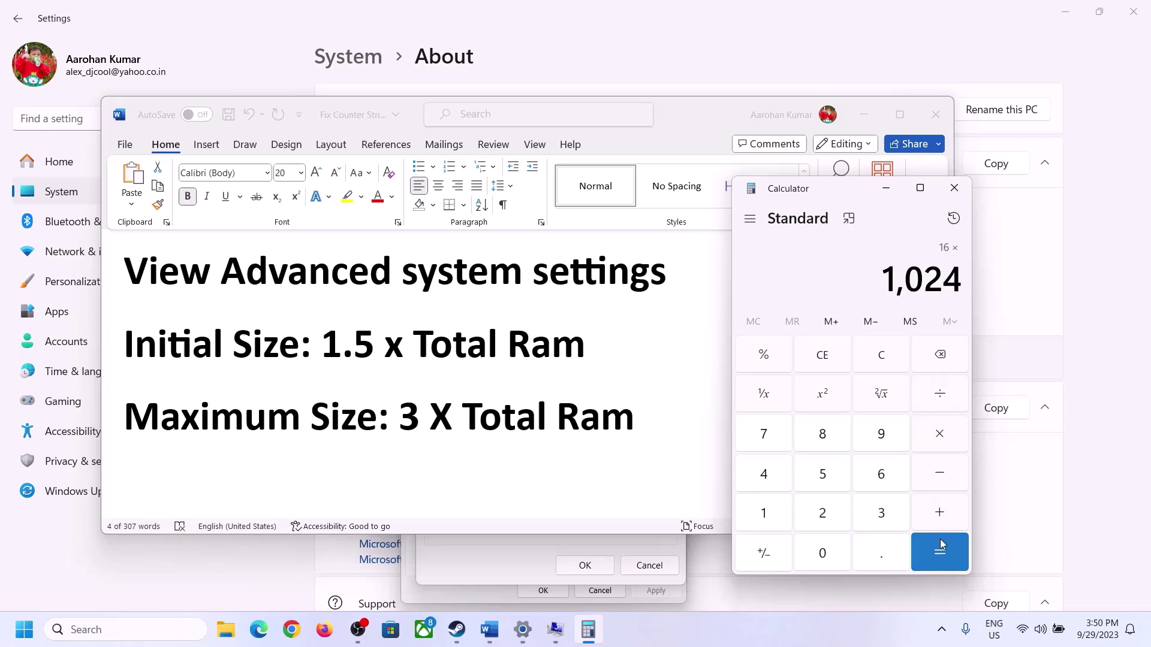
left_click(941, 557)
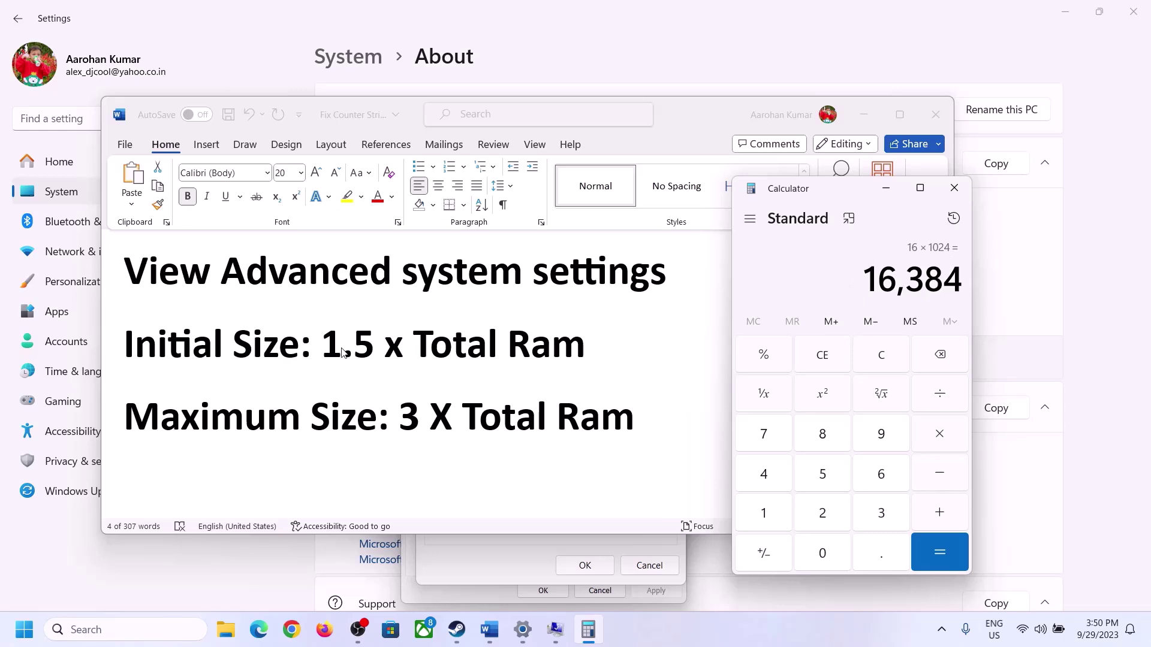
Step: Multiply the RAM in MB by 1.5 in Calculator to work out the initial size
left_click(940, 435)
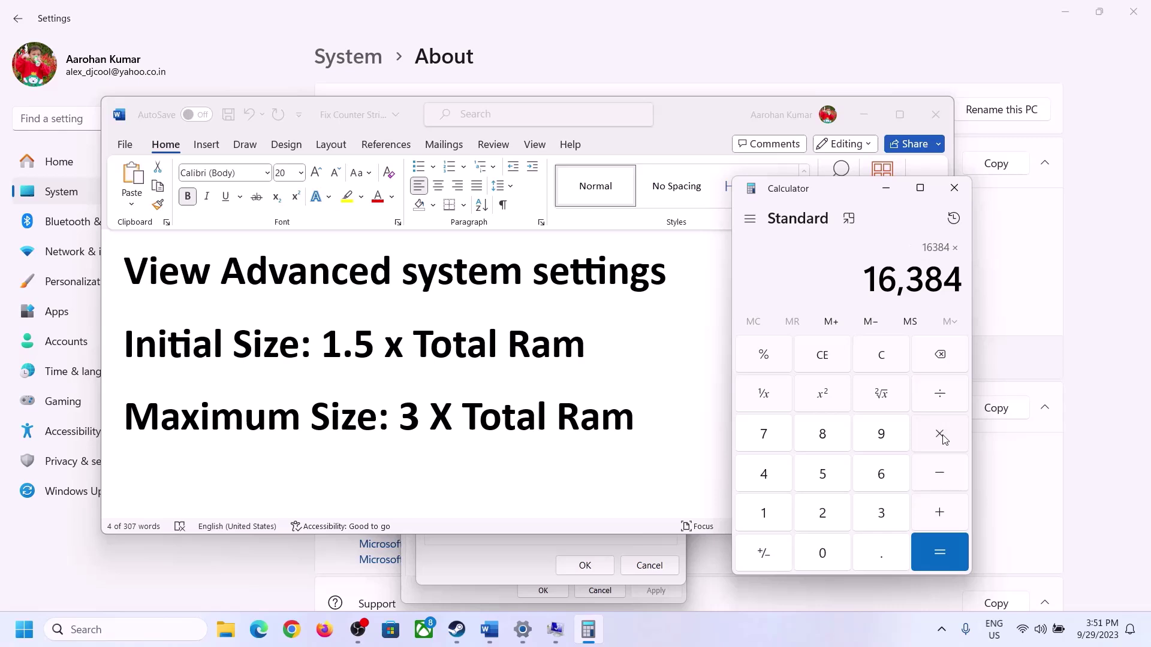
left_click(780, 519)
left_click(877, 555)
left_click(830, 482)
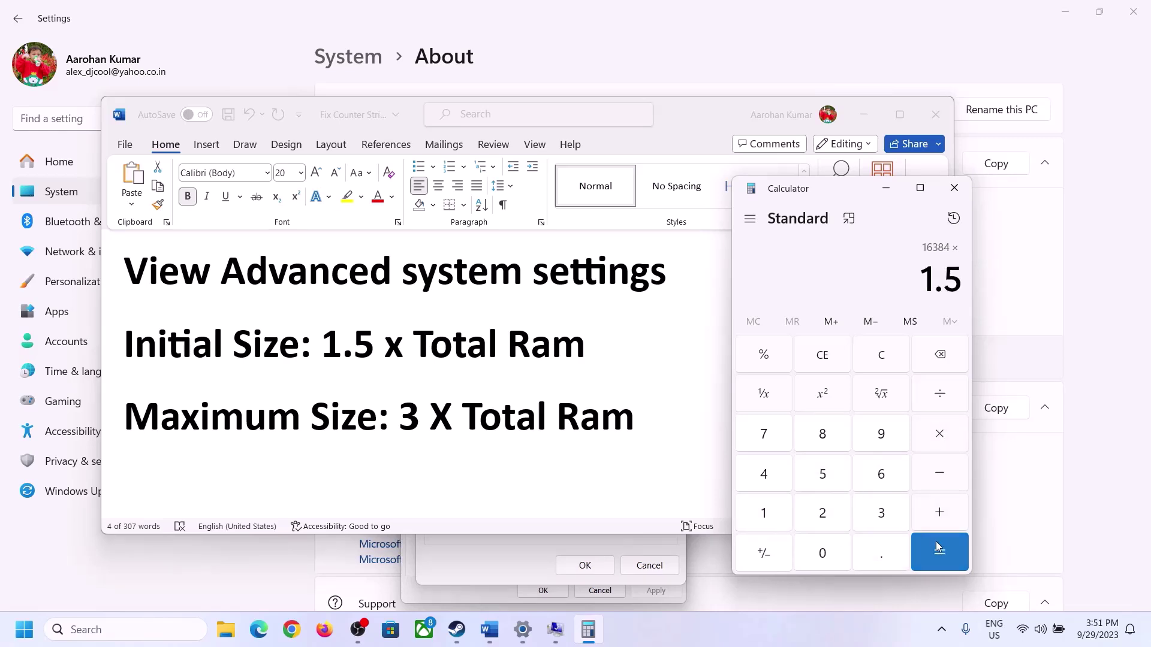
left_click(939, 547)
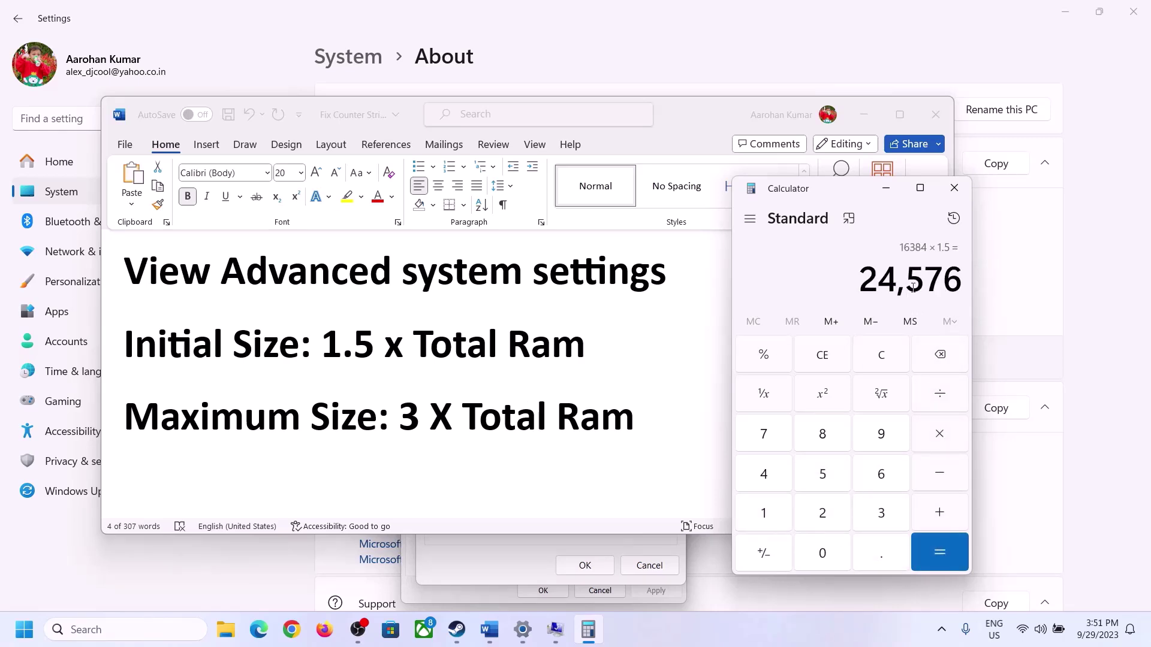
Step: Set the custom initial size of drive C:'s paging file to 24576 MB and go to the maximum size
left_click(535, 536)
left_click(544, 386)
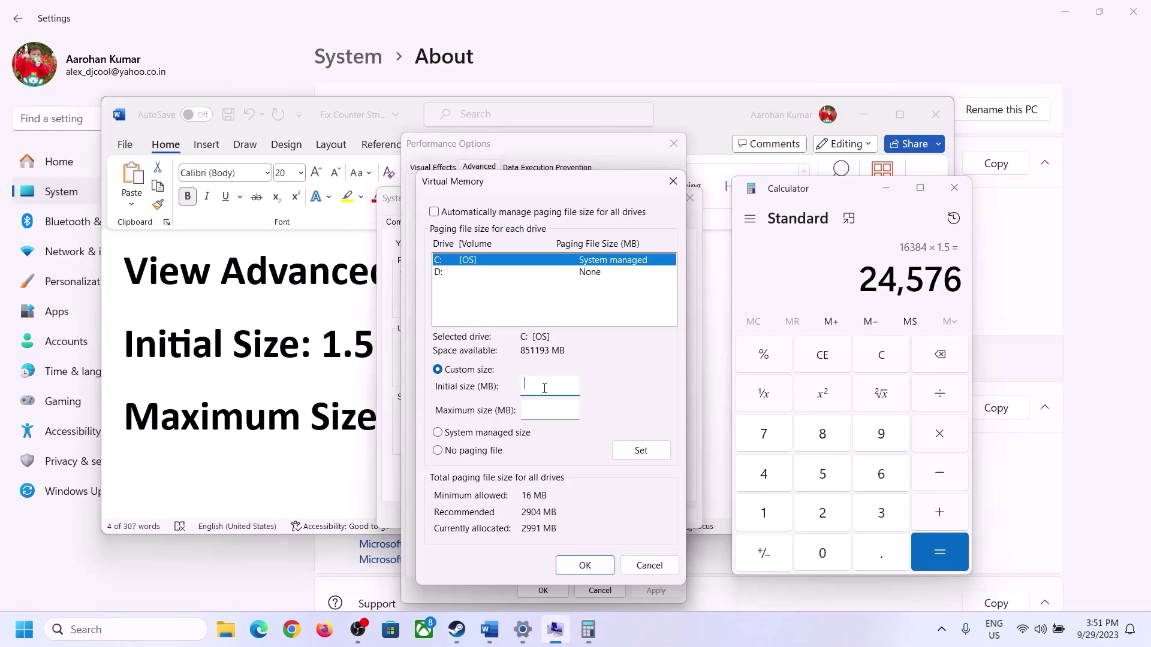
type("24576")
left_click(576, 408)
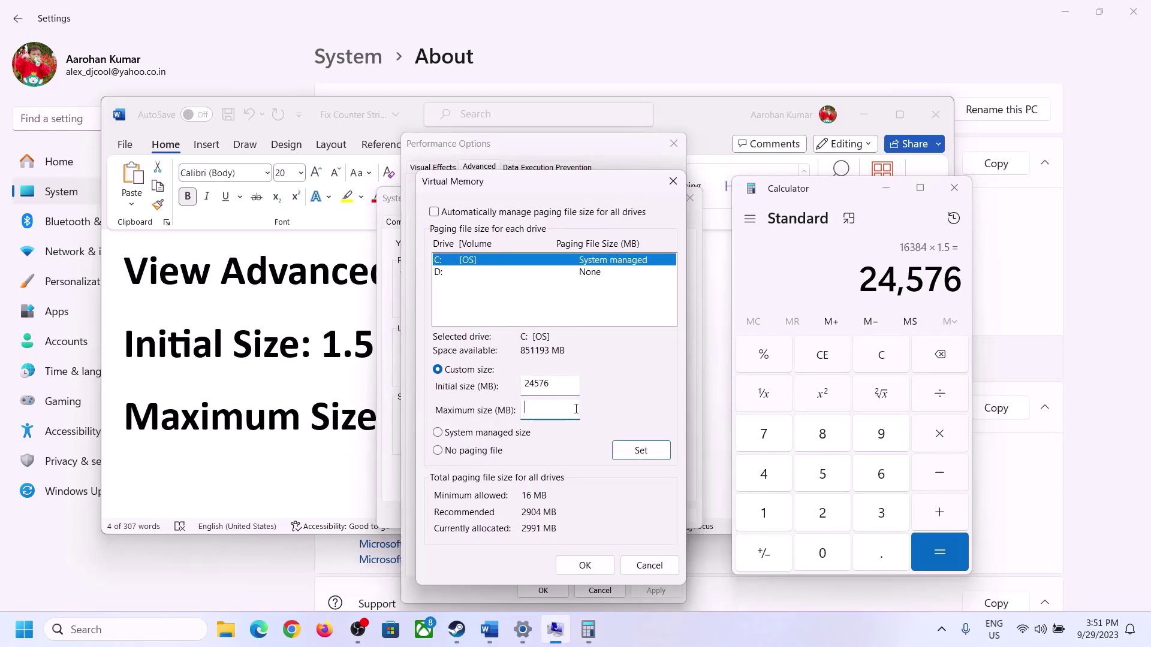
Step: Clear the previous calculation, recheck the installed RAM in Settings, and calculate 16 × 1024 again in Calculator
left_click(489, 629)
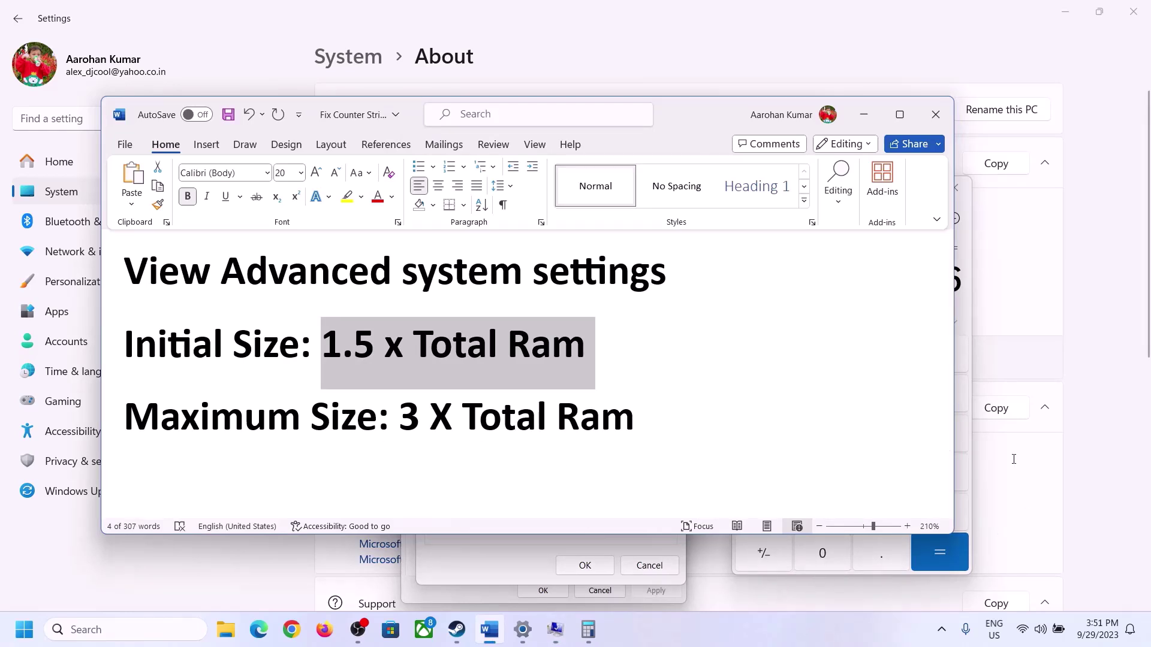
left_click(966, 314)
left_click(890, 353)
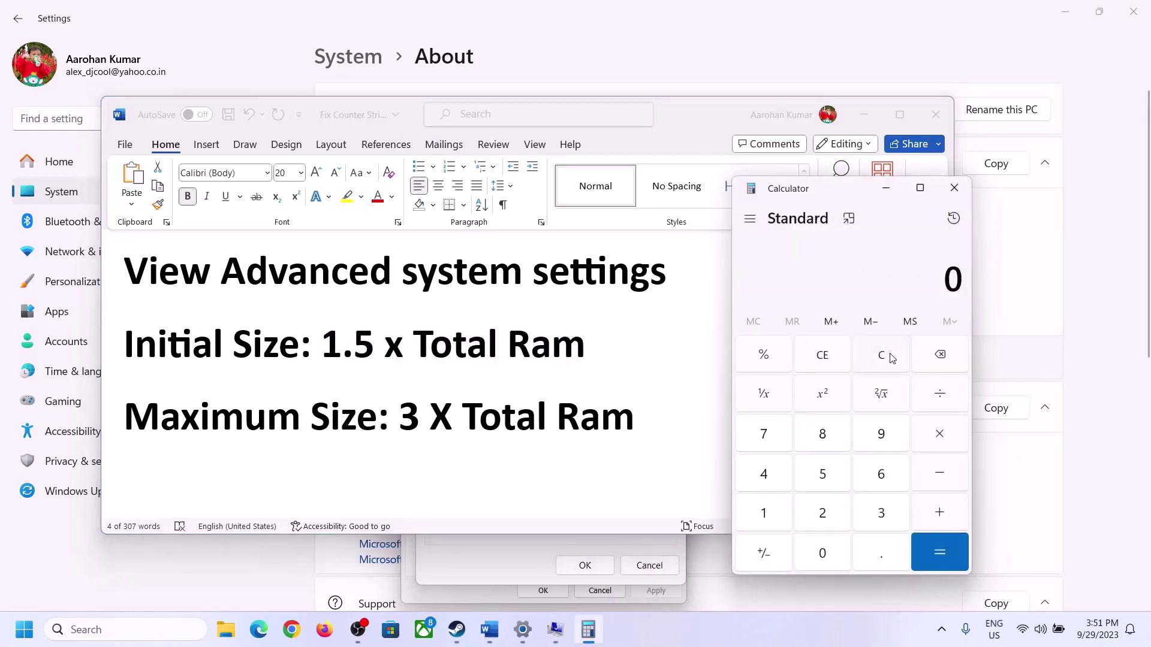
left_click(524, 631)
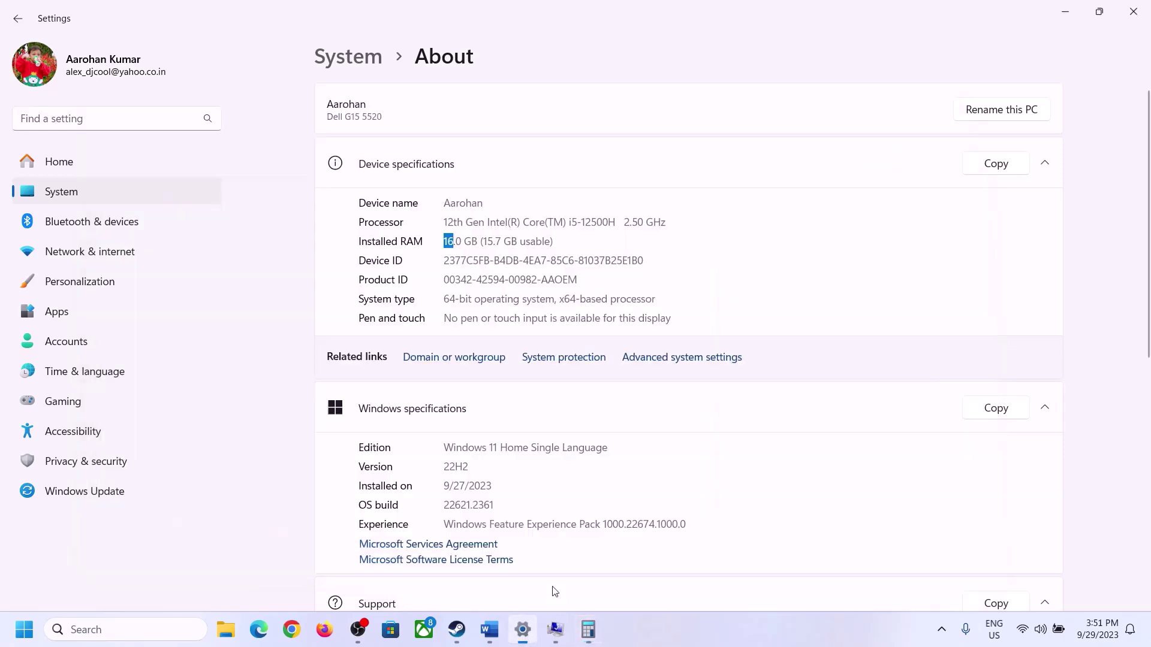
left_click(588, 629)
left_click(778, 509)
left_click(878, 477)
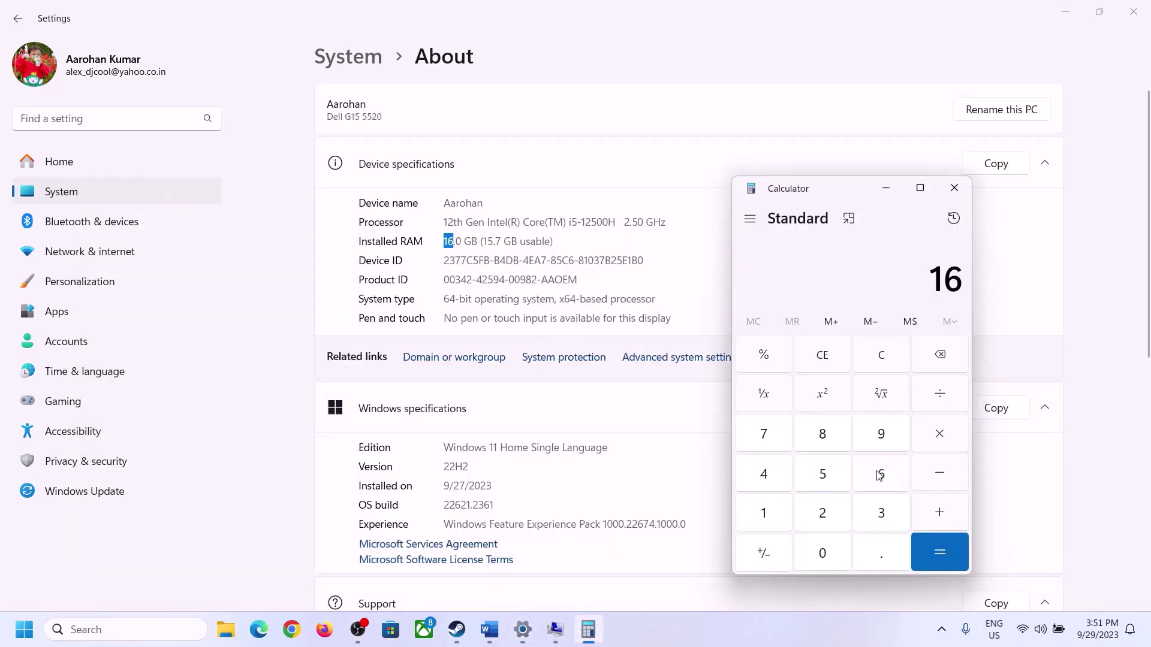
left_click(937, 436)
left_click(771, 508)
left_click(822, 552)
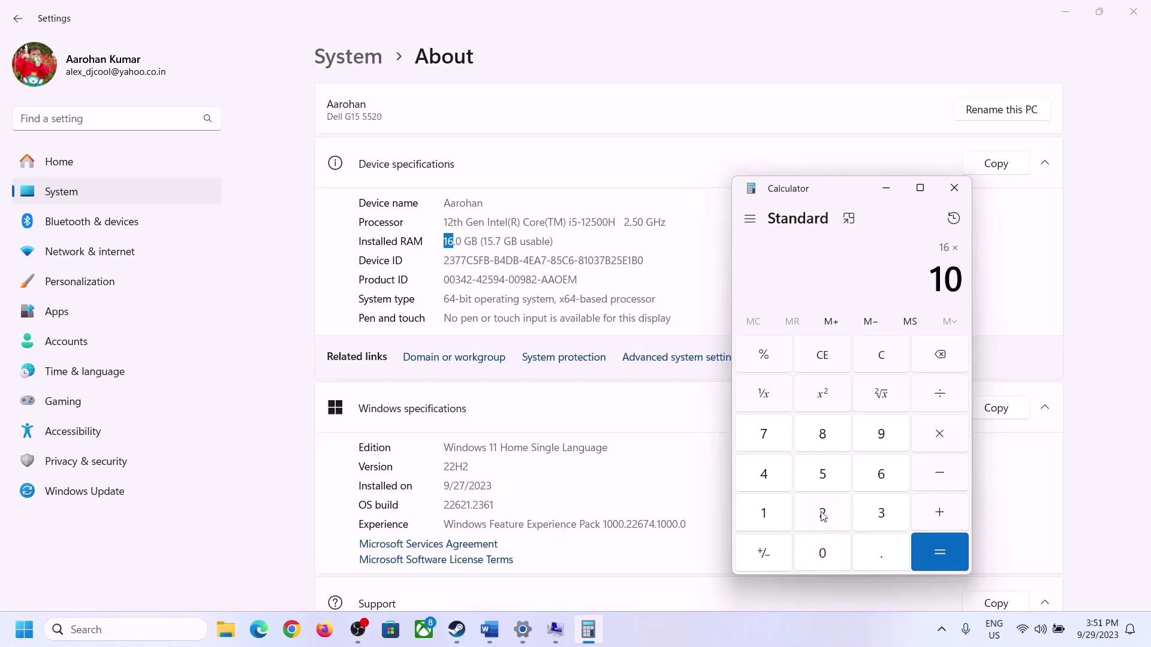
left_click(822, 512)
left_click(764, 473)
left_click(931, 563)
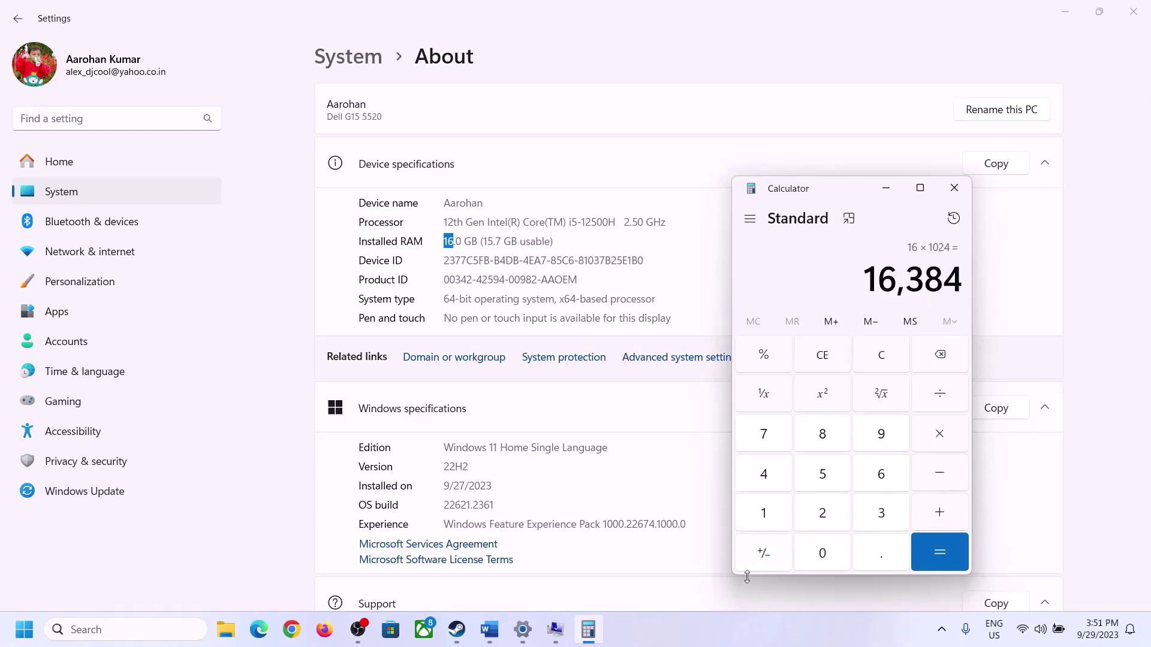
Step: Check the maximum size formula in Word and multiply the RAM in MB by 3 in Calculator
left_click(489, 629)
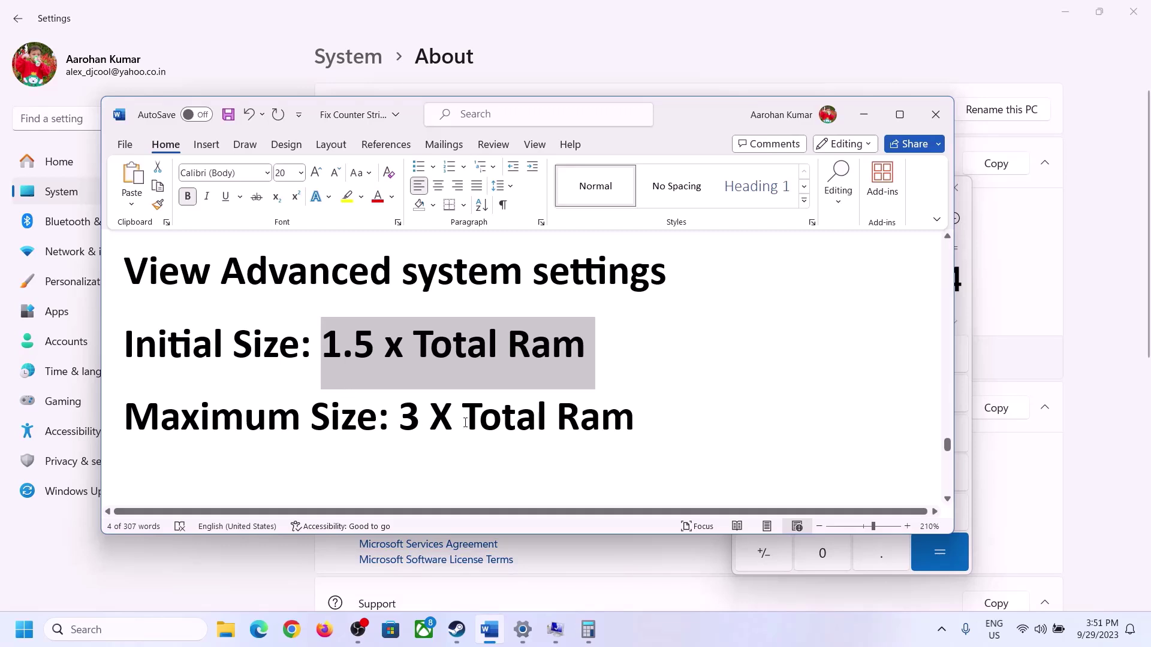
left_click(589, 629)
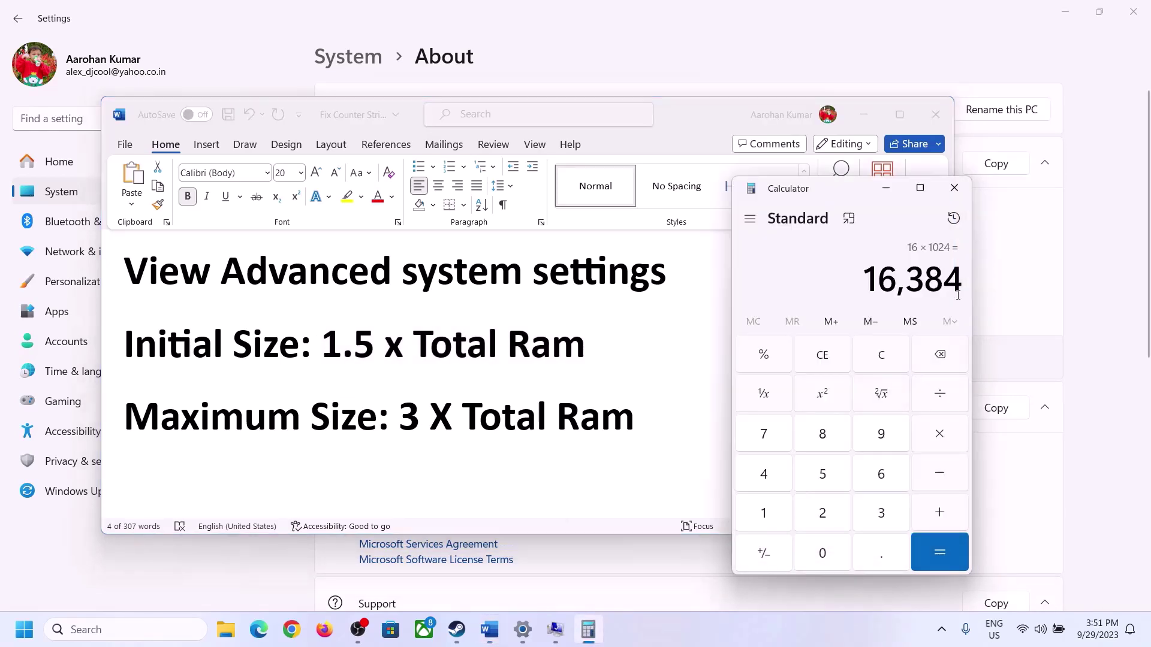
left_click(939, 439)
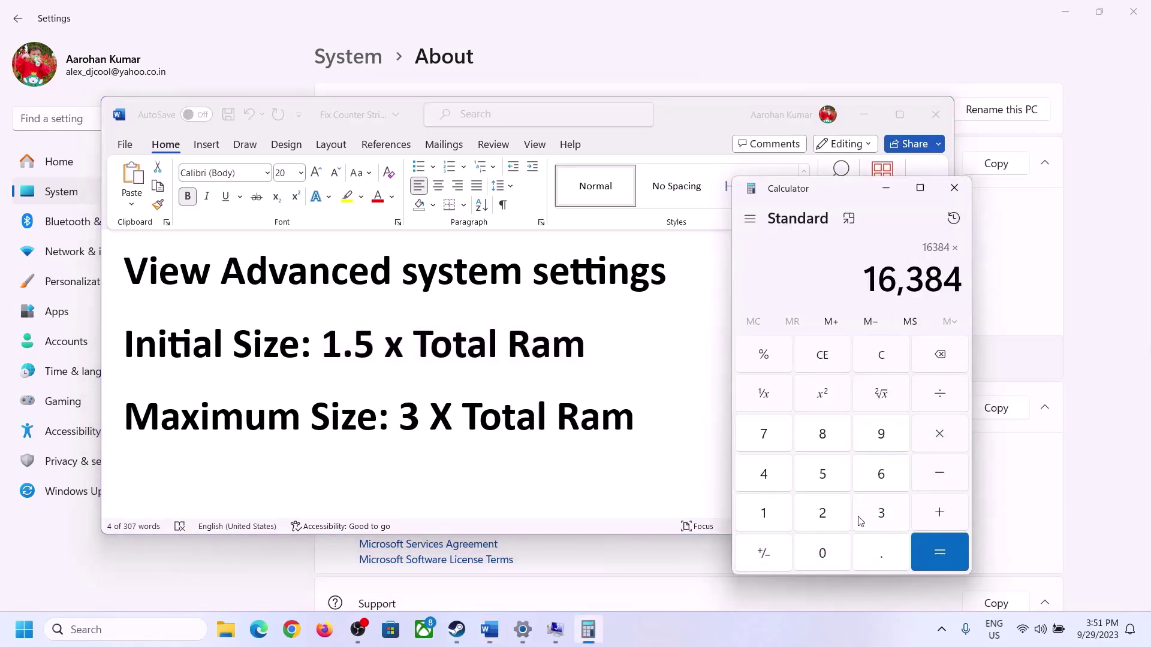
left_click(863, 519)
left_click(948, 549)
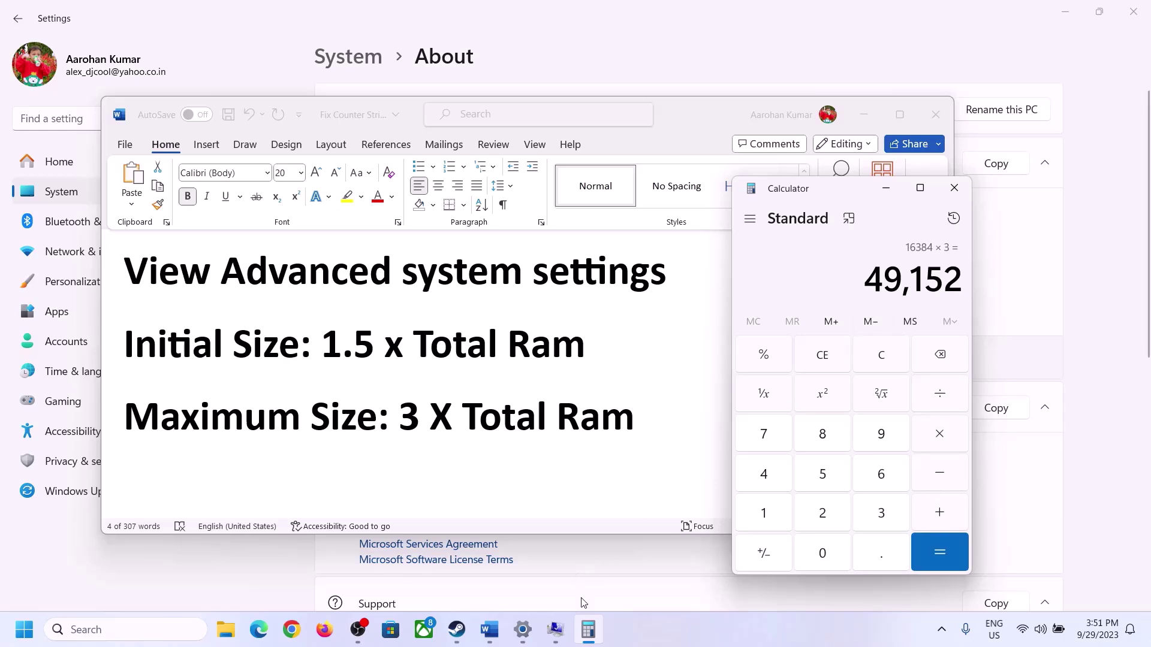
Step: Set the paging file's maximum size to 49152 MB and assign the custom size to drive C:
left_click(555, 629)
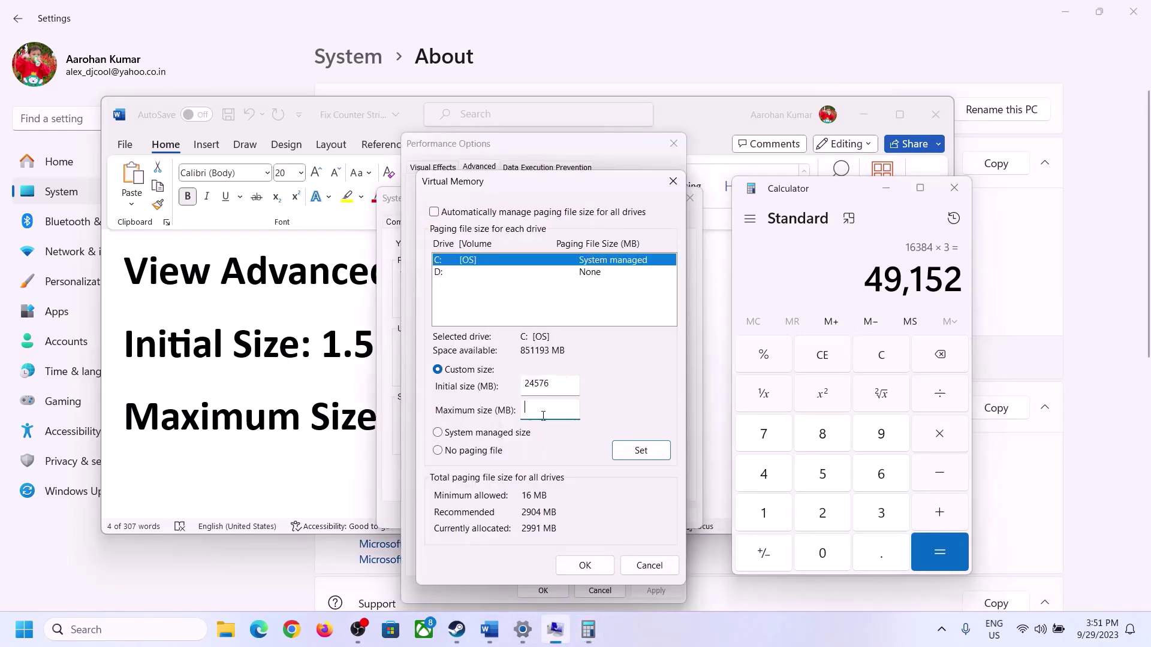
type("49152")
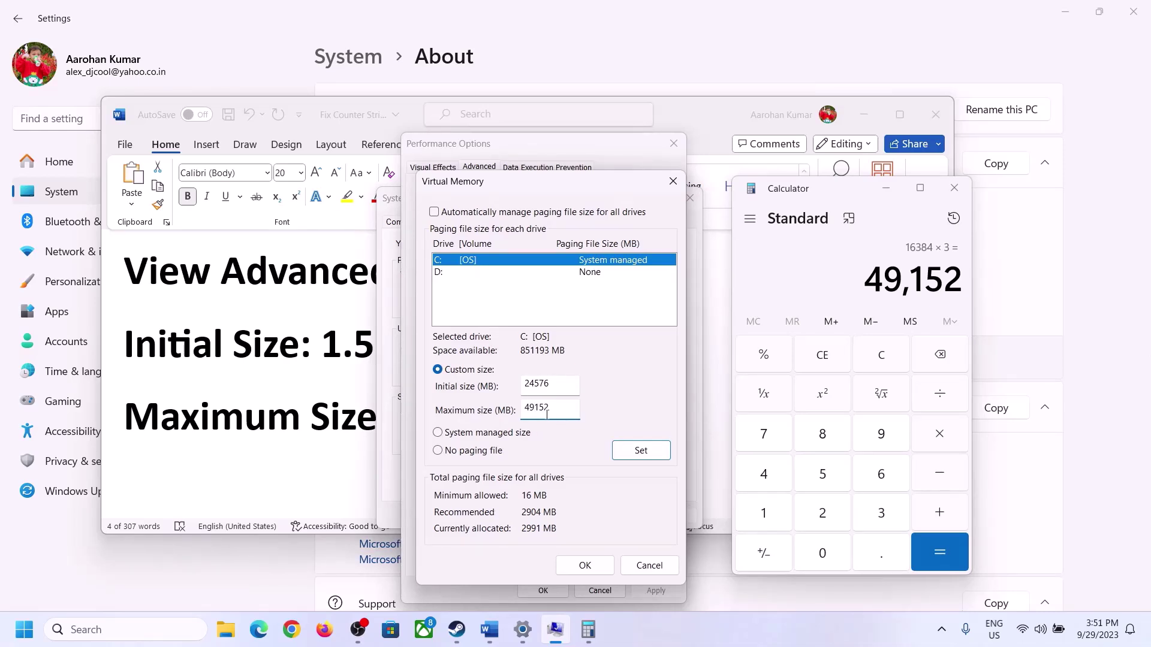
left_click(641, 456)
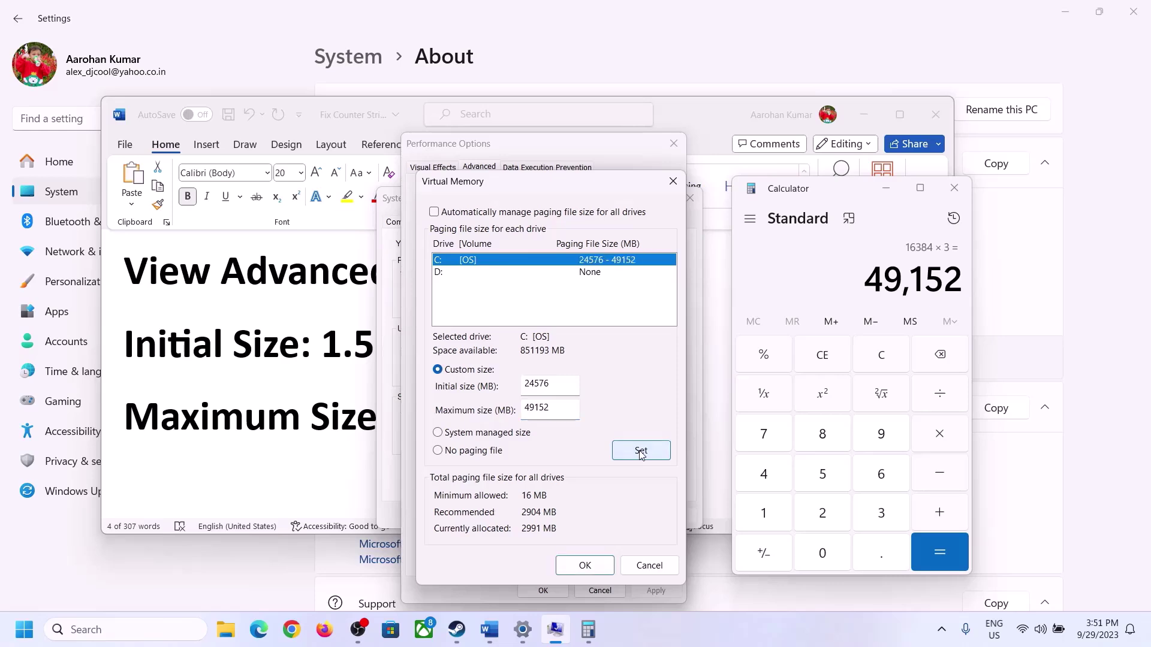
Step: Confirm the Virtual Memory, Performance Options and System Properties dialogs, and close the restart prompt without restarting
left_click(587, 566)
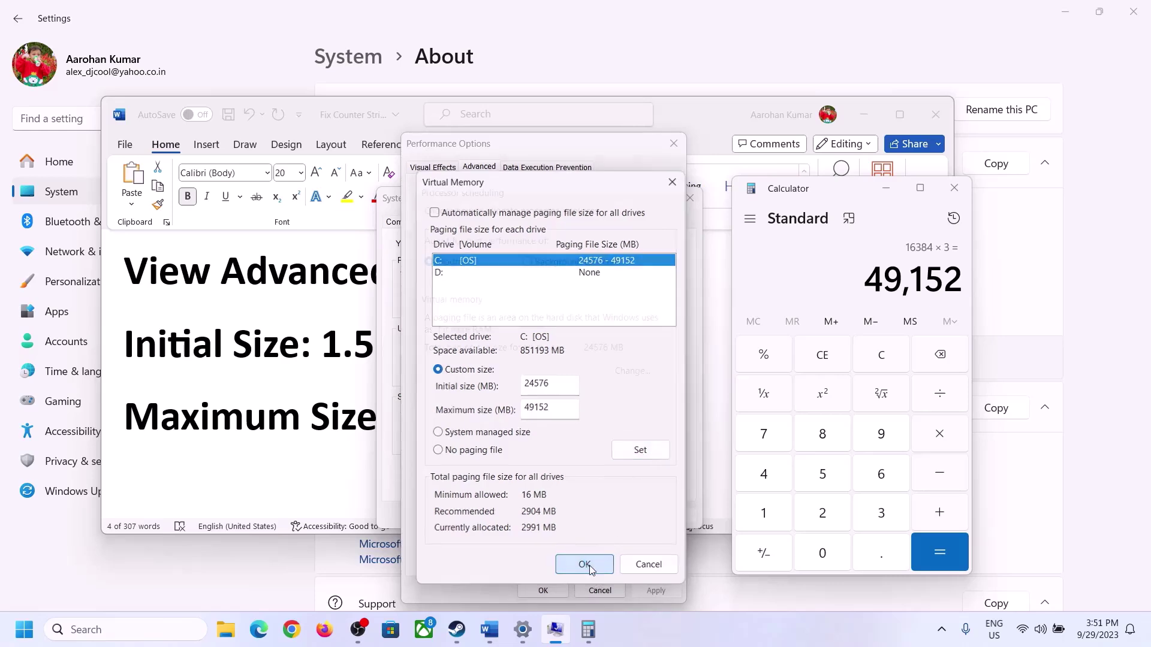
left_click(711, 368)
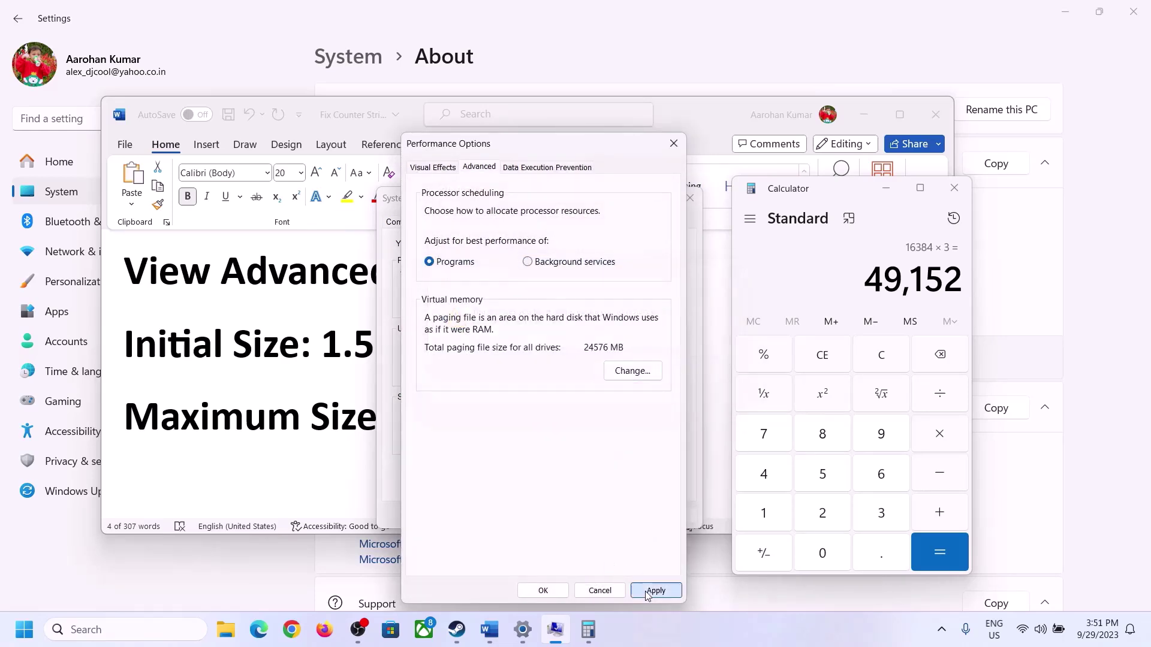
left_click(554, 592)
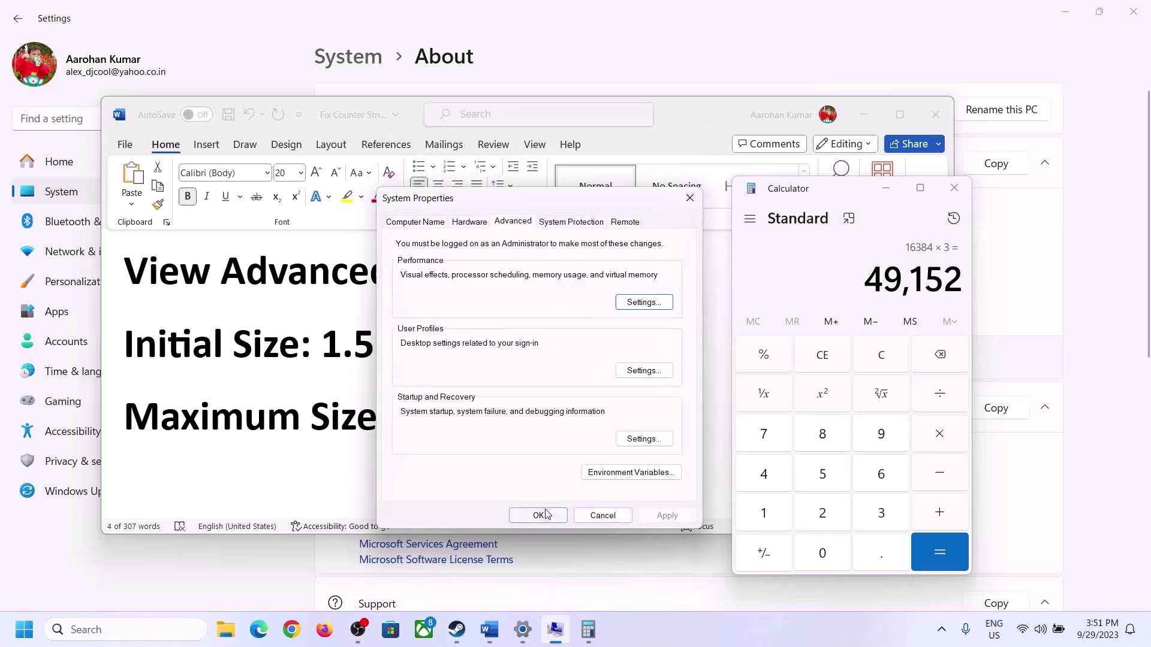
left_click(545, 514)
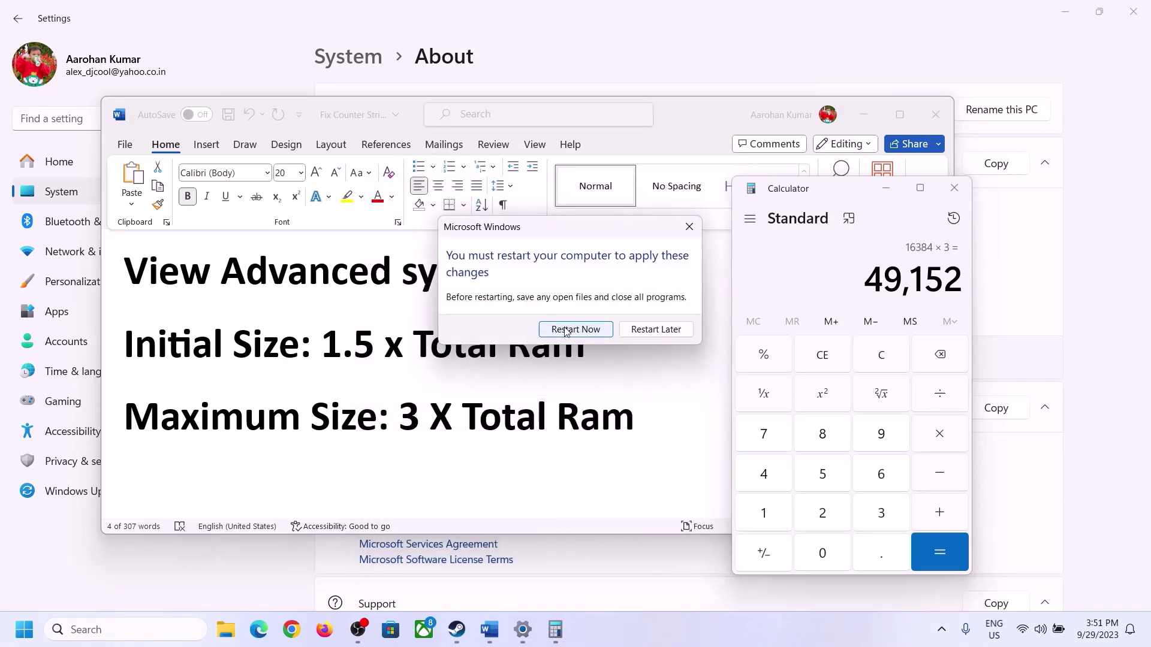
left_click(688, 225)
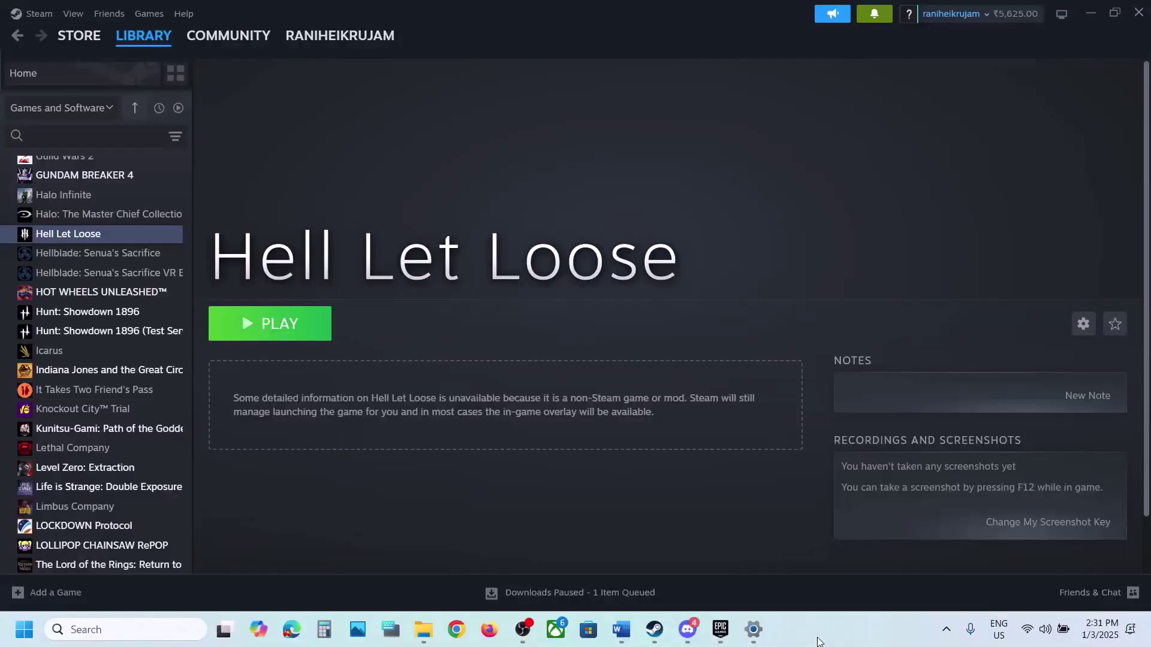
Step: Switch to Word and view the Step 16 instructions on installing the Visual C++ files
left_click(621, 629)
scroll(504, 432, "up", 5)
scroll(504, 432, "down", 5)
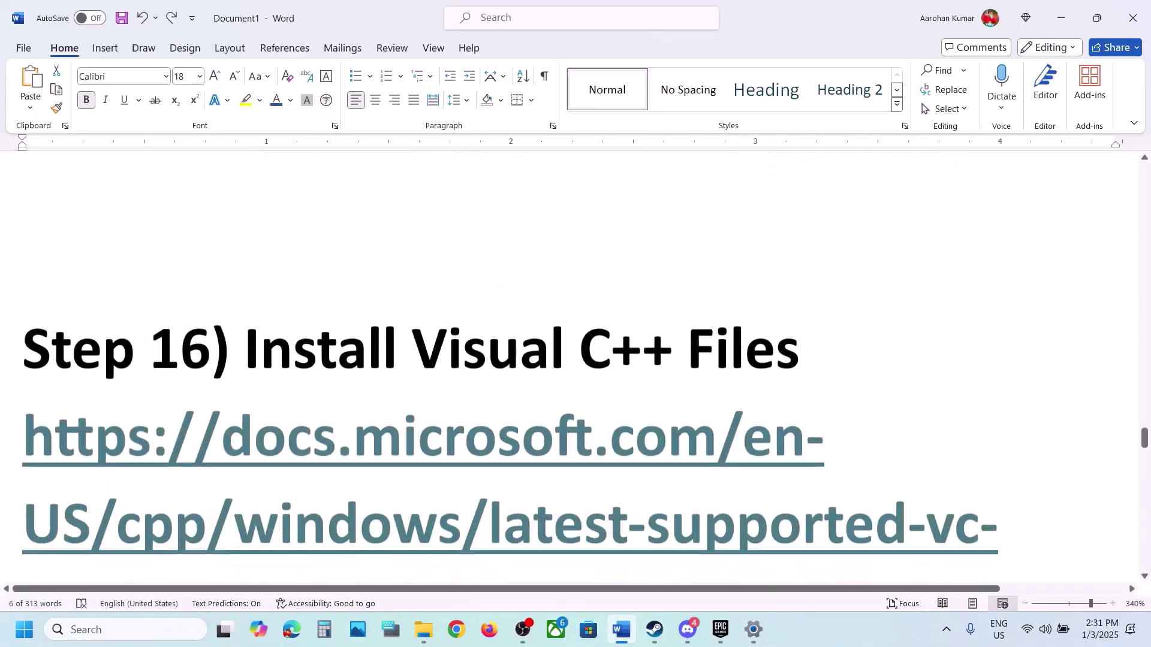
Step: Copy the Visual C++ redistributable link from Step 16 in Word and open it in Chrome
left_click_drag(390, 557, 1, 360)
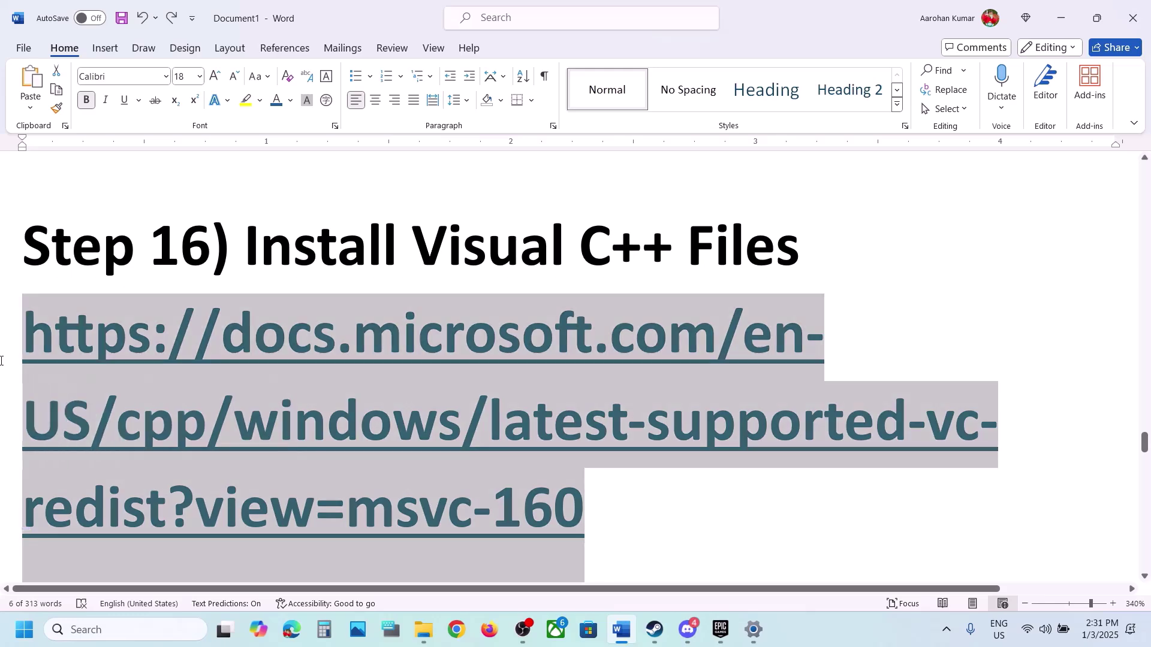
key("ctrl+c")
left_click(455, 629)
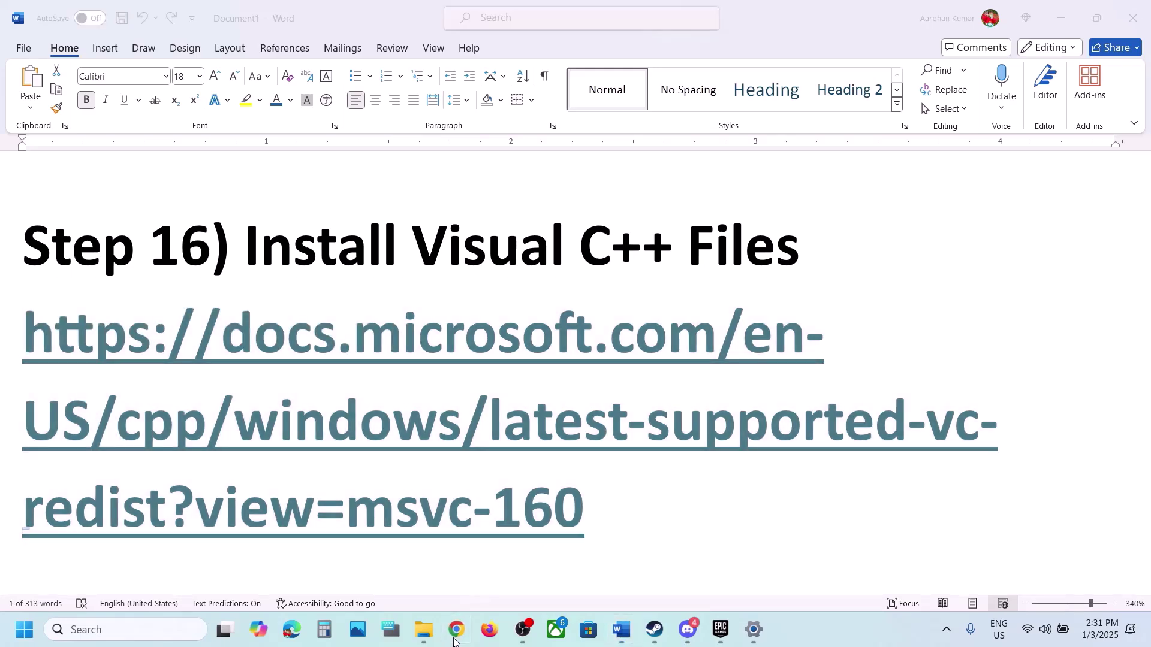
key("ctrl+v")
key("Return")
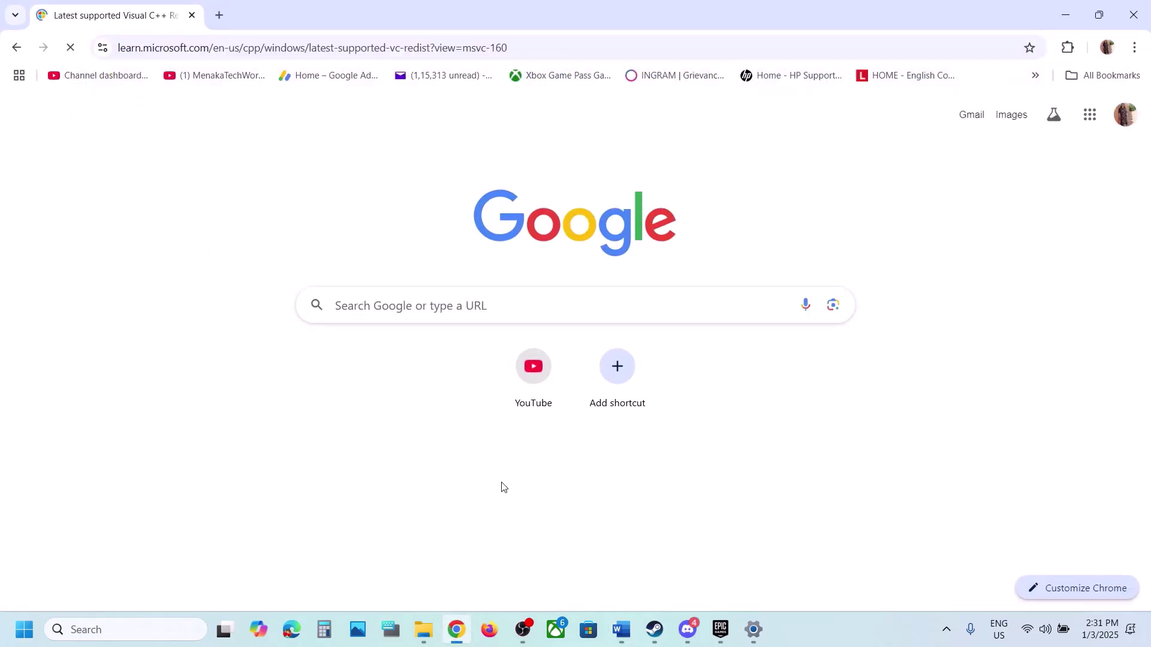
Step: Download the X86 and X64 installers from the latest Visual C++ Redistributable table for Visual Studio 2015, 2017, 2019 and 2022
scroll(379, 374, "down", 5)
scroll(379, 374, "down", 3)
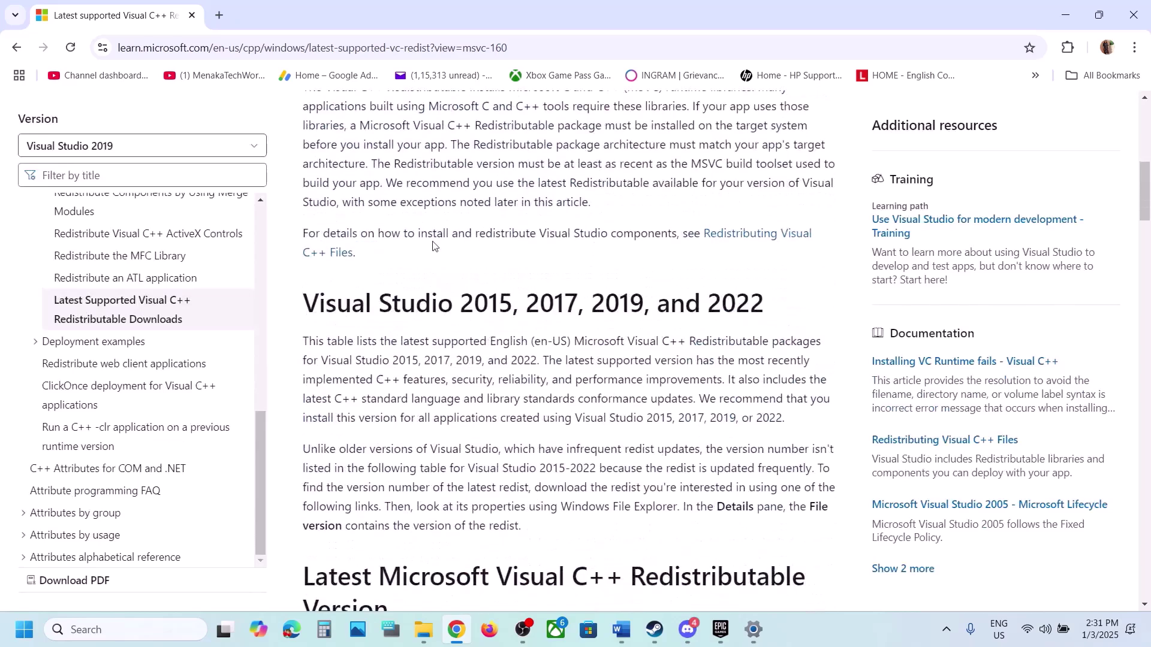
left_click_drag(352, 303, 787, 301)
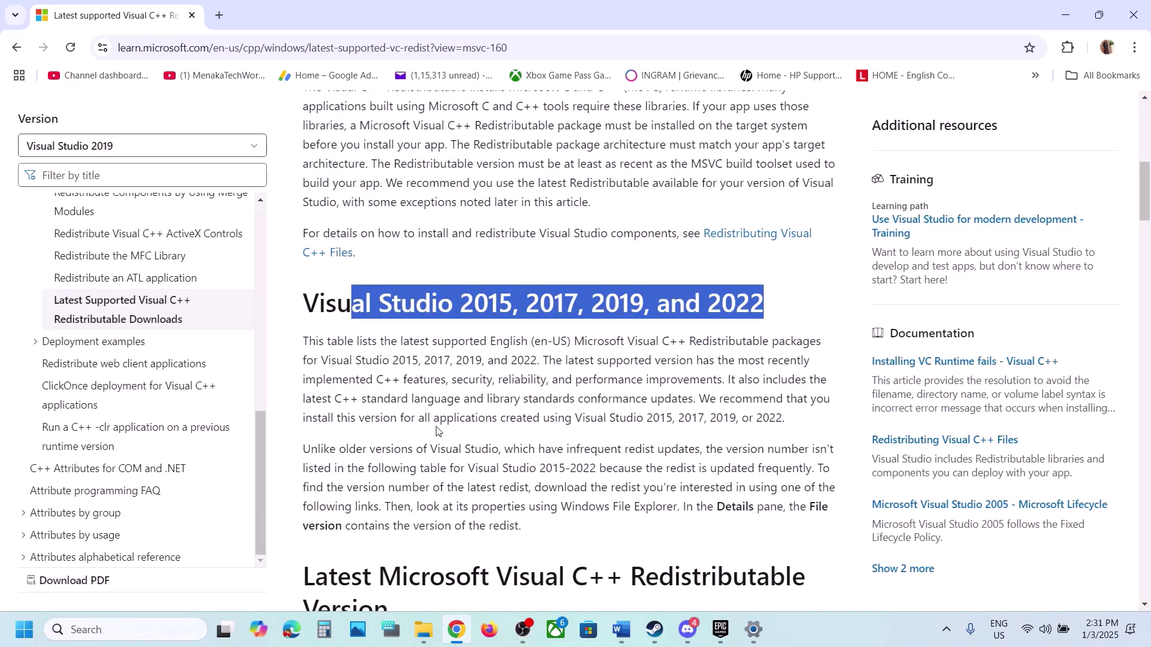
scroll(436, 430, "down", 9)
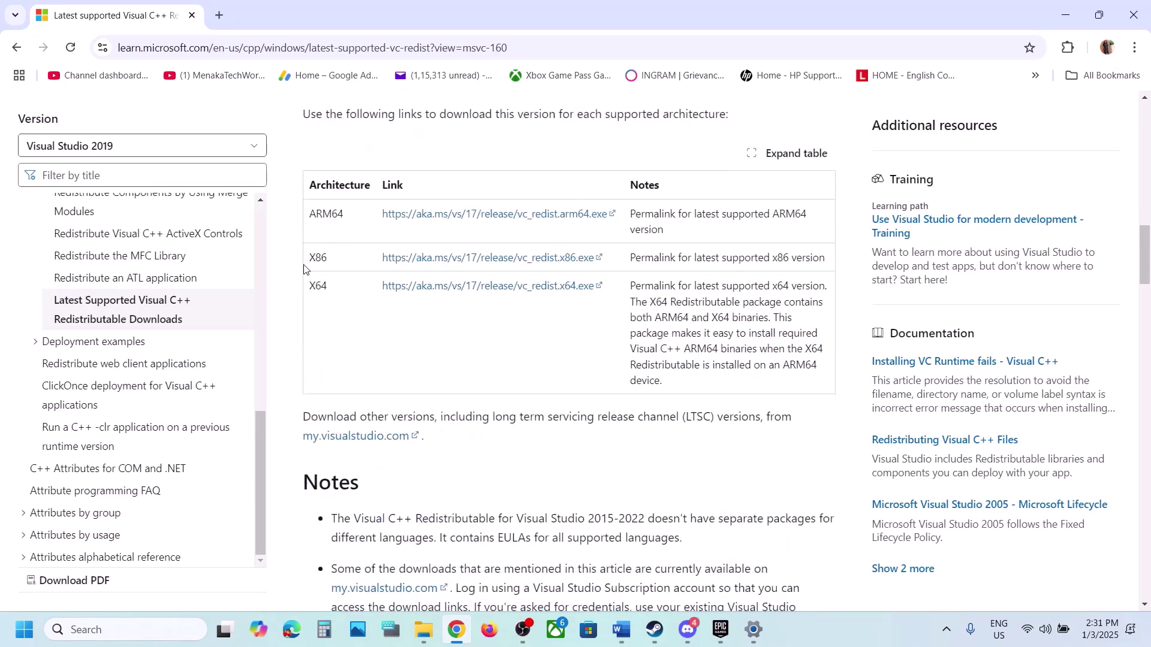
double_click(319, 256)
left_click(321, 257)
double_click(318, 285)
left_click(322, 258)
double_click(319, 258)
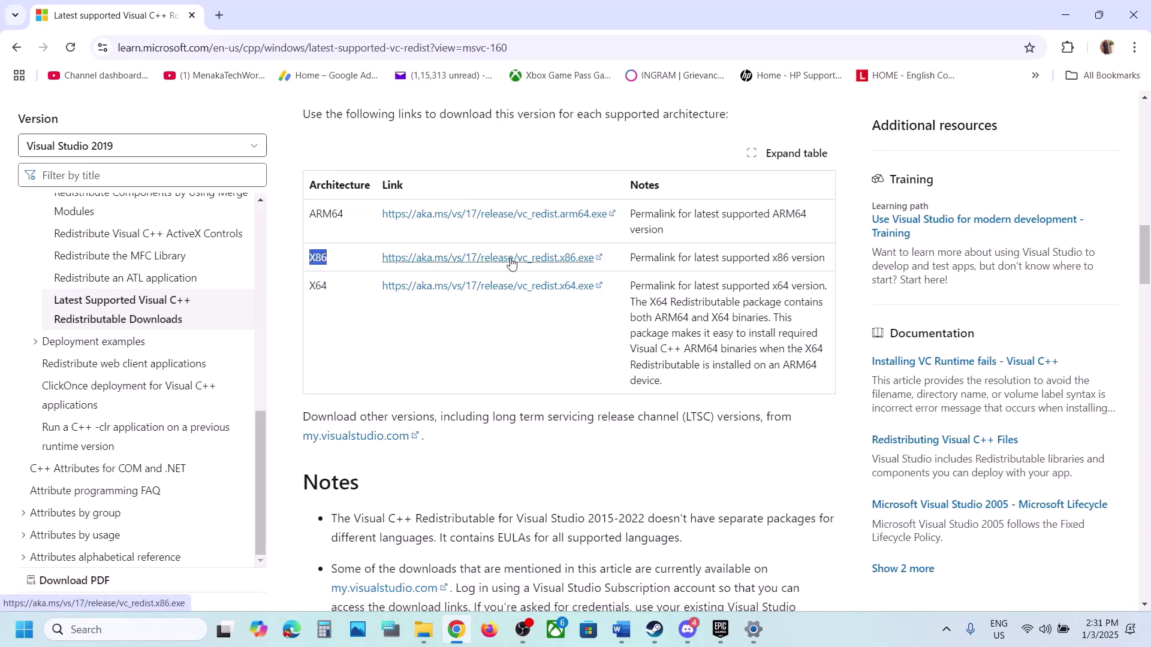
left_click(508, 259)
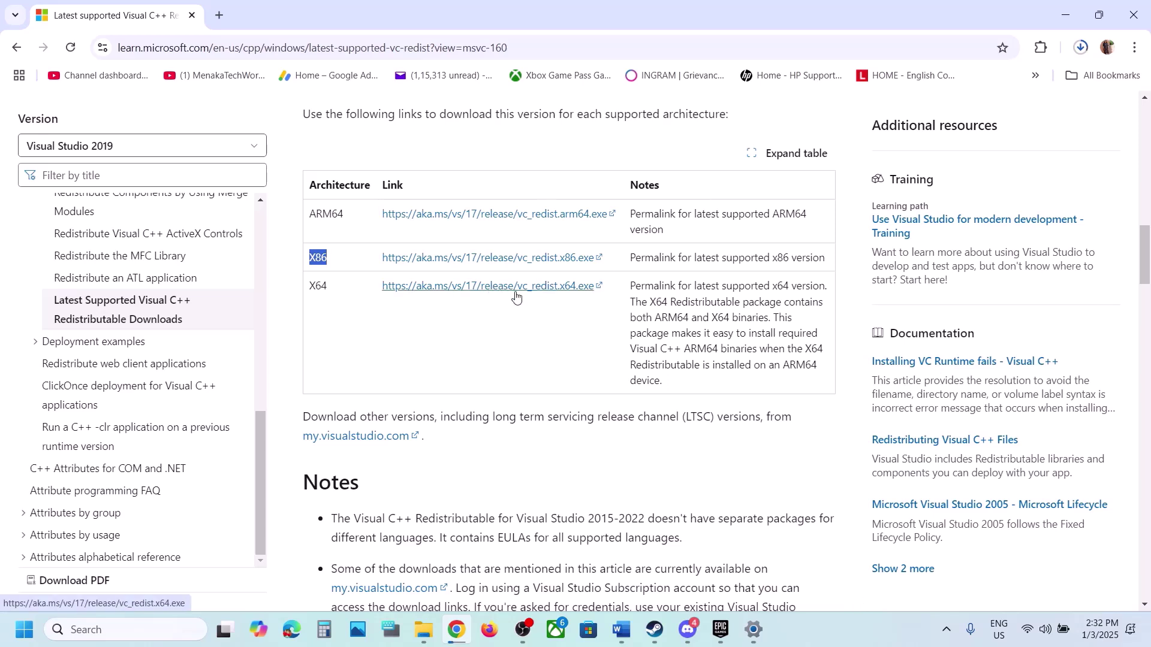
left_click(472, 294)
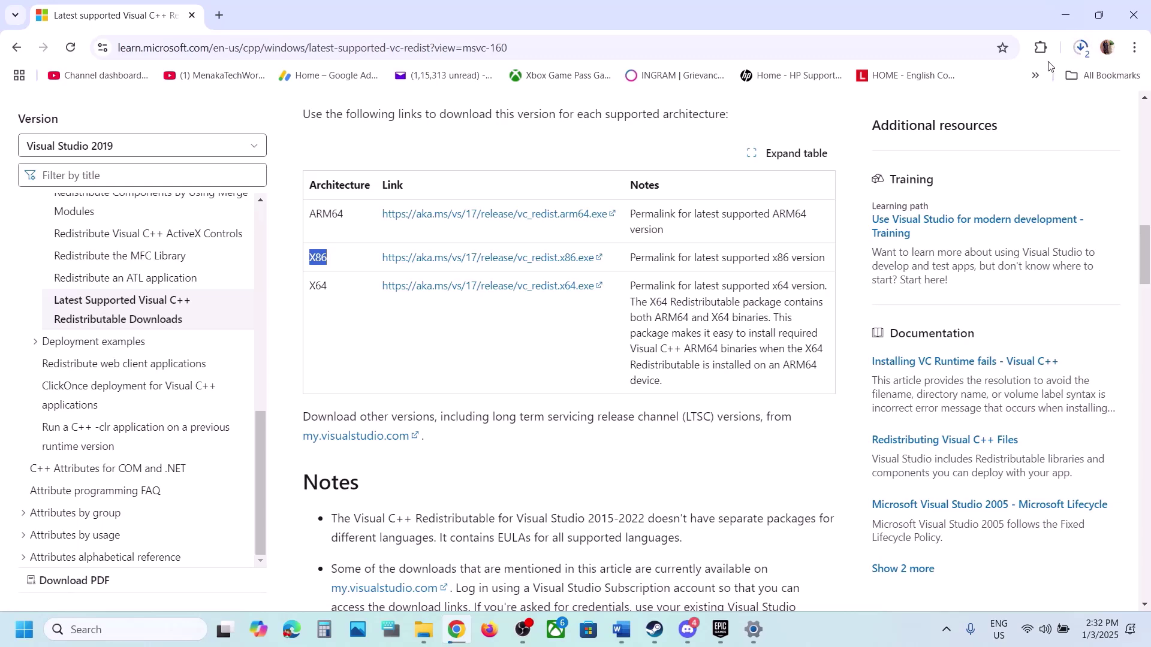
Step: View the computer's Restart power option without restarting, and switch to Steam
left_click(24, 629)
left_click(437, 579)
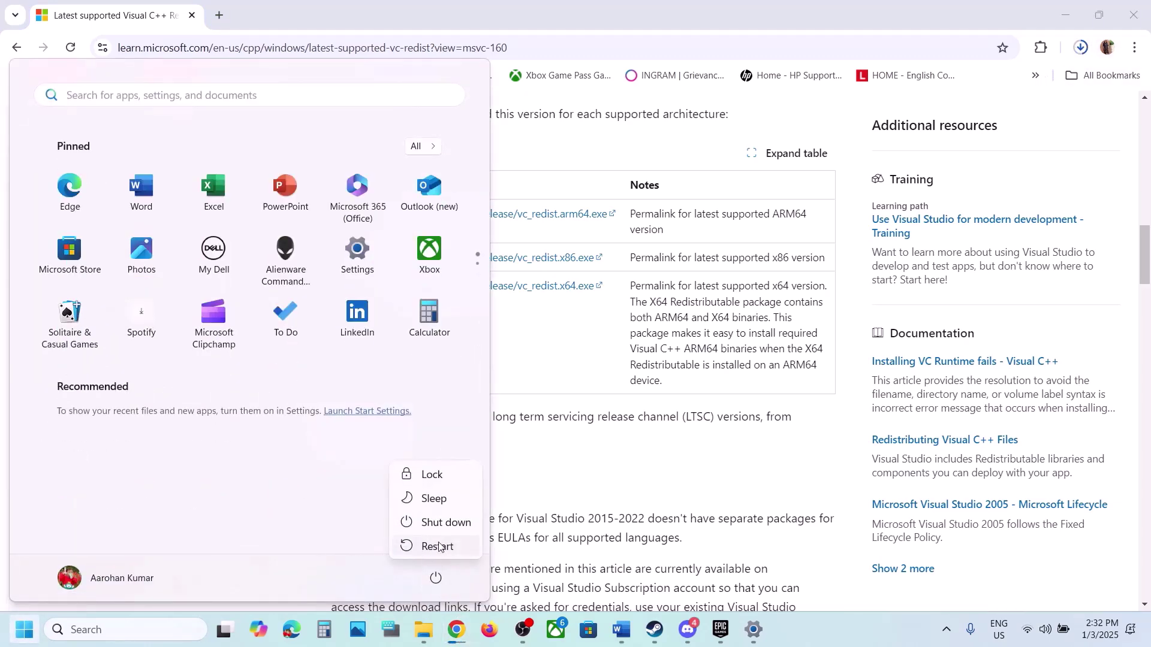
left_click(654, 630)
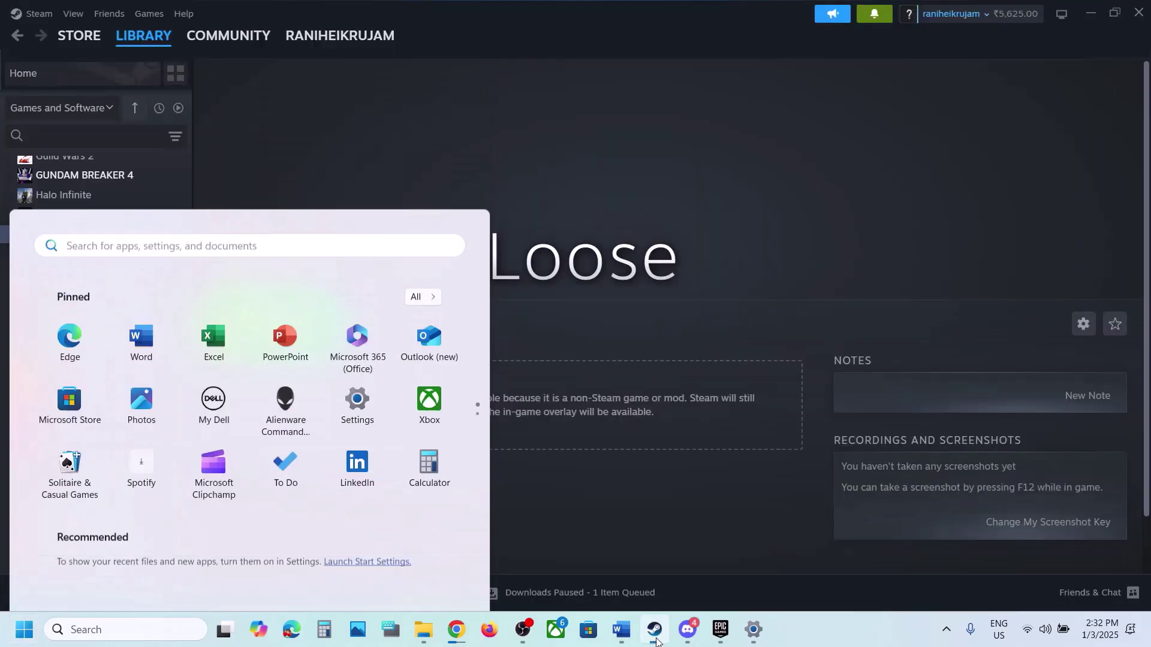
Step: Switch to Word and read the Step 17 instructions on unplugging external devices, closing third-party services and disabling Steam Overlay
left_click(621, 631)
scroll(527, 447, "down", 5)
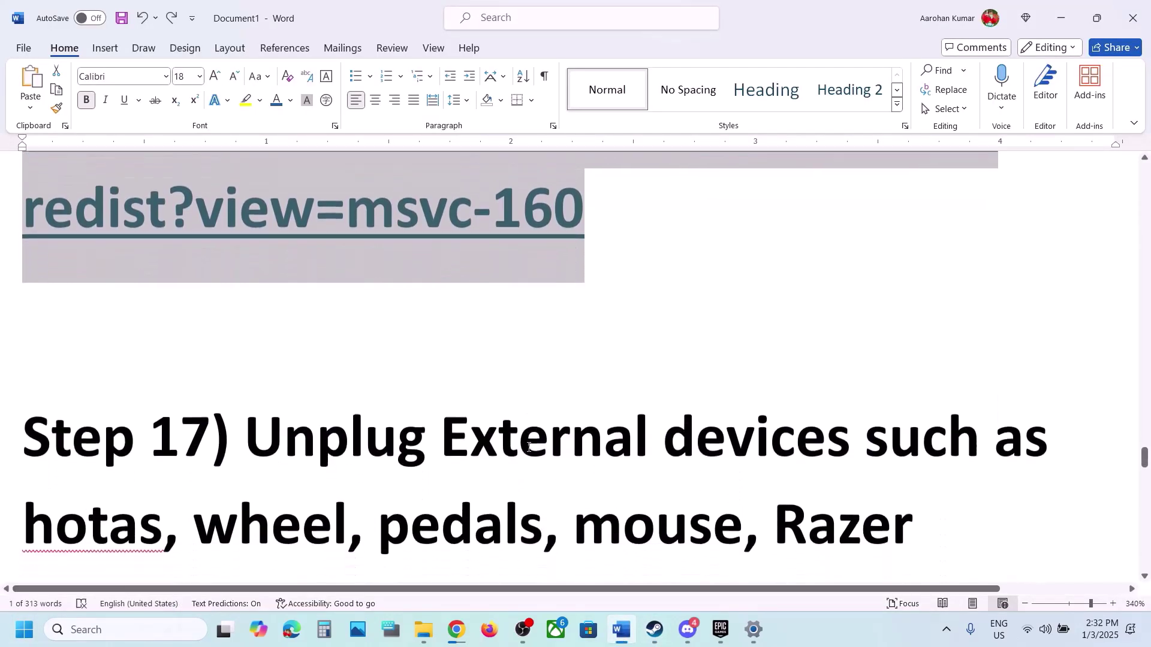
left_click_drag(249, 306, 917, 383)
scroll(808, 380, "down", 3)
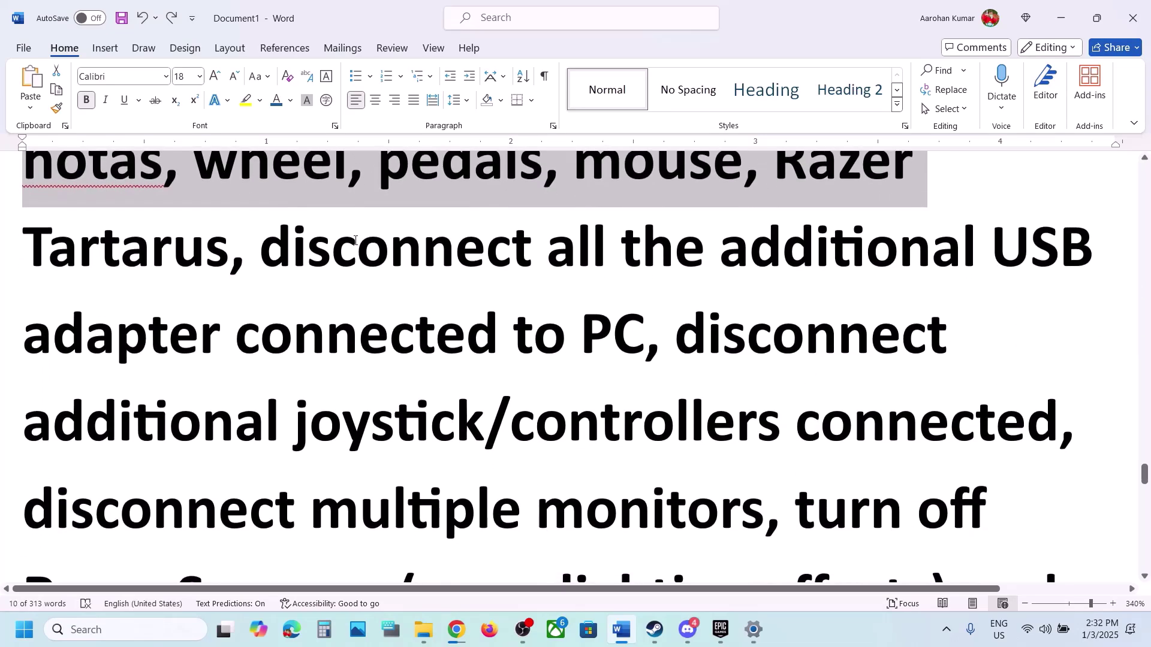
left_click_drag(291, 241, 1038, 396)
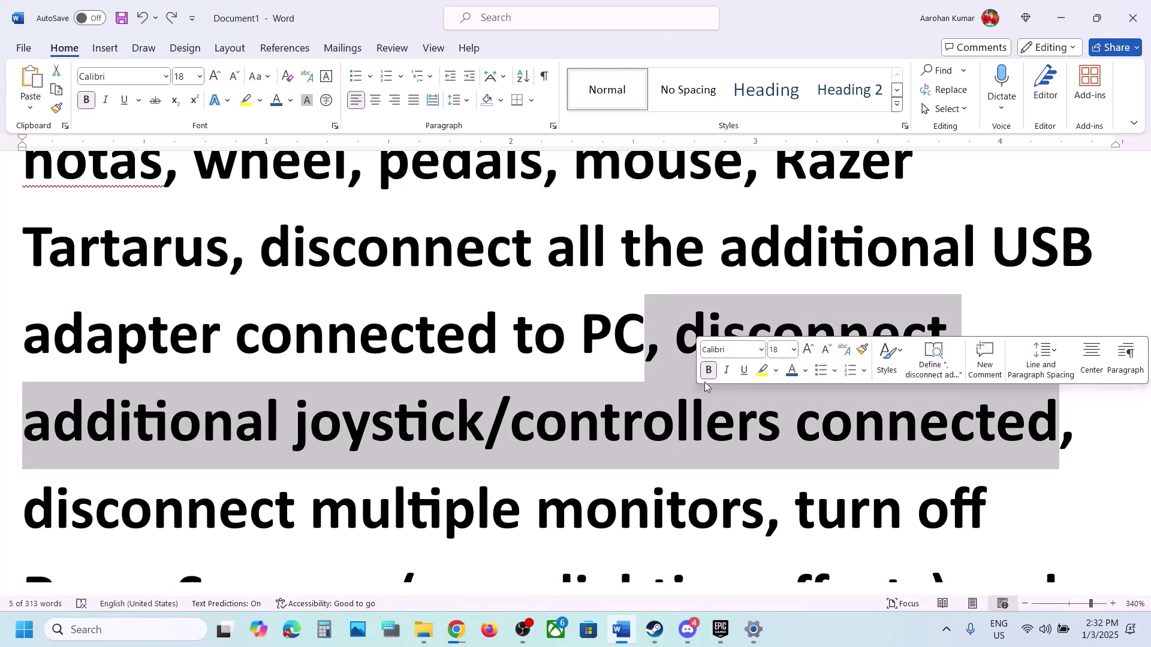
scroll(704, 383, "down", 1)
scroll(491, 331, "down", 3)
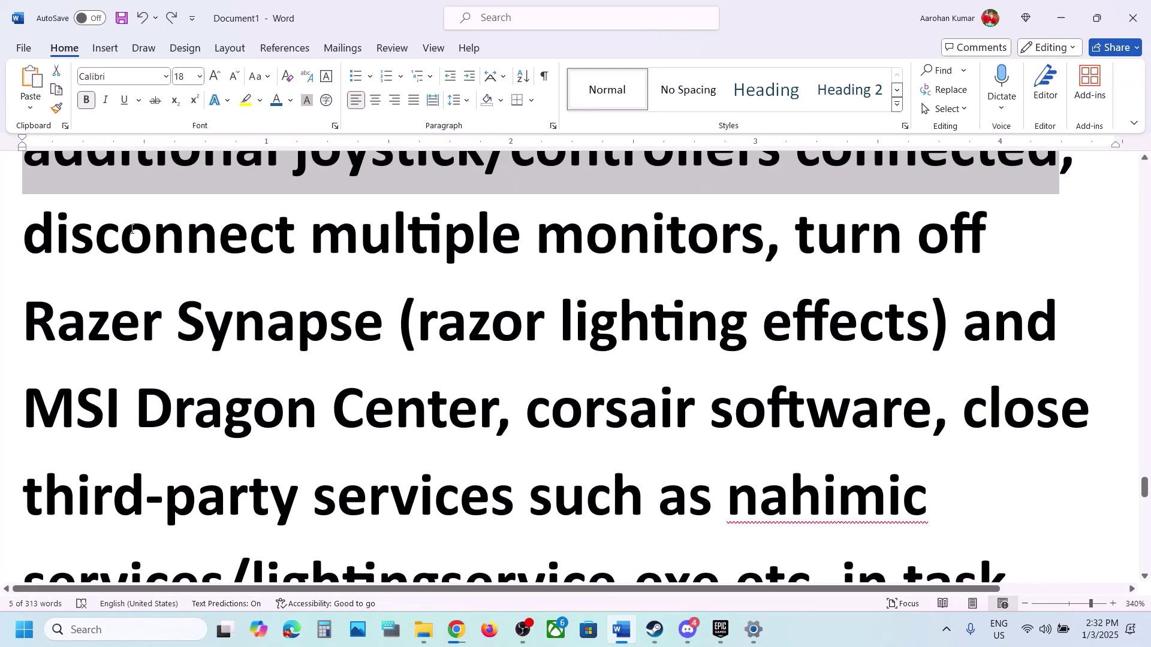
left_click_drag(132, 228, 812, 527)
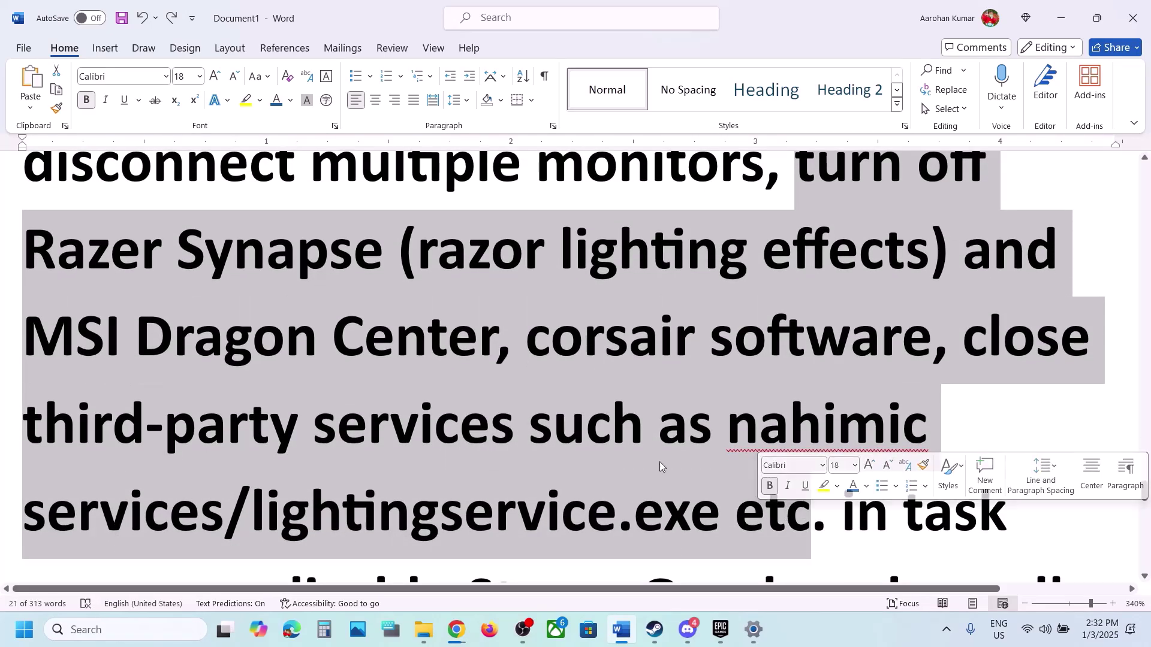
scroll(334, 267, "down", 5)
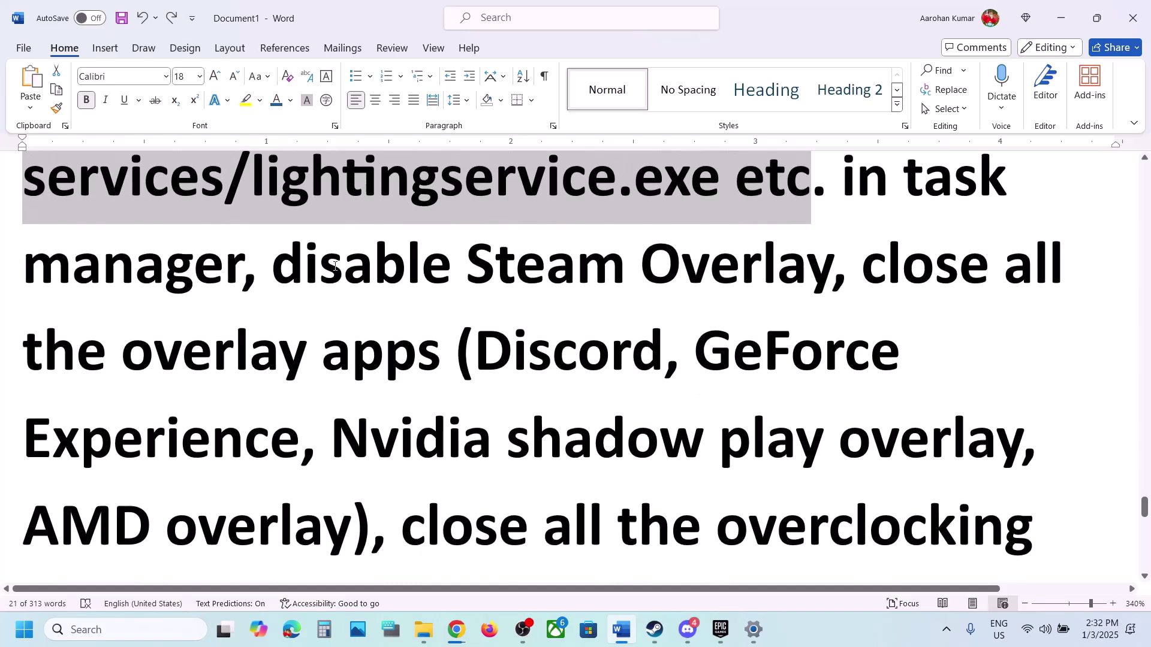
left_click_drag(288, 271, 731, 270)
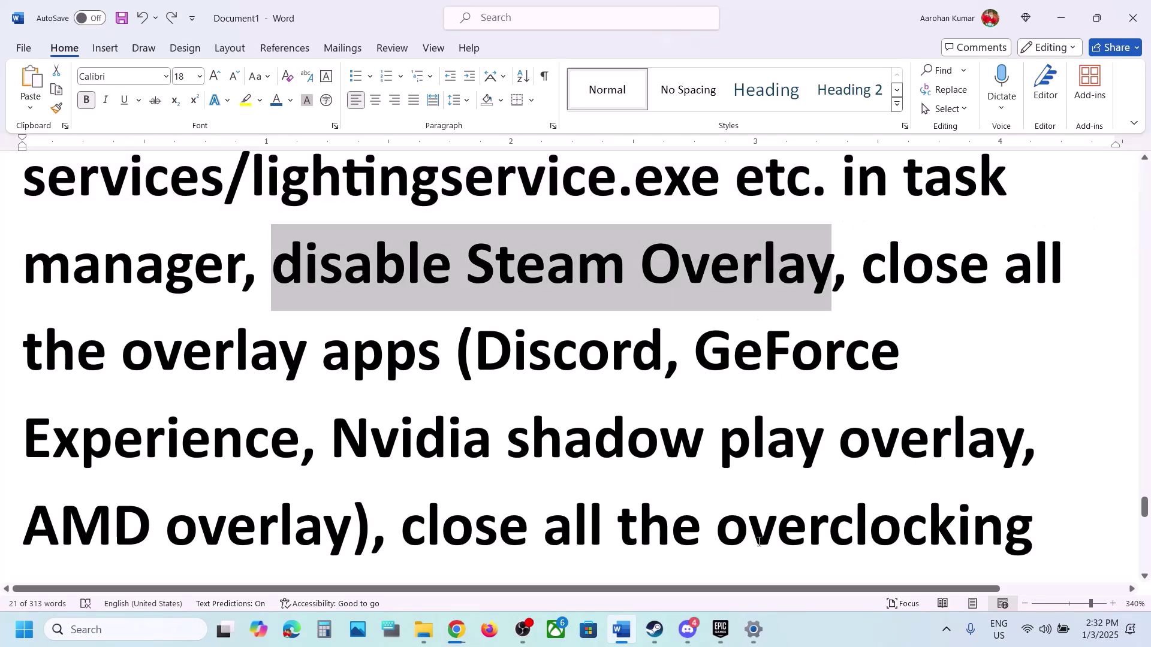
Step: Switch to Steam and check the Steam Overlay setting in Hell Let Loose's properties, leaving it as is
key("alt+Tab")
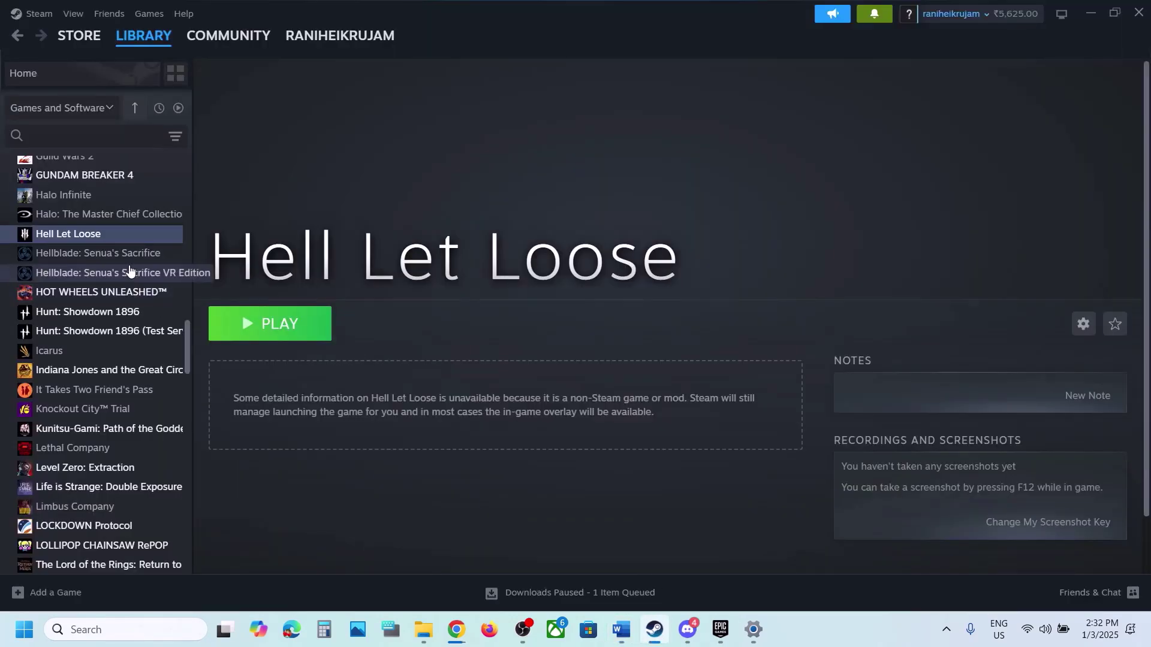
right_click(91, 235)
mouse_move(168, 327)
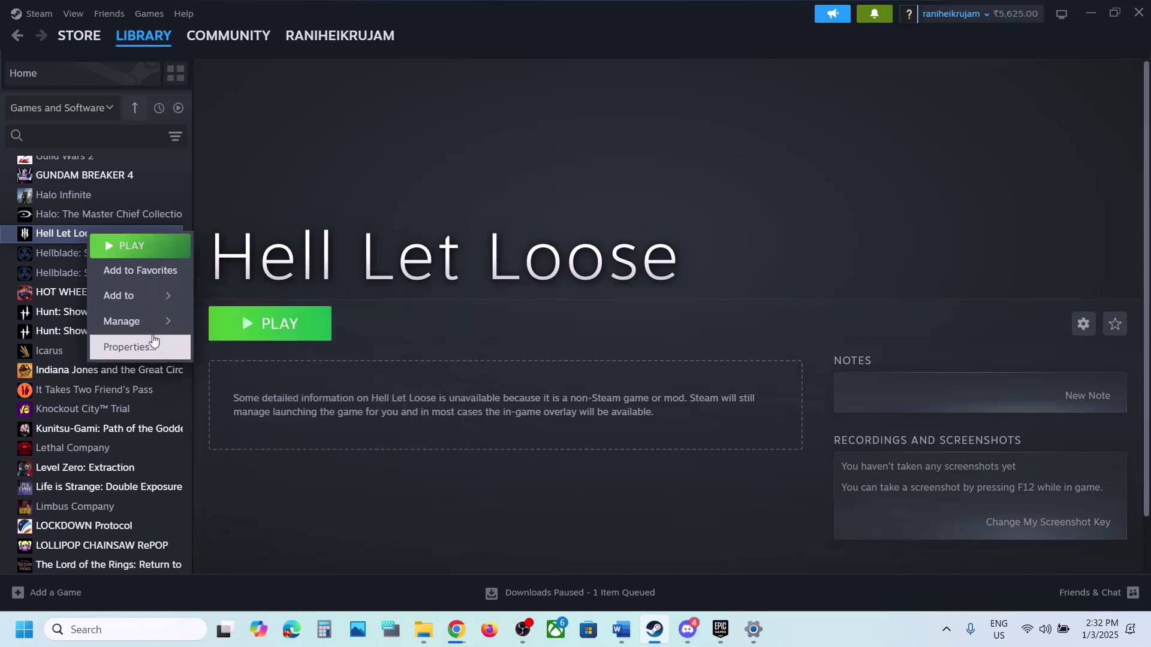
left_click(150, 346)
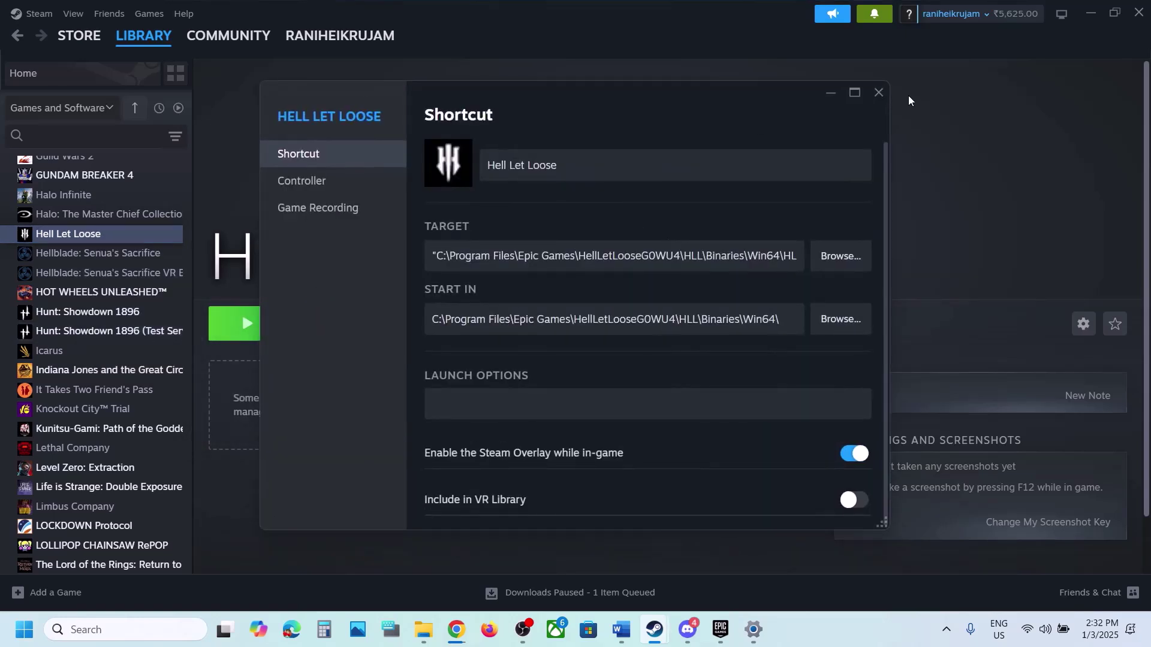
left_click(881, 93)
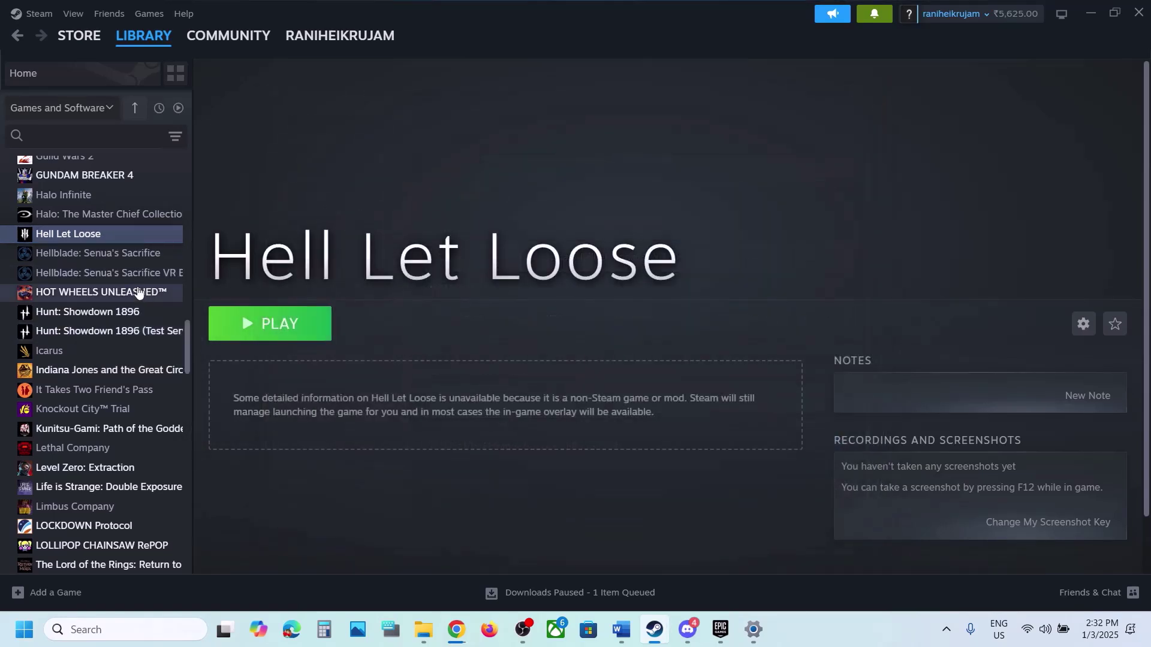
Step: Disable the Steam Overlay while in-game for HOT WHEELS UNLEASHED and close its properties
right_click(100, 293)
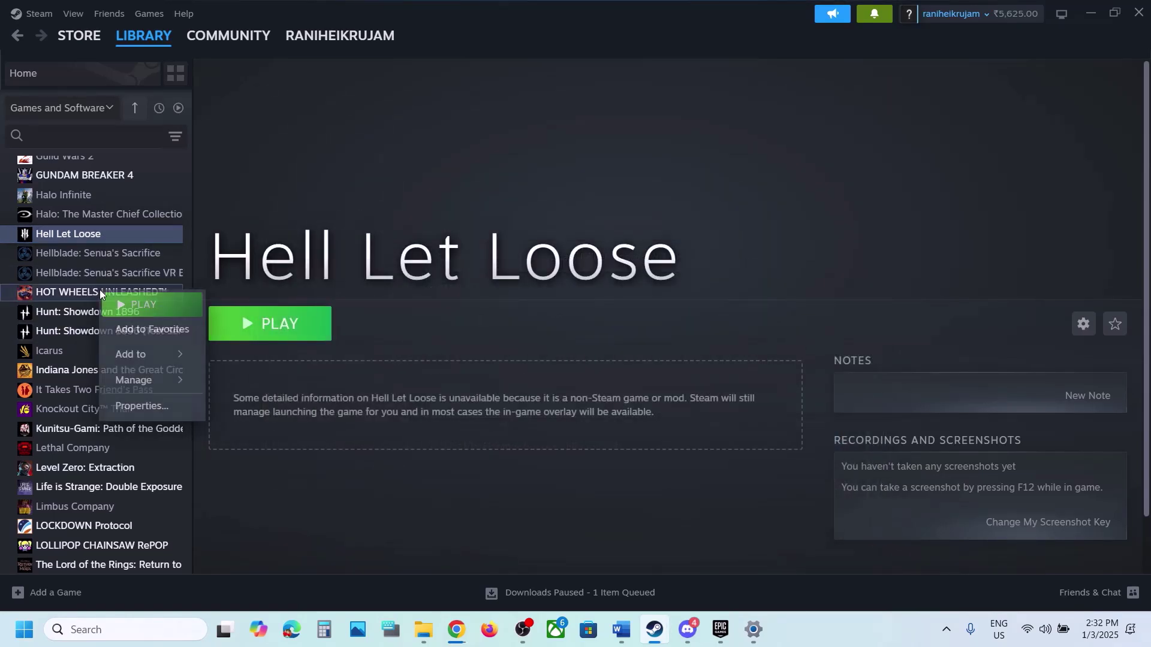
left_click(153, 403)
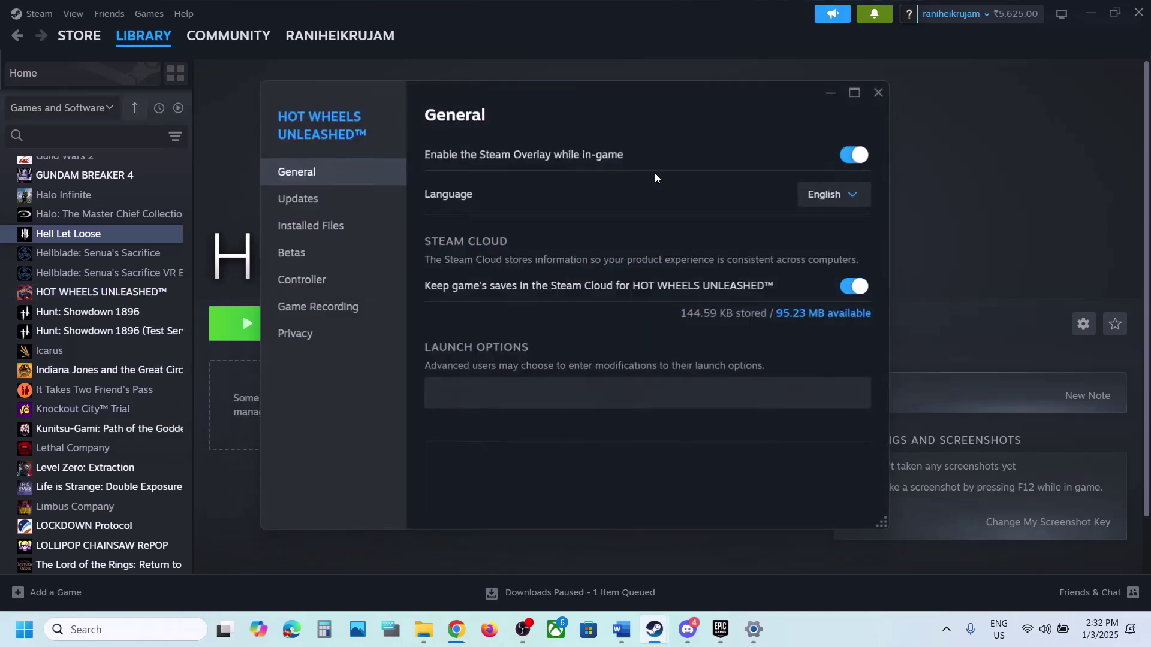
left_click(848, 156)
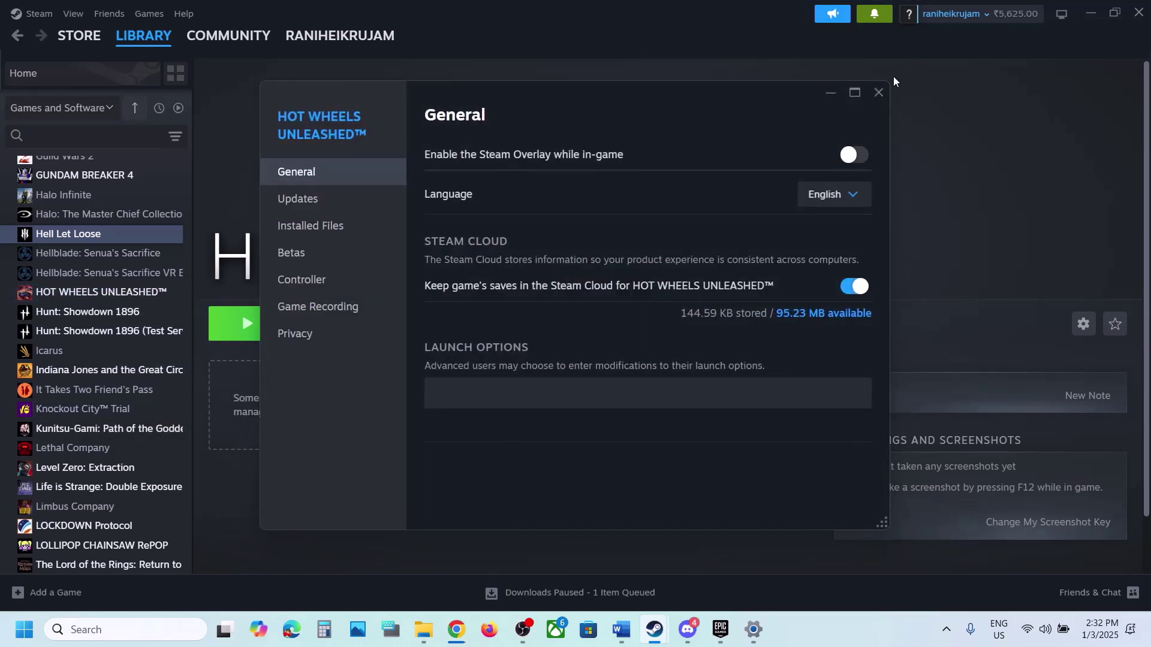
left_click(879, 91)
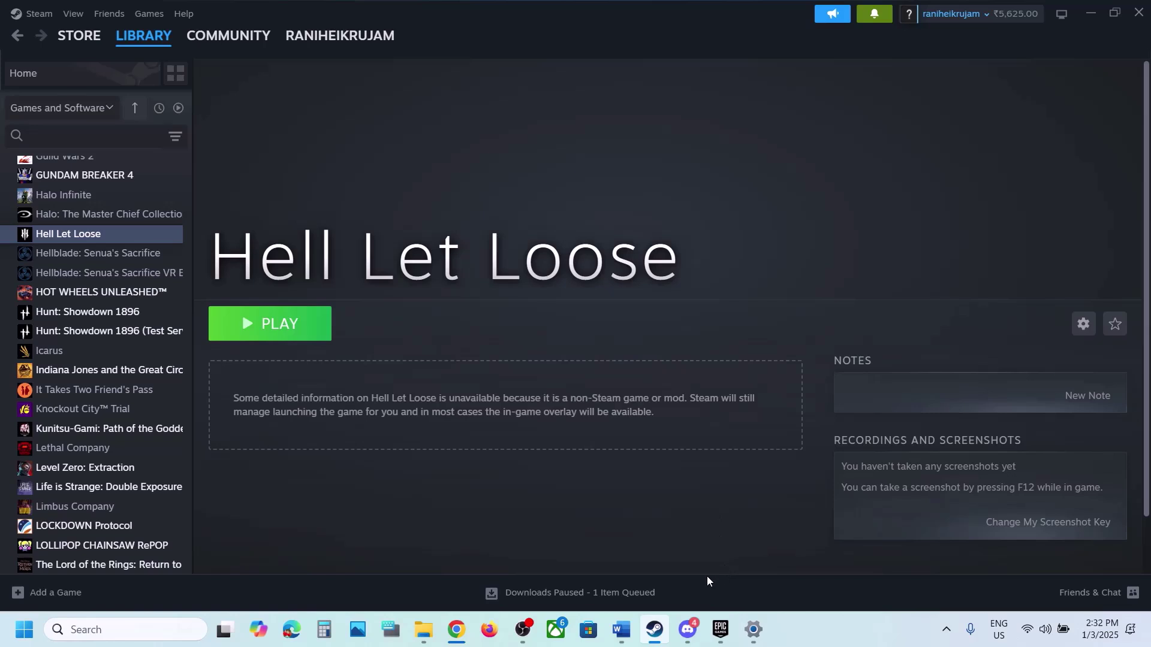
Step: Switch to Discord and disable the in-game overlay in its Game Overlay settings
left_click(687, 629)
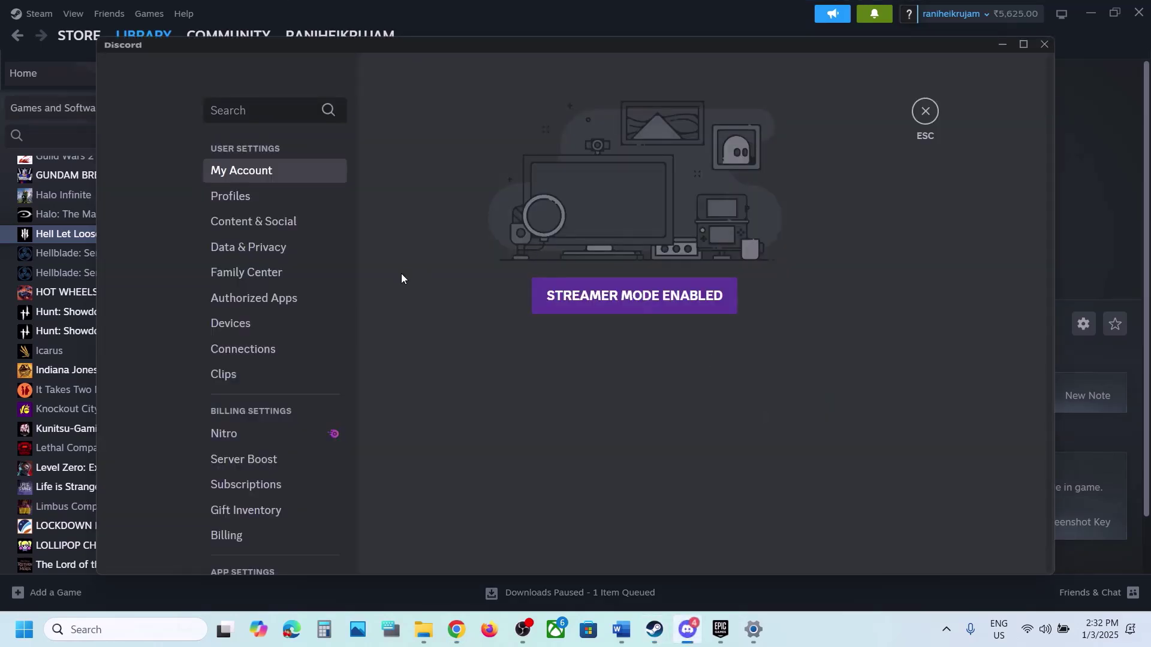
scroll(273, 426, "down", 10)
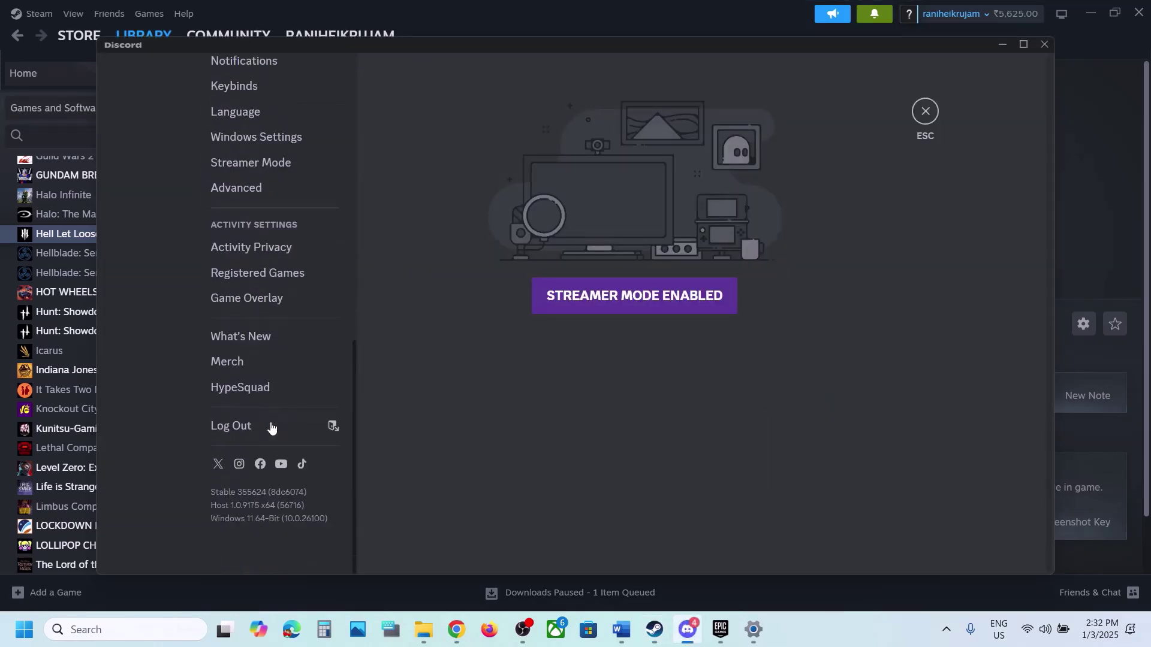
left_click(243, 298)
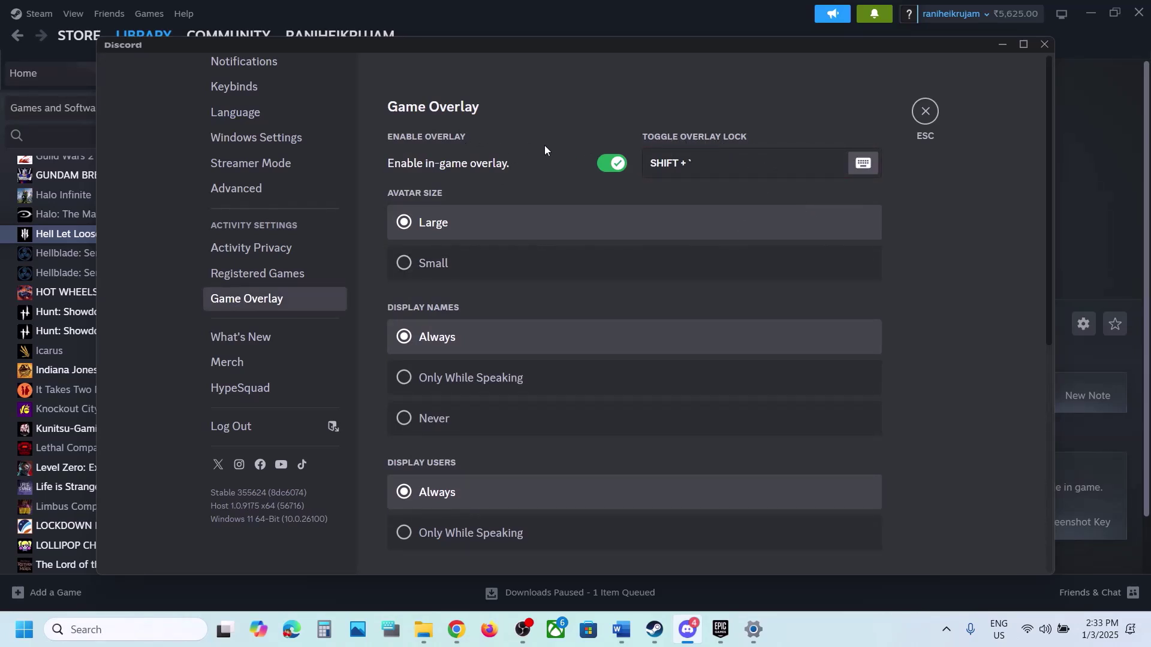
left_click(601, 164)
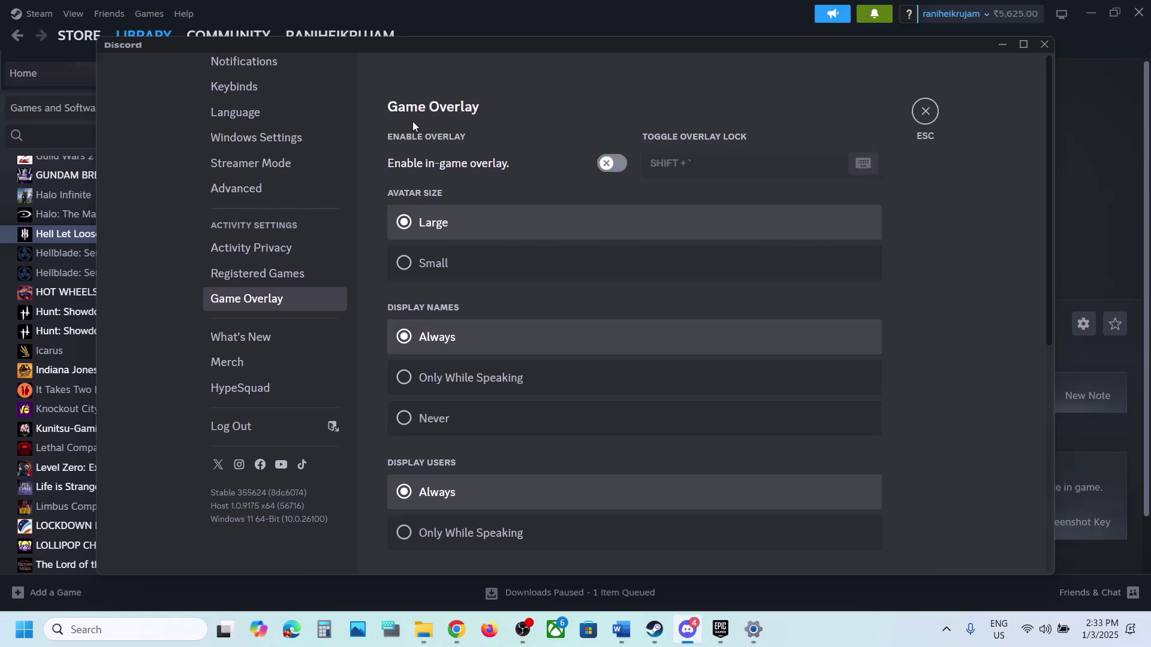
Step: Quit Discord completely, including its background process
left_click(947, 633)
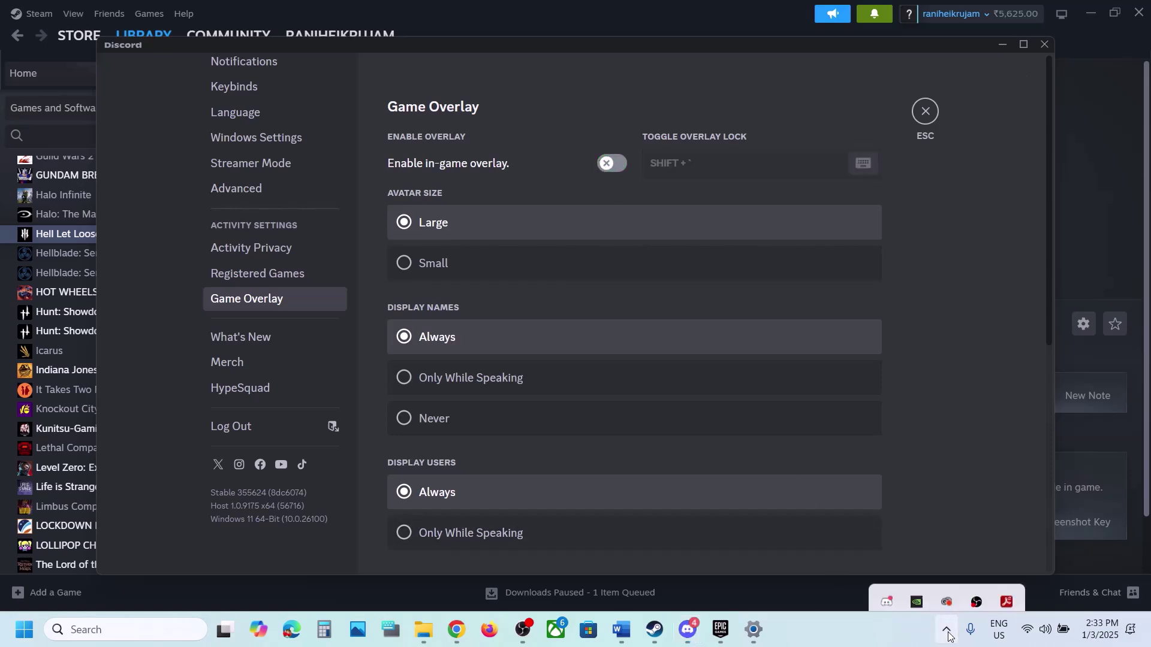
right_click(885, 559)
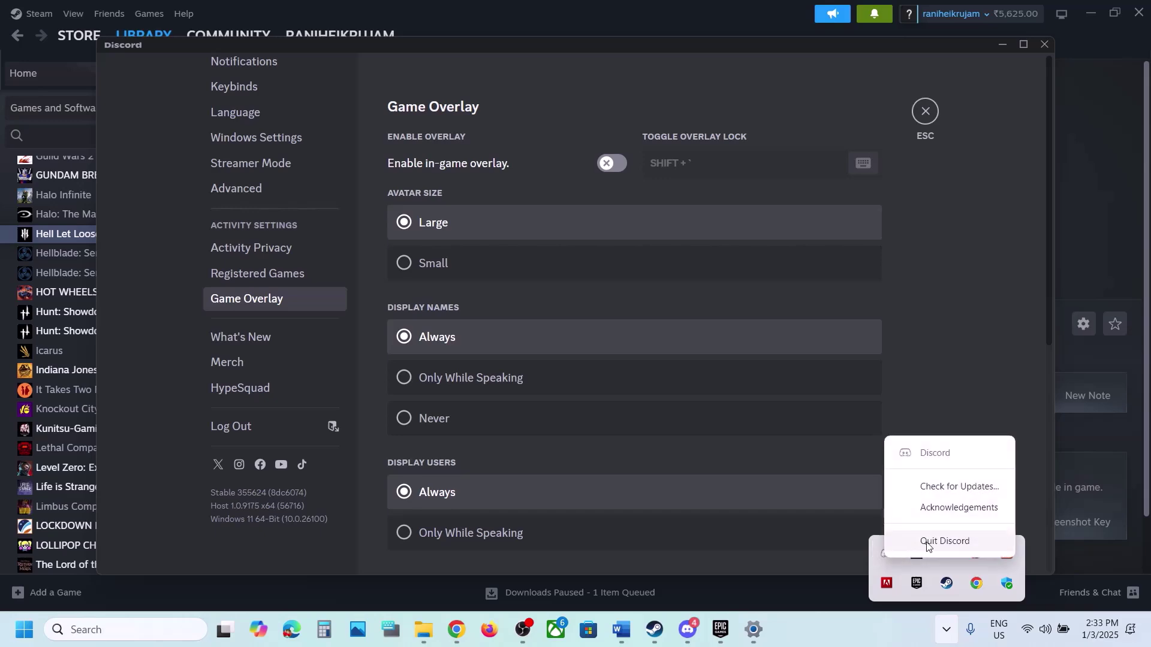
left_click(934, 542)
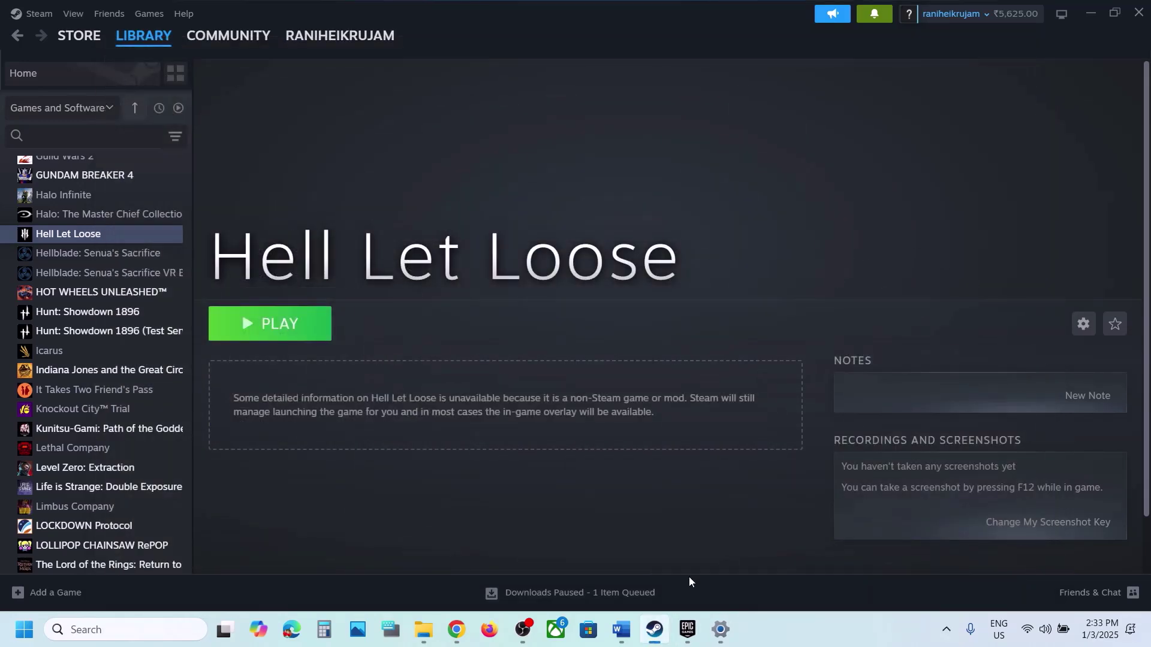
Step: Switch to Word and review the troubleshooting notes from closing overlay and overclocking apps through performing a clean boot
left_click(620, 629)
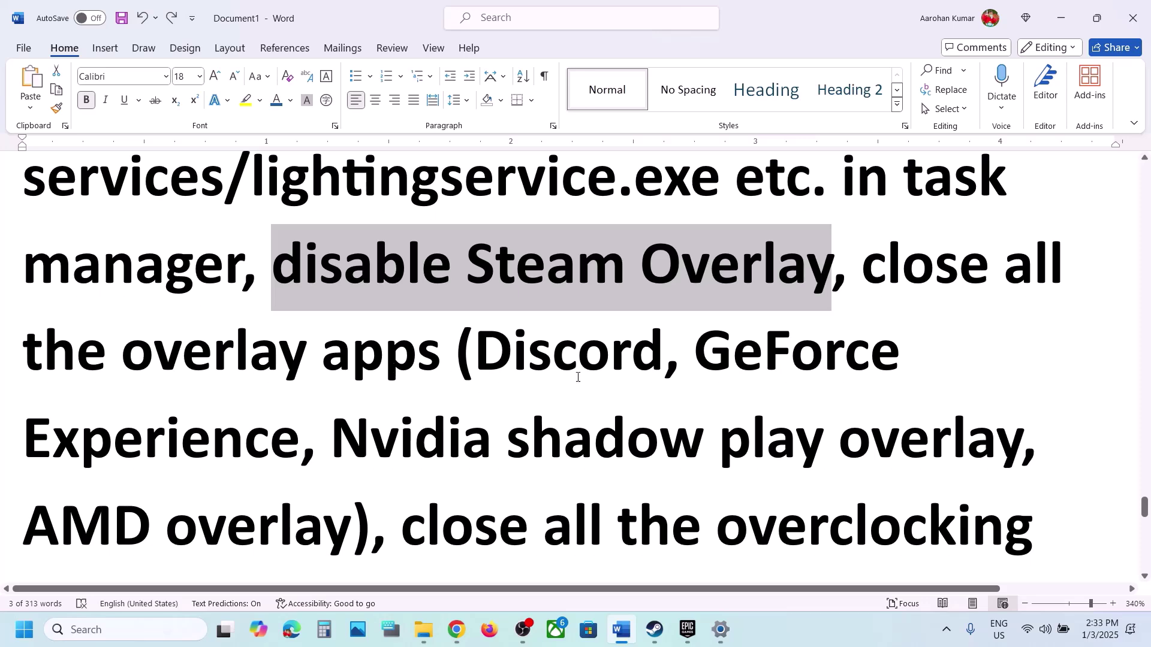
left_click_drag(713, 358, 290, 436)
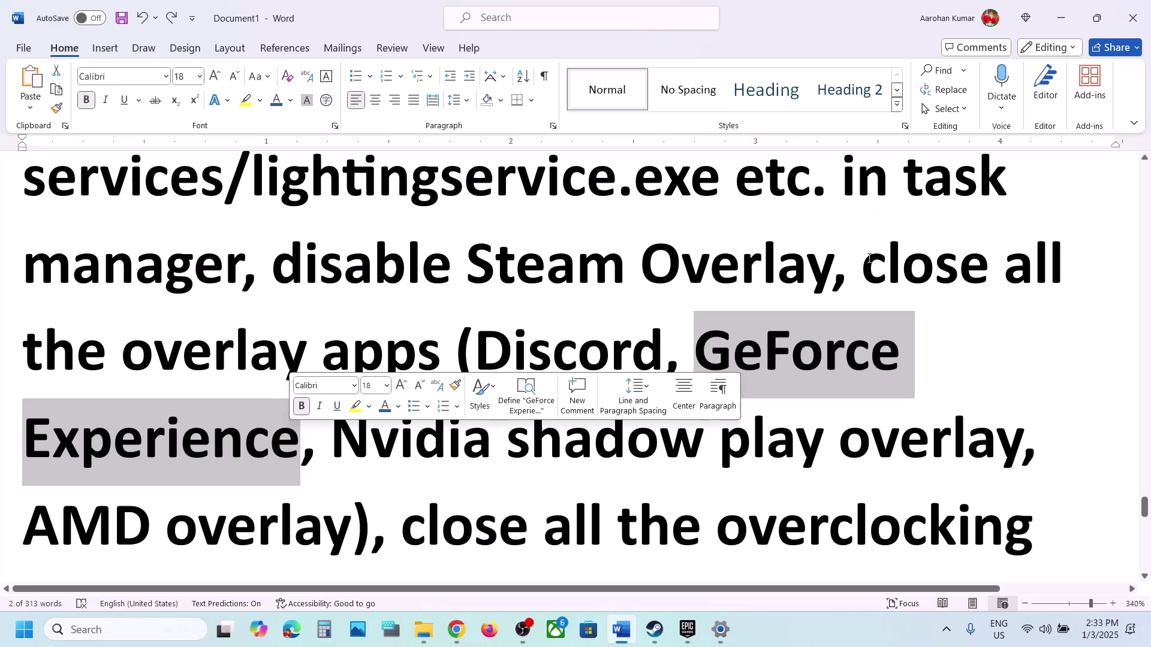
left_click_drag(870, 260, 430, 355)
scroll(431, 355, "down", 5)
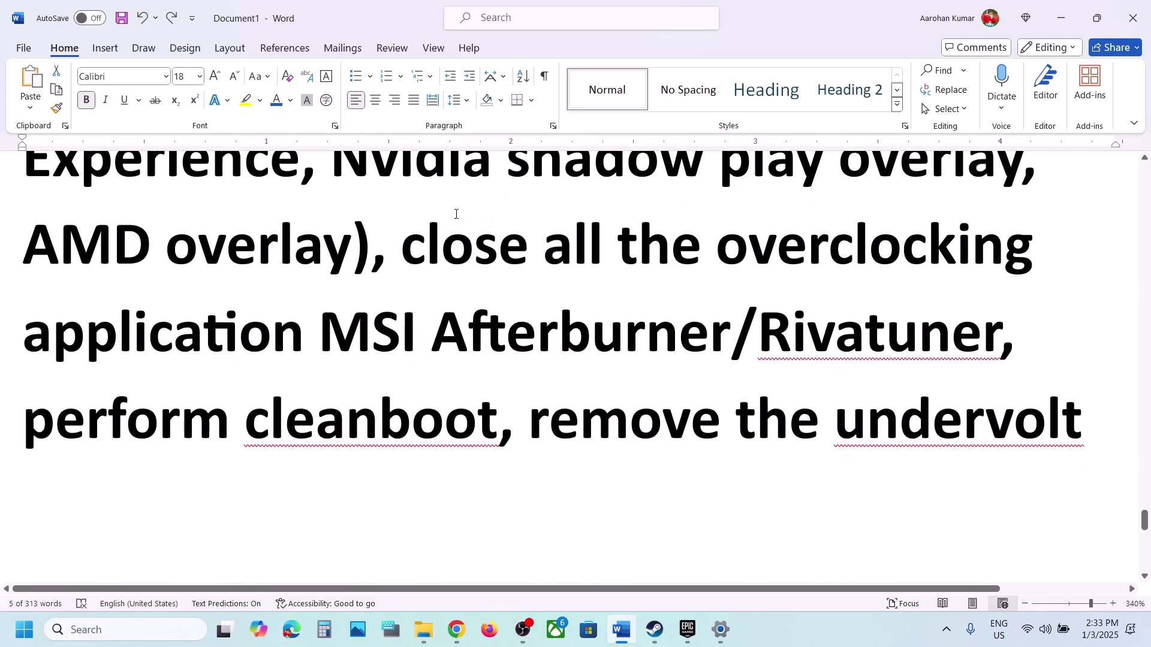
left_click_drag(401, 240, 851, 307)
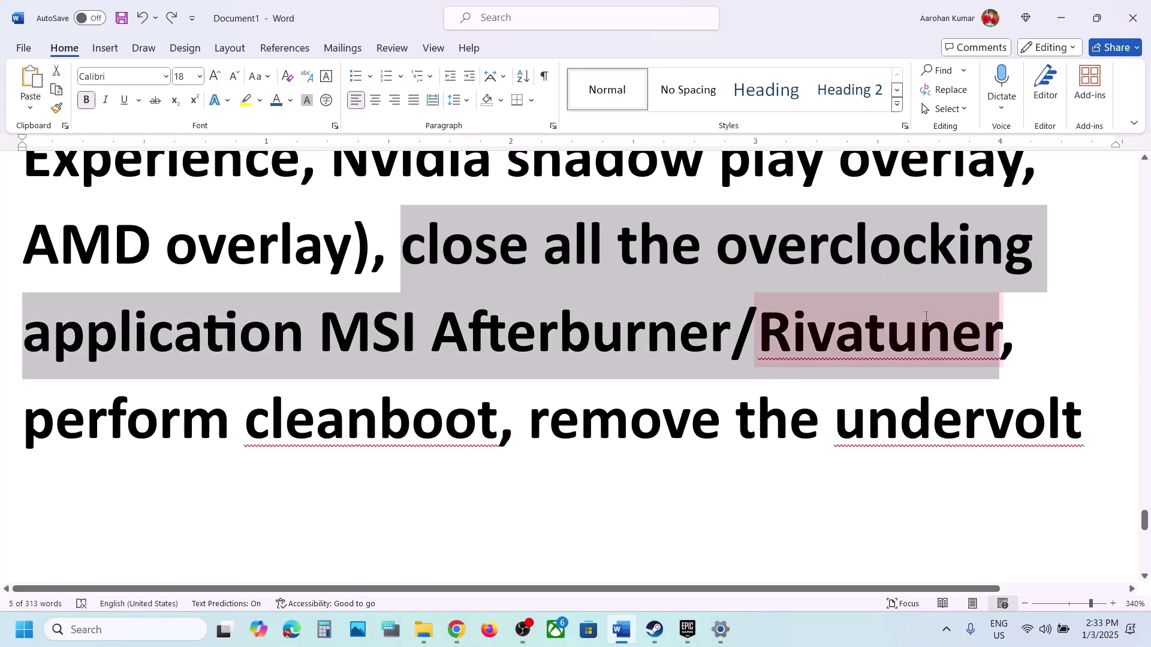
left_click_drag(925, 317, 926, 317)
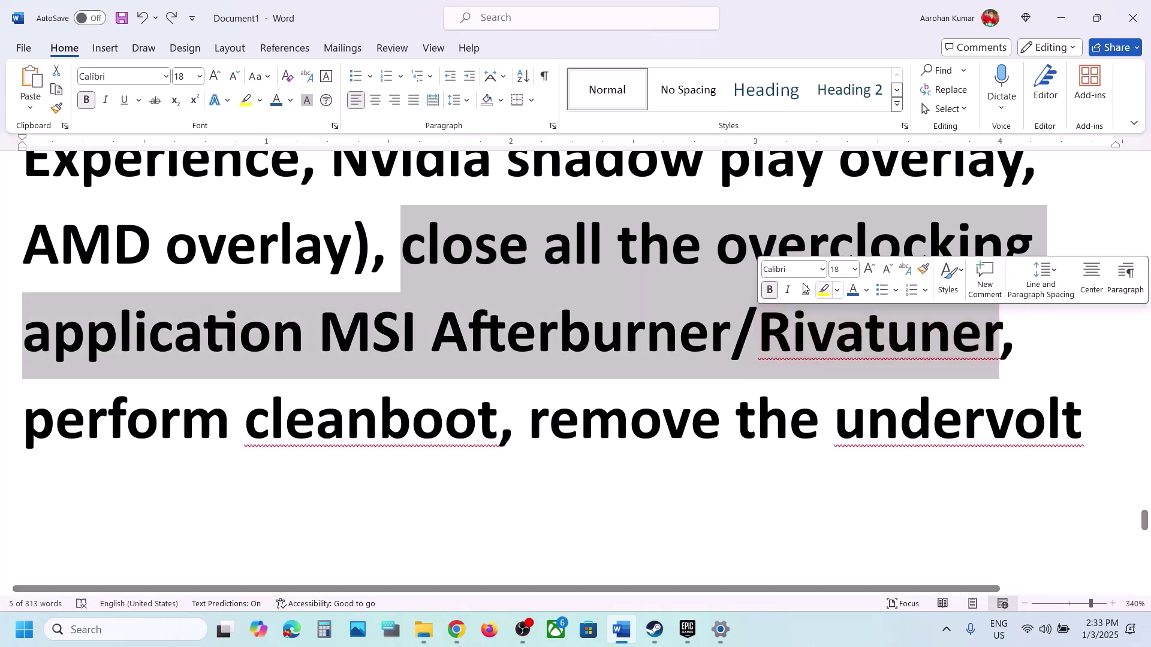
left_click(719, 255)
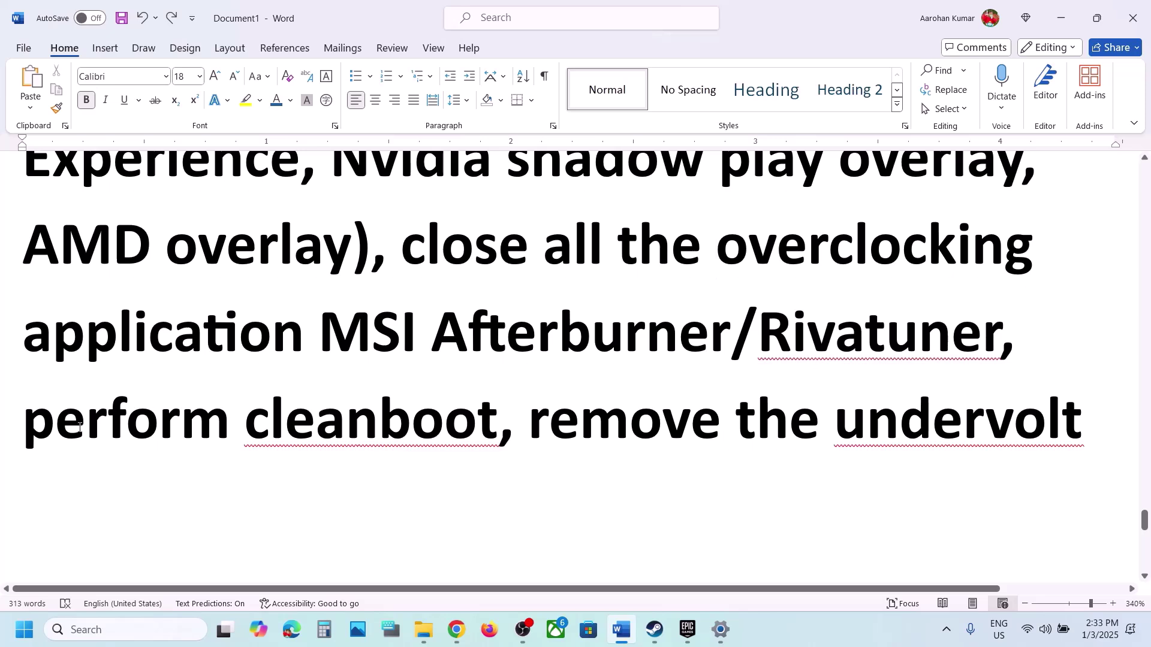
left_click_drag(80, 427, 489, 427)
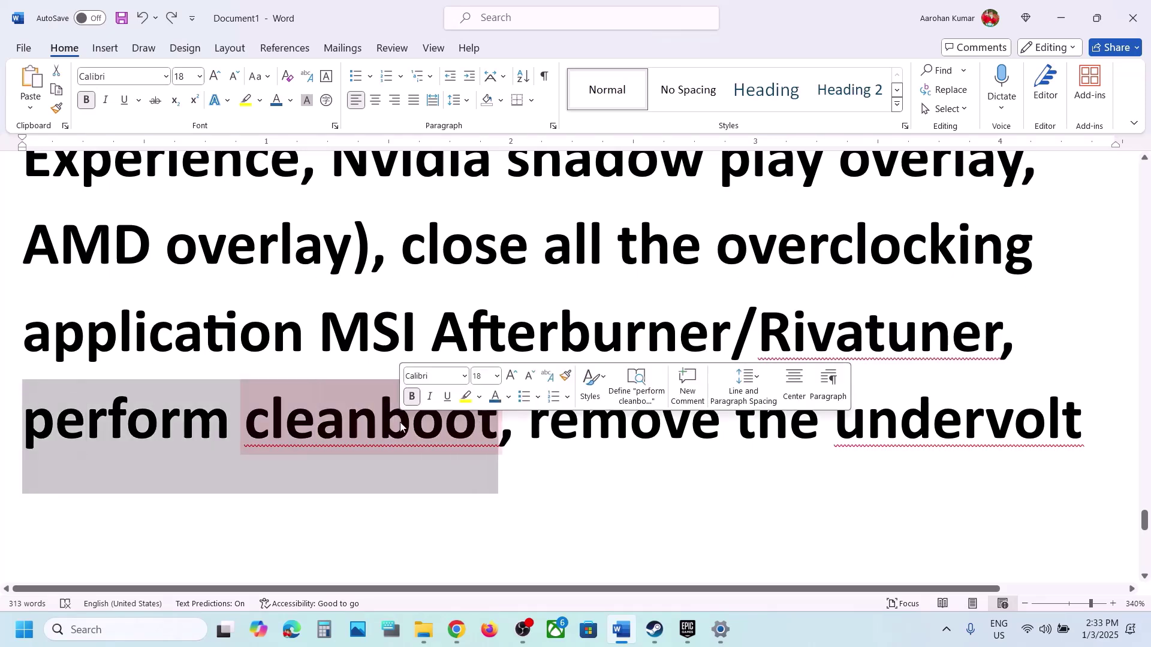
Step: Open System Configuration, hide all Microsoft services in the services list and confirm the dialog
left_click(131, 629)
type("system")
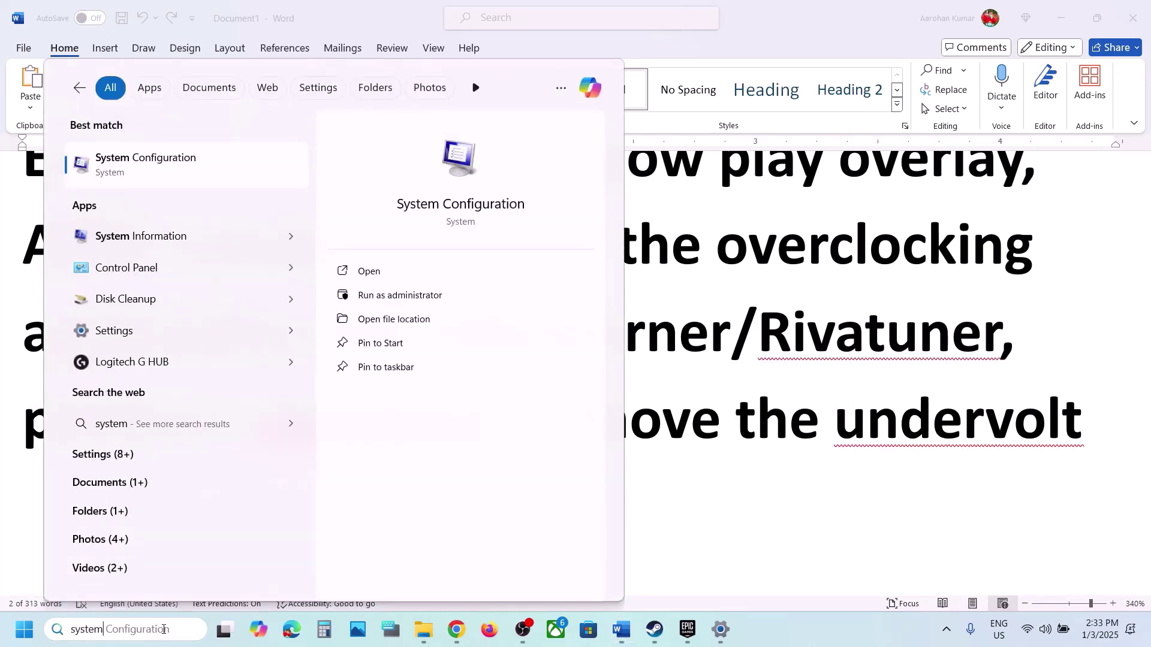
key("Right")
key("Return")
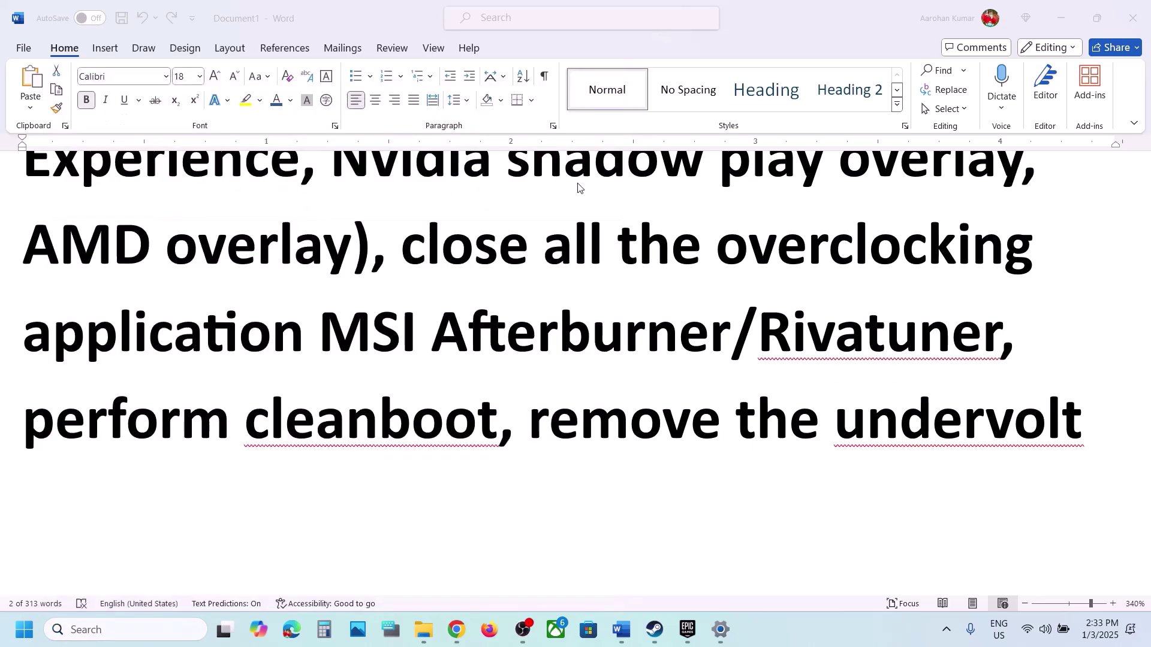
left_click(465, 199)
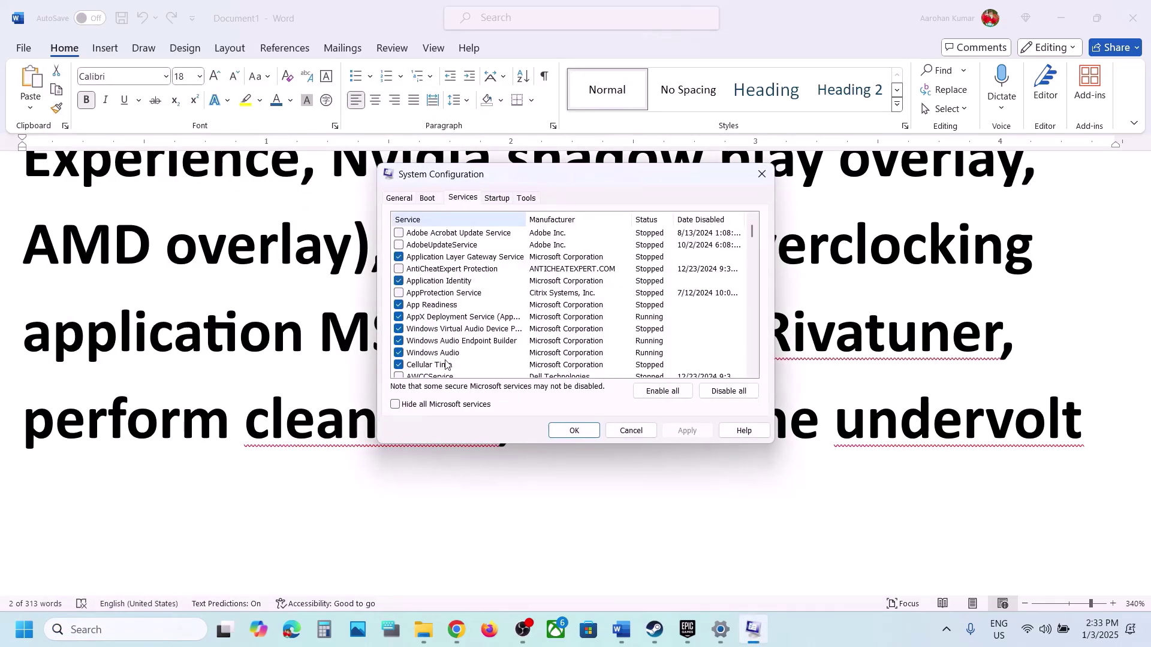
left_click(395, 405)
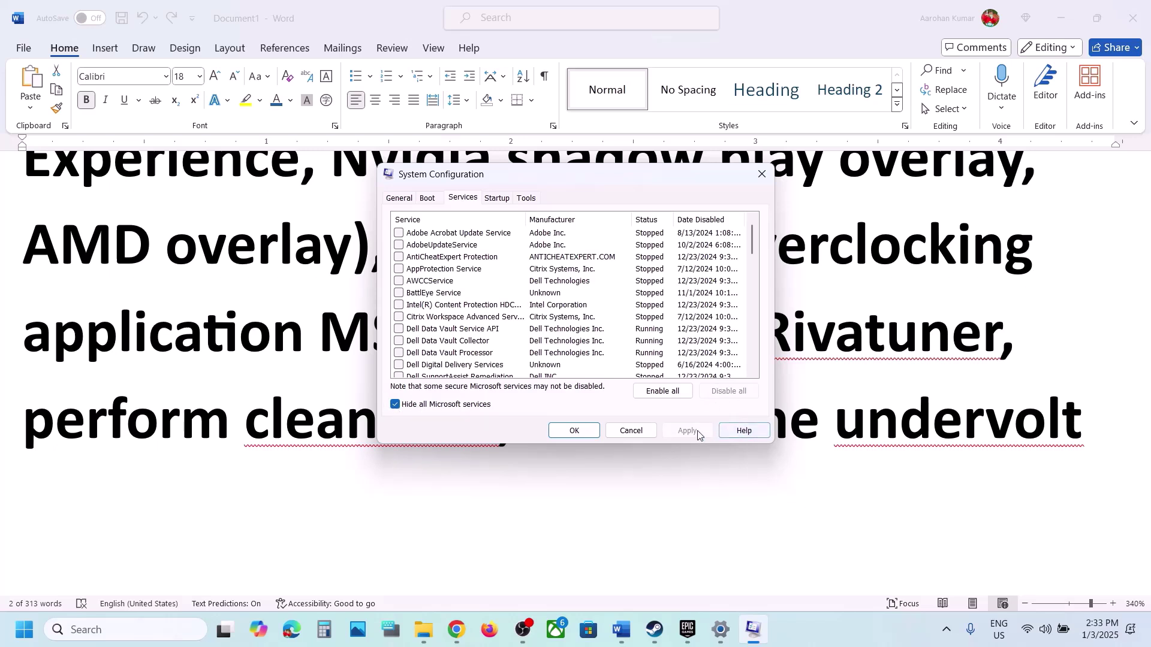
left_click(550, 436)
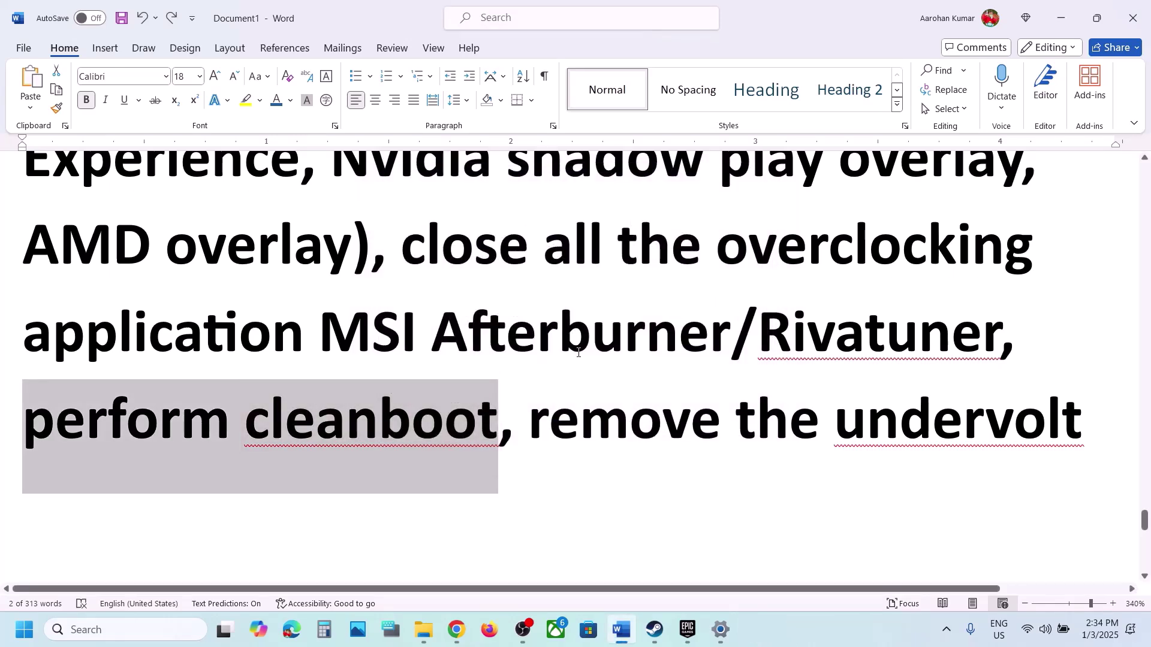
Step: Highlight the note on removing the undervolt and the Step 18 instruction to update the BIOS
left_click_drag(535, 420, 1100, 397)
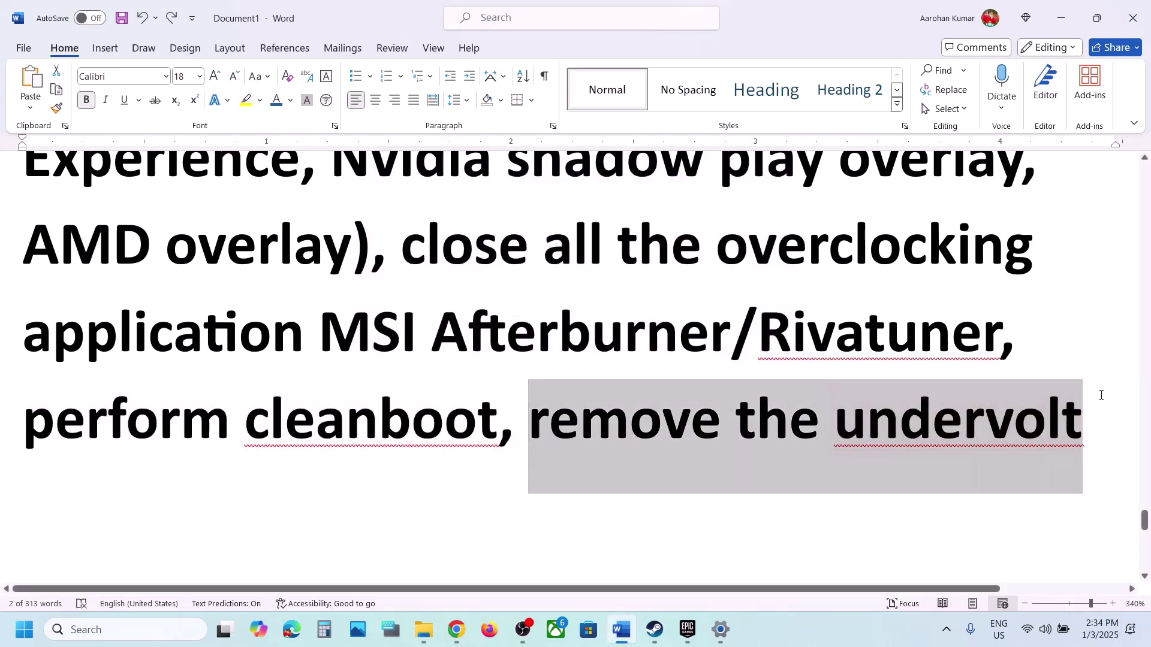
left_click(369, 419)
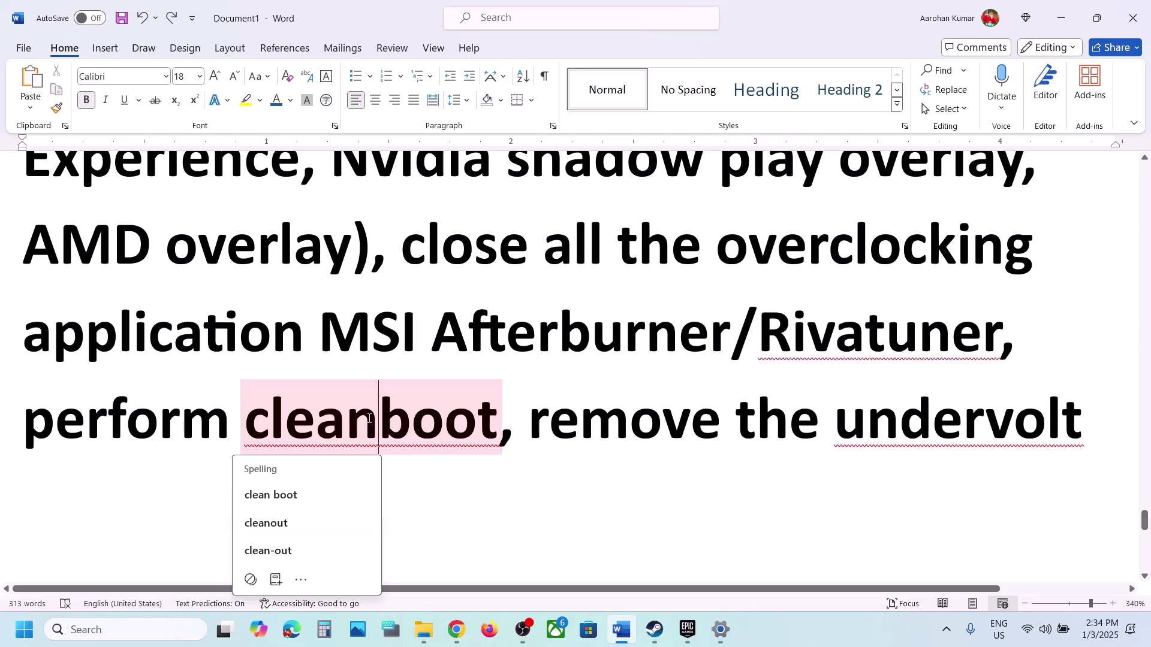
scroll(368, 416, "down", 5)
left_click_drag(273, 341, 658, 348)
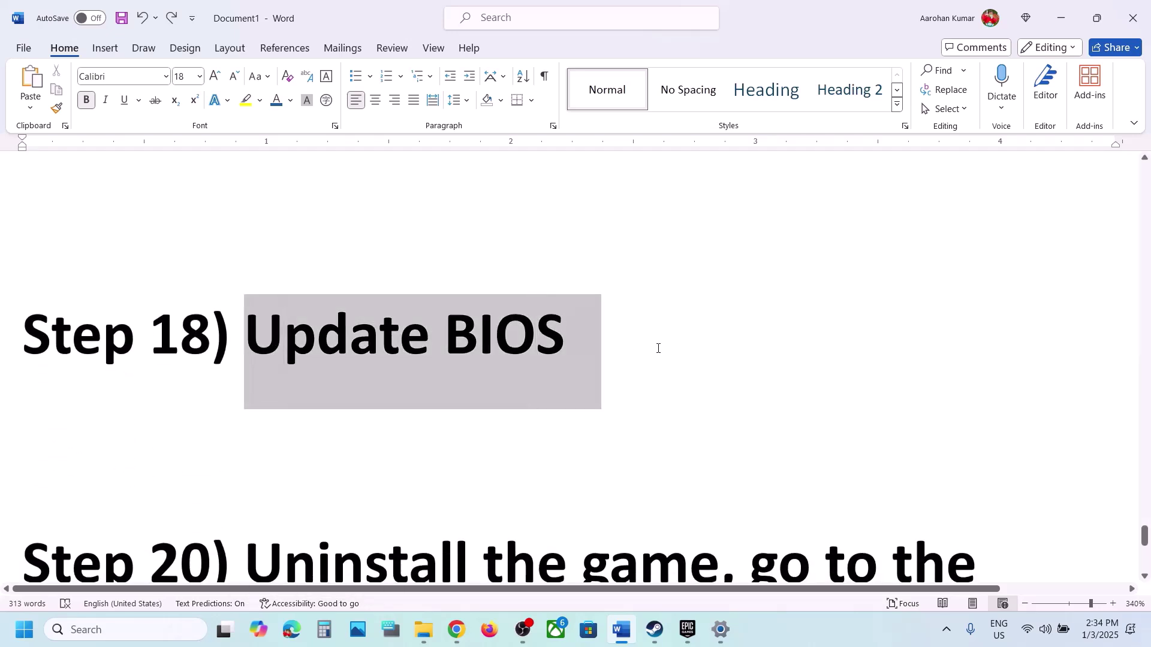
left_click(658, 353)
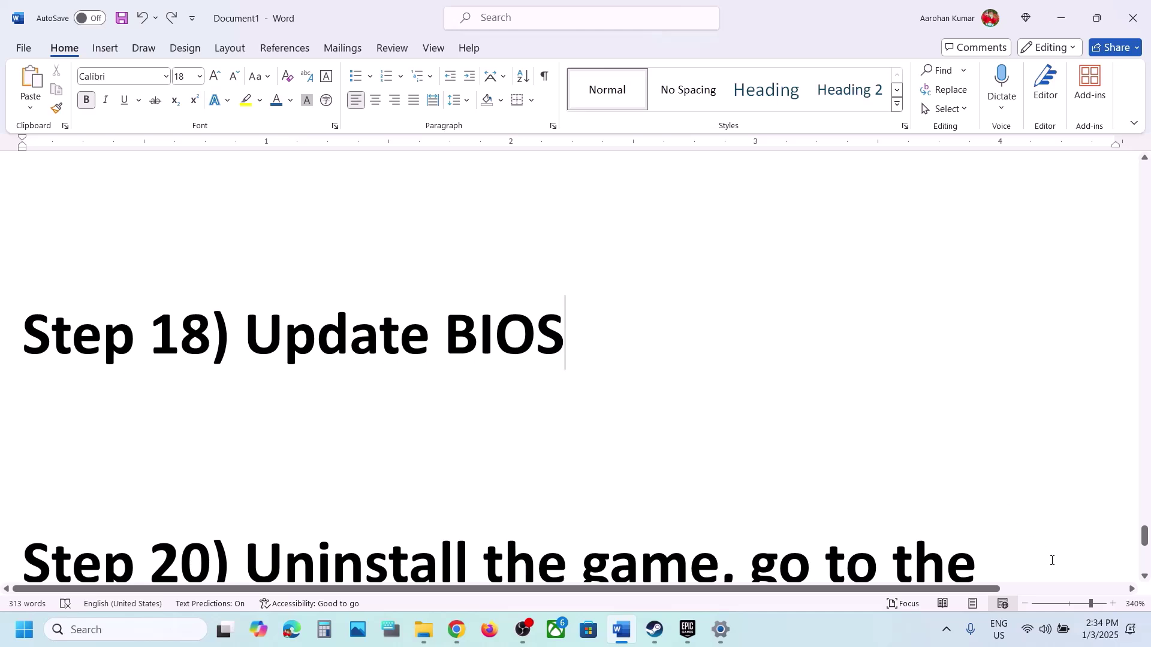
Step: Check the laptop's battery charge level and continue to the Step 20 notes on reinstalling the game
left_click(1062, 629)
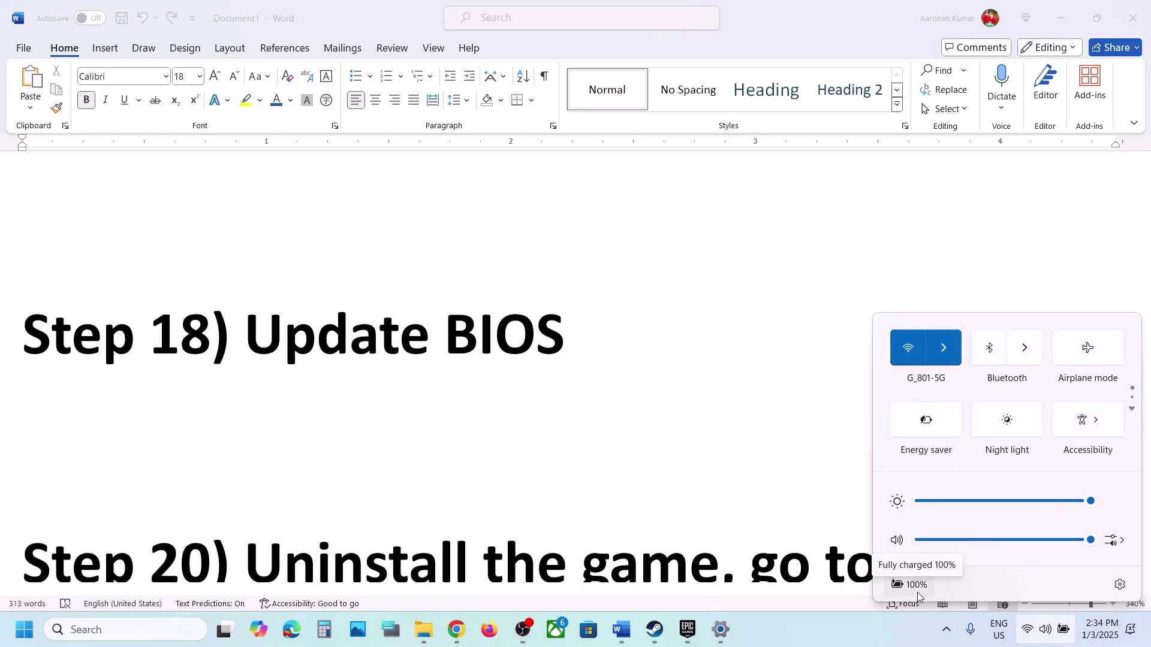
left_click(452, 421)
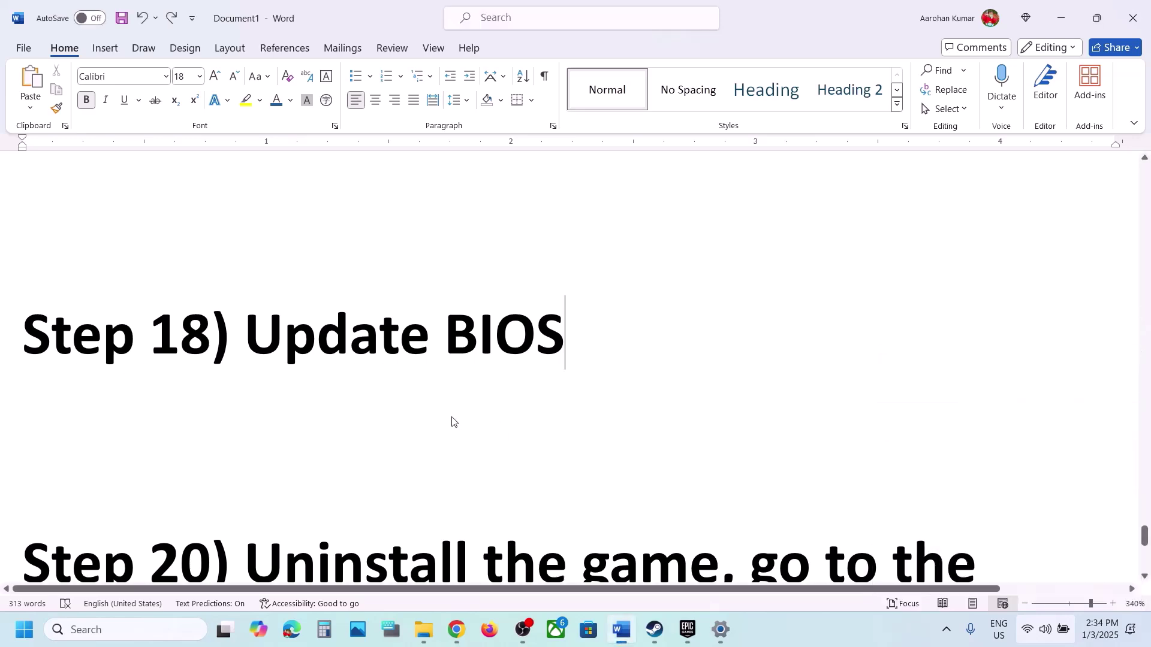
scroll(452, 419, "down", 5)
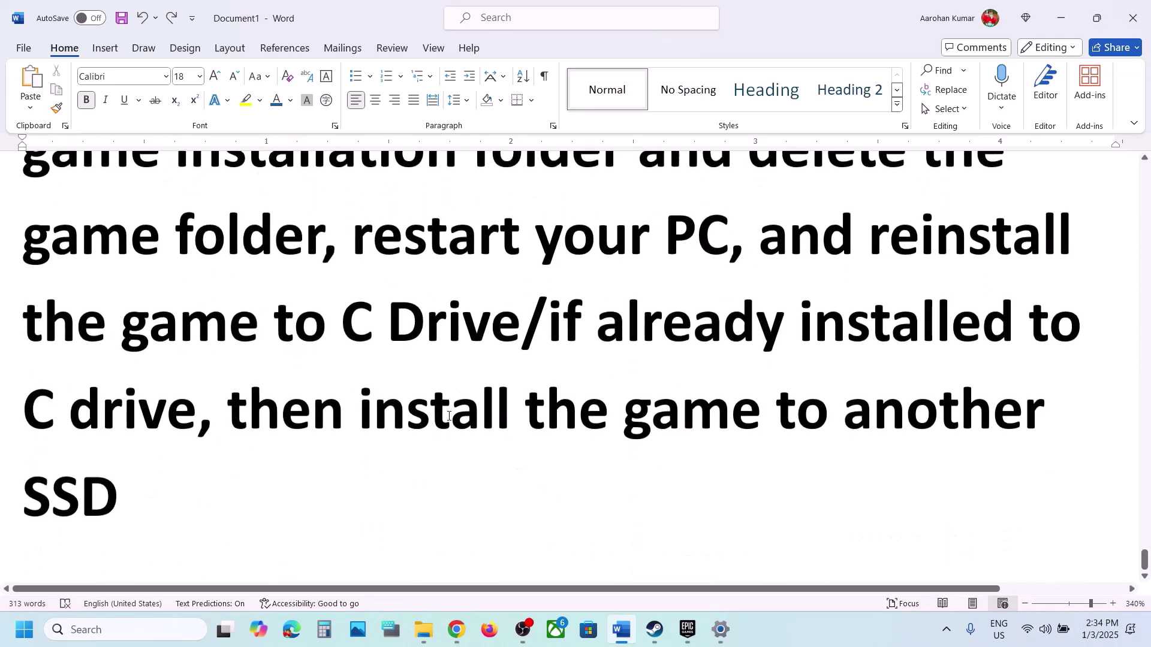